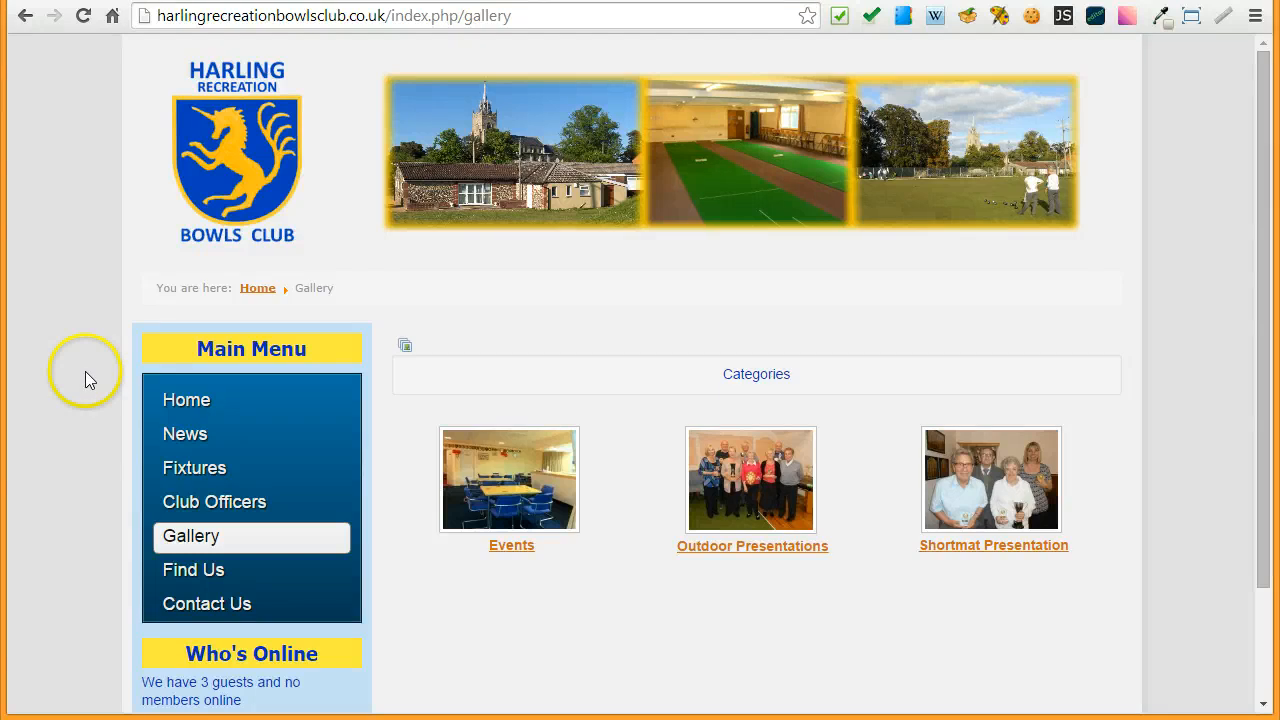
Step: Go to the club site's Home page and open the Admin login form
{"action": "scroll", "coordinate": [86, 372], "scroll_direction": "down", "scroll_amount": 3}
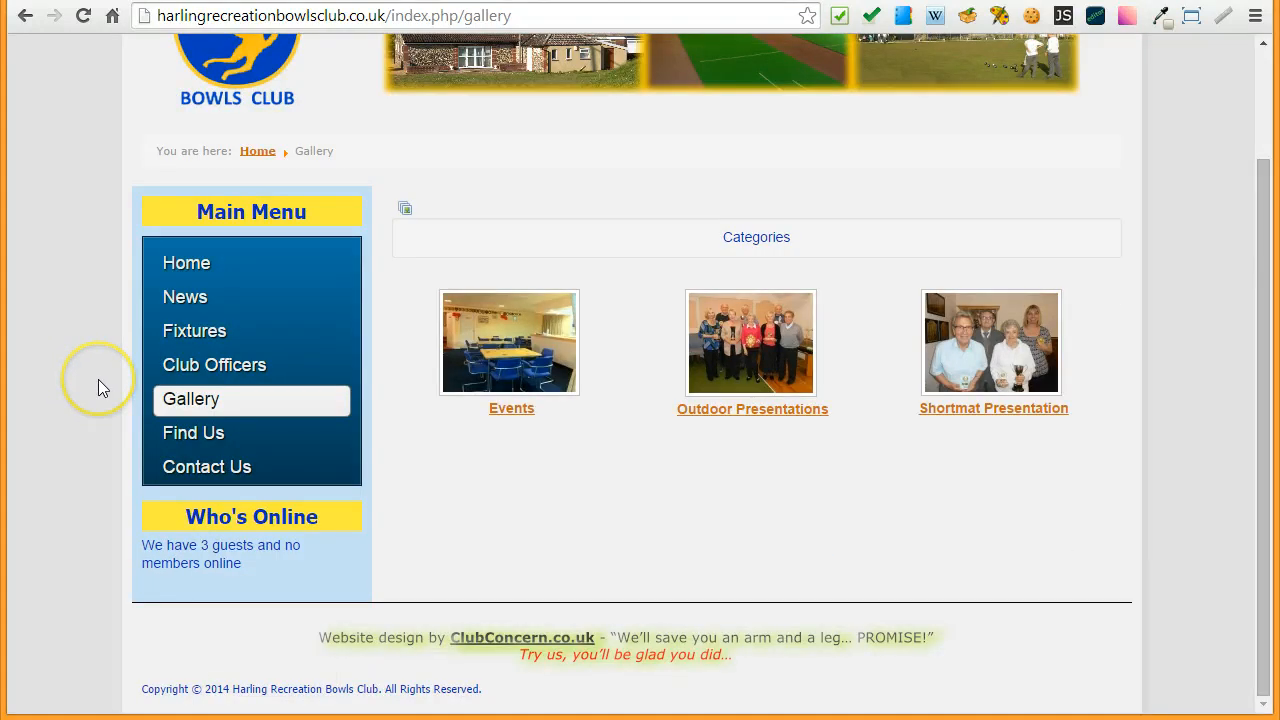
{"action": "scroll", "coordinate": [110, 382], "scroll_direction": "up", "scroll_amount": 3}
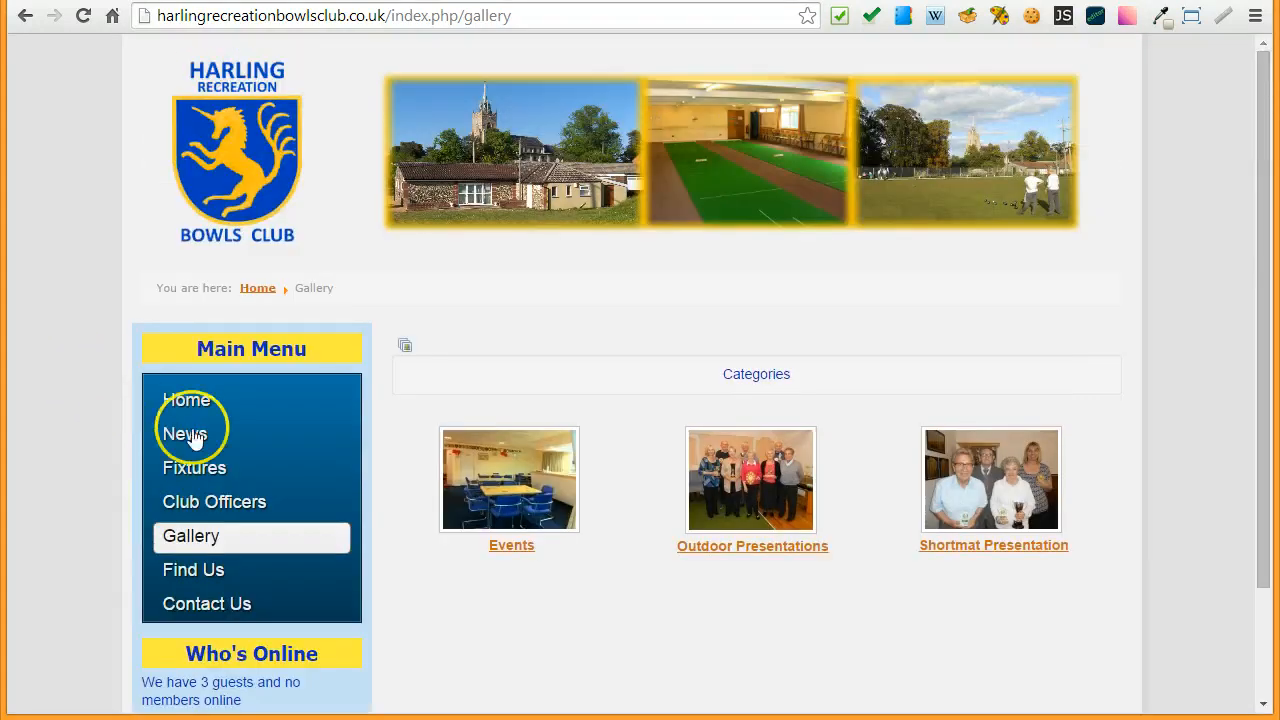
{"action": "left_click", "coordinate": [199, 409]}
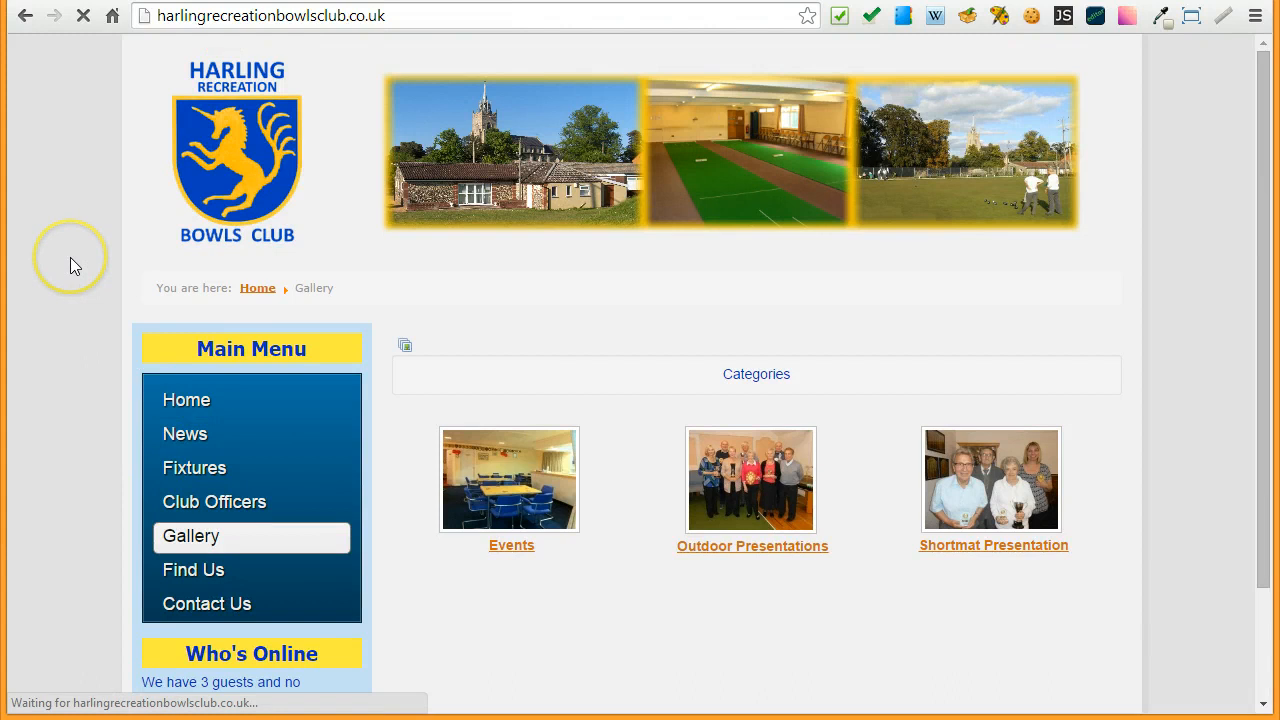
{"action": "scroll", "coordinate": [87, 360], "scroll_direction": "down", "scroll_amount": 5}
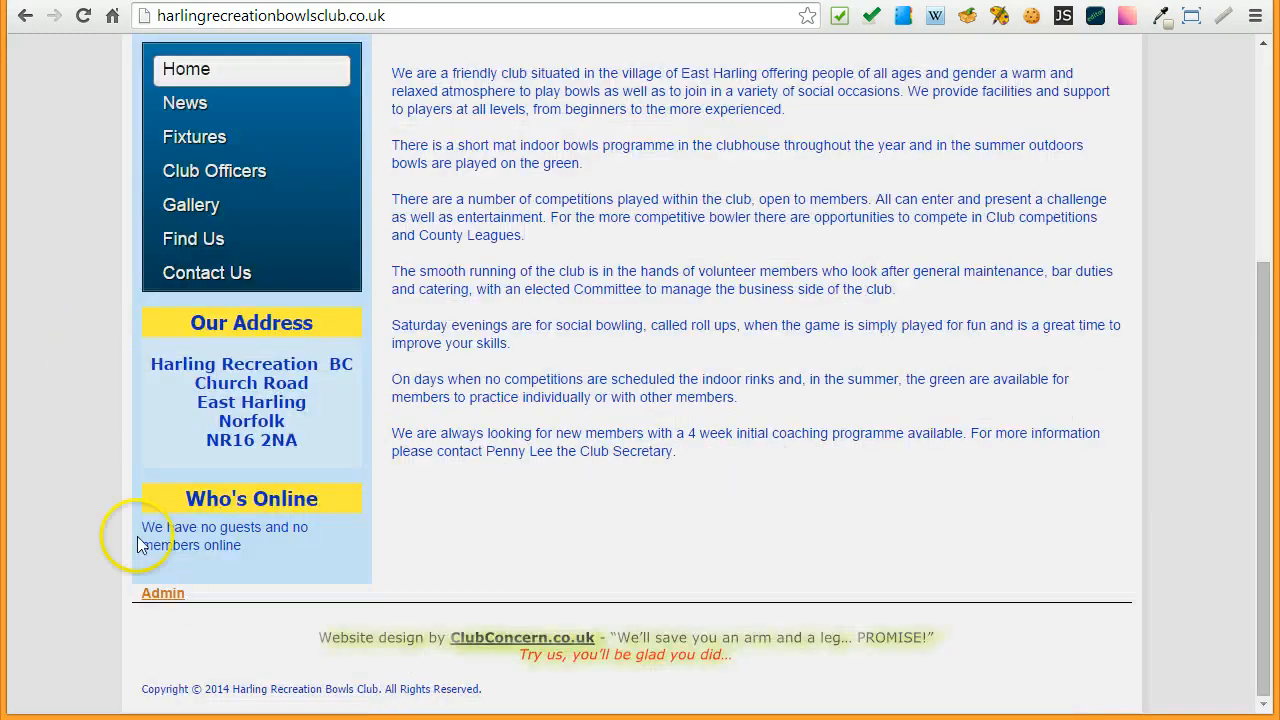
{"action": "left_click", "coordinate": [160, 598]}
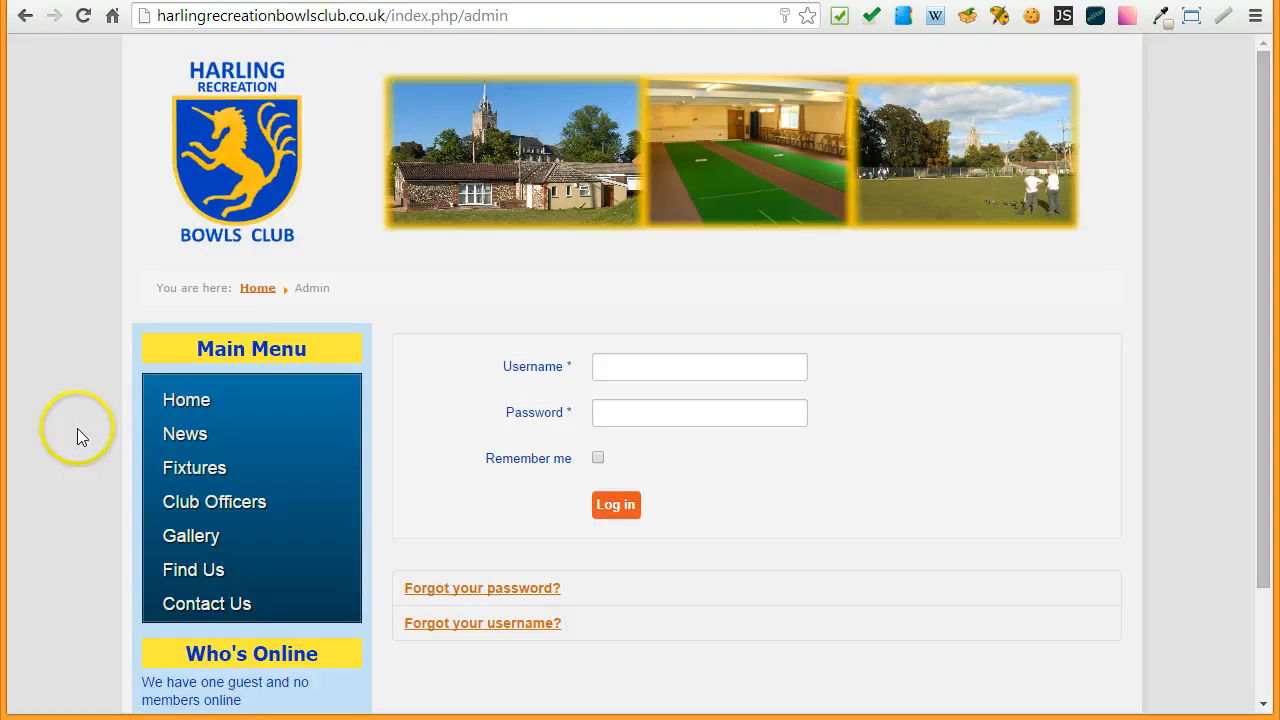
Step: Log in to the site with the administrator's username and password
{"action": "left_click", "coordinate": [674, 364]}
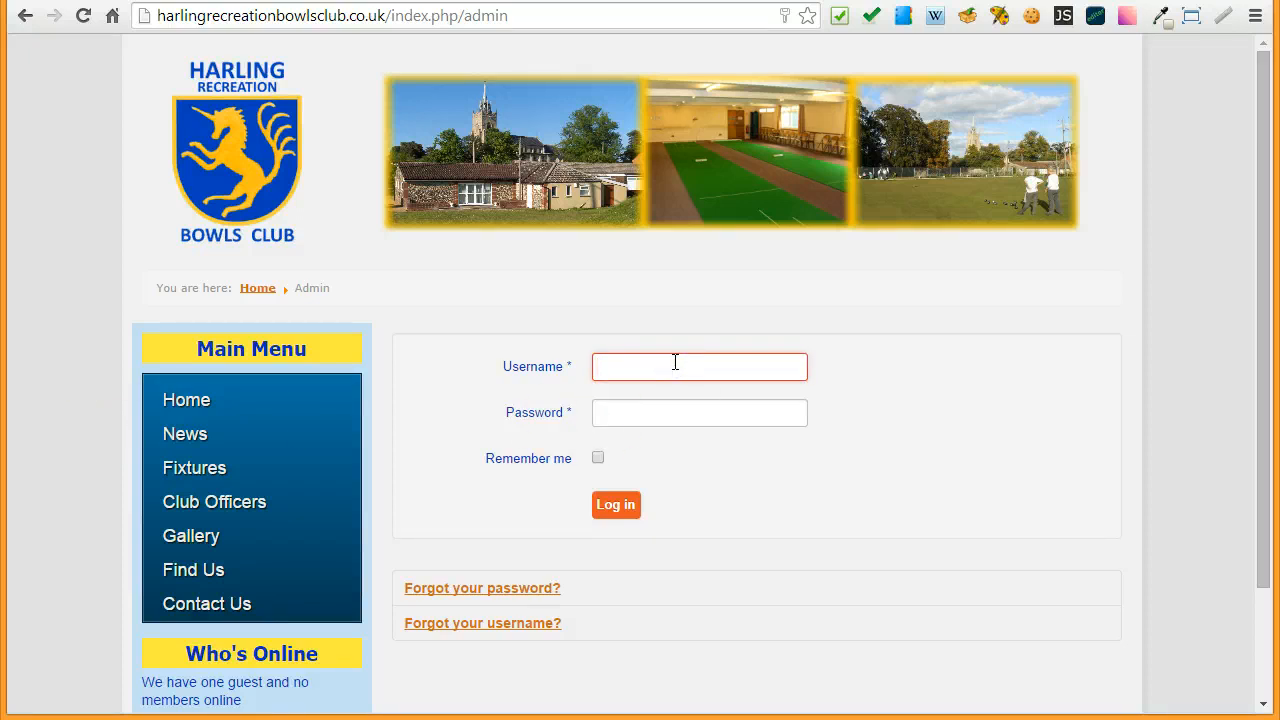
{"action": "type", "text": "casdup"}
{"action": "key", "text": "Tab"}
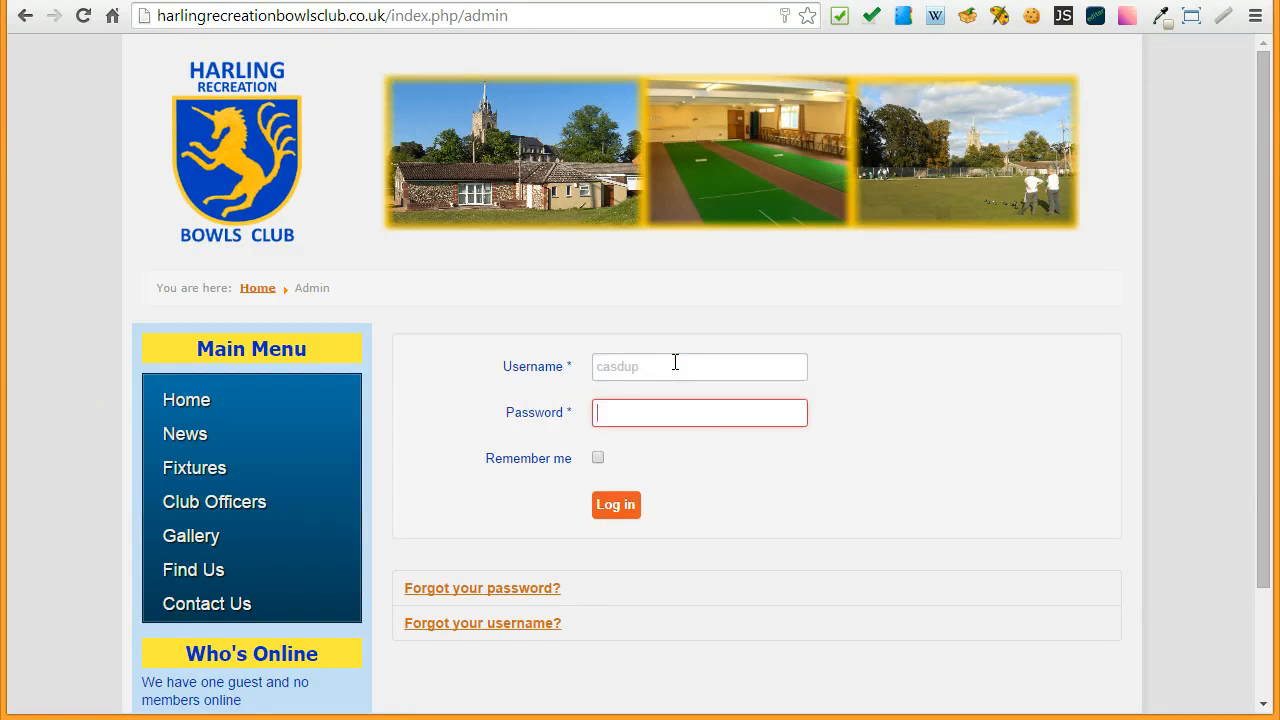
{"action": "type", "text": "***"}
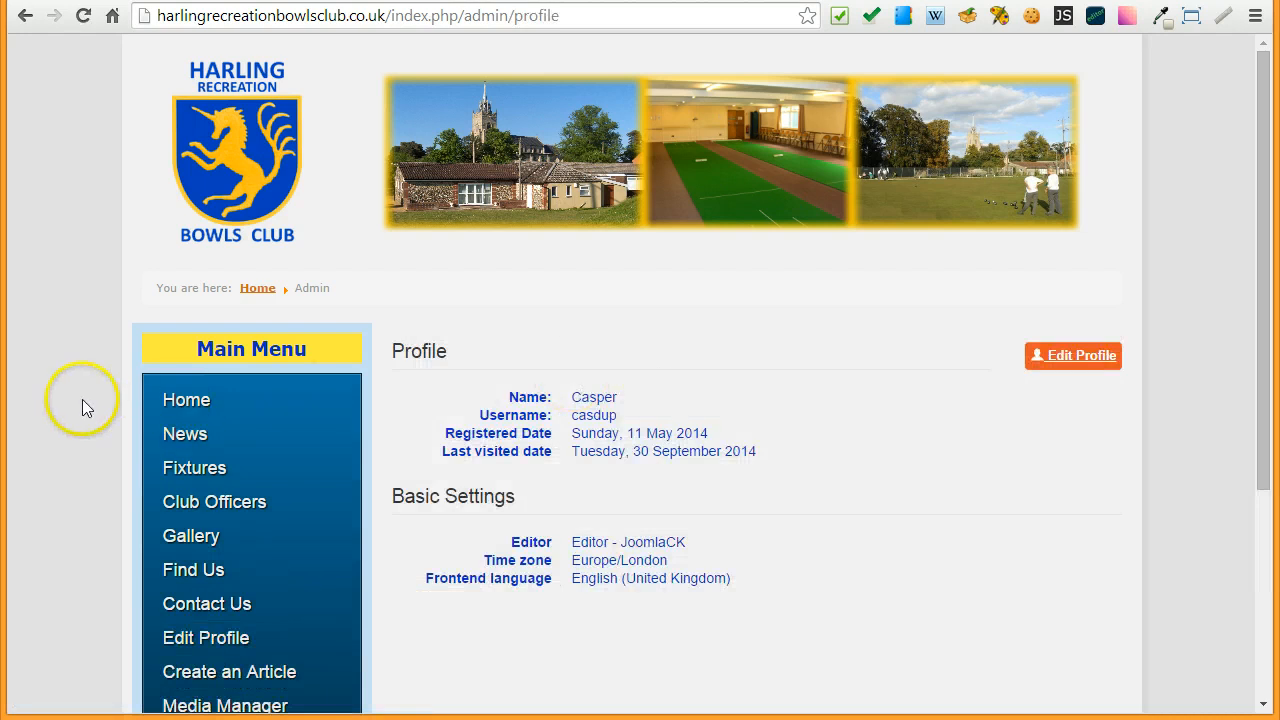
Step: Open the Gallery's User Panel and look through the list of uploaded images
{"action": "scroll", "coordinate": [65, 403], "scroll_direction": "down", "scroll_amount": 2}
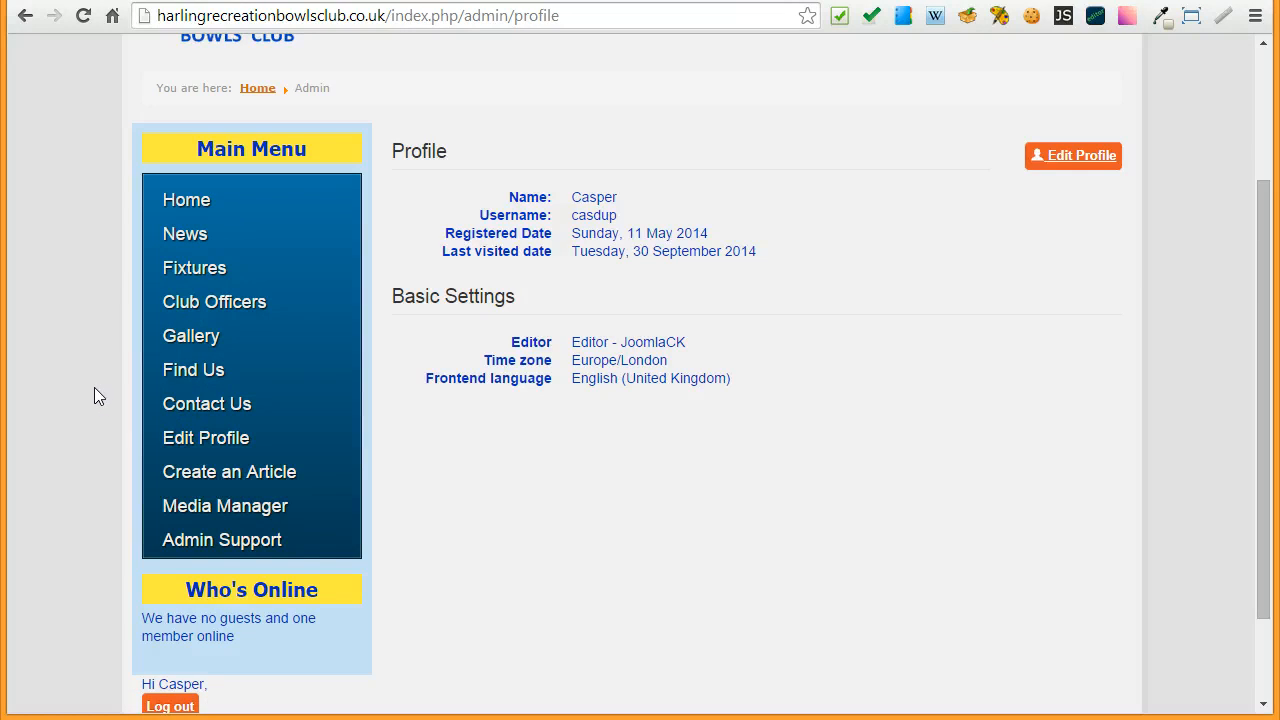
{"action": "left_click", "coordinate": [186, 334]}
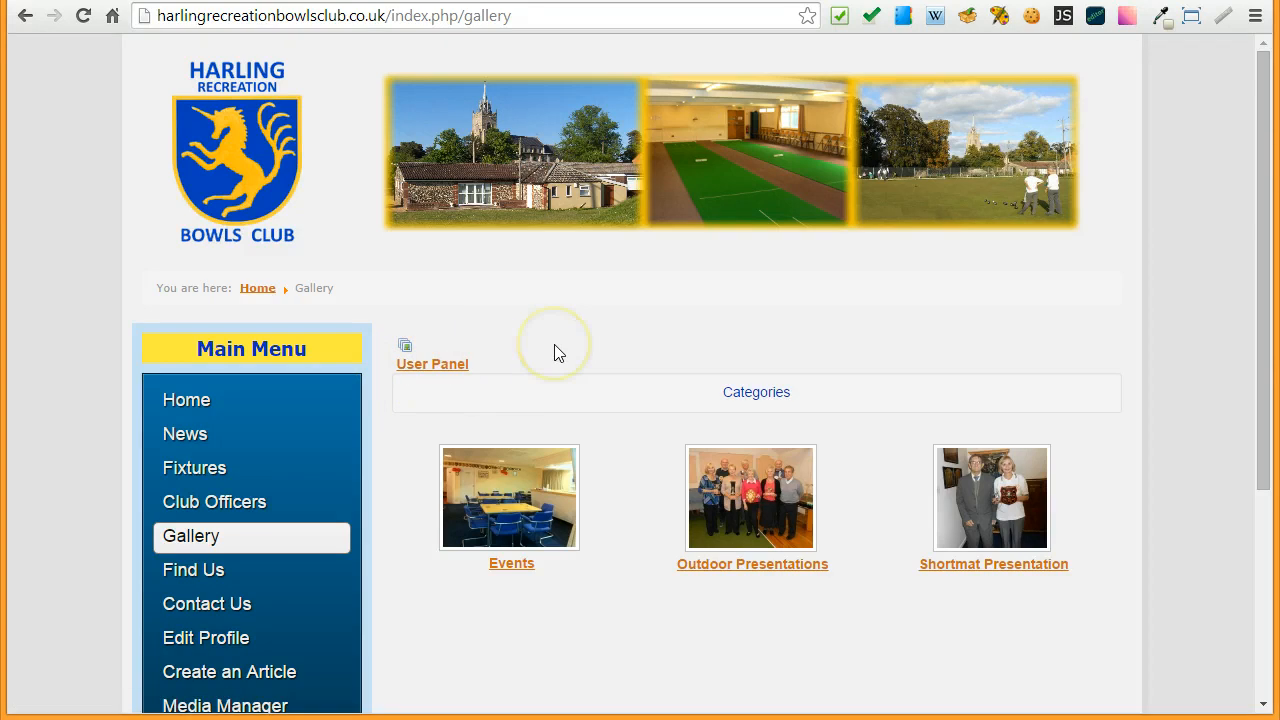
{"action": "left_click", "coordinate": [441, 368]}
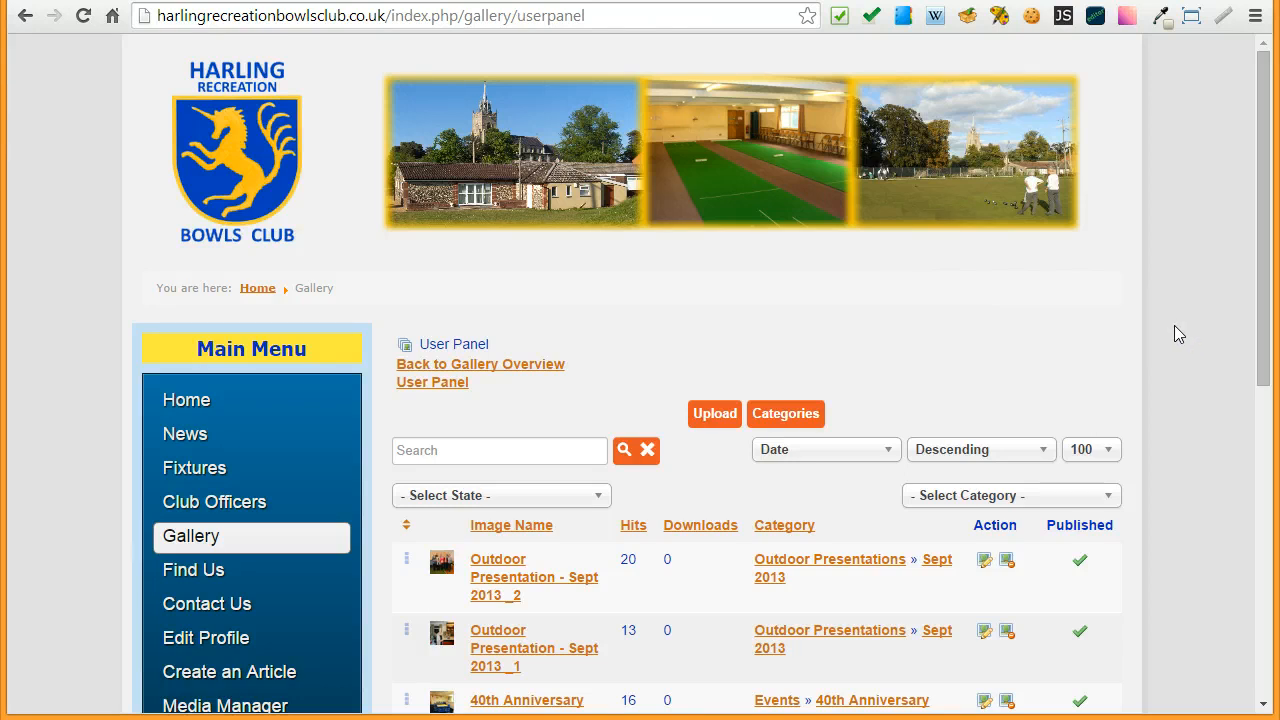
{"action": "left_click", "coordinate": [1262, 284]}
{"action": "left_click_drag", "start_coordinate": [1262, 284], "coordinate": [1273, 454]}
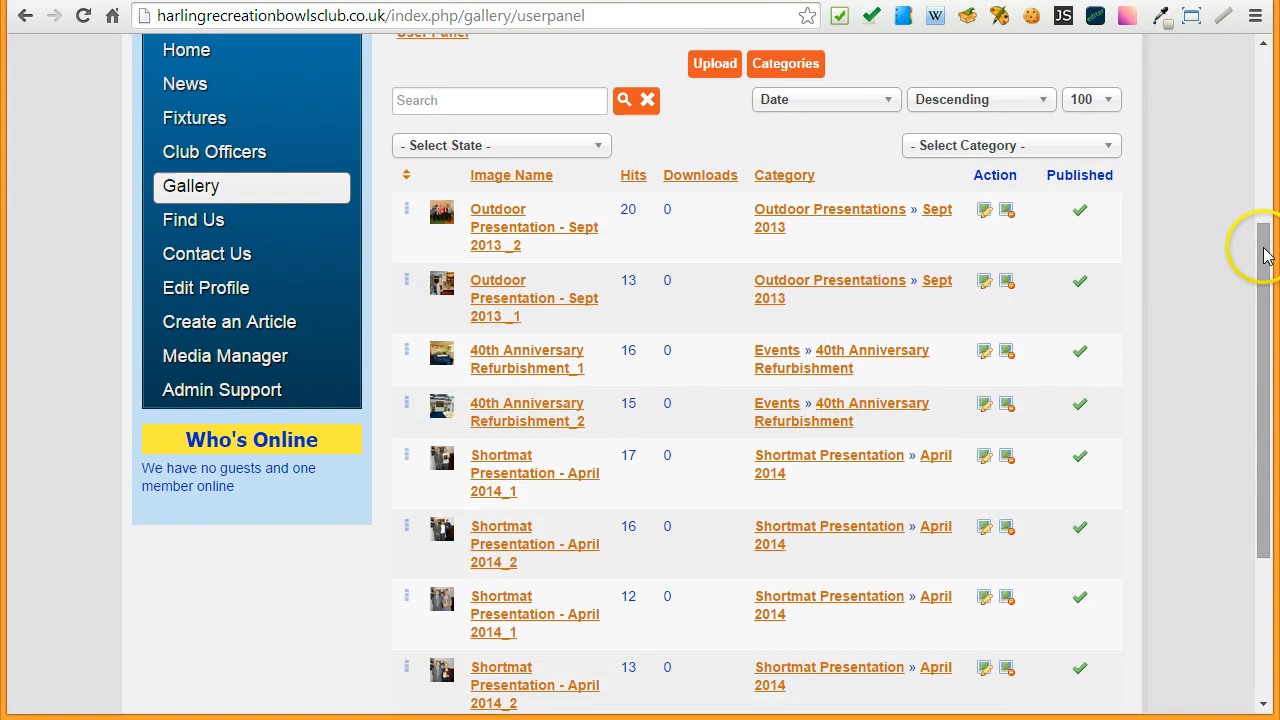
{"action": "left_click_drag", "start_coordinate": [1266, 243], "coordinate": [1246, 113]}
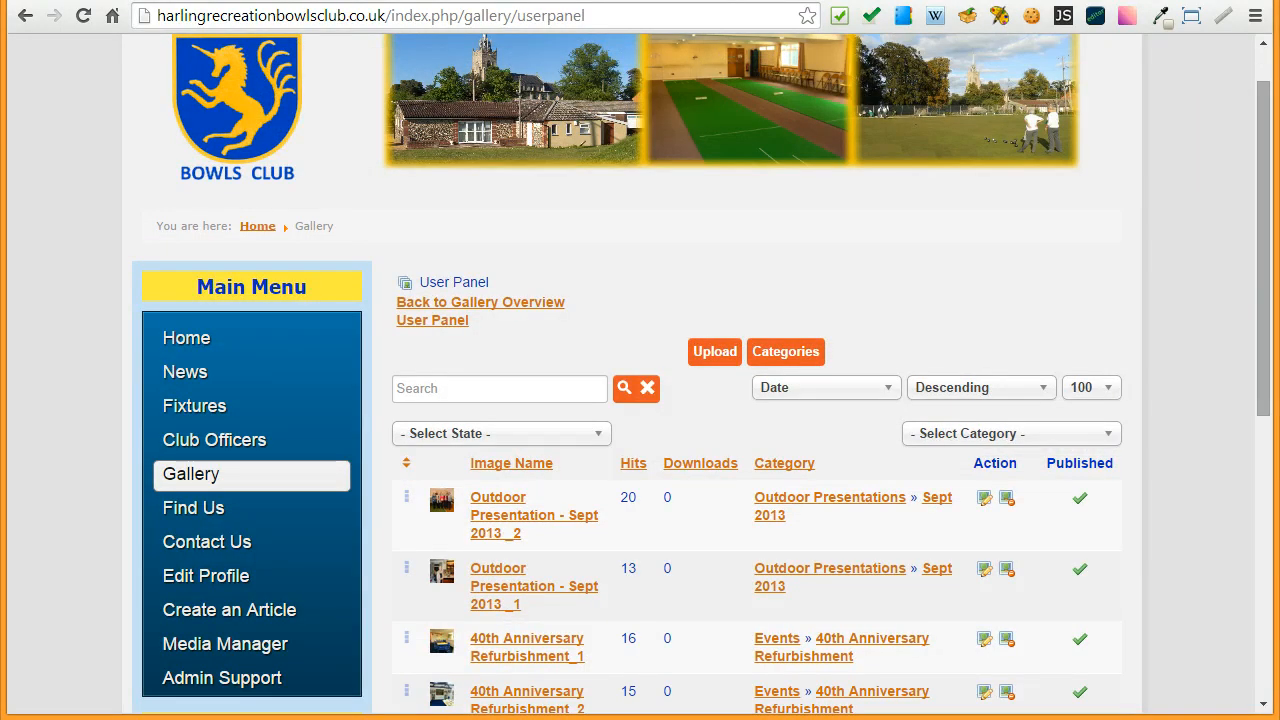
Step: Switch to File Explorer and view the Clubs-HRBC Gallery folder with its Presentations 2014 subfolder, and return to the website
{"action": "left_click_drag", "start_coordinate": [1279, 124], "coordinate": [629, 67]}
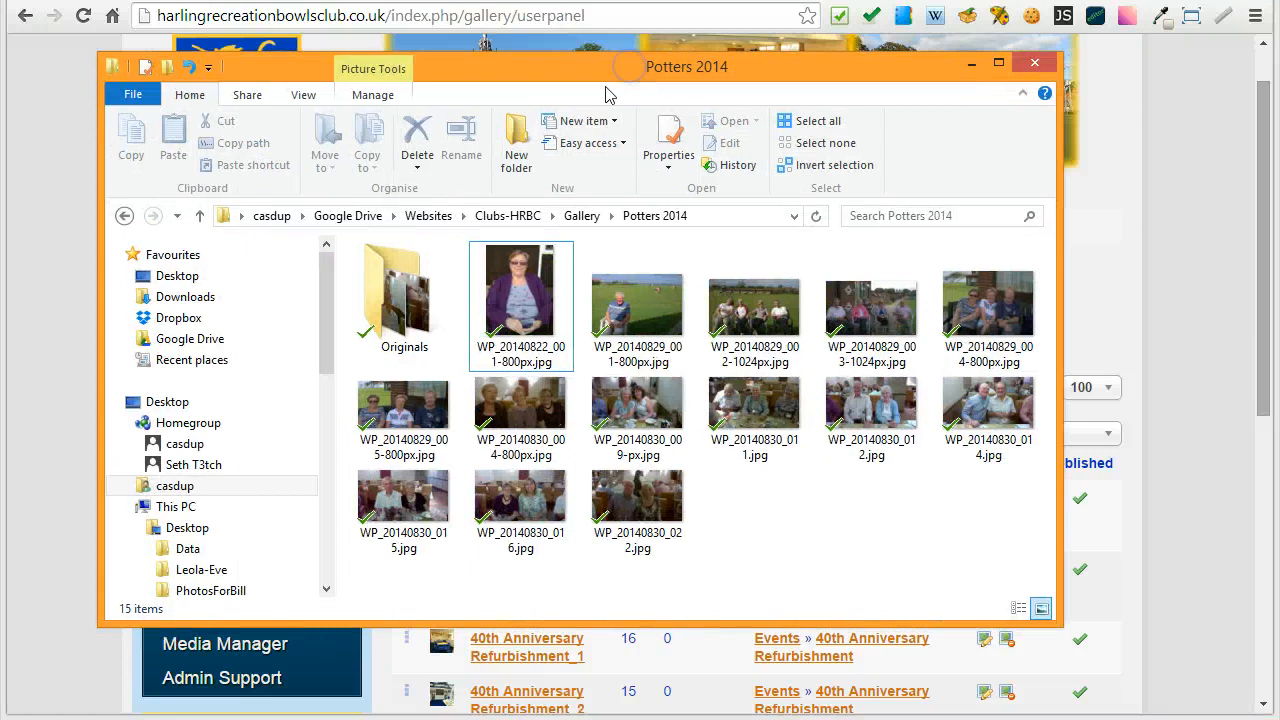
{"action": "left_click", "coordinate": [512, 218]}
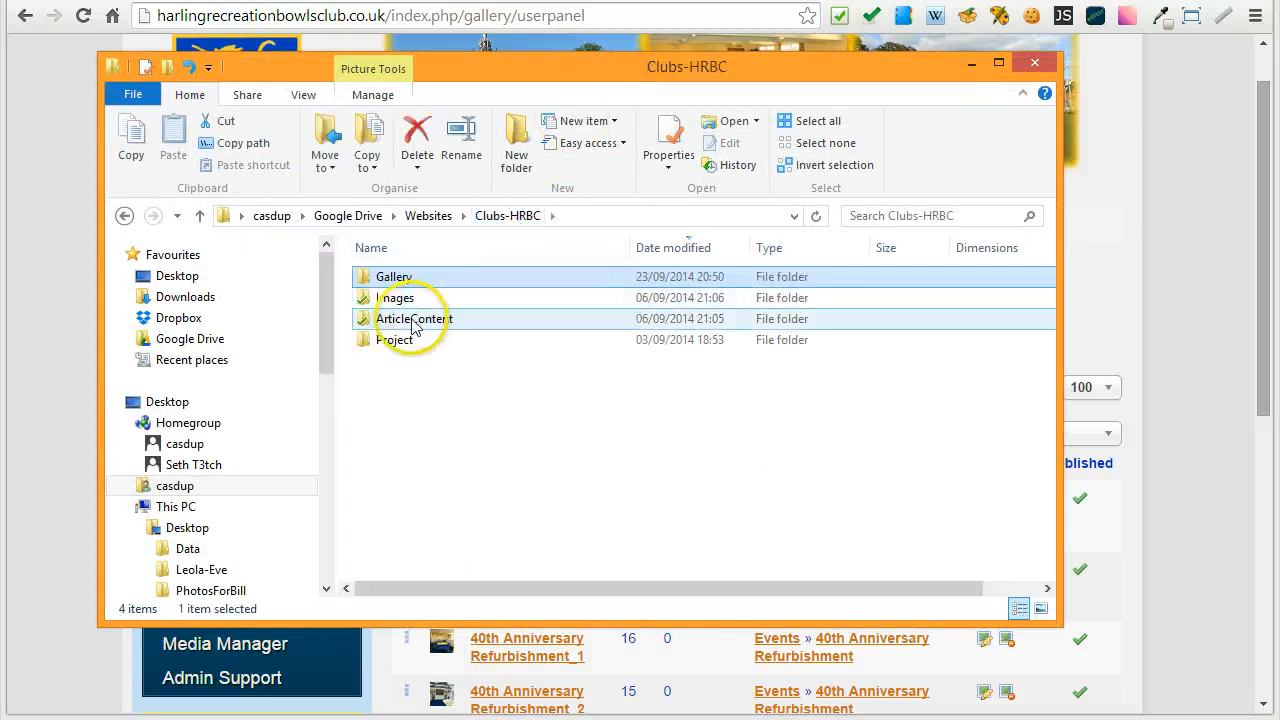
{"action": "double_click", "coordinate": [368, 282]}
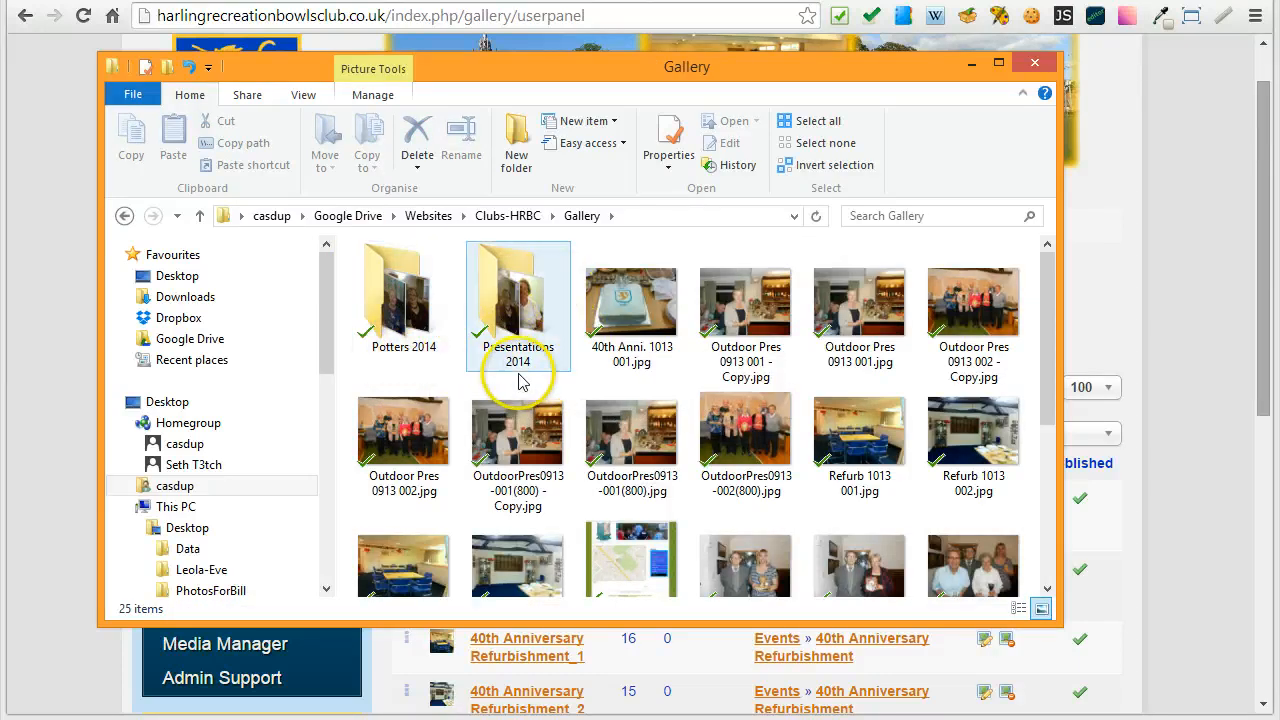
{"action": "mouse_move", "coordinate": [548, 379]}
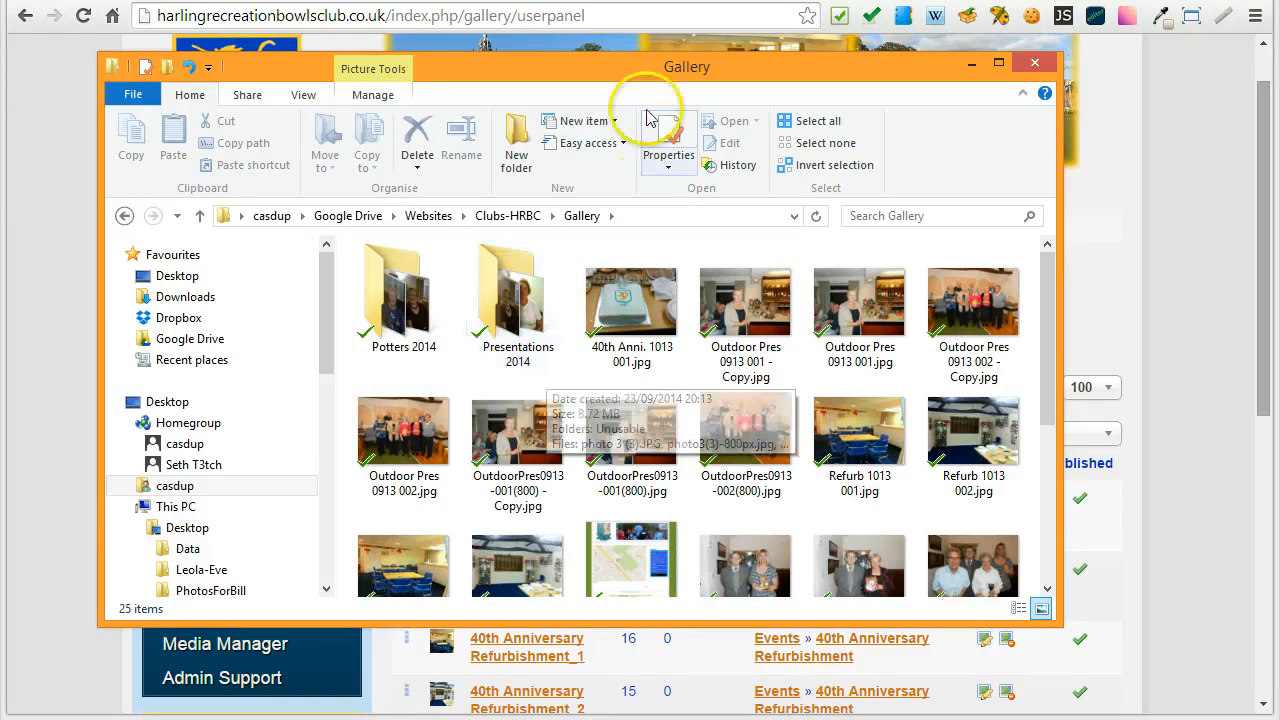
{"action": "left_click_drag", "start_coordinate": [493, 67], "coordinate": [1279, 82]}
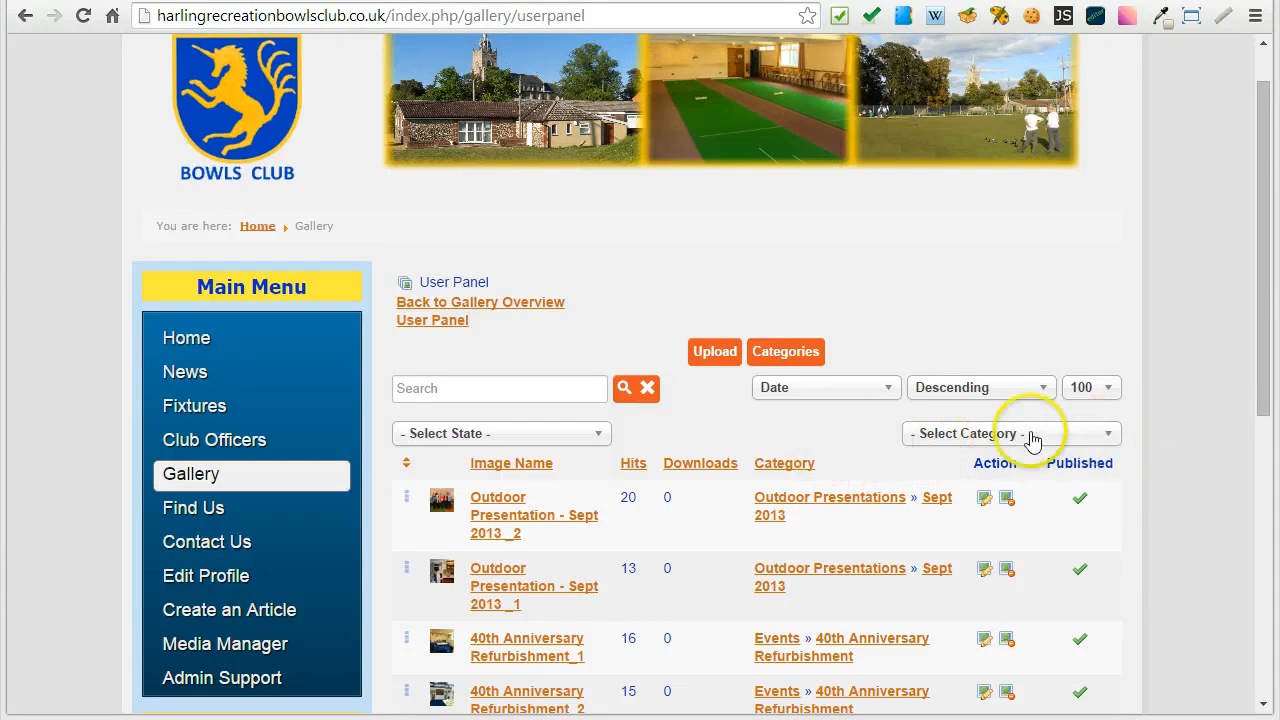
Step: Check the category filter options, open the gallery's Categories page and review the existing categories and limits
{"action": "left_click", "coordinate": [1108, 436]}
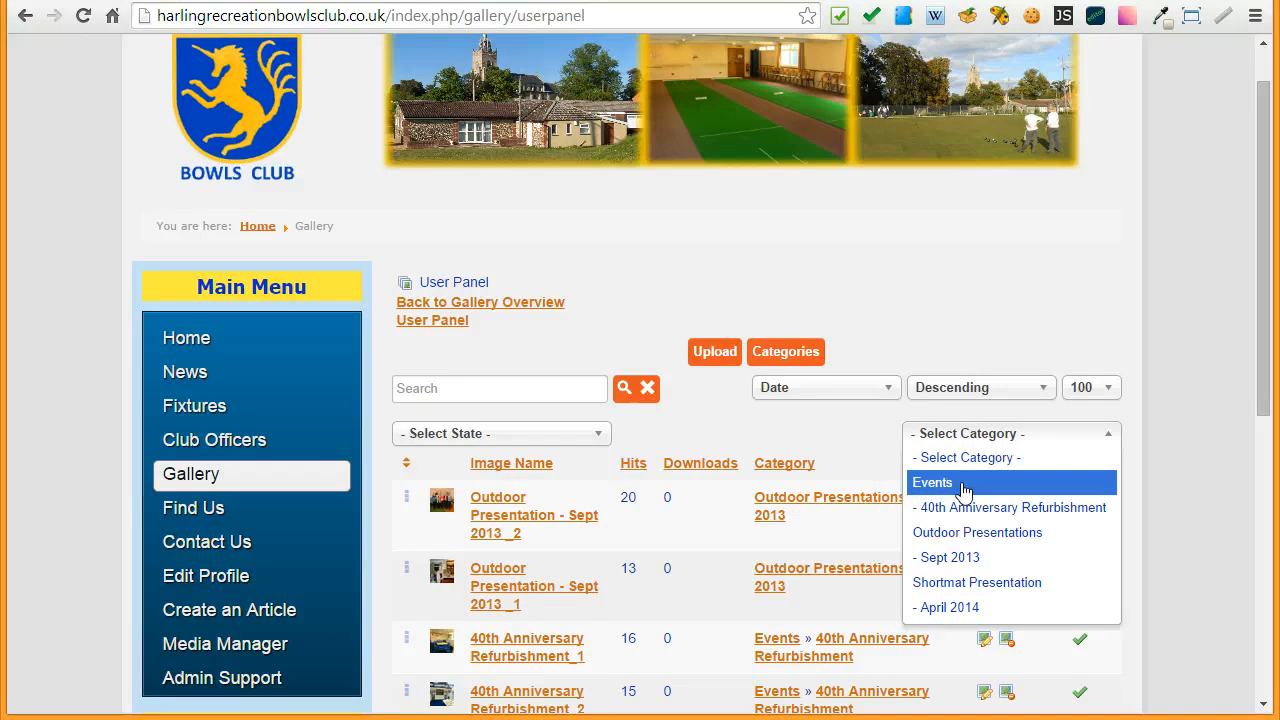
{"action": "left_click", "coordinate": [782, 364]}
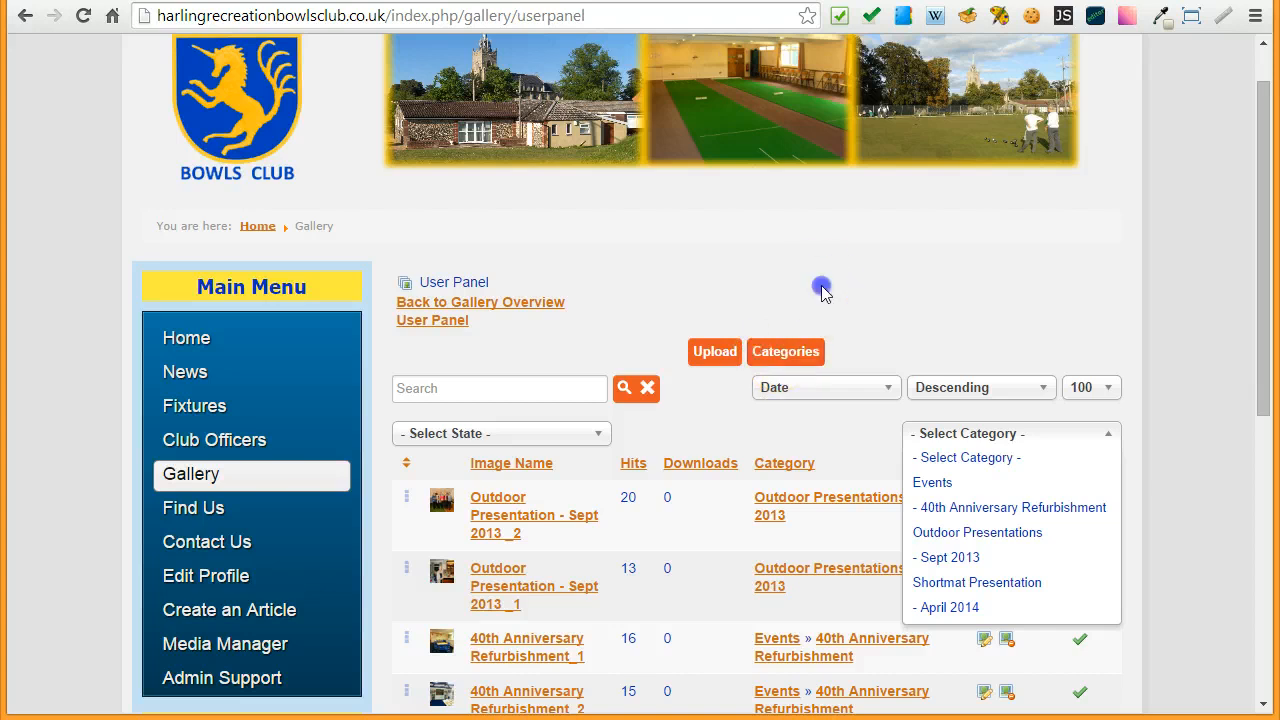
{"action": "left_click", "coordinate": [712, 355]}
{"action": "left_click", "coordinate": [790, 356]}
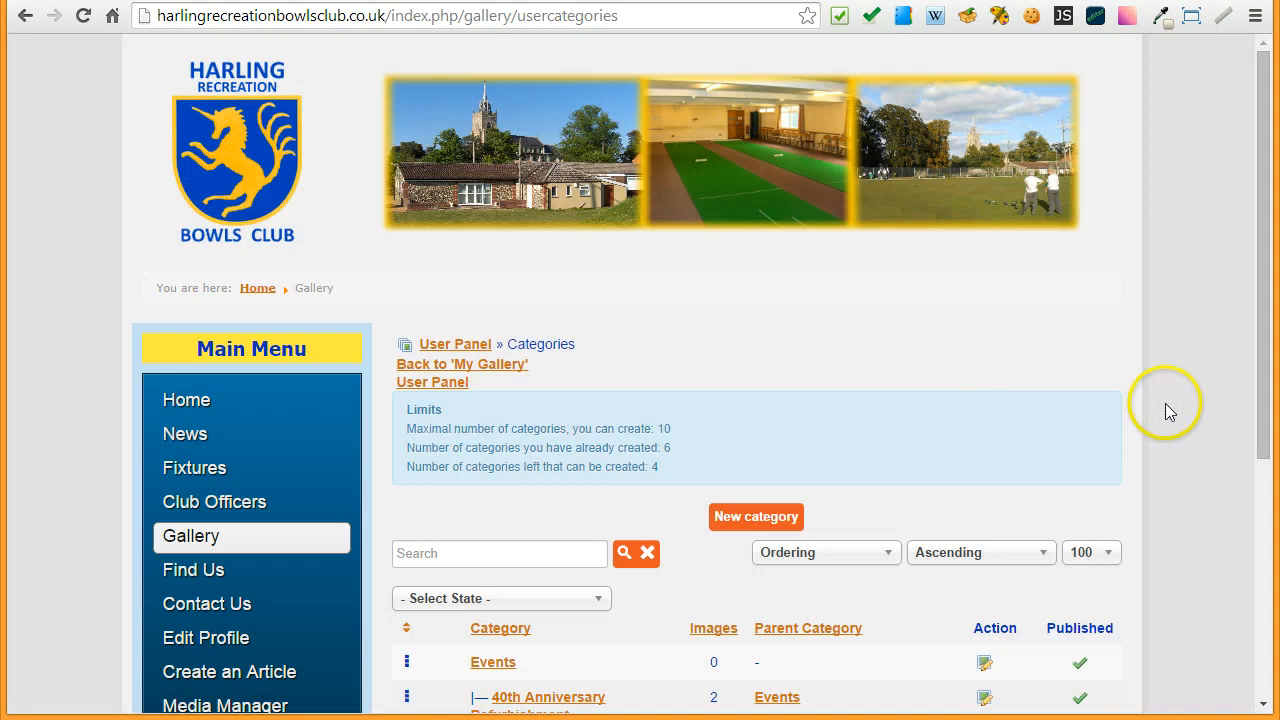
{"action": "scroll", "coordinate": [1165, 403], "scroll_direction": "down", "scroll_amount": 1}
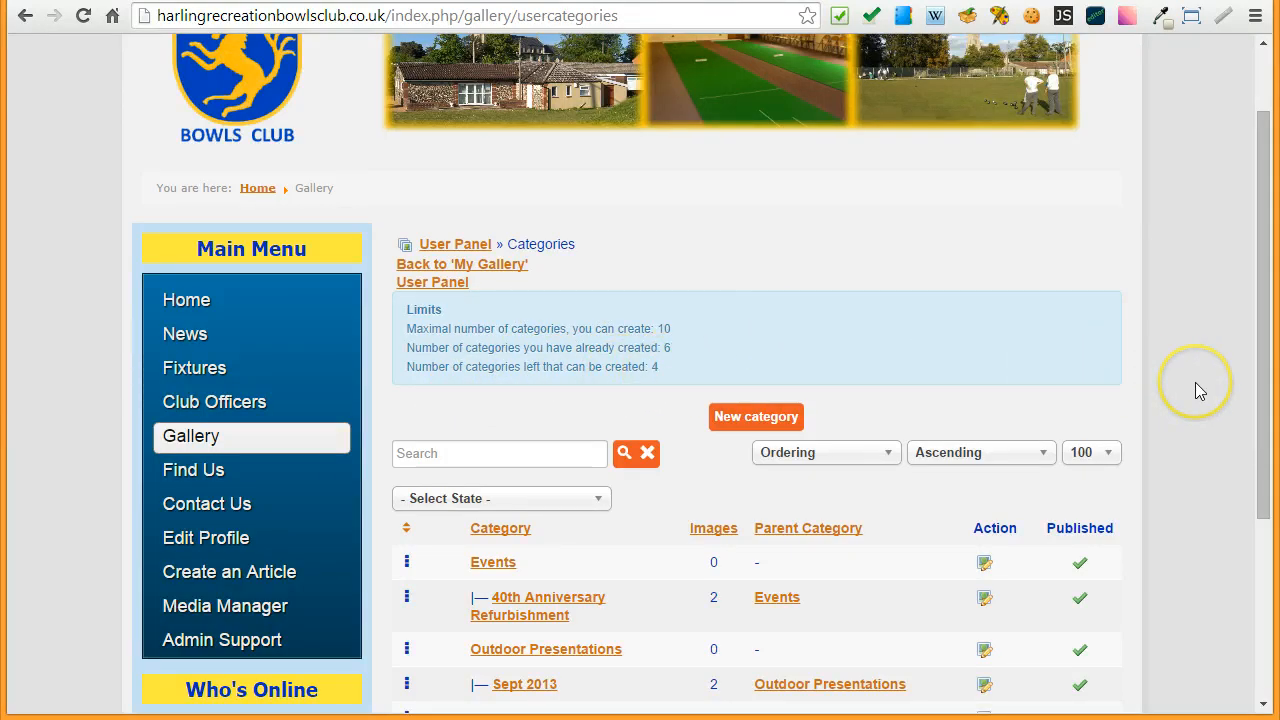
{"action": "scroll", "coordinate": [1200, 390], "scroll_direction": "down", "scroll_amount": 1}
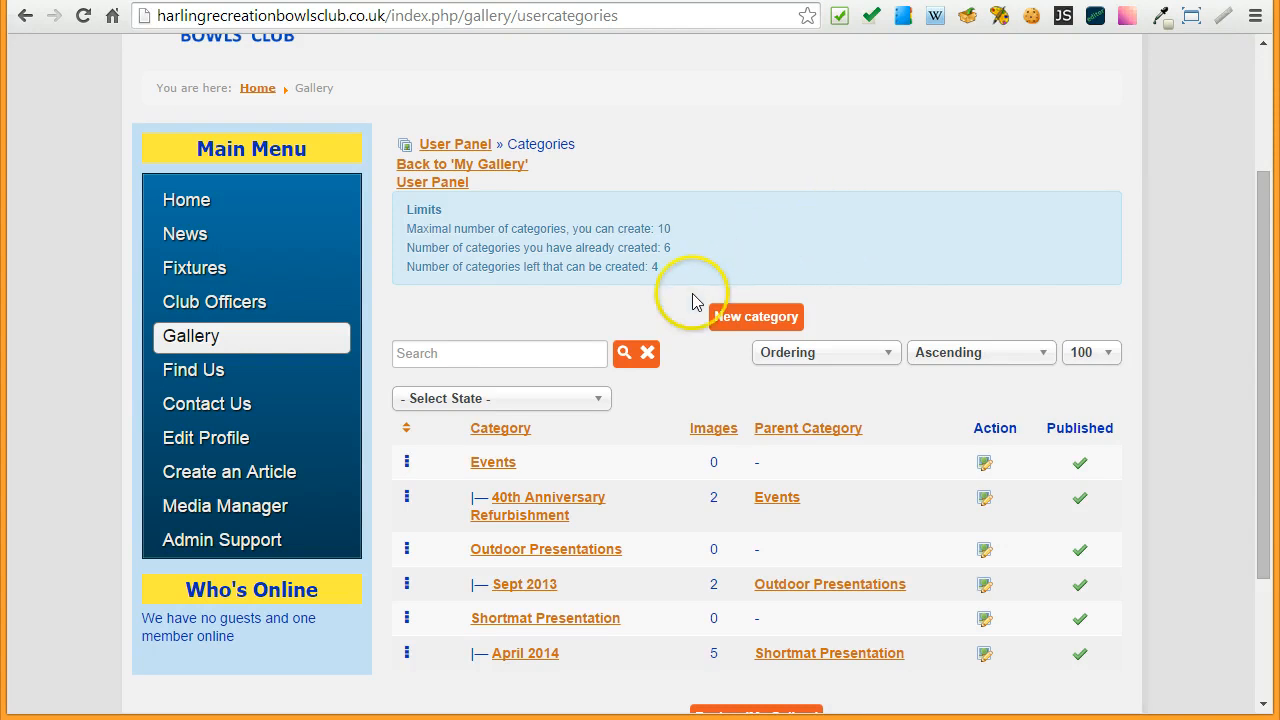
{"action": "scroll", "coordinate": [680, 345], "scroll_direction": "down", "scroll_amount": 1}
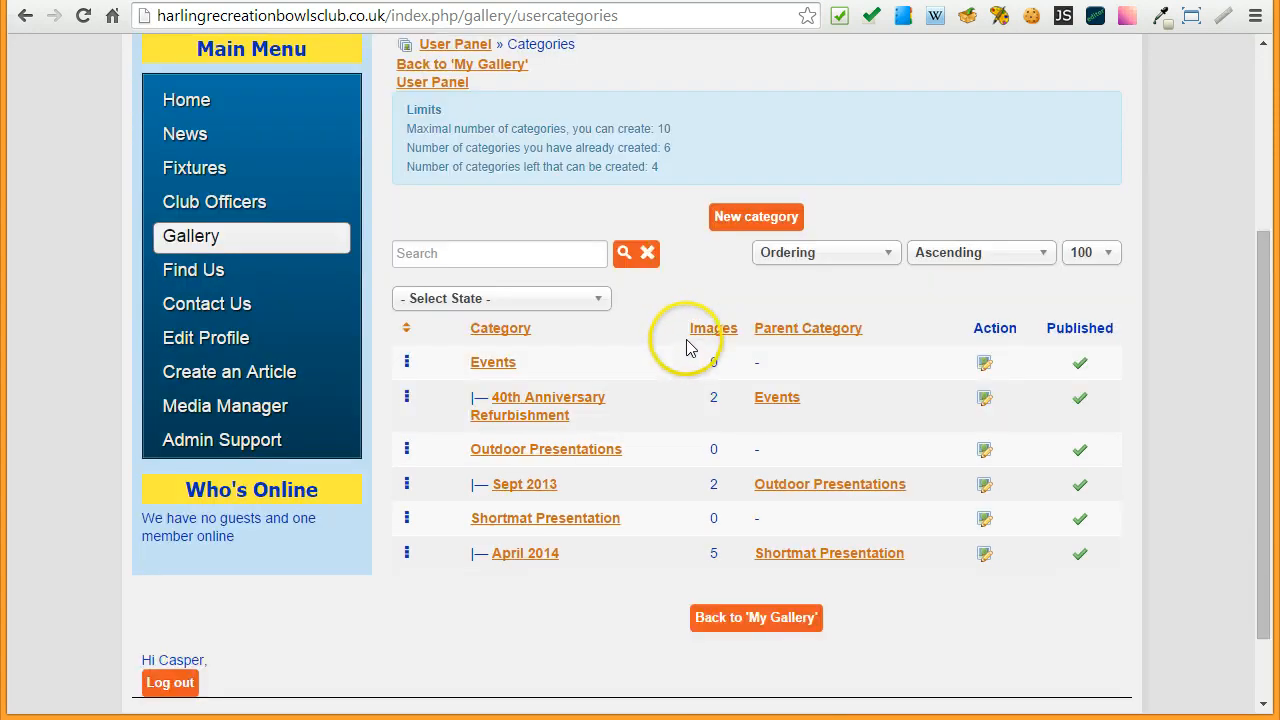
Step: Start a new gallery category and title it "Sept 2014"
{"action": "left_click", "coordinate": [766, 219]}
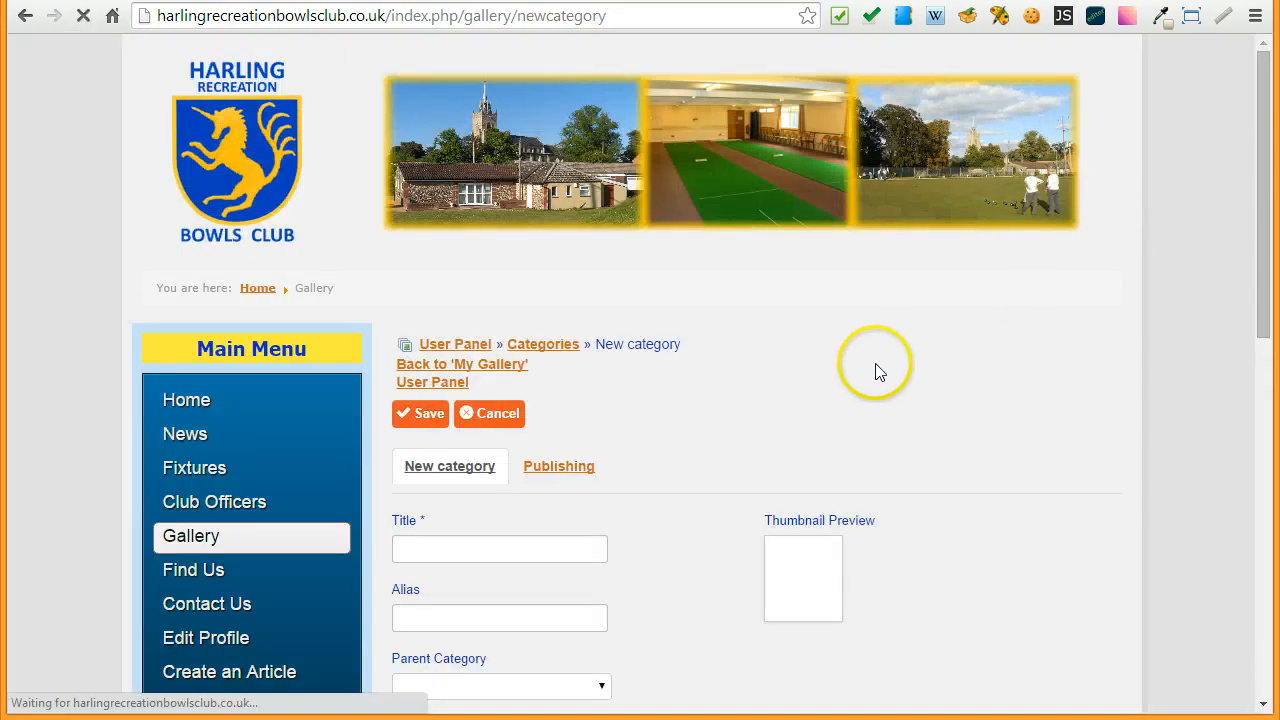
{"action": "scroll", "coordinate": [885, 360], "scroll_direction": "down", "scroll_amount": 2}
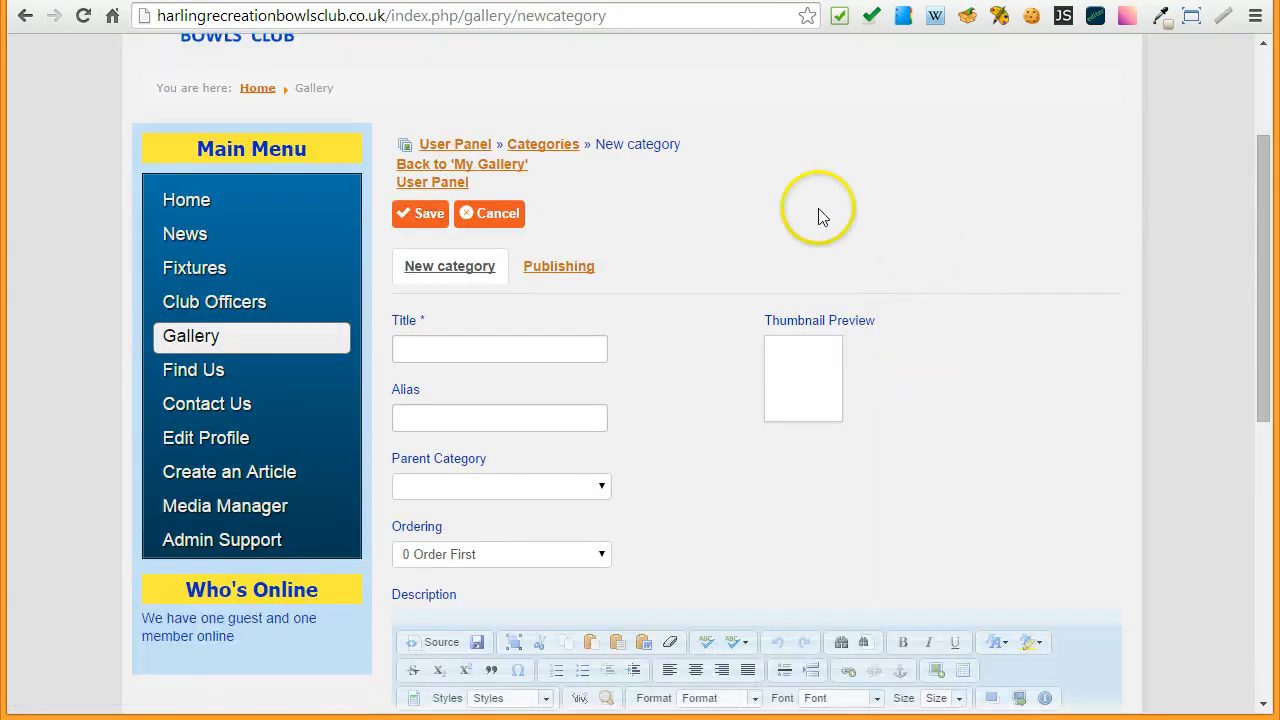
{"action": "left_click_drag", "start_coordinate": [1264, 229], "coordinate": [1268, 241]}
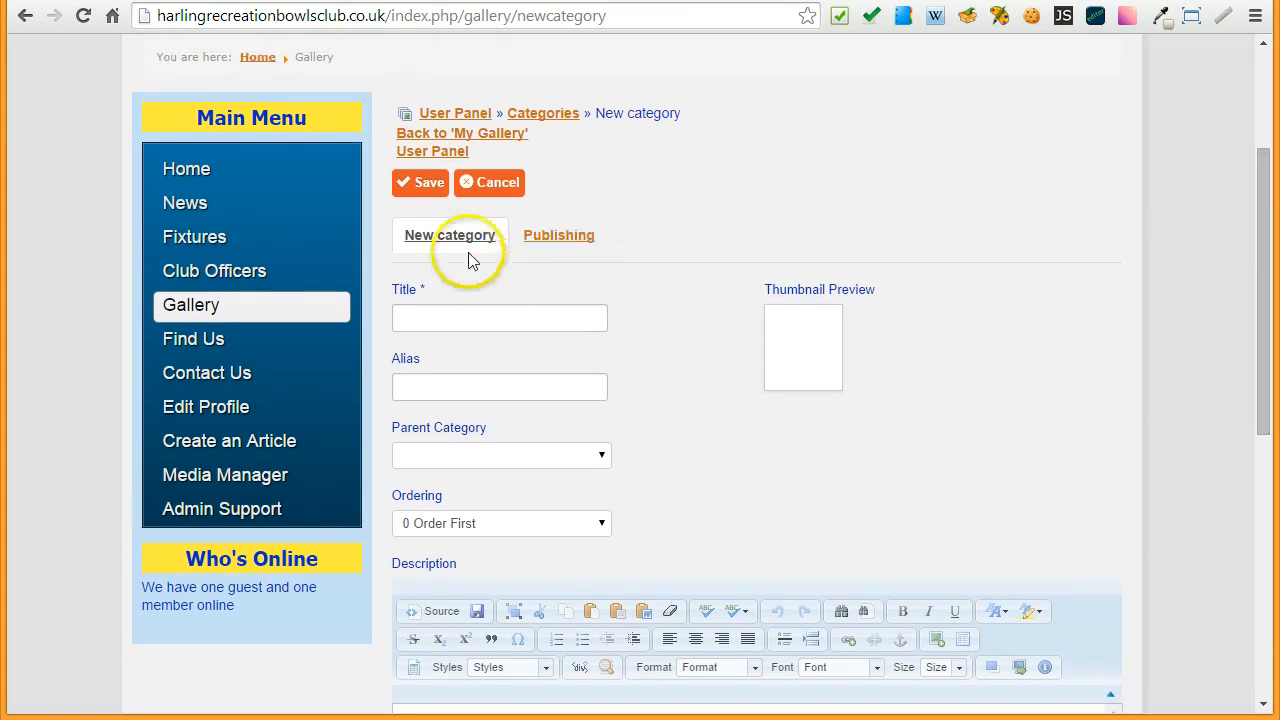
{"action": "left_click", "coordinate": [478, 316]}
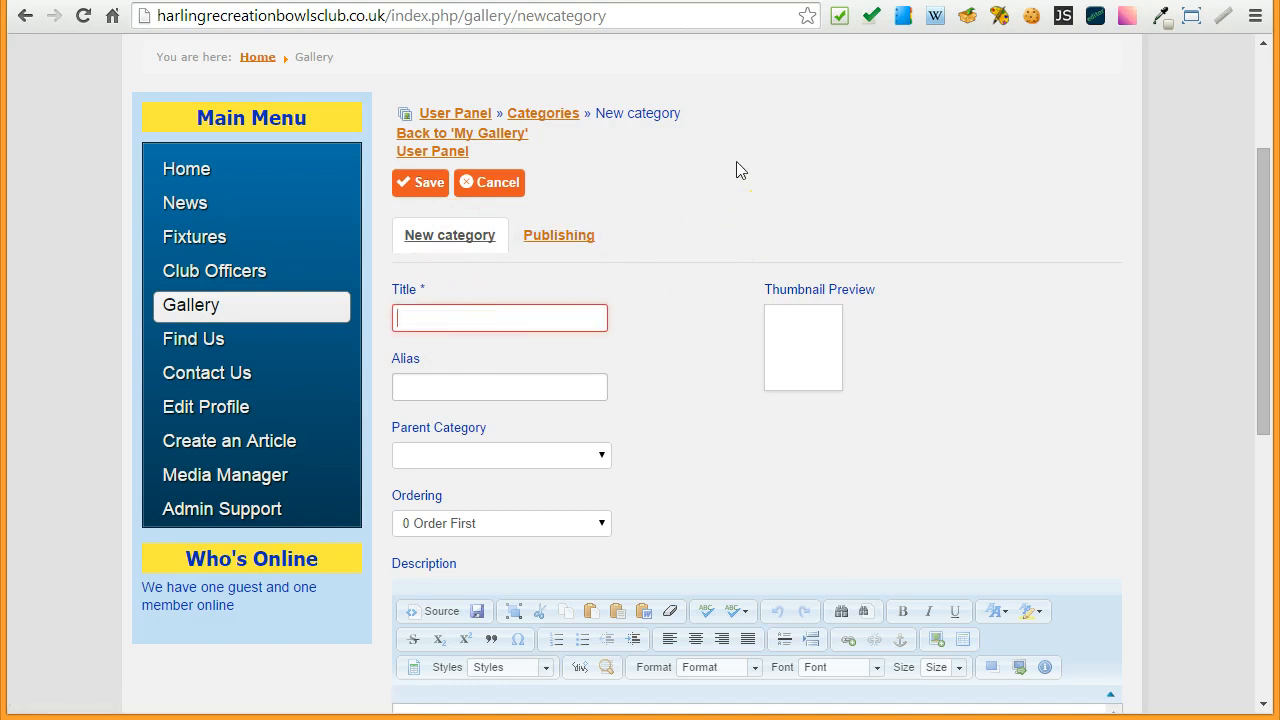
{"action": "type", "text": "Sept 2014"}
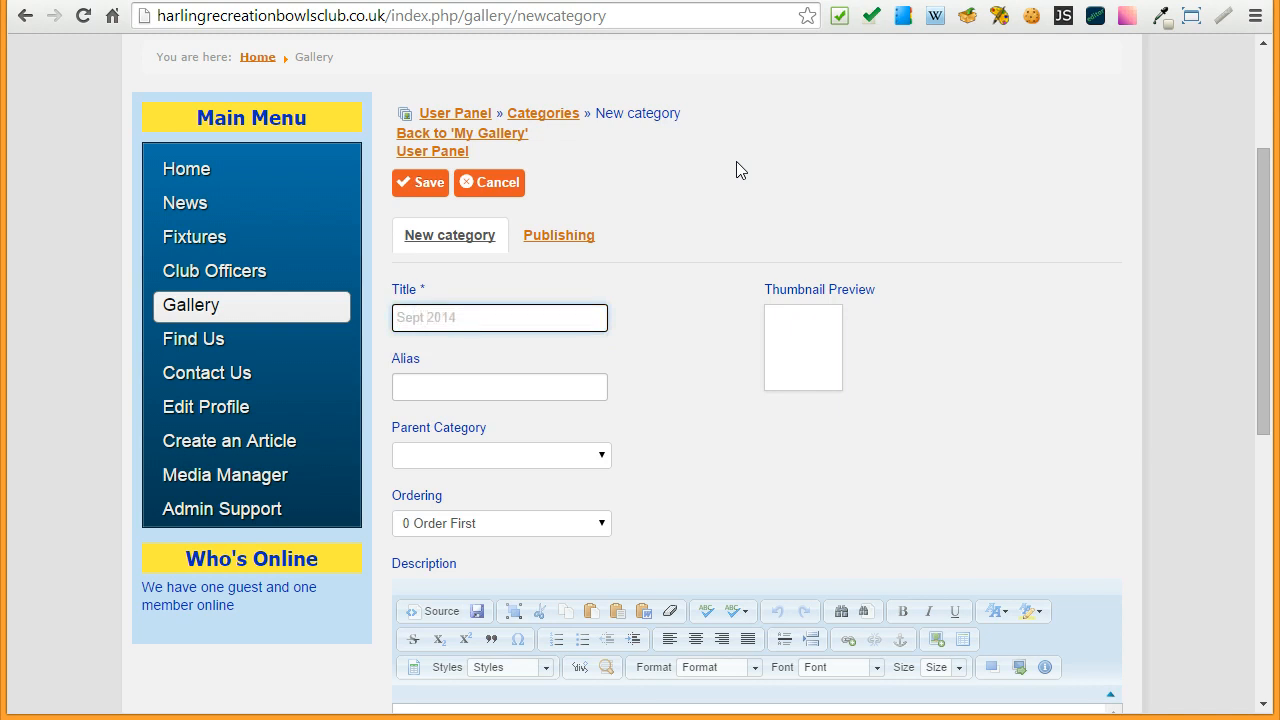
Step: Leave the alias blank and set the new category's parent category to Outdoor Presentations
{"action": "left_click", "coordinate": [530, 389]}
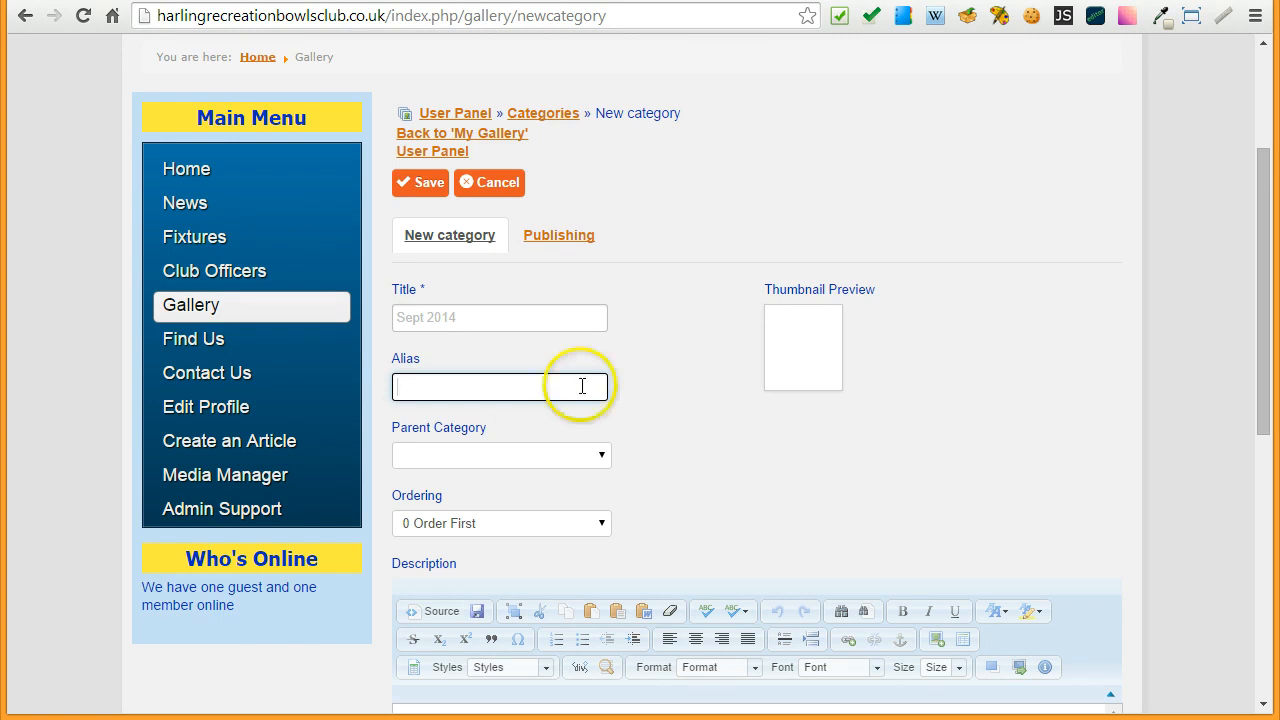
{"action": "mouse_move", "coordinate": [404, 365]}
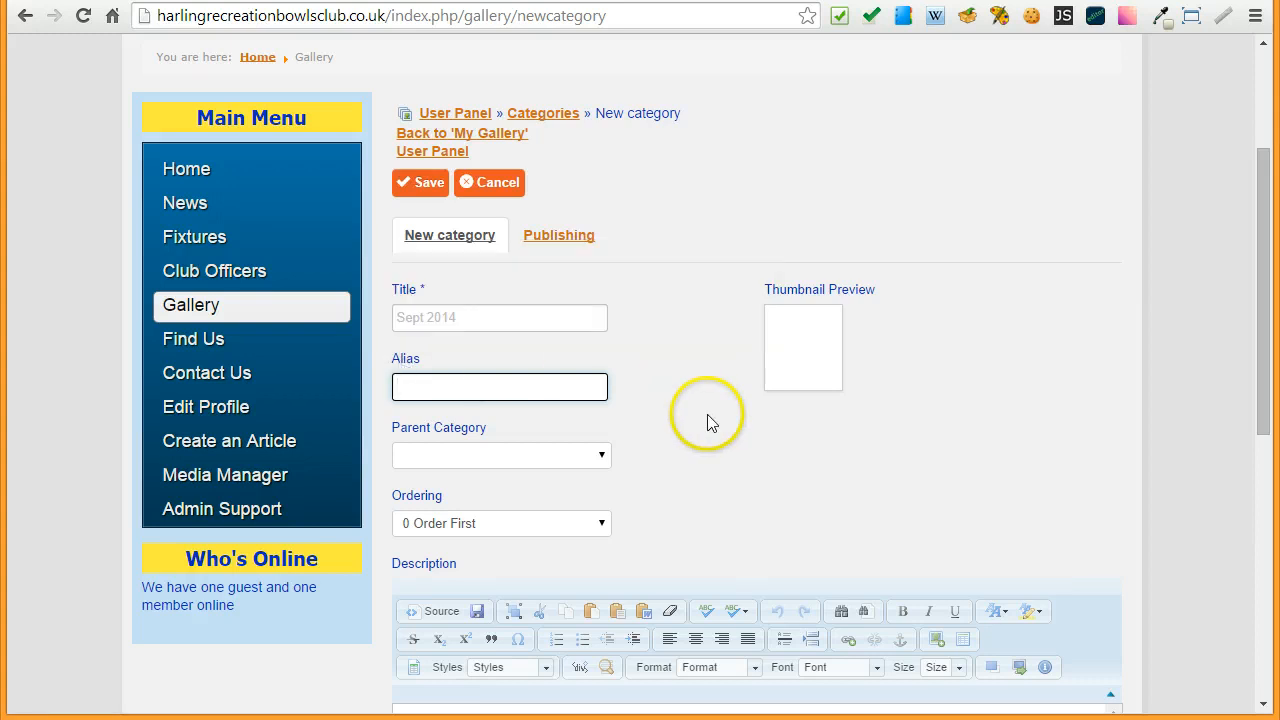
{"action": "mouse_move", "coordinate": [450, 437]}
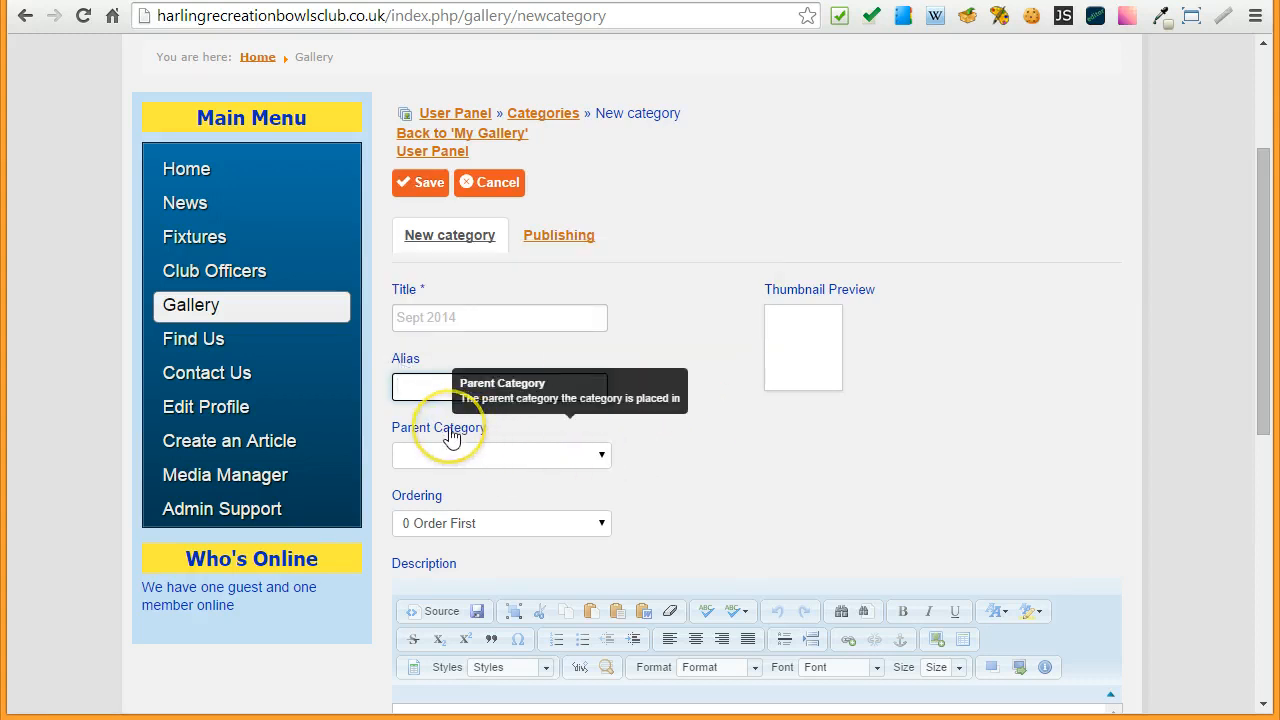
{"action": "left_click", "coordinate": [602, 460]}
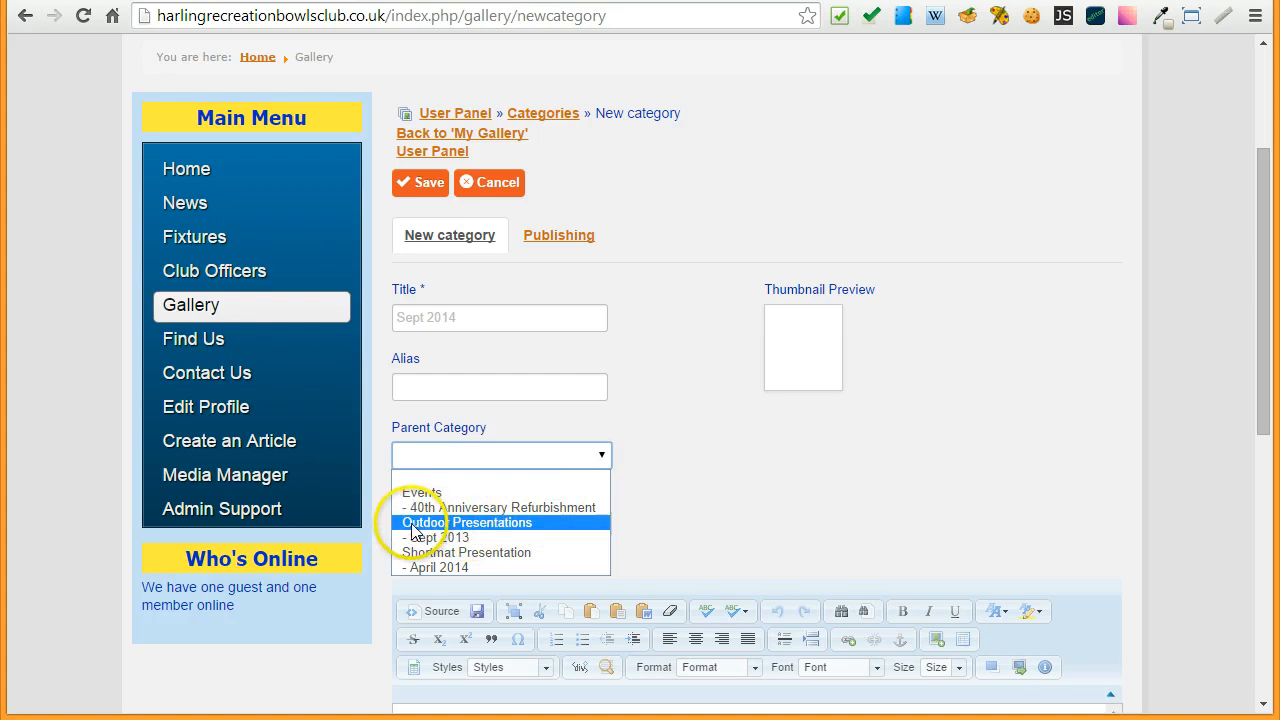
{"action": "left_click", "coordinate": [490, 523]}
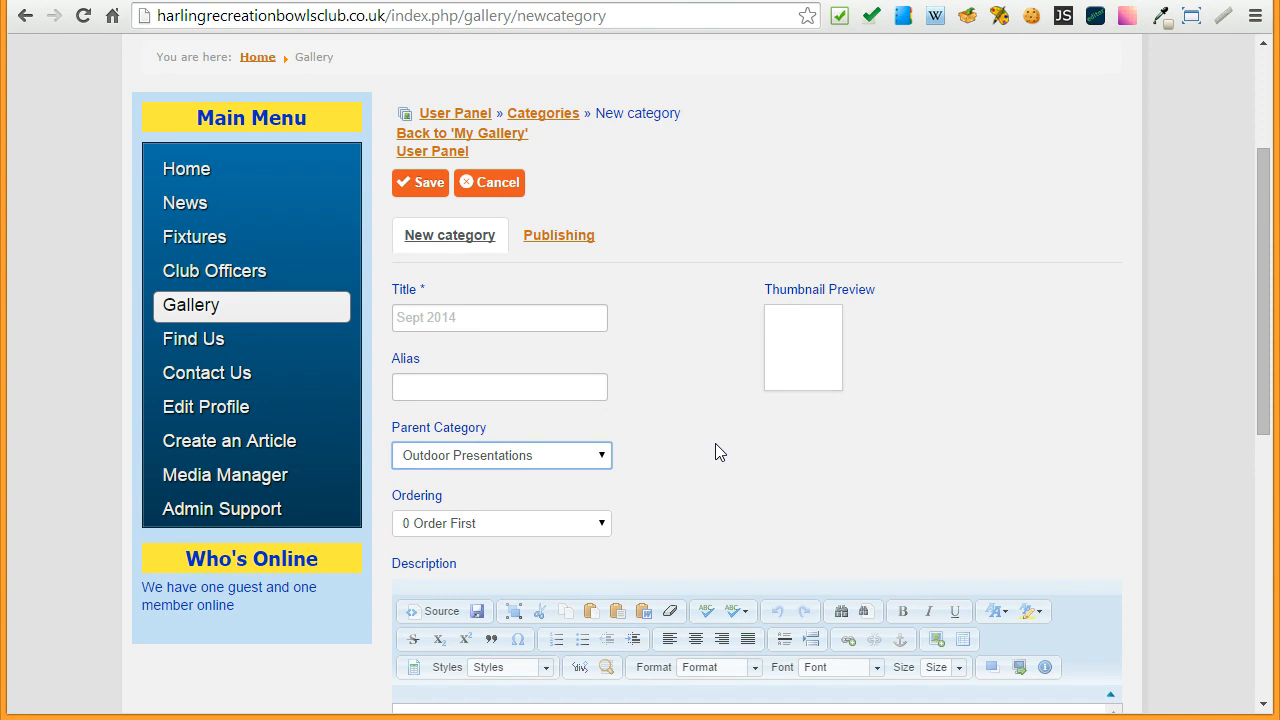
Step: Leave the description empty and save the new "Sept 2014" category
{"action": "scroll", "coordinate": [715, 451], "scroll_direction": "down", "scroll_amount": 1}
{"action": "scroll", "coordinate": [715, 451], "scroll_direction": "up", "scroll_amount": 1}
{"action": "scroll", "coordinate": [715, 452], "scroll_direction": "down", "scroll_amount": 5}
{"action": "left_click", "coordinate": [704, 491]}
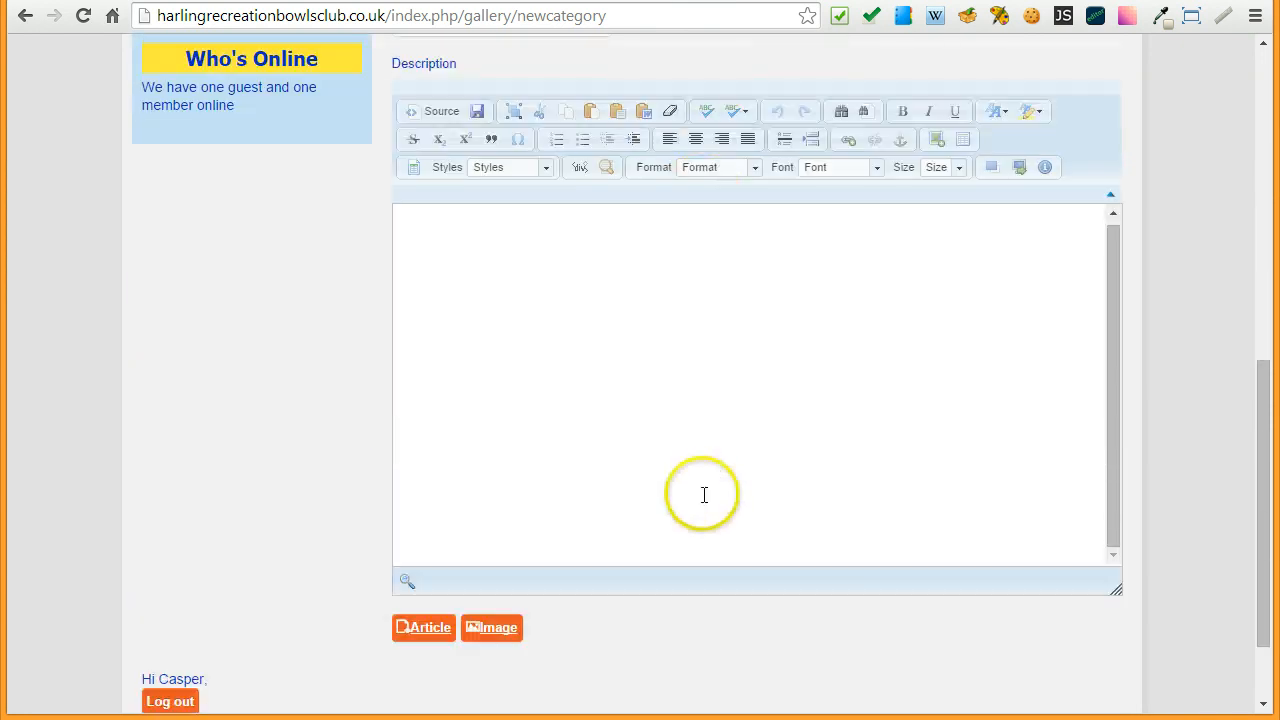
{"action": "scroll", "coordinate": [705, 490], "scroll_direction": "up", "scroll_amount": 7}
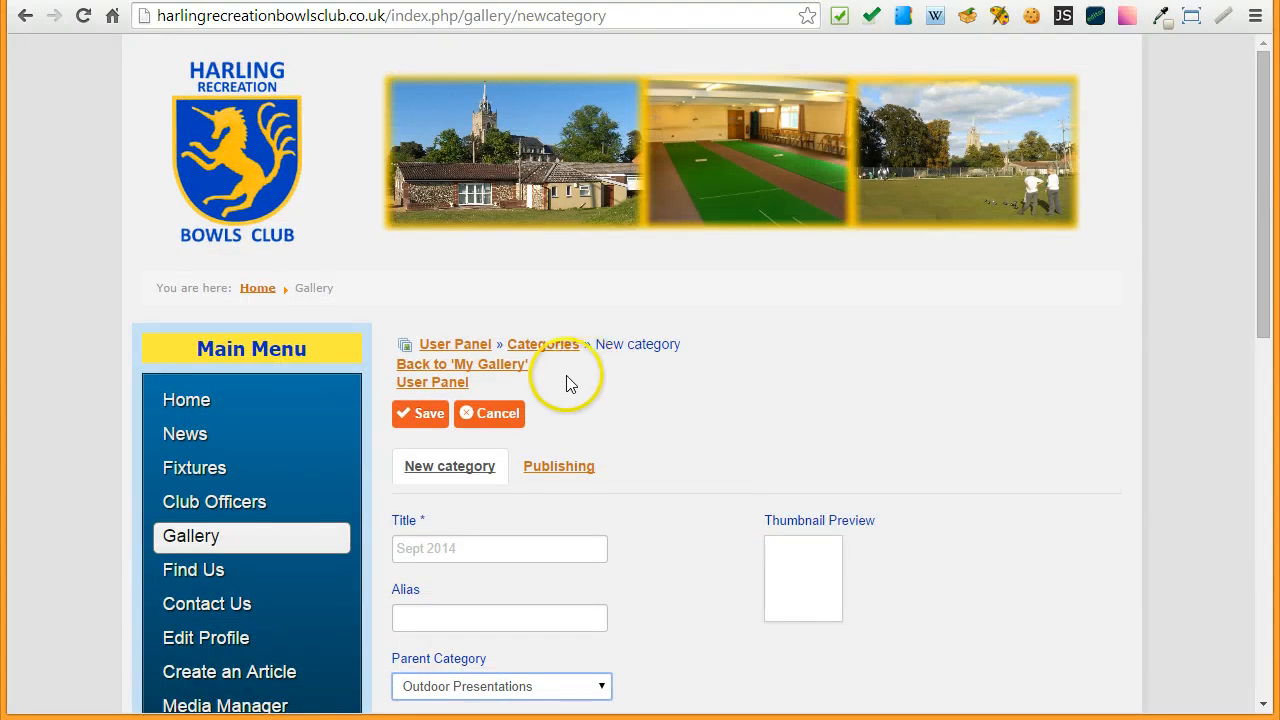
{"action": "left_click", "coordinate": [427, 418]}
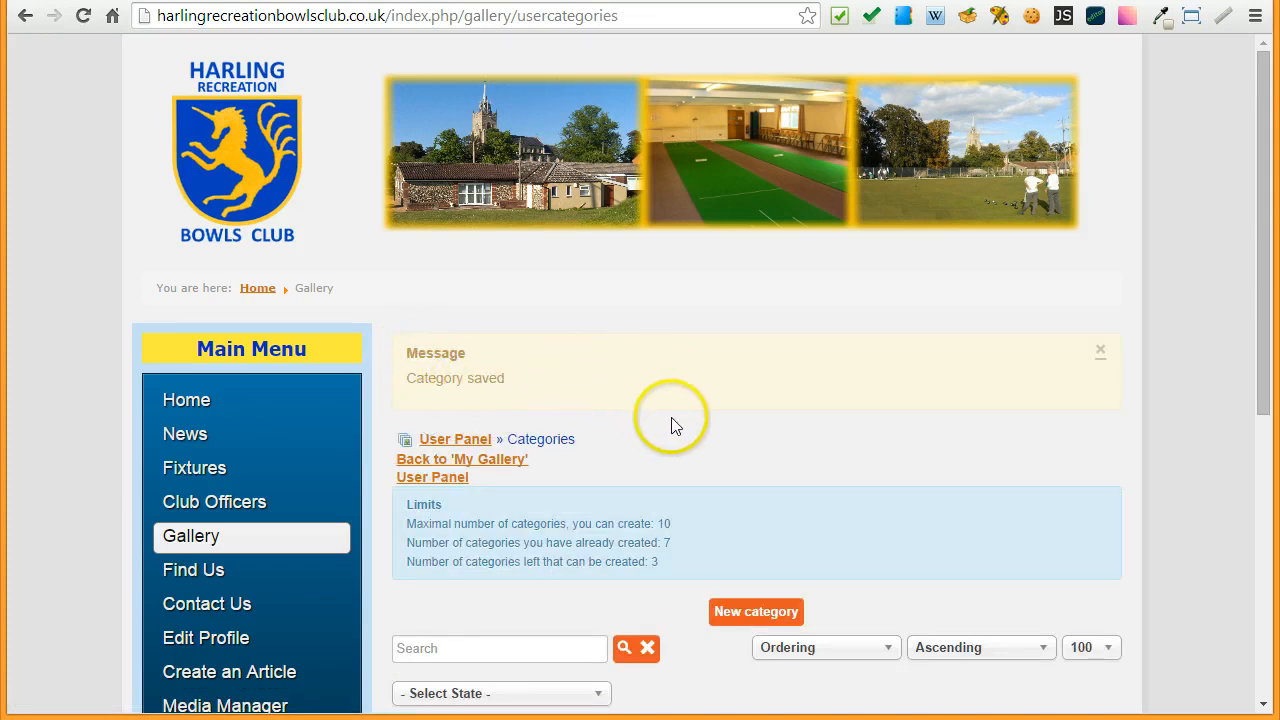
Step: Dismiss the save message and review the Sept 2014 entry in the categories list
{"action": "scroll", "coordinate": [958, 484], "scroll_direction": "down", "scroll_amount": 1}
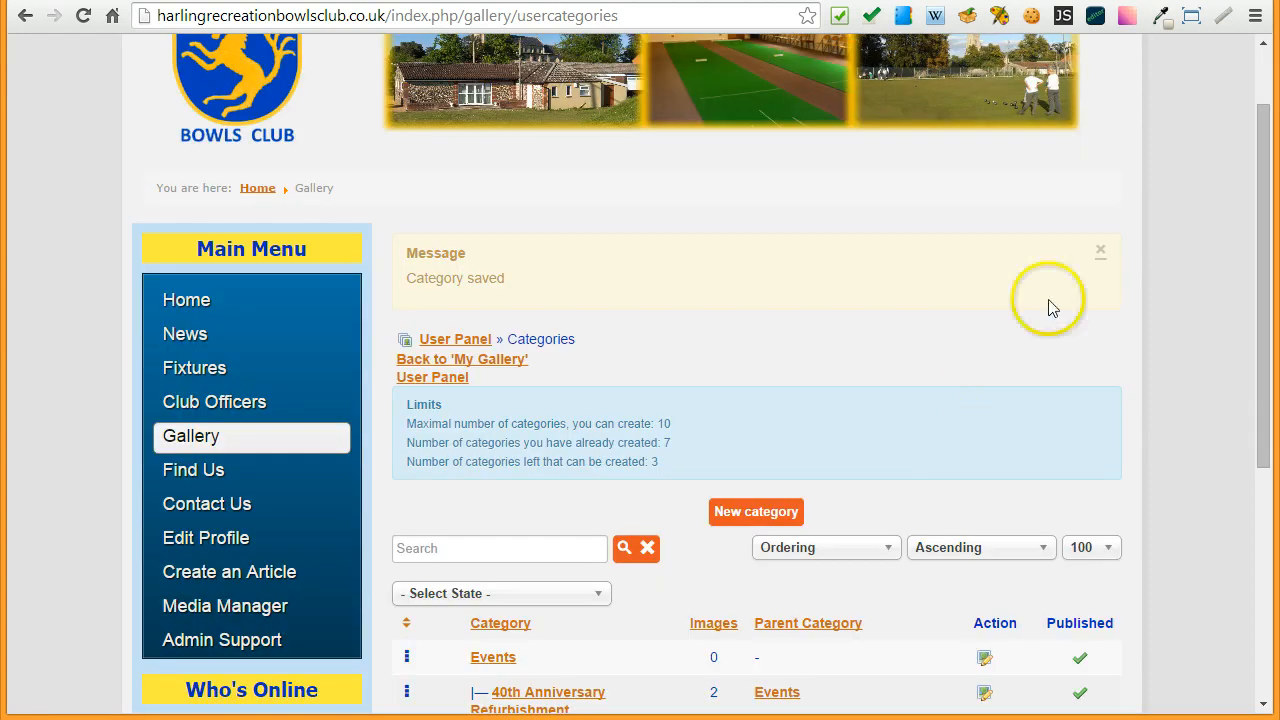
{"action": "left_click", "coordinate": [1100, 251]}
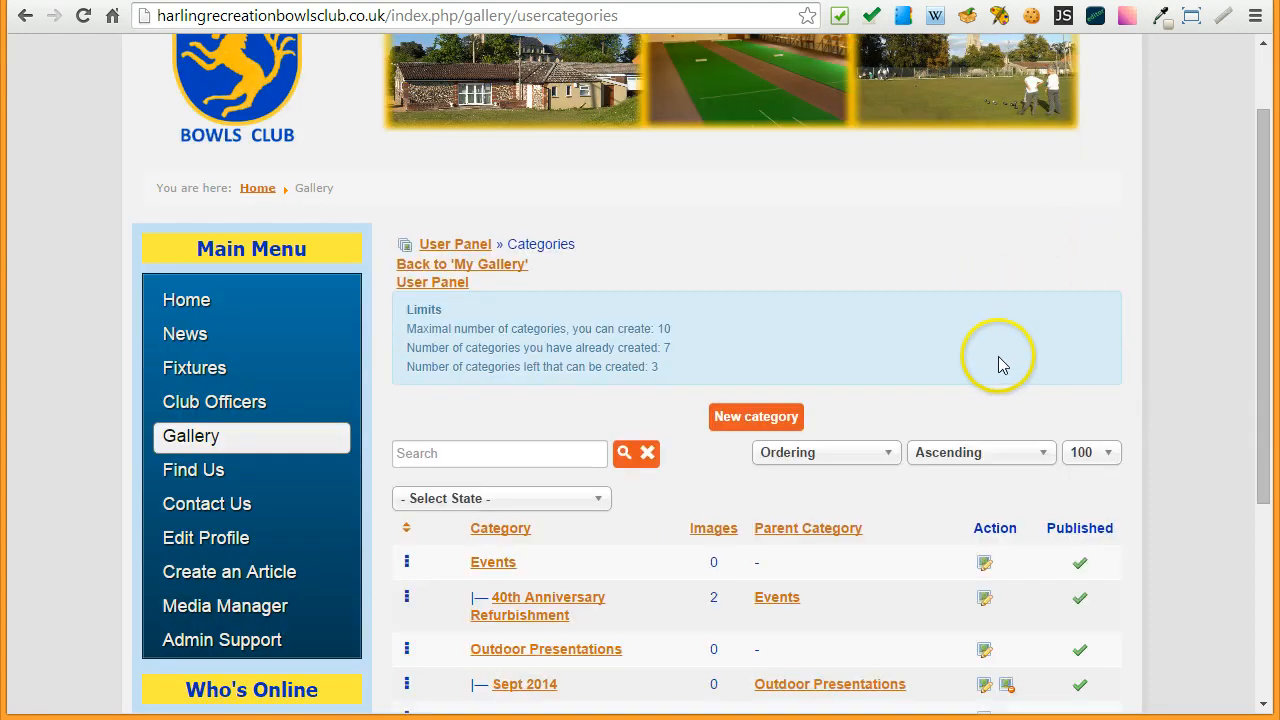
{"action": "scroll", "coordinate": [905, 358], "scroll_direction": "down", "scroll_amount": 1}
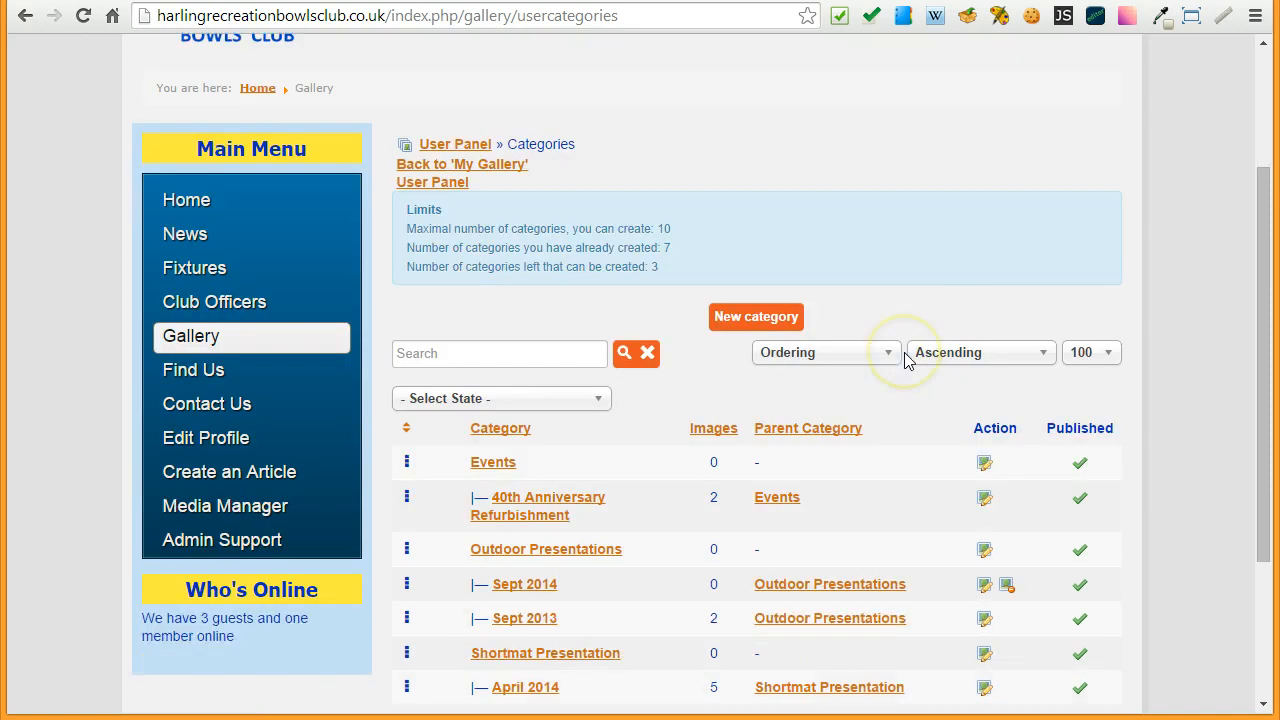
{"action": "scroll", "coordinate": [908, 360], "scroll_direction": "down", "scroll_amount": 1}
{"action": "left_click", "coordinate": [927, 372]}
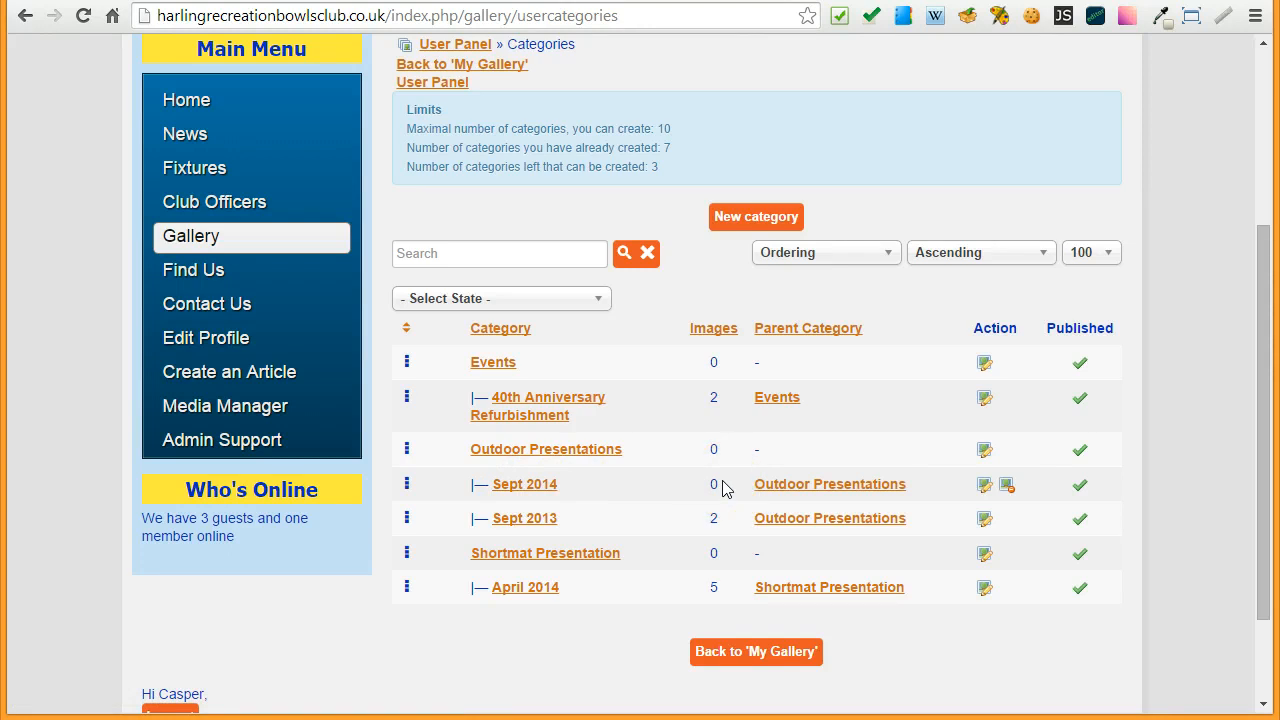
Step: Start another new gallery category and title it "Potters 2014"
{"action": "scroll", "coordinate": [725, 487], "scroll_direction": "up", "scroll_amount": 1}
{"action": "left_click", "coordinate": [752, 318]}
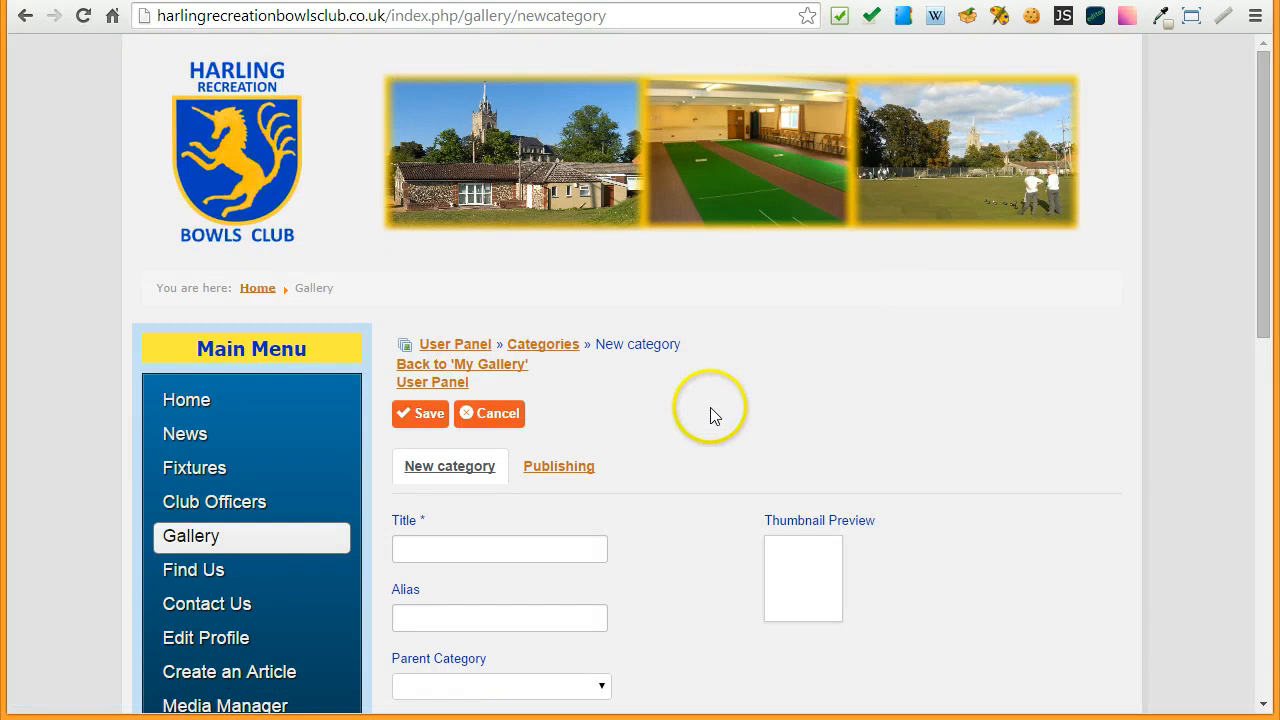
{"action": "scroll", "coordinate": [710, 415], "scroll_direction": "down", "scroll_amount": 1}
{"action": "left_click", "coordinate": [489, 449]}
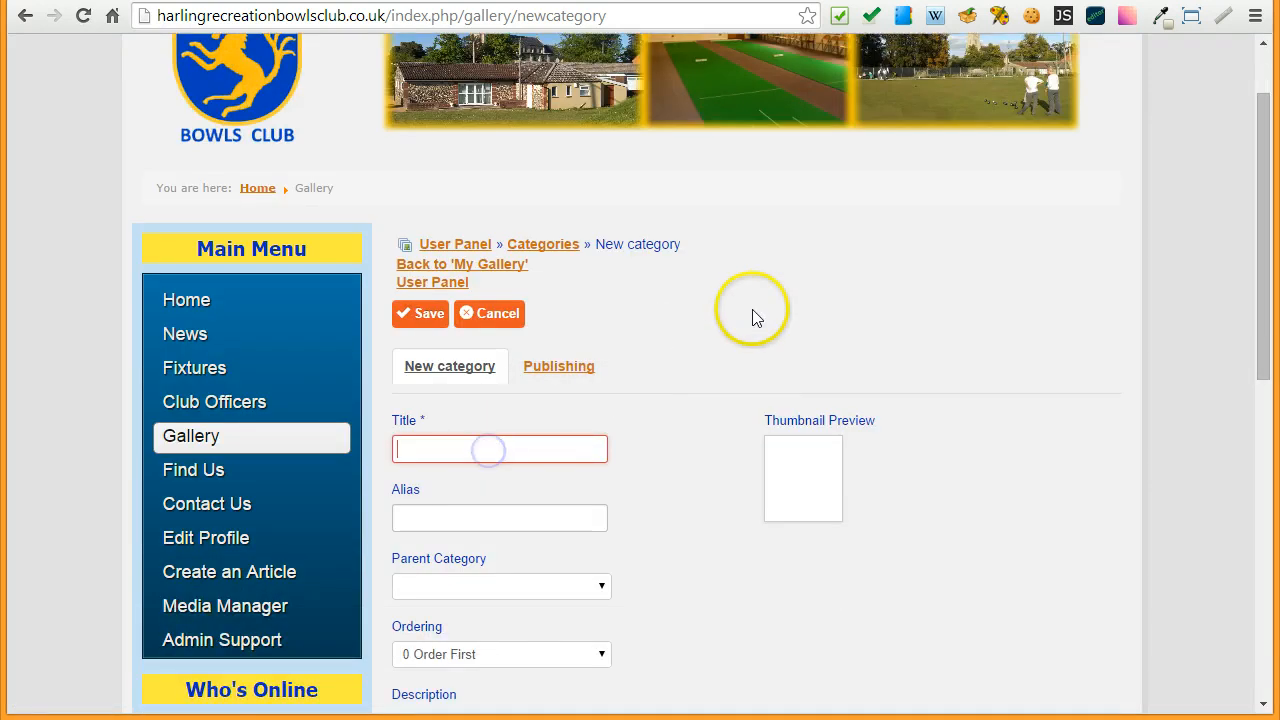
{"action": "type", "text": "Potters 2014"}
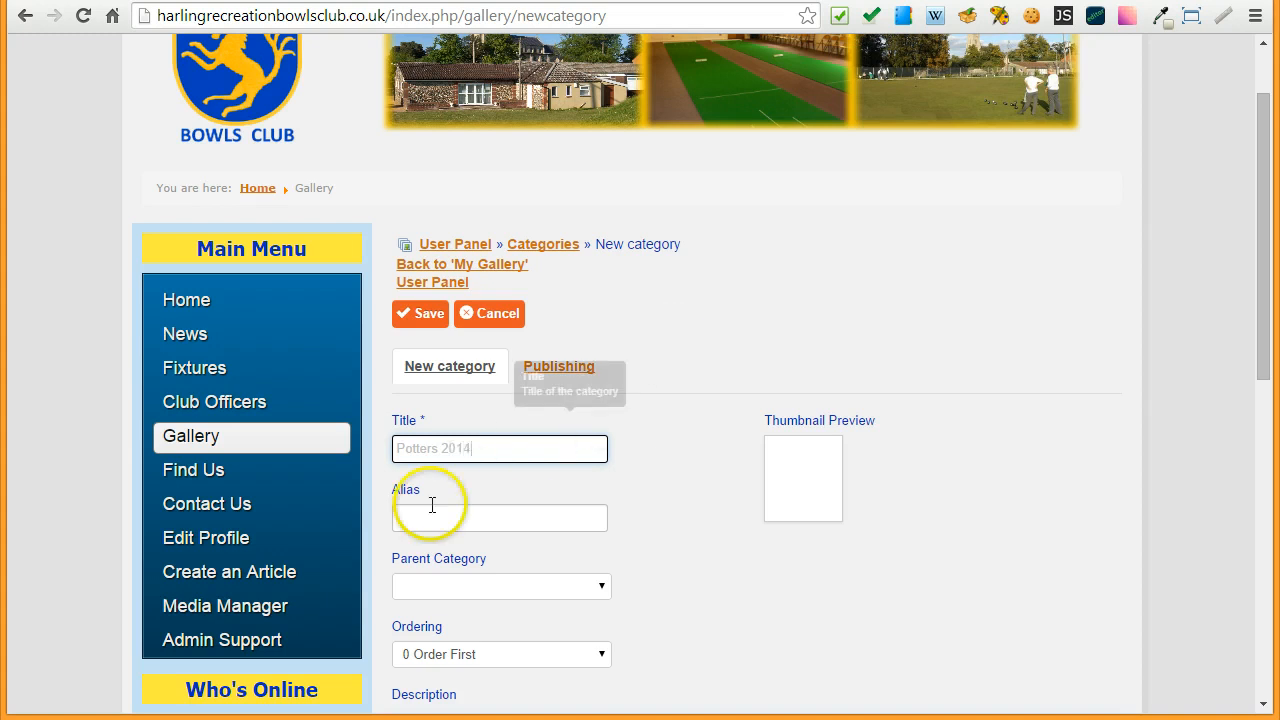
Step: Set the Potters 2014 category's parent category to Events and save it
{"action": "scroll", "coordinate": [668, 535], "scroll_direction": "down", "scroll_amount": 1}
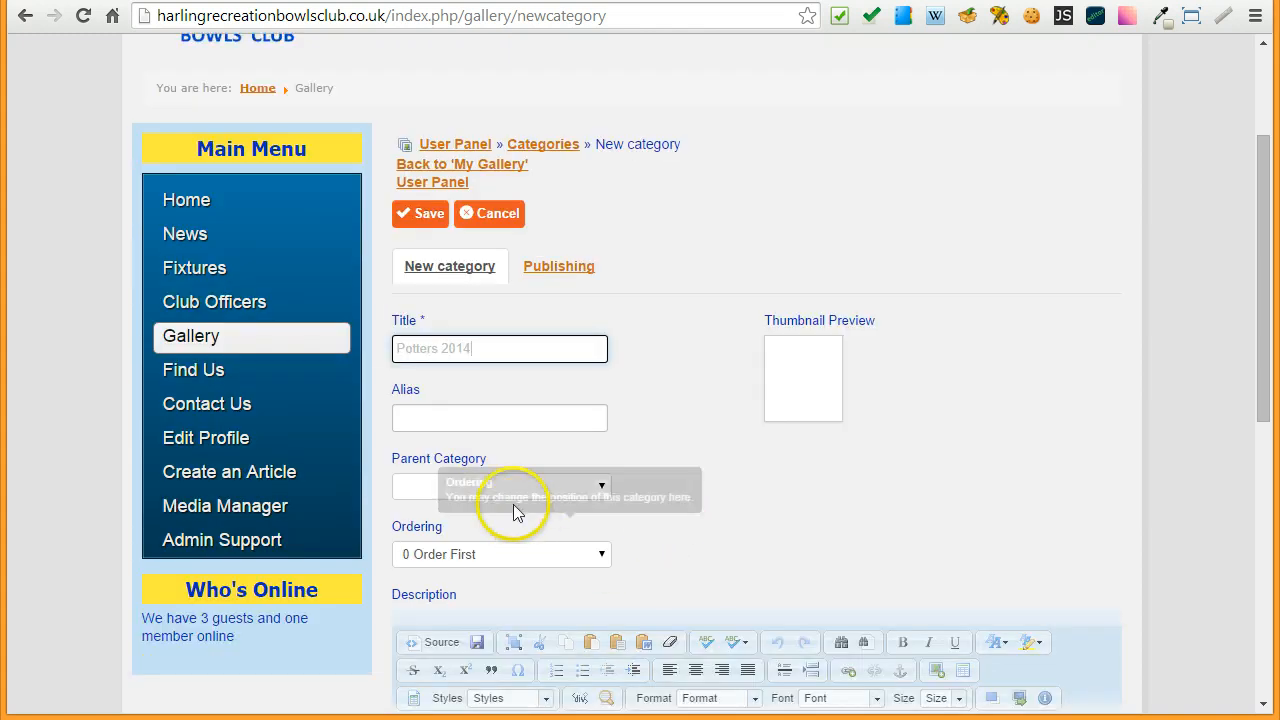
{"action": "left_click", "coordinate": [602, 490]}
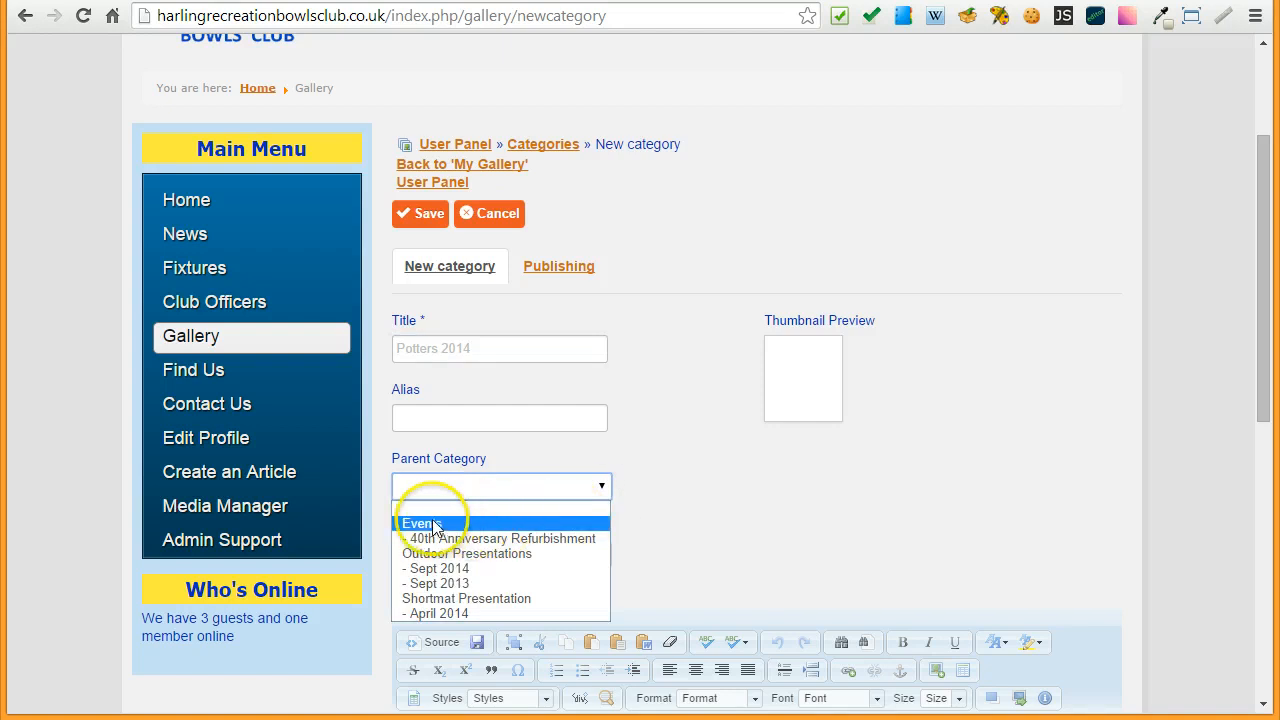
{"action": "left_click", "coordinate": [433, 524]}
{"action": "scroll", "coordinate": [682, 466], "scroll_direction": "down", "scroll_amount": 1}
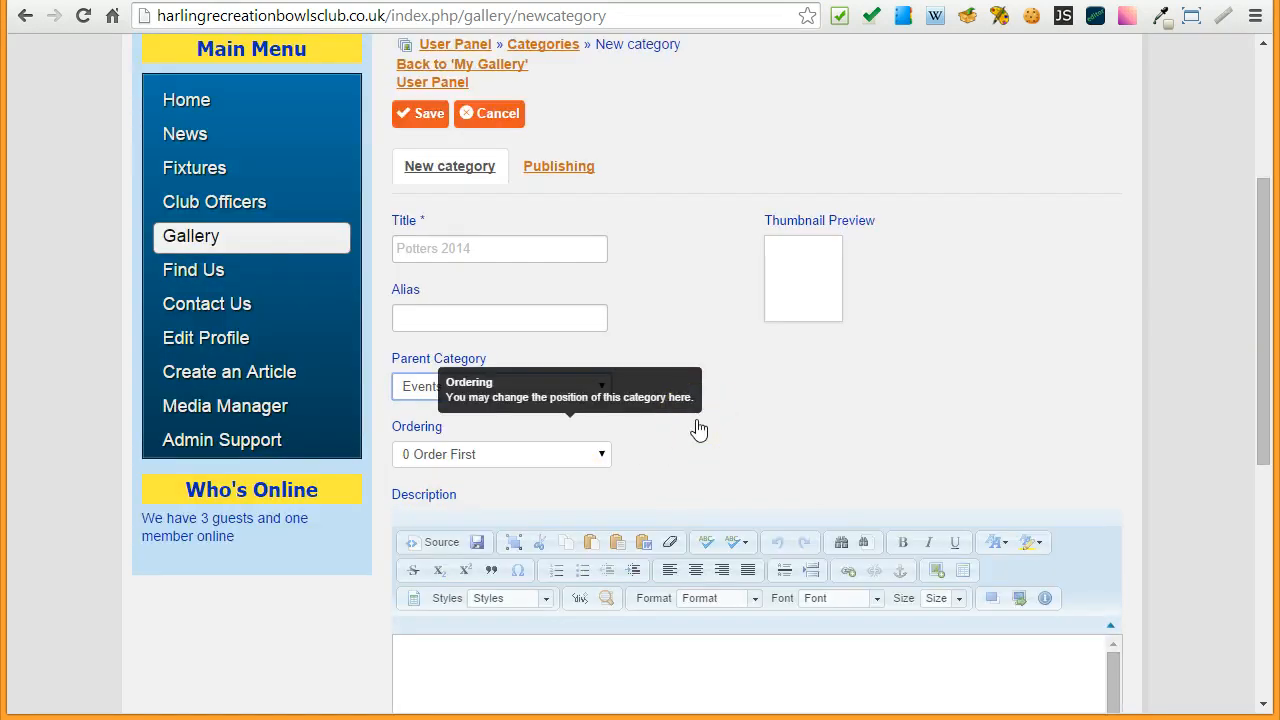
{"action": "scroll", "coordinate": [690, 425], "scroll_direction": "up", "scroll_amount": 2}
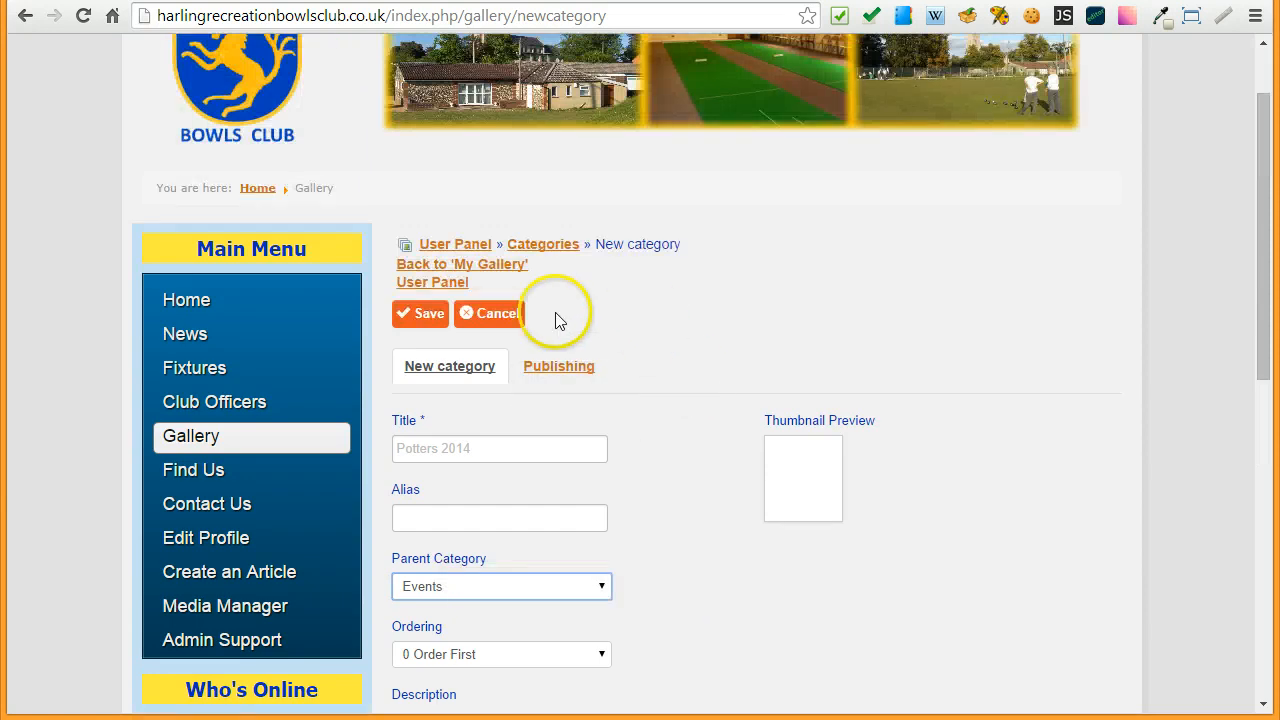
{"action": "left_click", "coordinate": [422, 316]}
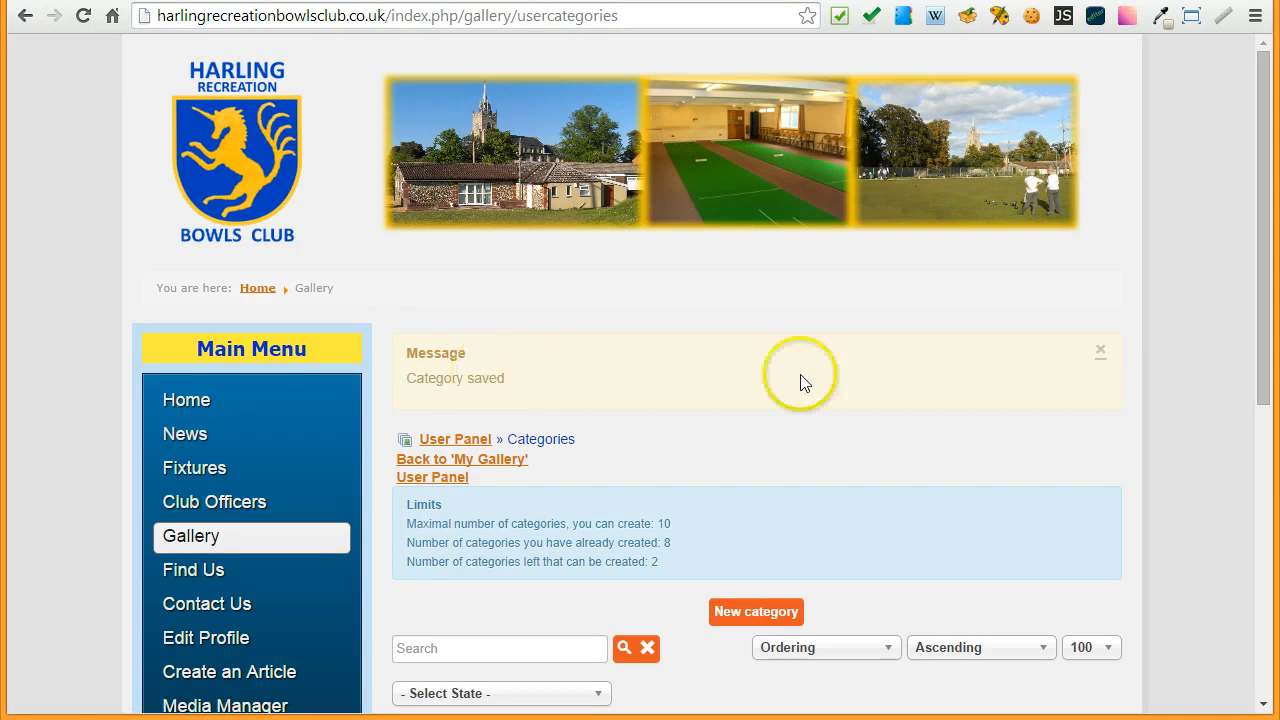
Step: Dismiss the save message and review the category list and limits with Potters 2014 under Events
{"action": "left_click", "coordinate": [1100, 352]}
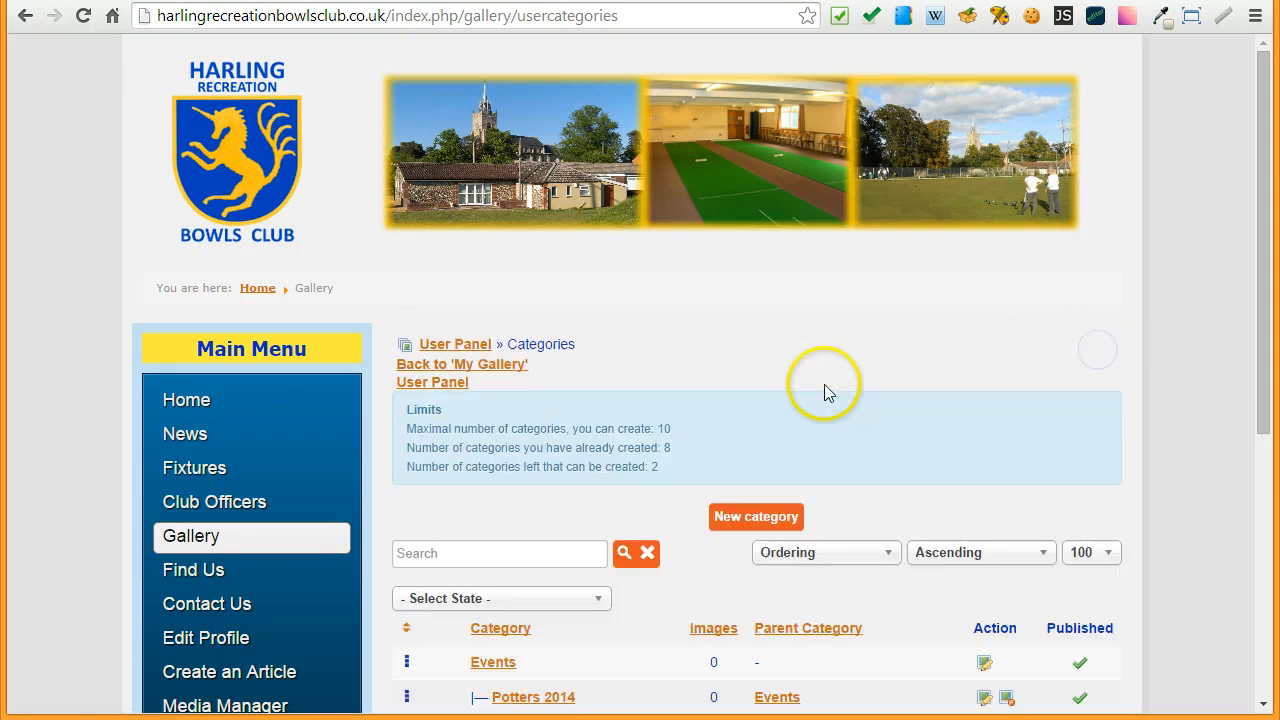
{"action": "scroll", "coordinate": [828, 390], "scroll_direction": "down", "scroll_amount": 3}
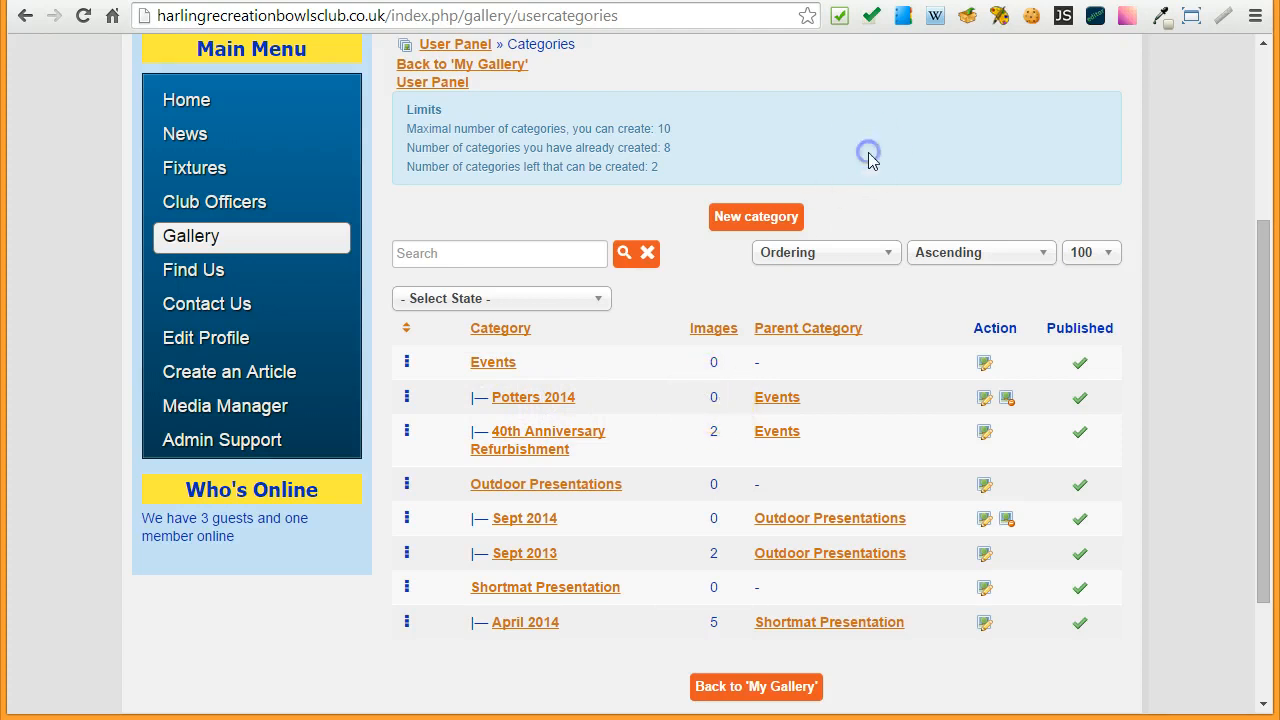
{"action": "scroll", "coordinate": [940, 170], "scroll_direction": "up", "scroll_amount": 2}
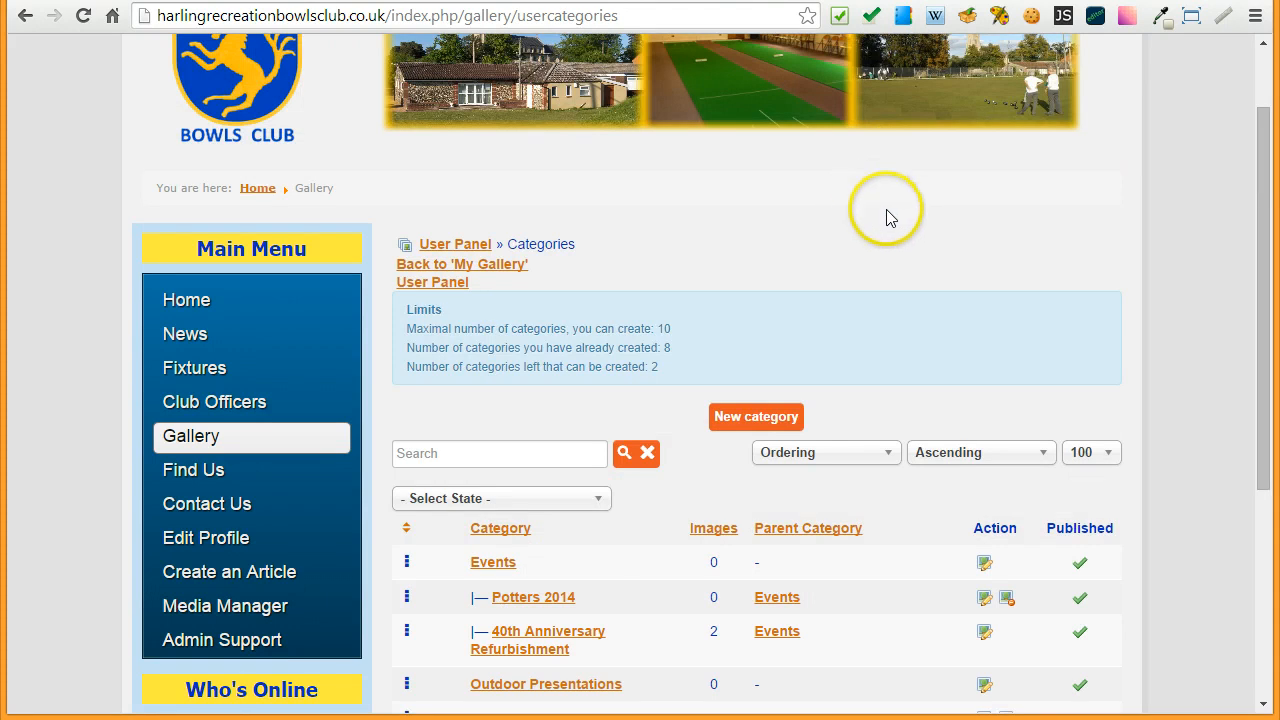
{"action": "scroll", "coordinate": [890, 218], "scroll_direction": "down", "scroll_amount": 1}
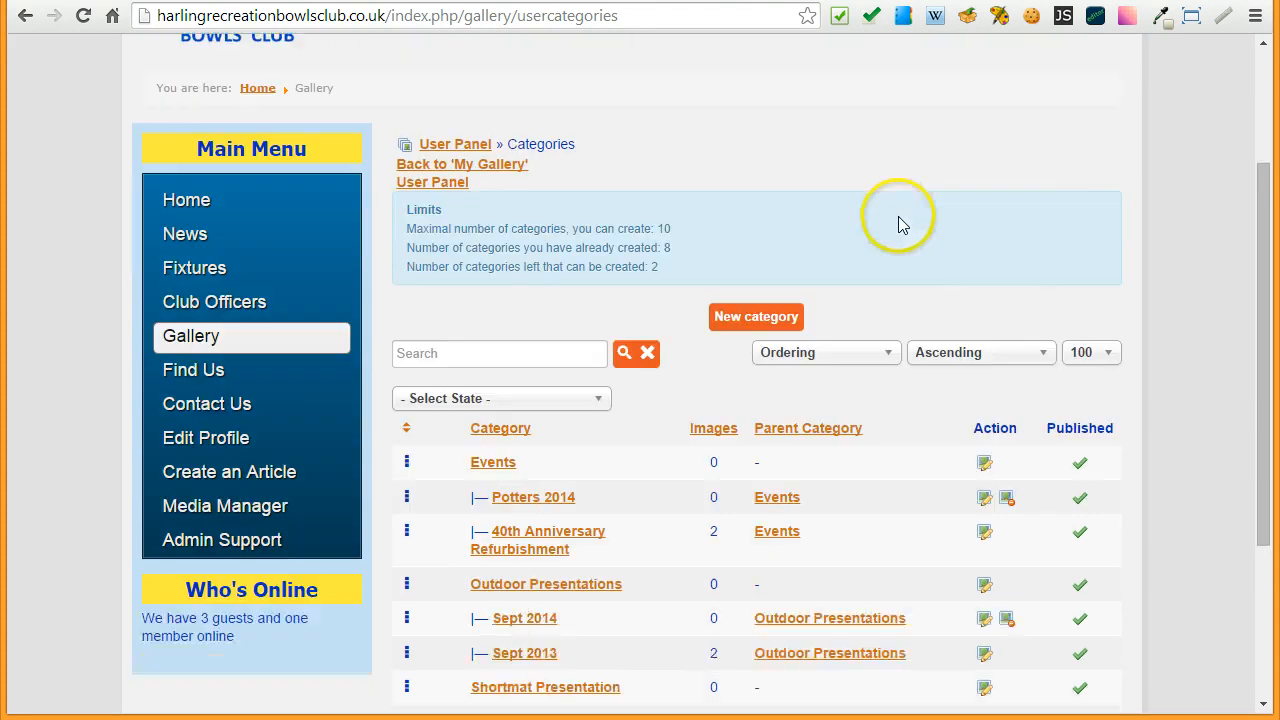
Step: Return to the gallery's User Panel and open the image upload form
{"action": "left_click", "coordinate": [438, 185]}
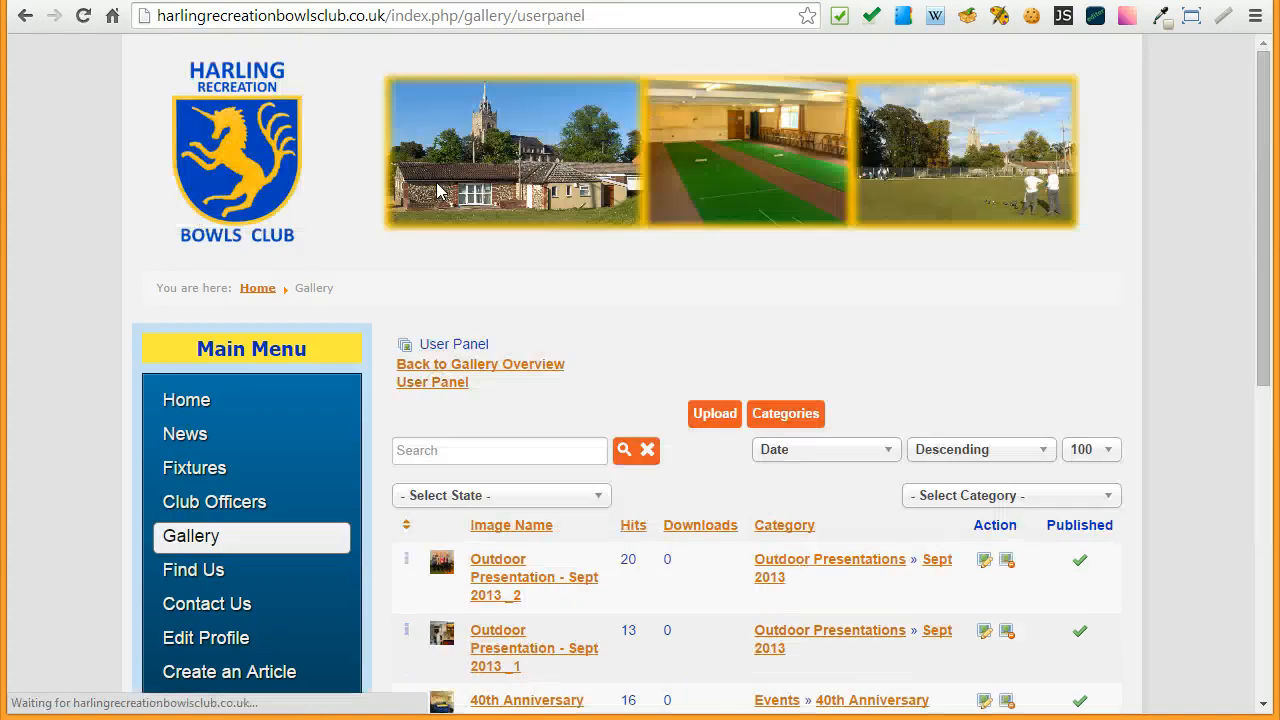
{"action": "scroll", "coordinate": [640, 317], "scroll_direction": "down", "scroll_amount": 1}
{"action": "scroll", "coordinate": [630, 300], "scroll_direction": "down", "scroll_amount": 1}
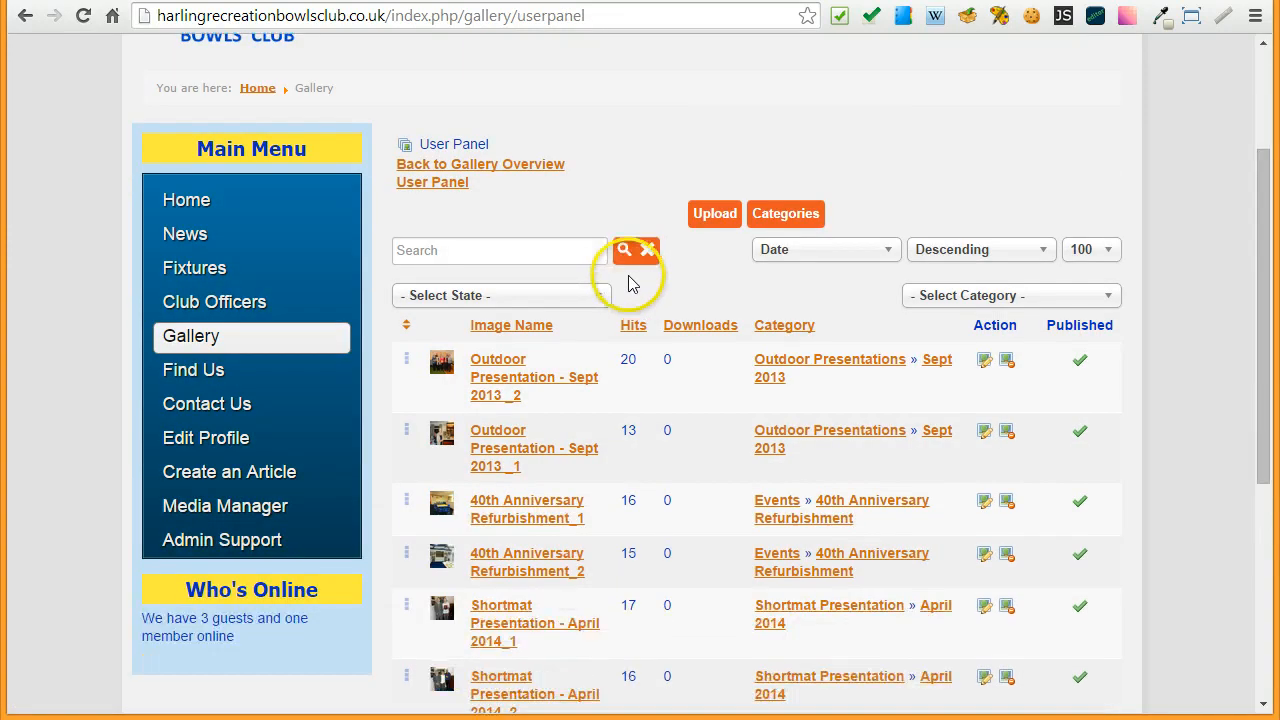
{"action": "left_click", "coordinate": [712, 220]}
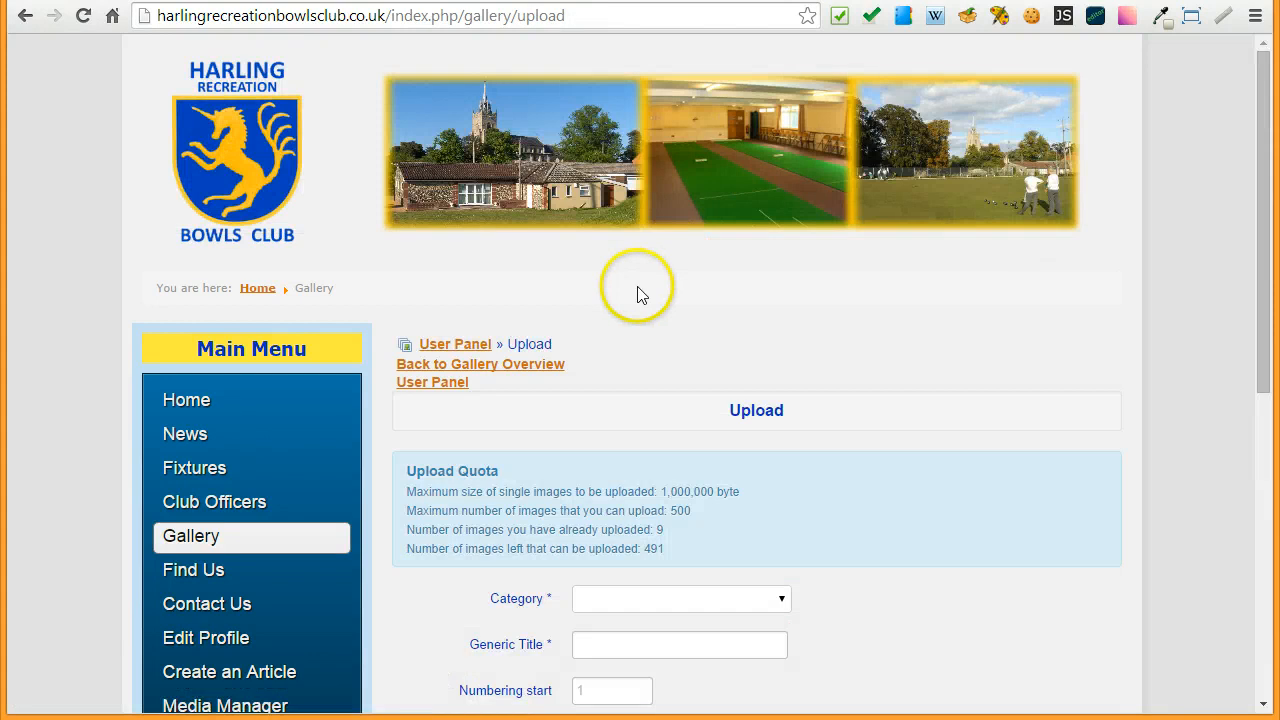
Step: Review the upload quota and the upload form's fields, from category to image selection and special options
{"action": "scroll", "coordinate": [858, 300], "scroll_direction": "down", "scroll_amount": 1}
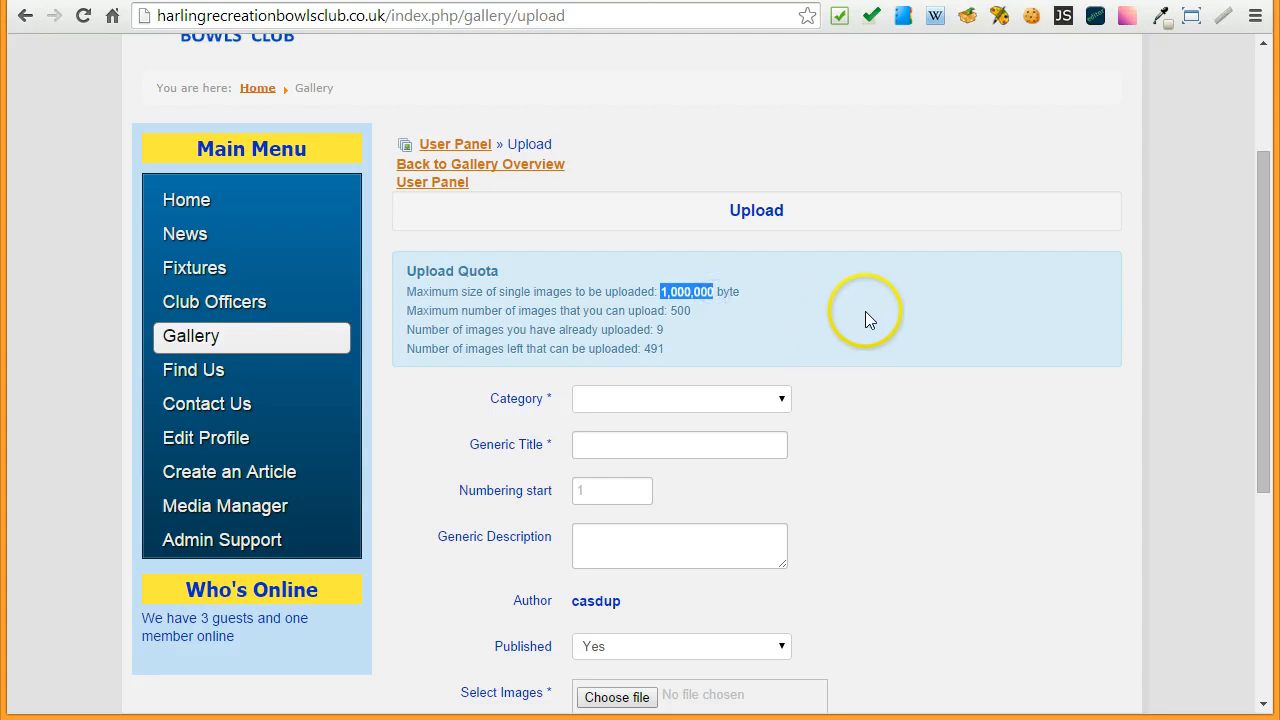
{"action": "left_click", "coordinate": [950, 393]}
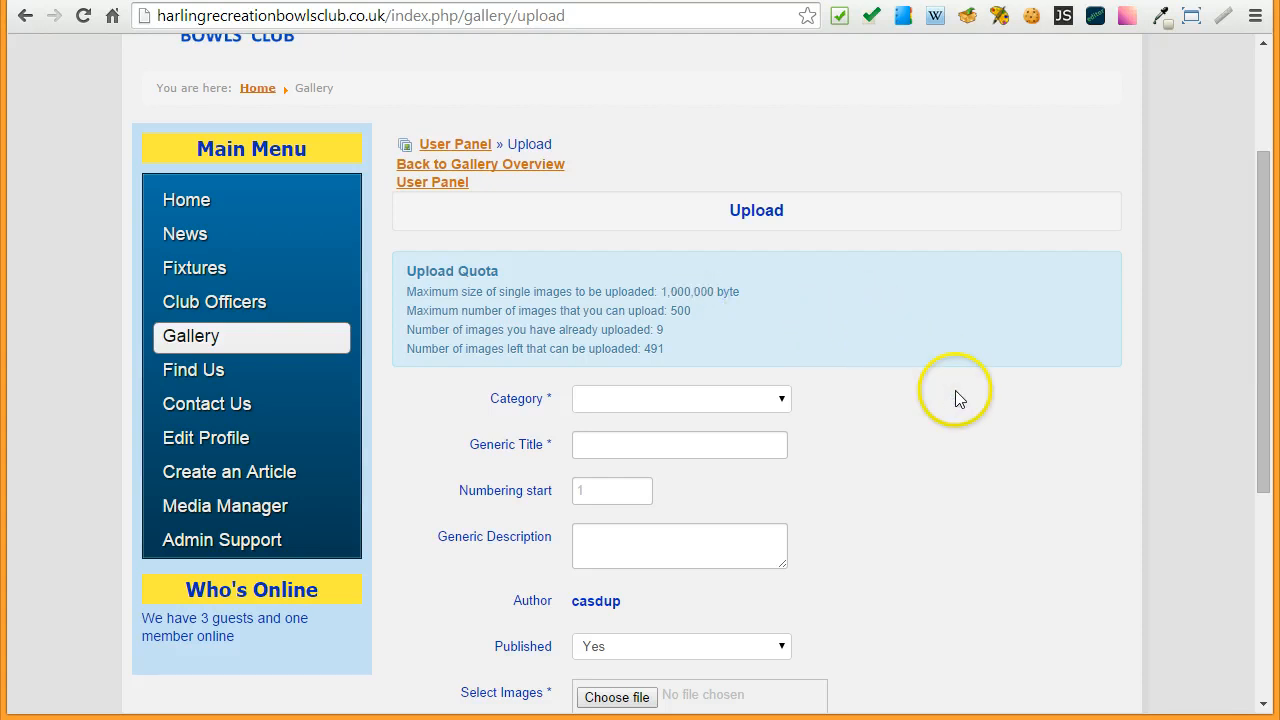
{"action": "scroll", "coordinate": [952, 400], "scroll_direction": "down", "scroll_amount": 1}
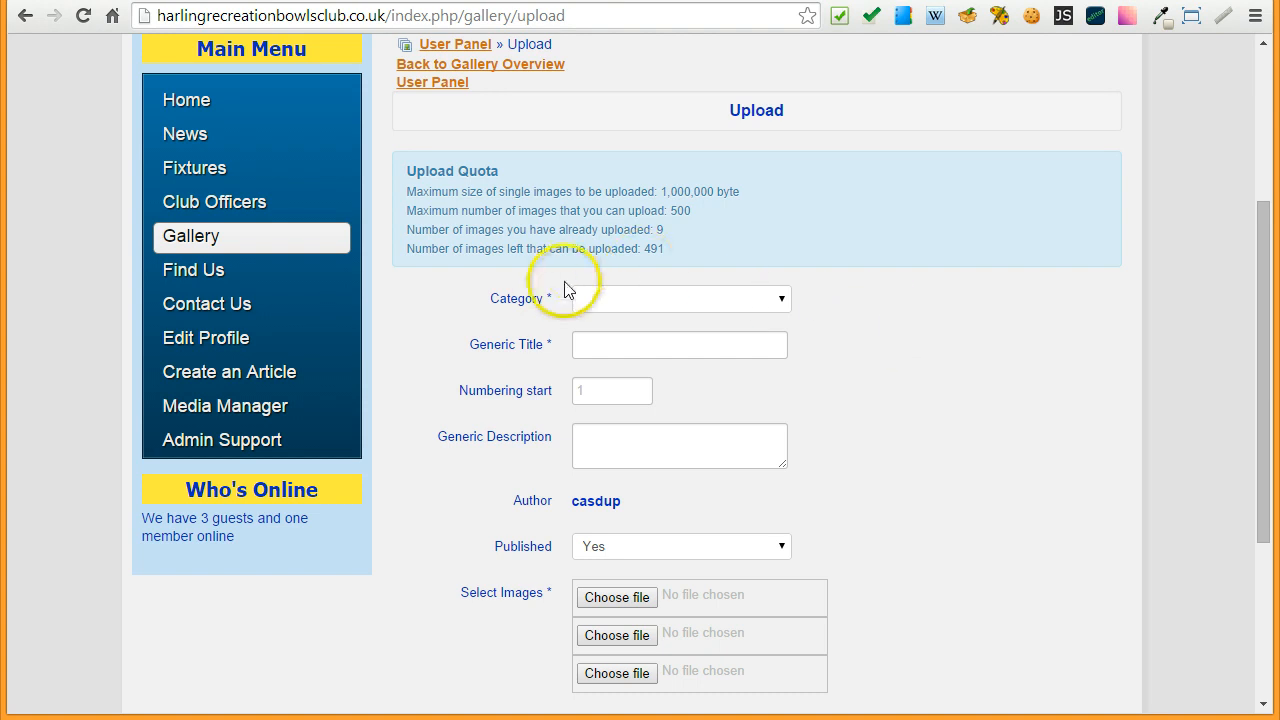
{"action": "scroll", "coordinate": [900, 370], "scroll_direction": "down", "scroll_amount": 1}
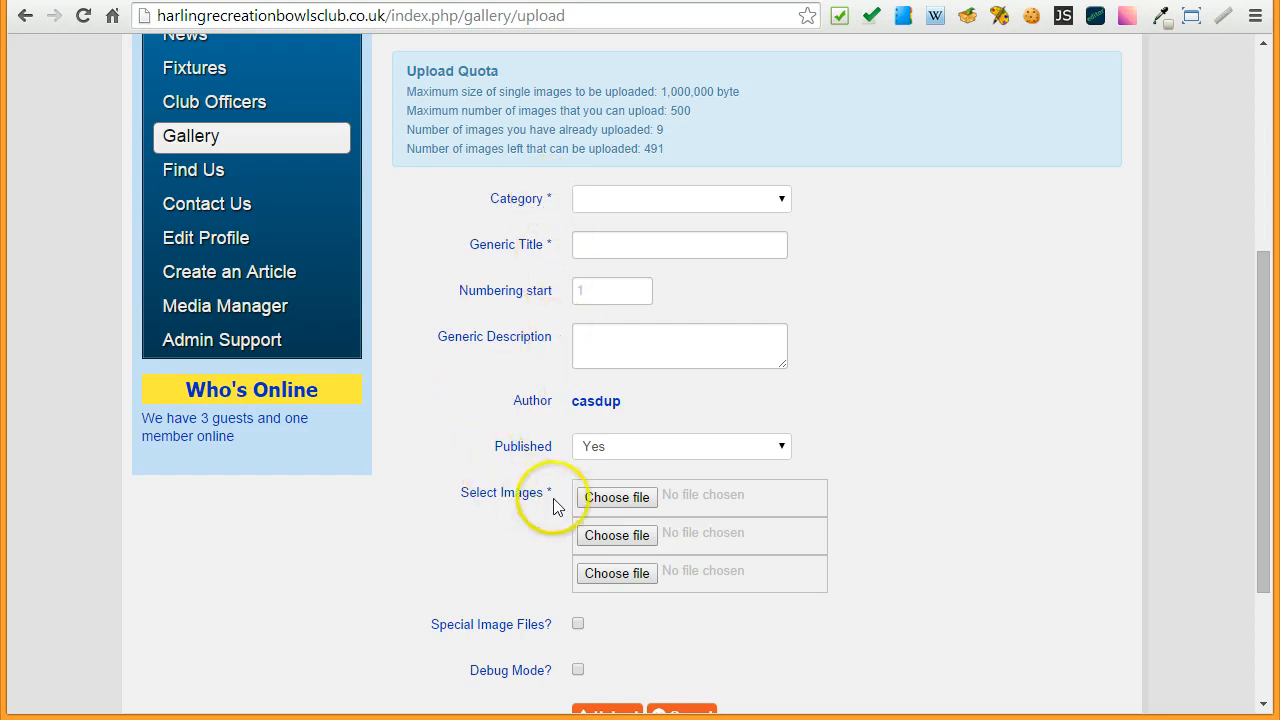
{"action": "scroll", "coordinate": [540, 555], "scroll_direction": "down", "scroll_amount": 1}
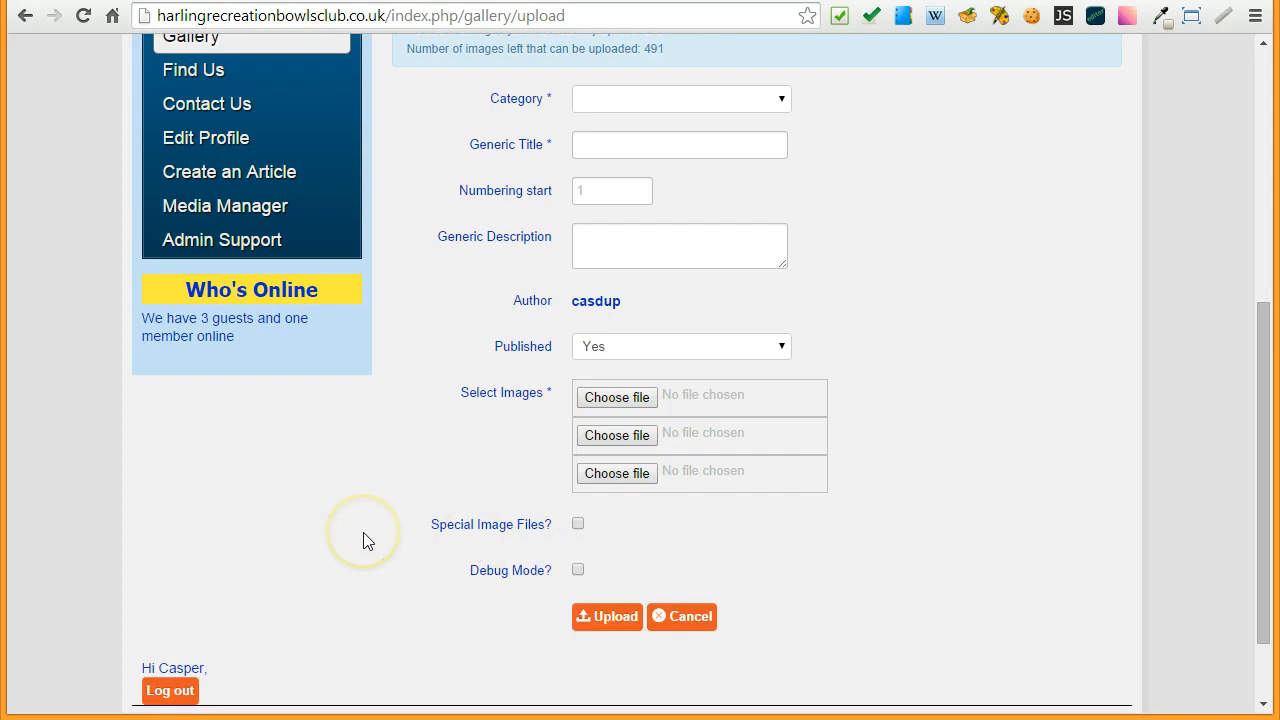
{"action": "scroll", "coordinate": [381, 487], "scroll_direction": "up", "scroll_amount": 1}
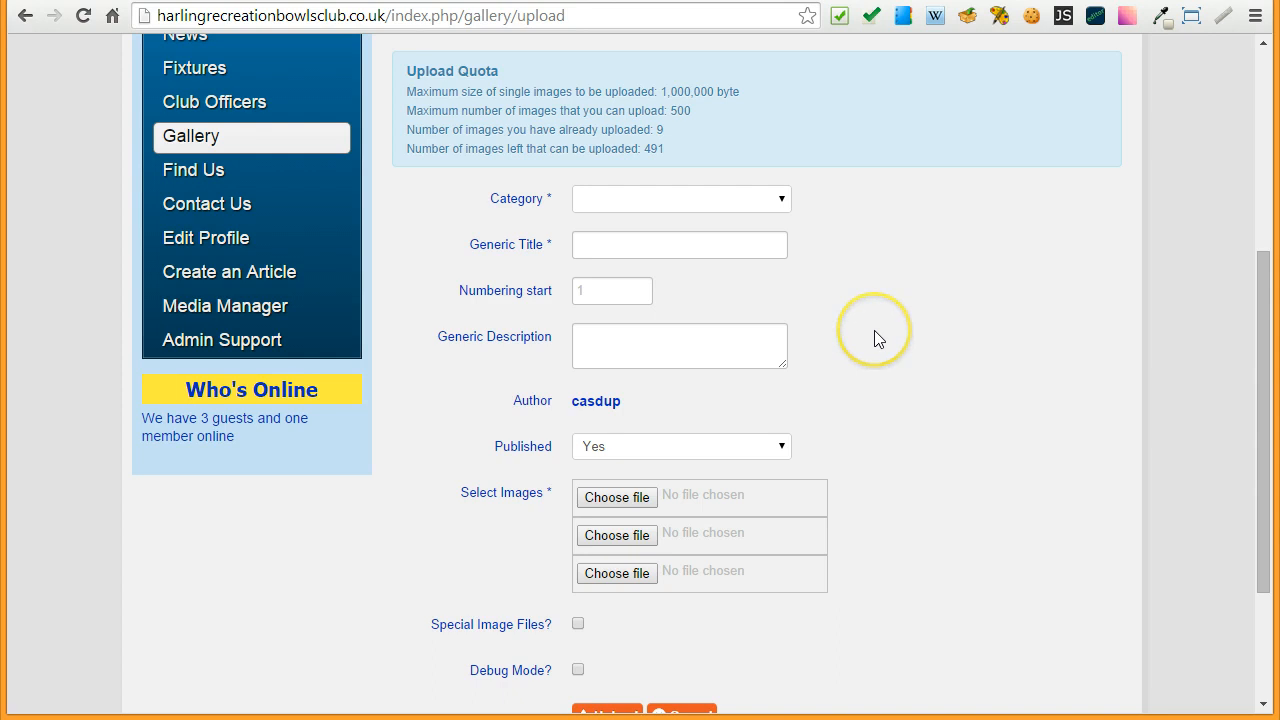
{"action": "scroll", "coordinate": [874, 331], "scroll_direction": "up", "scroll_amount": 1}
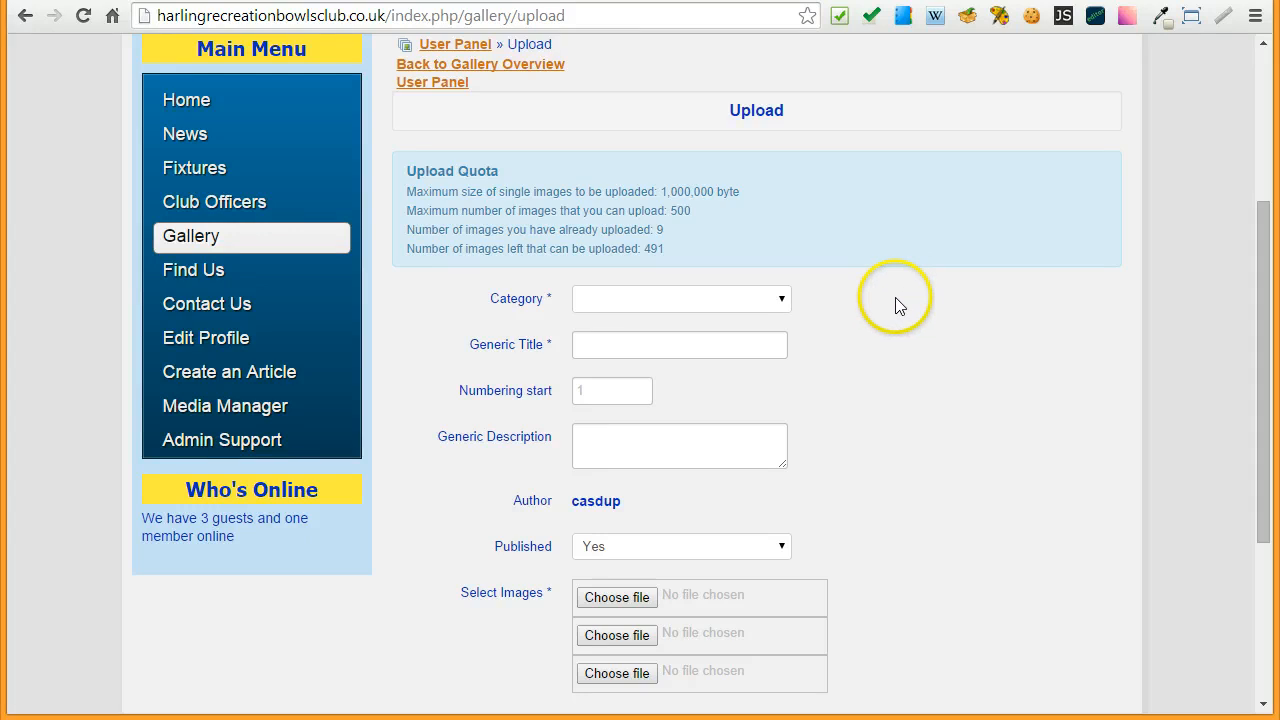
Step: Set the upload category to Potters 2014 and enter "Potters 2014" as the generic title
{"action": "left_click", "coordinate": [786, 305]}
{"action": "left_click", "coordinate": [777, 300]}
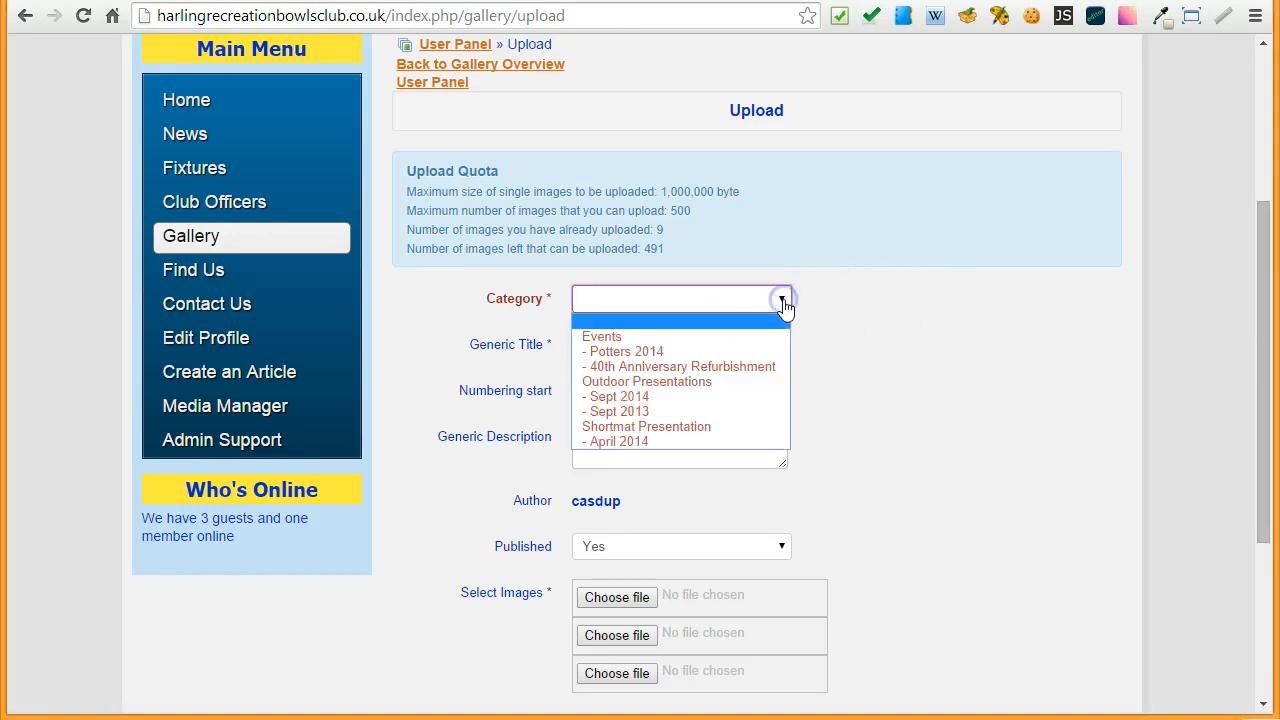
{"action": "left_click", "coordinate": [603, 356]}
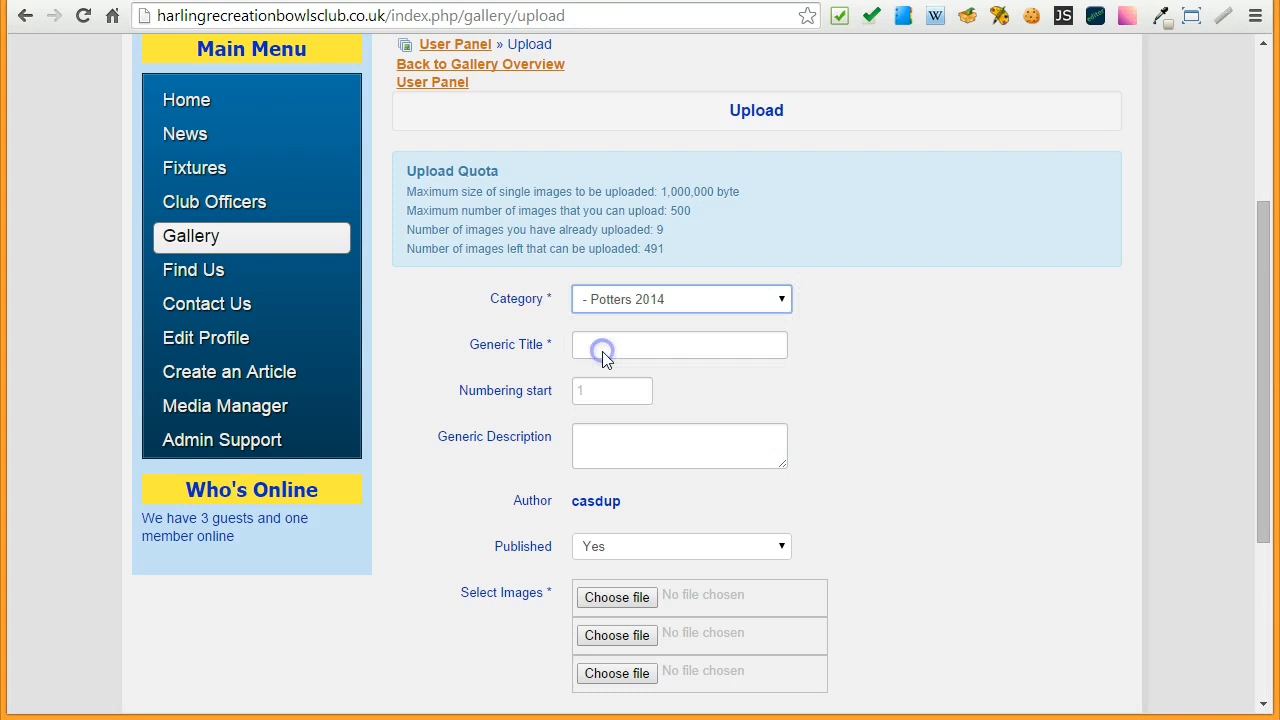
{"action": "left_click", "coordinate": [528, 352]}
{"action": "type", "text": "Potte"}
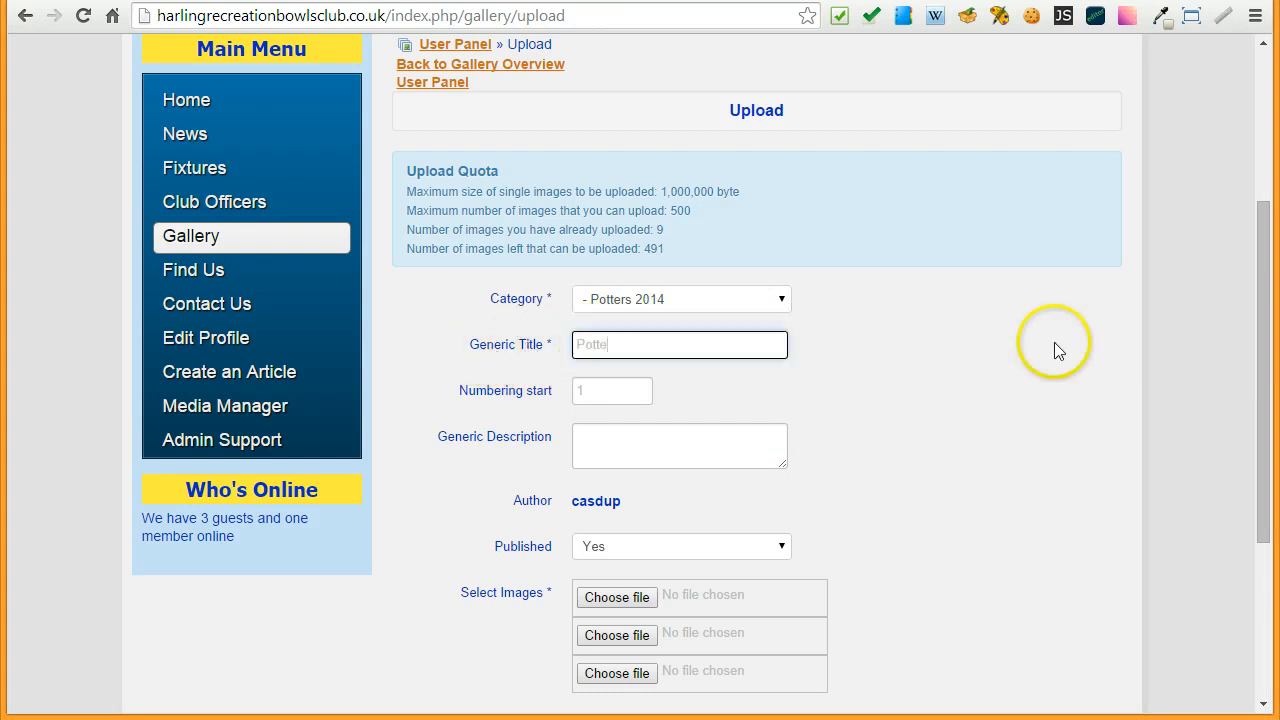
{"action": "type", "text": "rs 2014"}
{"action": "left_click", "coordinate": [961, 416]}
{"action": "mouse_move", "coordinate": [537, 397]}
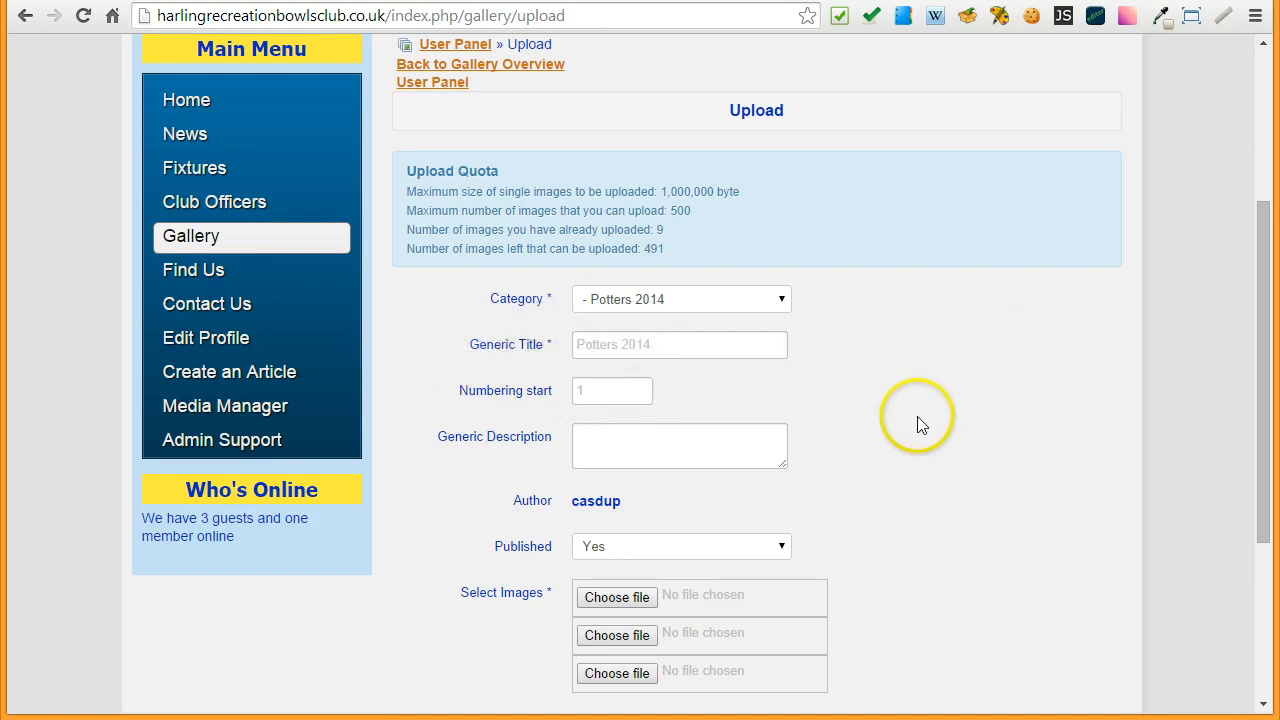
Step: Enter "Potters 2014 Photos" as the generic description for the uploaded images
{"action": "scroll", "coordinate": [919, 412], "scroll_direction": "down", "scroll_amount": 1}
{"action": "left_click", "coordinate": [634, 334]}
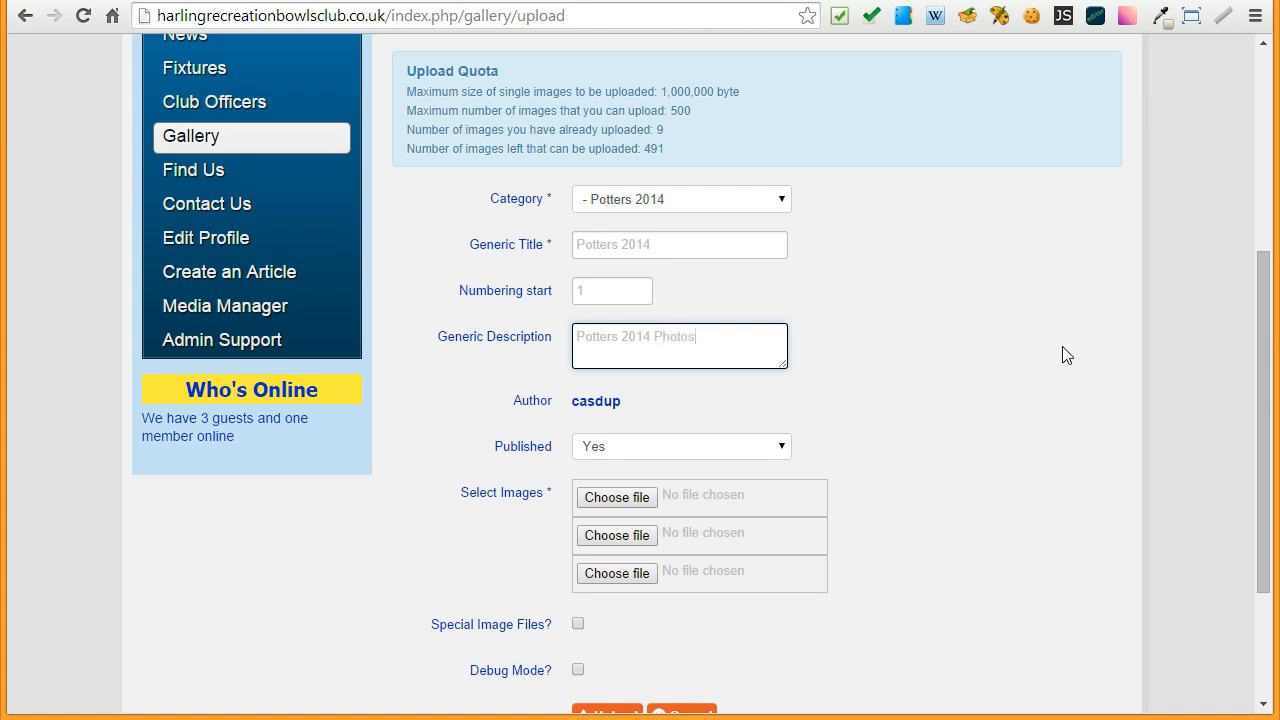
{"action": "left_click", "coordinate": [930, 443]}
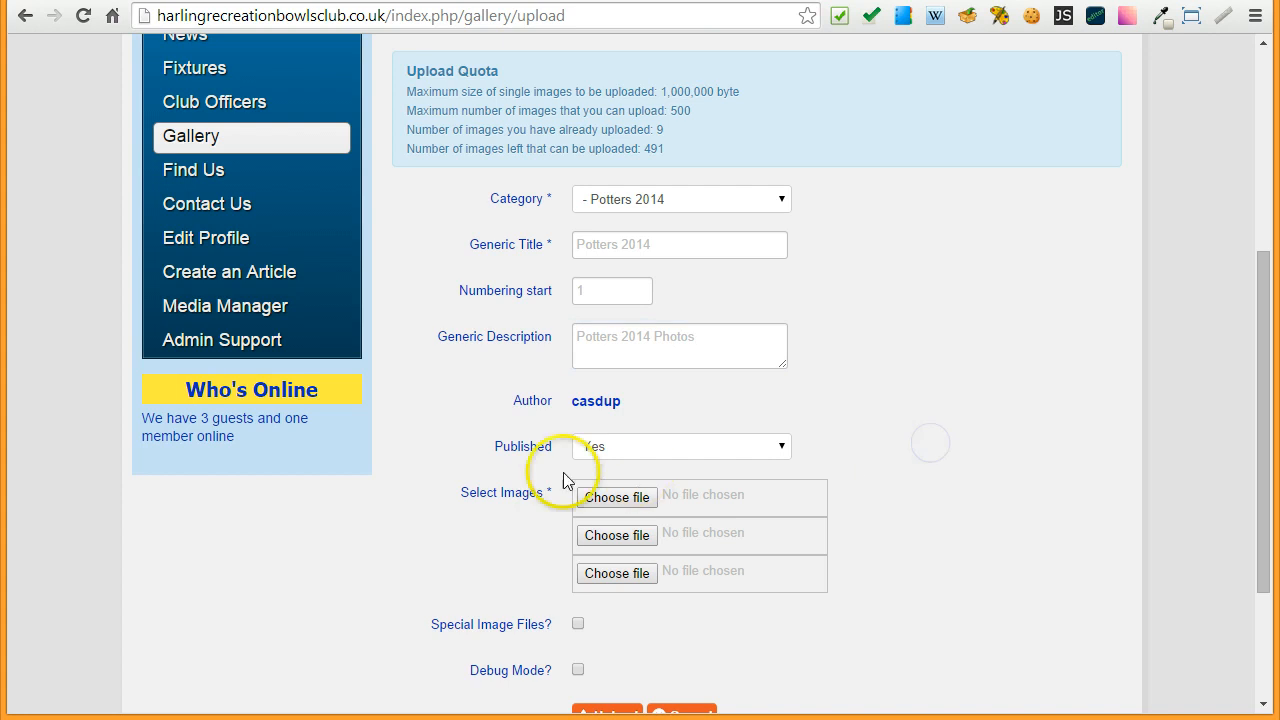
Step: Choose WP_20140822_001-800px.jpg from the Websites > Clubs-HRBC > Gallery > Potters 2014 folder as the first upload image
{"action": "scroll", "coordinate": [1006, 447], "scroll_direction": "down", "scroll_amount": 2}
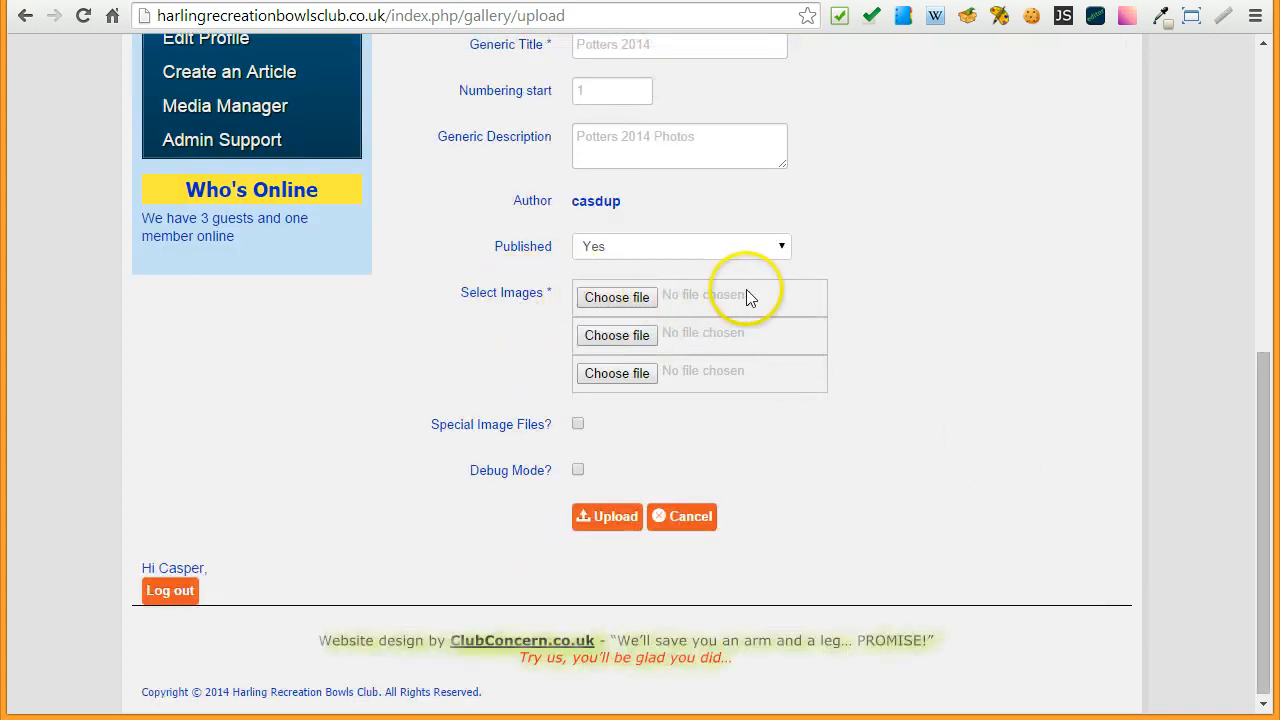
{"action": "left_click", "coordinate": [612, 298]}
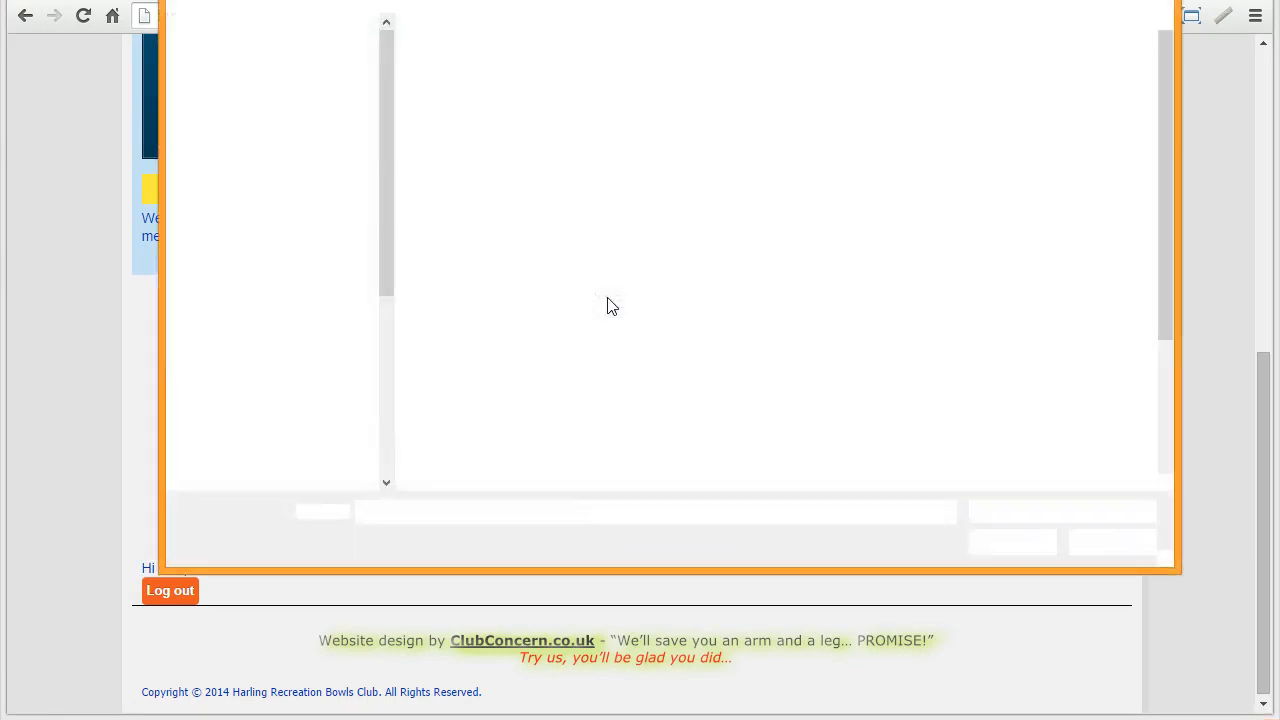
{"action": "mouse_move", "coordinate": [703, 18]}
{"action": "left_mouse_down"}
{"action": "mouse_move", "coordinate": [723, 23]}
{"action": "mouse_move", "coordinate": [716, 37]}
{"action": "left_mouse_up"}
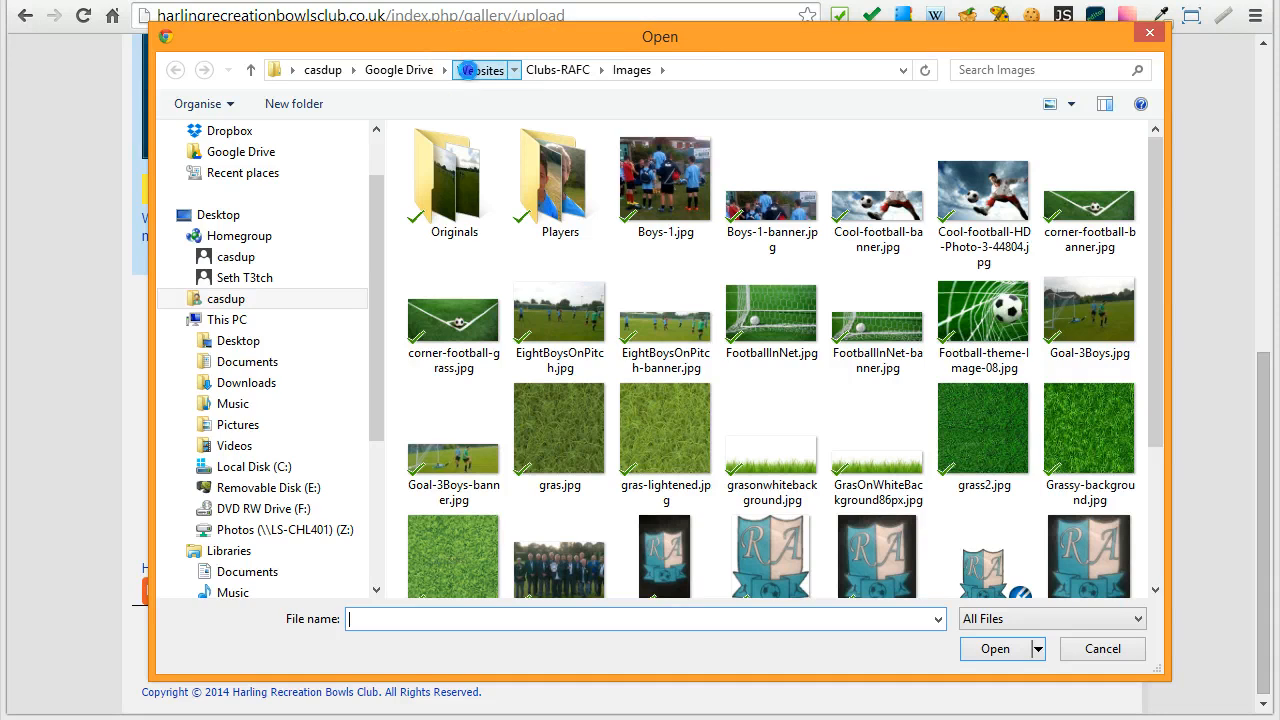
{"action": "left_click", "coordinate": [479, 69]}
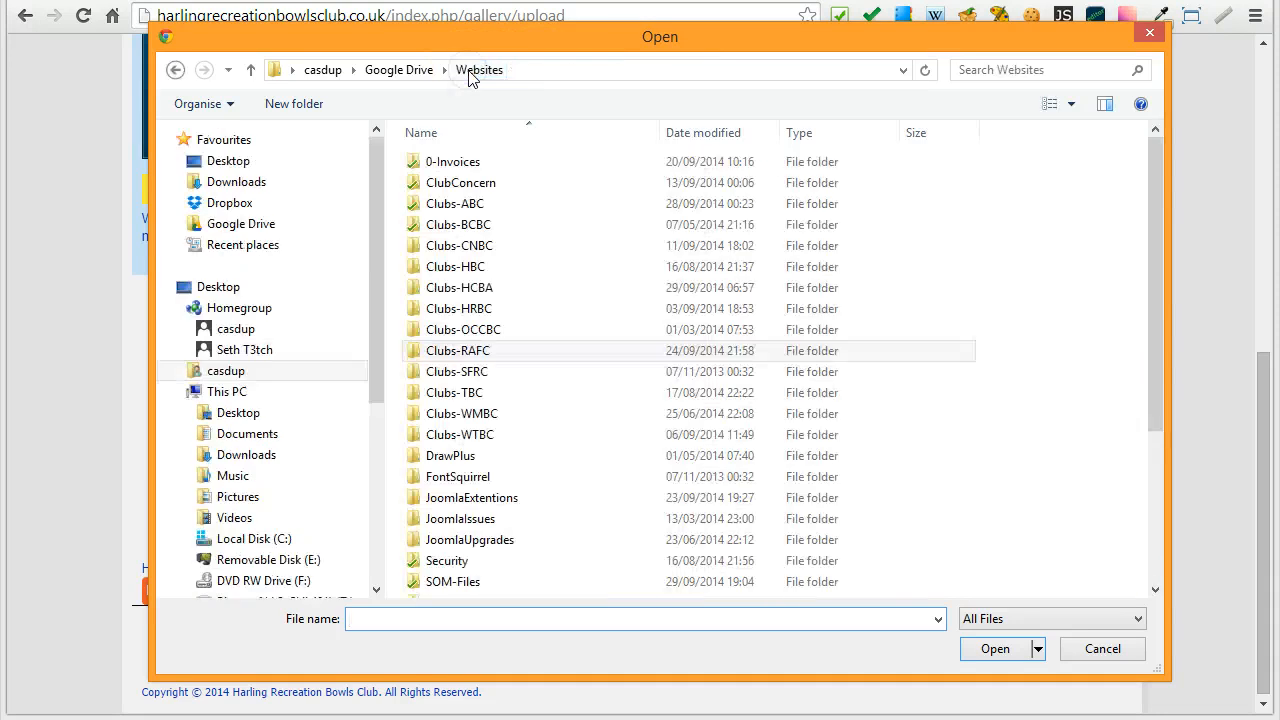
{"action": "double_click", "coordinate": [447, 309]}
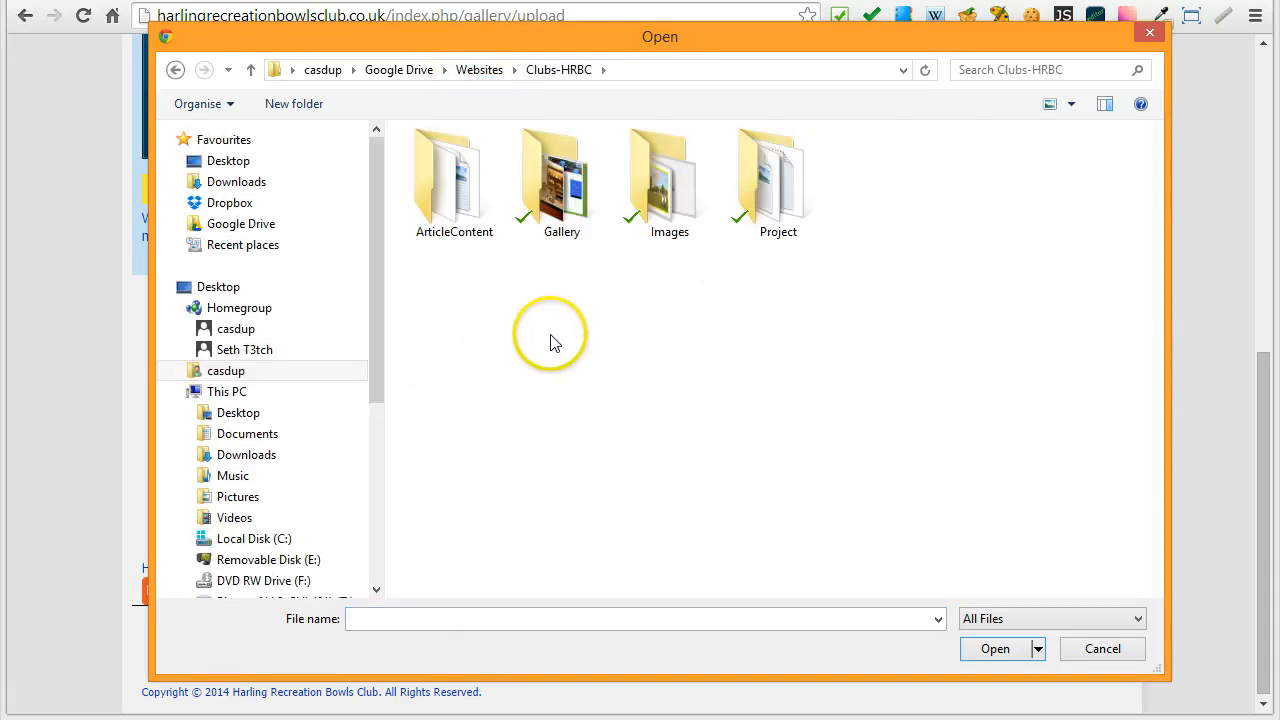
{"action": "double_click", "coordinate": [553, 192]}
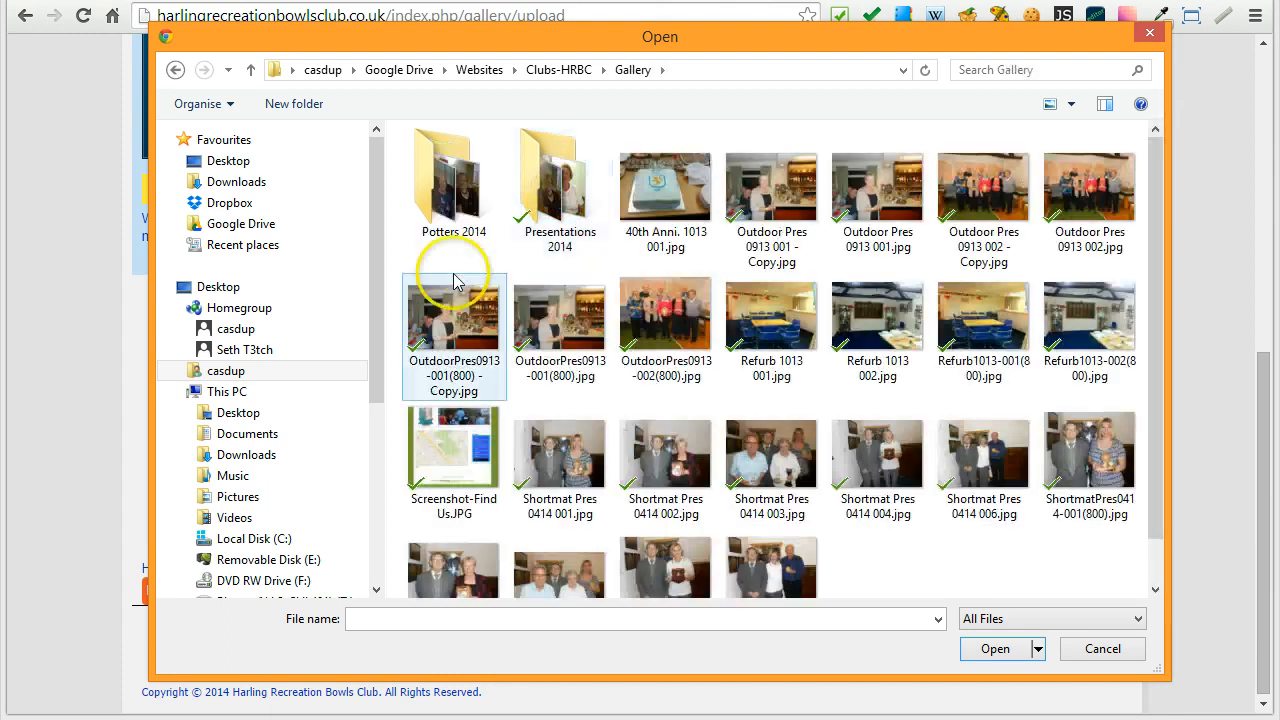
{"action": "double_click", "coordinate": [440, 200]}
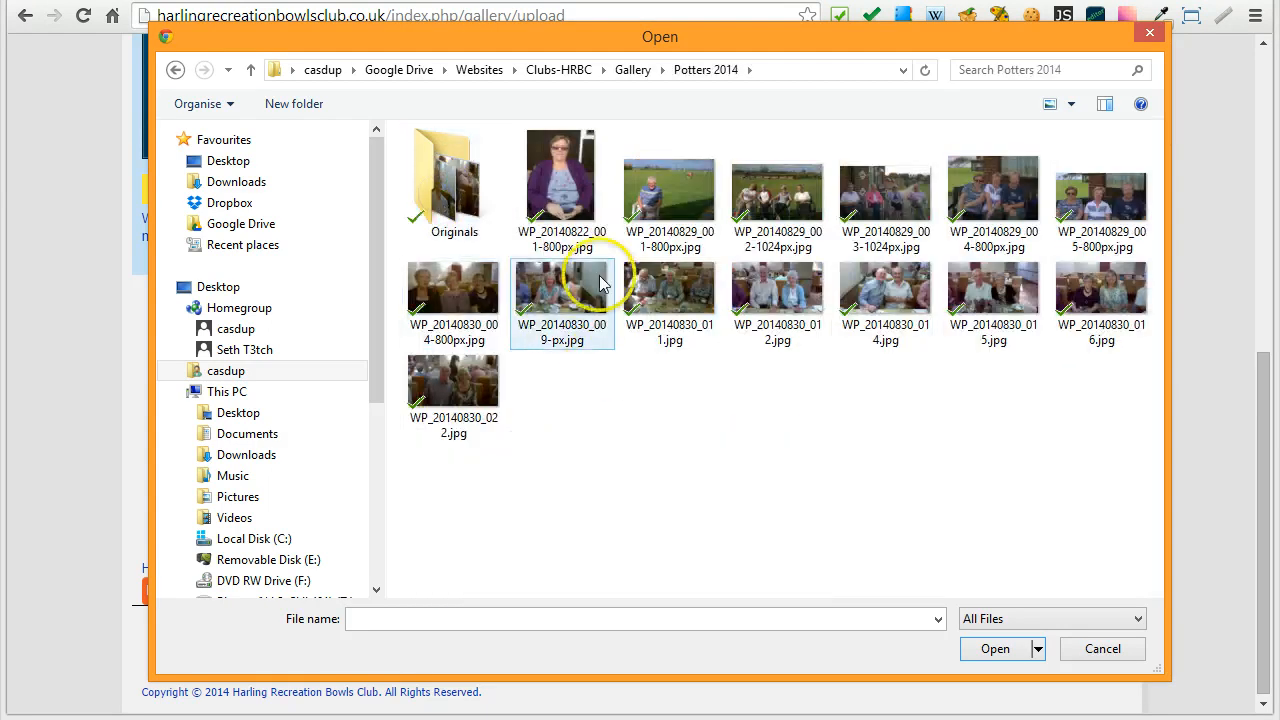
{"action": "left_click", "coordinate": [556, 182]}
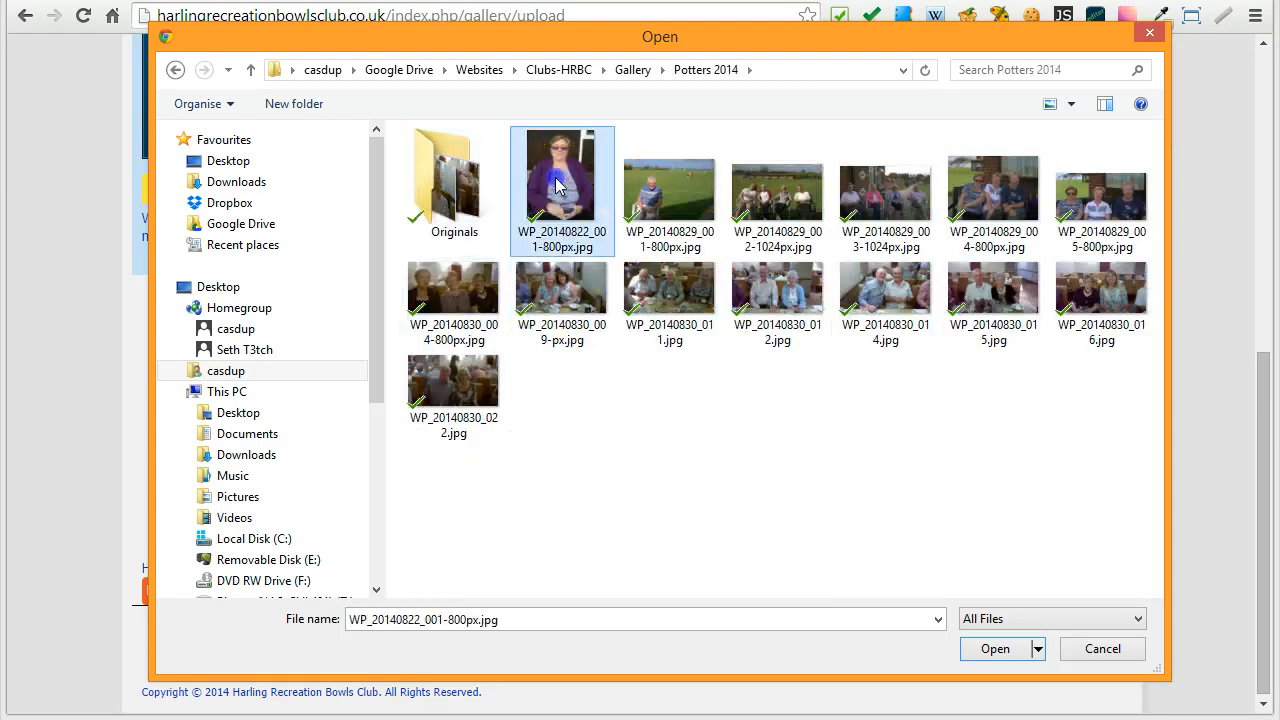
{"action": "left_click", "coordinate": [996, 649]}
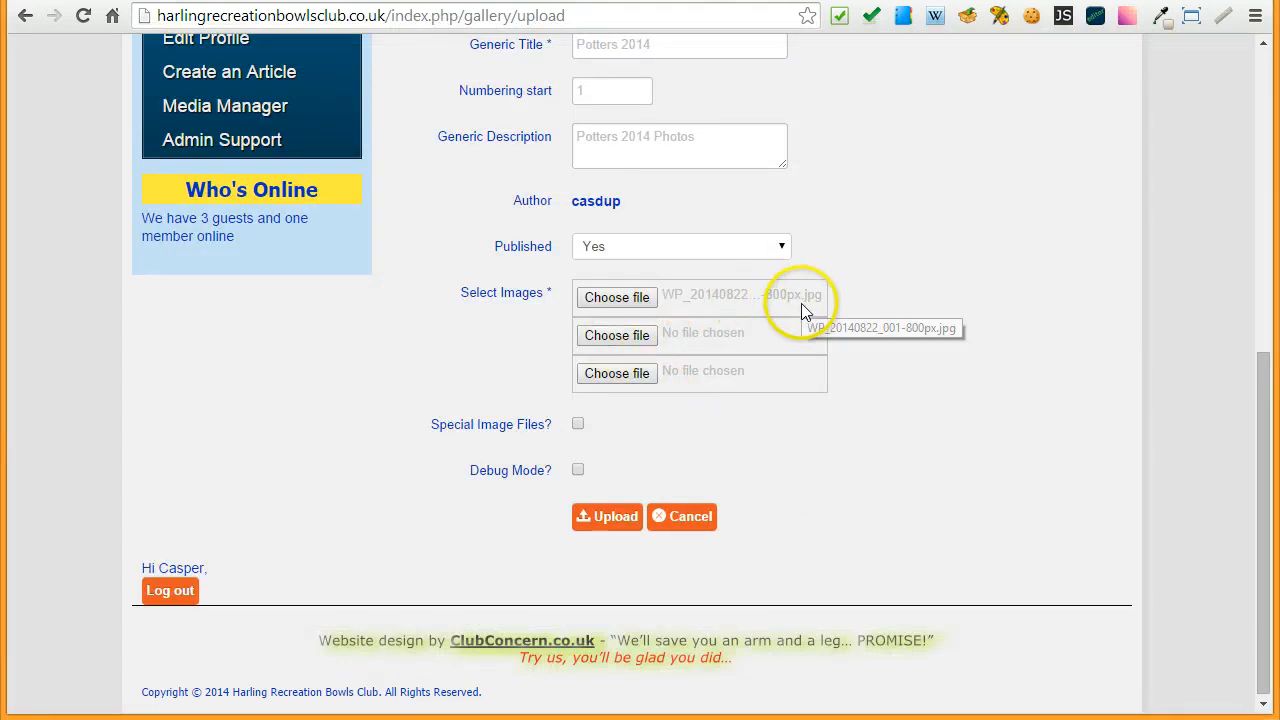
Step: Choose WP_20140829_001-800px.jpg as the second upload image and WP_20140829_002-1024px.jpg as the third
{"action": "left_click", "coordinate": [592, 336]}
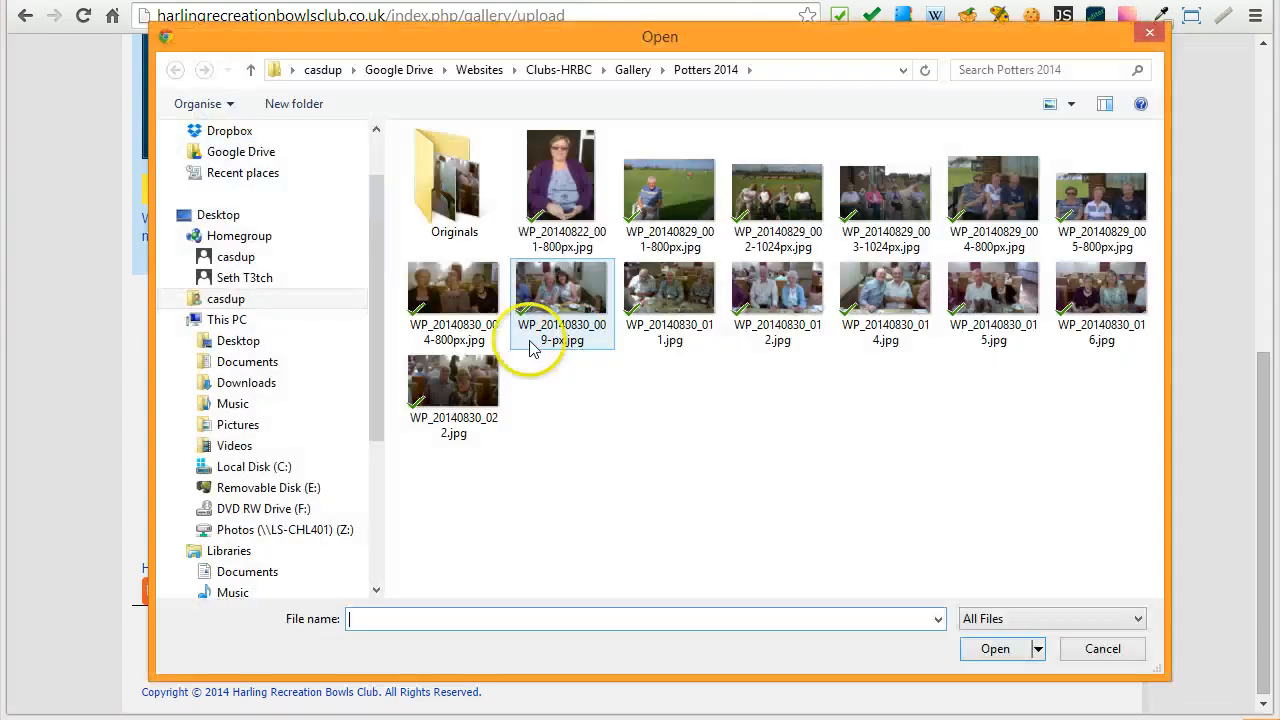
{"action": "left_click", "coordinate": [656, 190]}
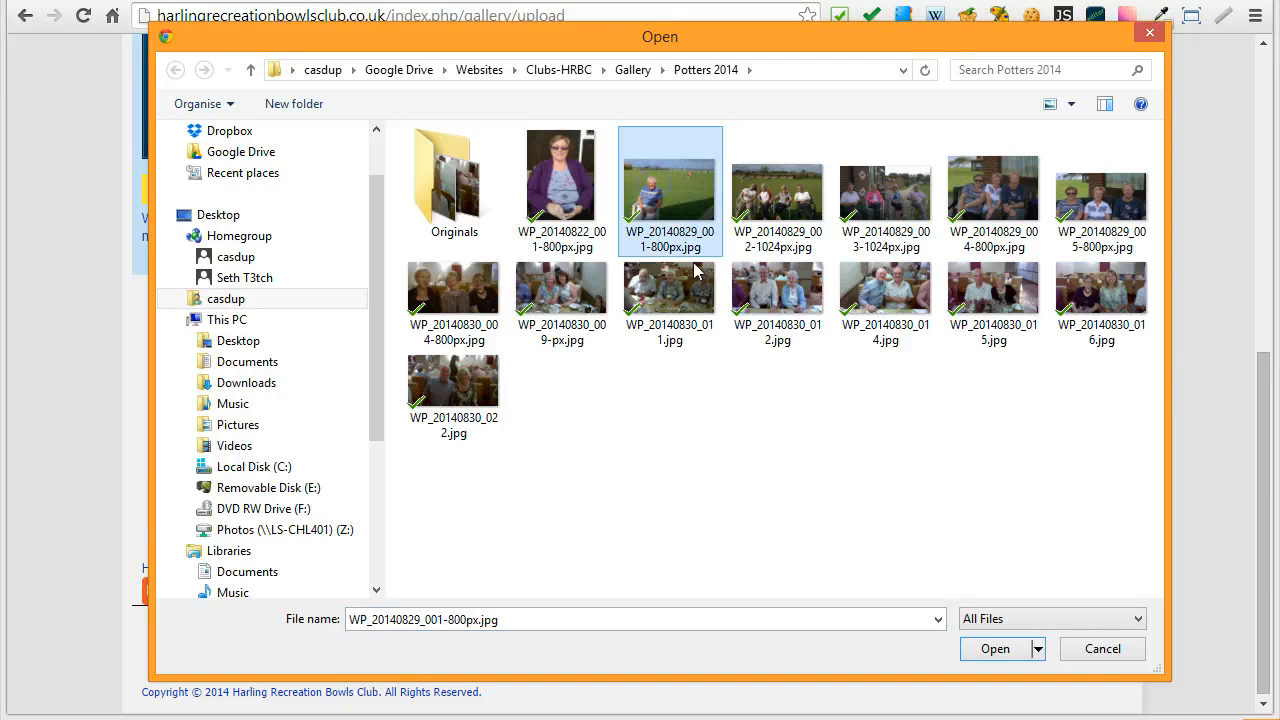
{"action": "left_click", "coordinate": [1005, 652]}
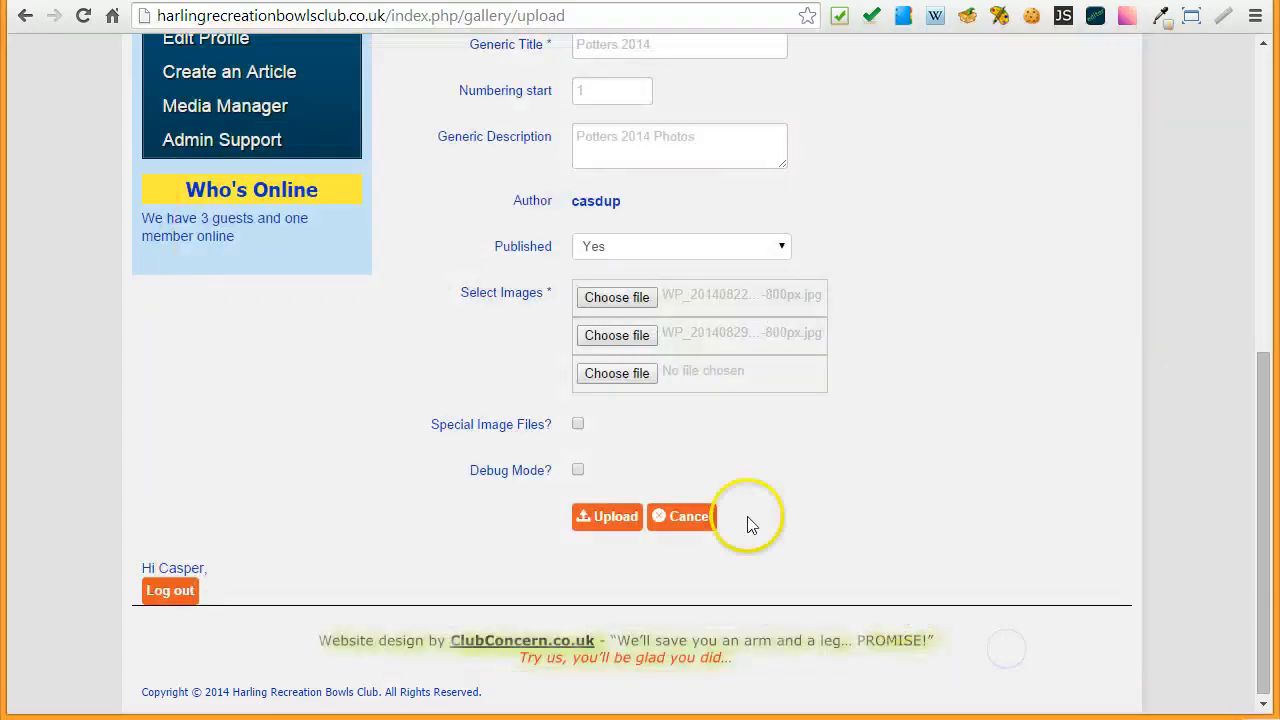
{"action": "left_click", "coordinate": [602, 374]}
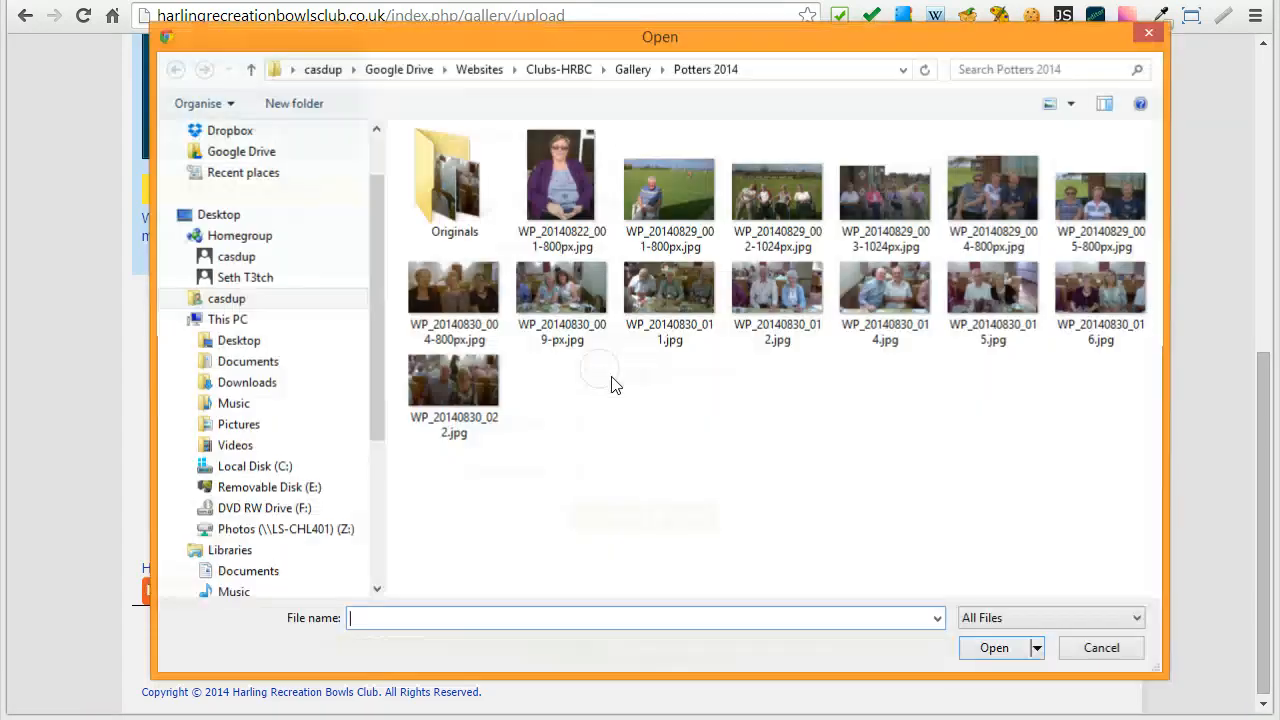
{"action": "left_click", "coordinate": [775, 201]}
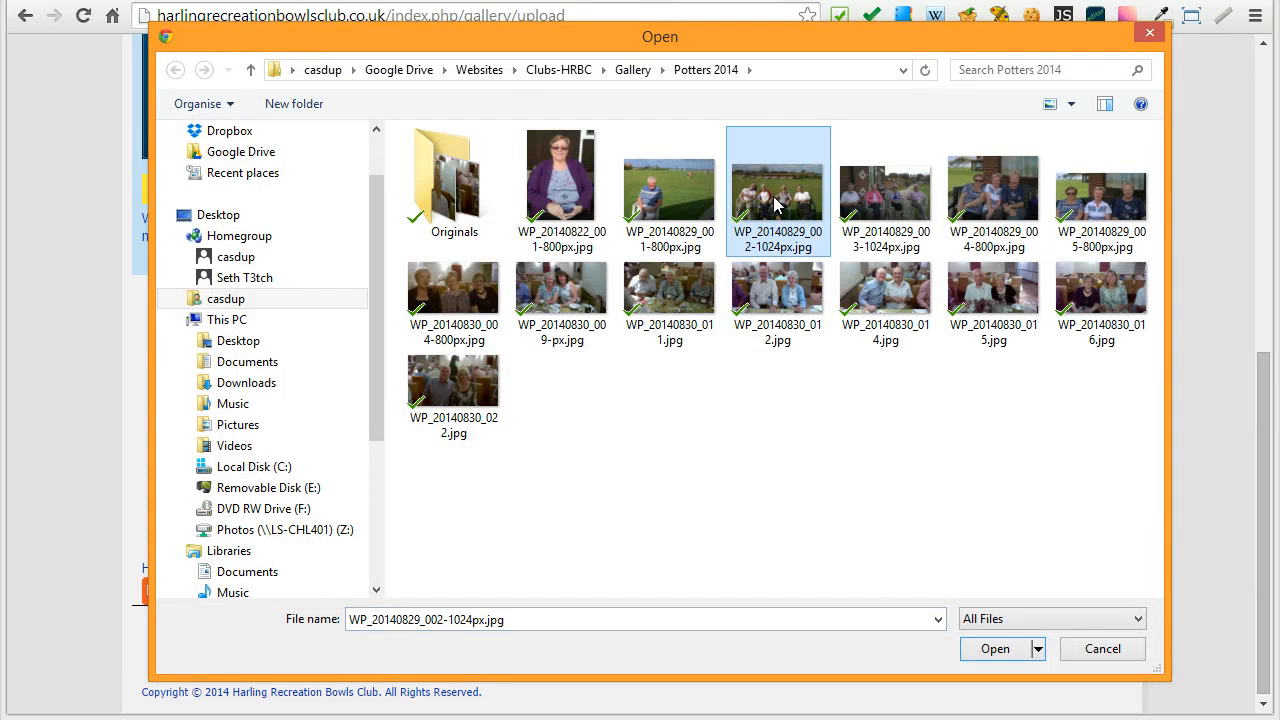
{"action": "left_click", "coordinate": [993, 648]}
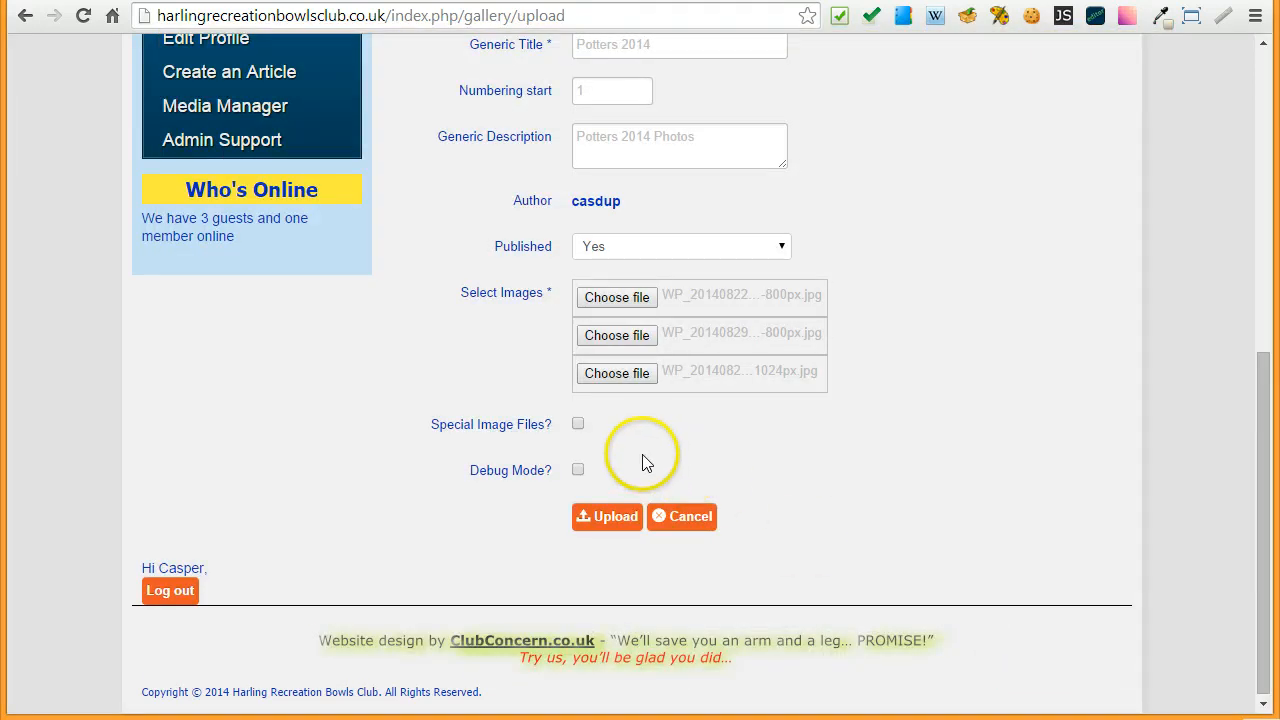
Step: Upload the three selected images and dismiss both site messages above the upload form
{"action": "left_click", "coordinate": [603, 523]}
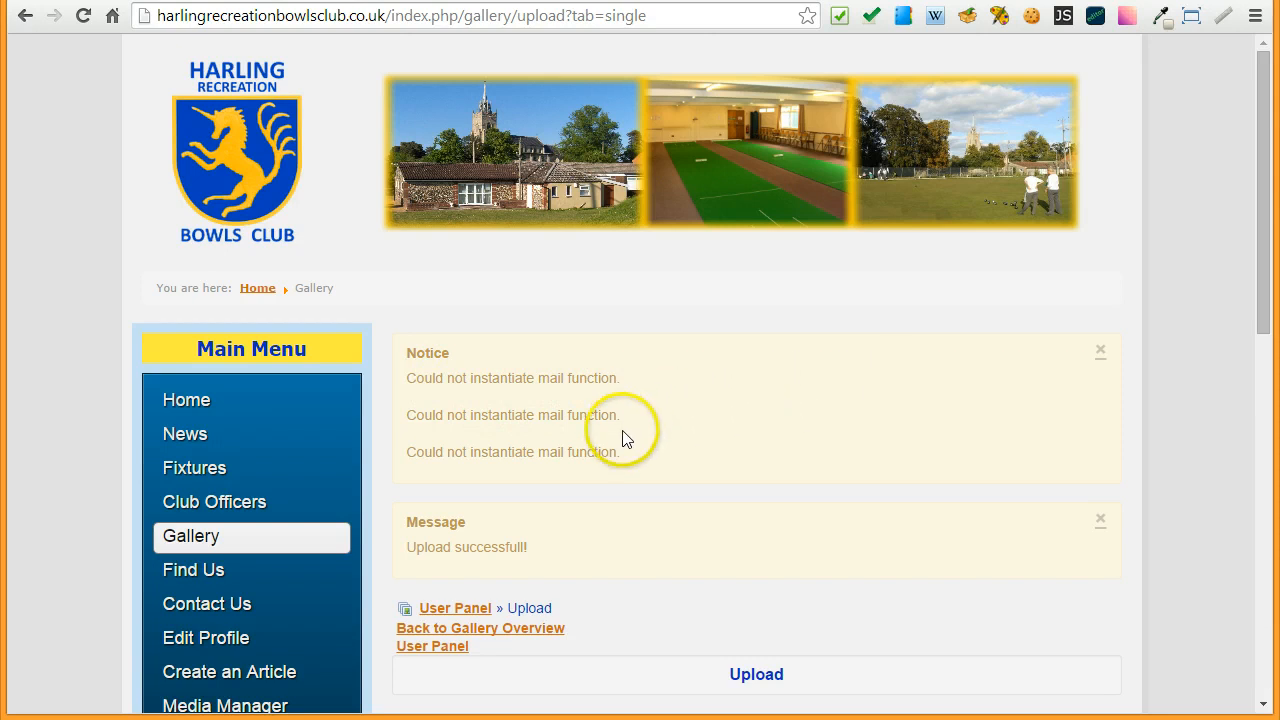
{"action": "left_click", "coordinate": [1100, 354]}
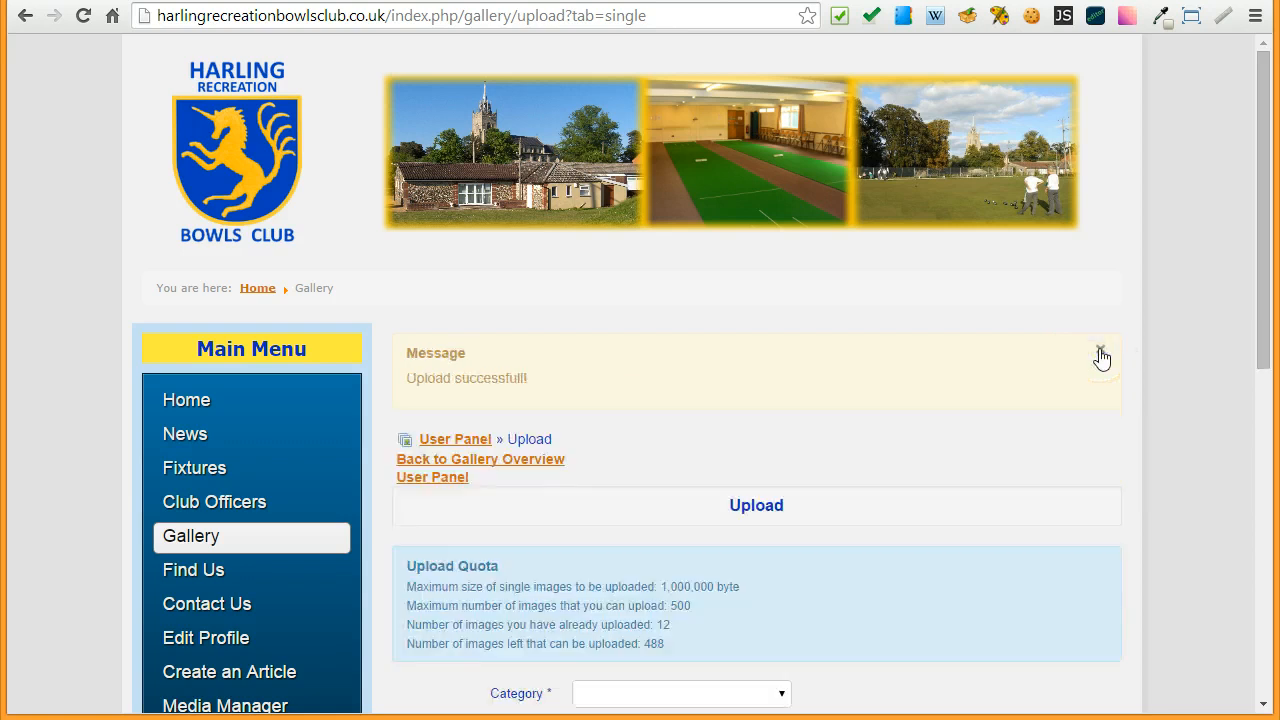
{"action": "left_click", "coordinate": [1100, 354]}
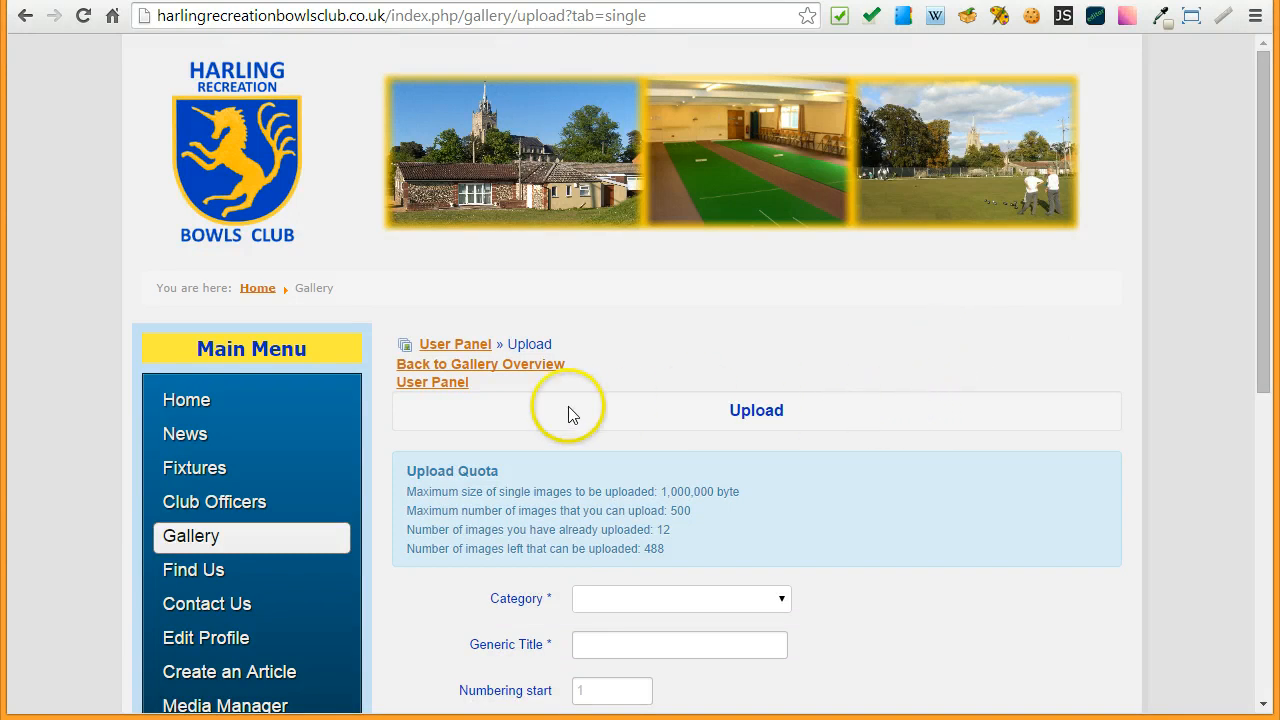
Step: Fill in the upload form with category Potters 2014, generic title "Potters 2014" and generic description "Potters 2014 Photos"
{"action": "scroll", "coordinate": [891, 443], "scroll_direction": "down", "scroll_amount": 2}
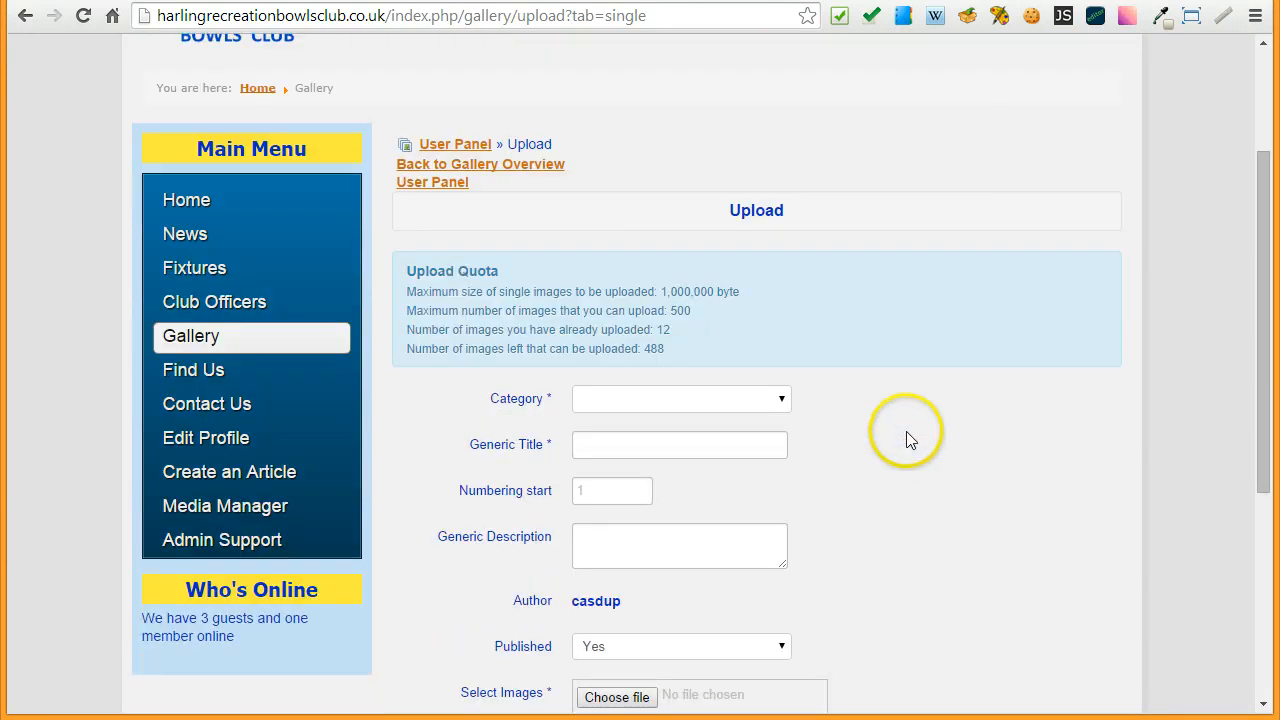
{"action": "left_click", "coordinate": [780, 399]}
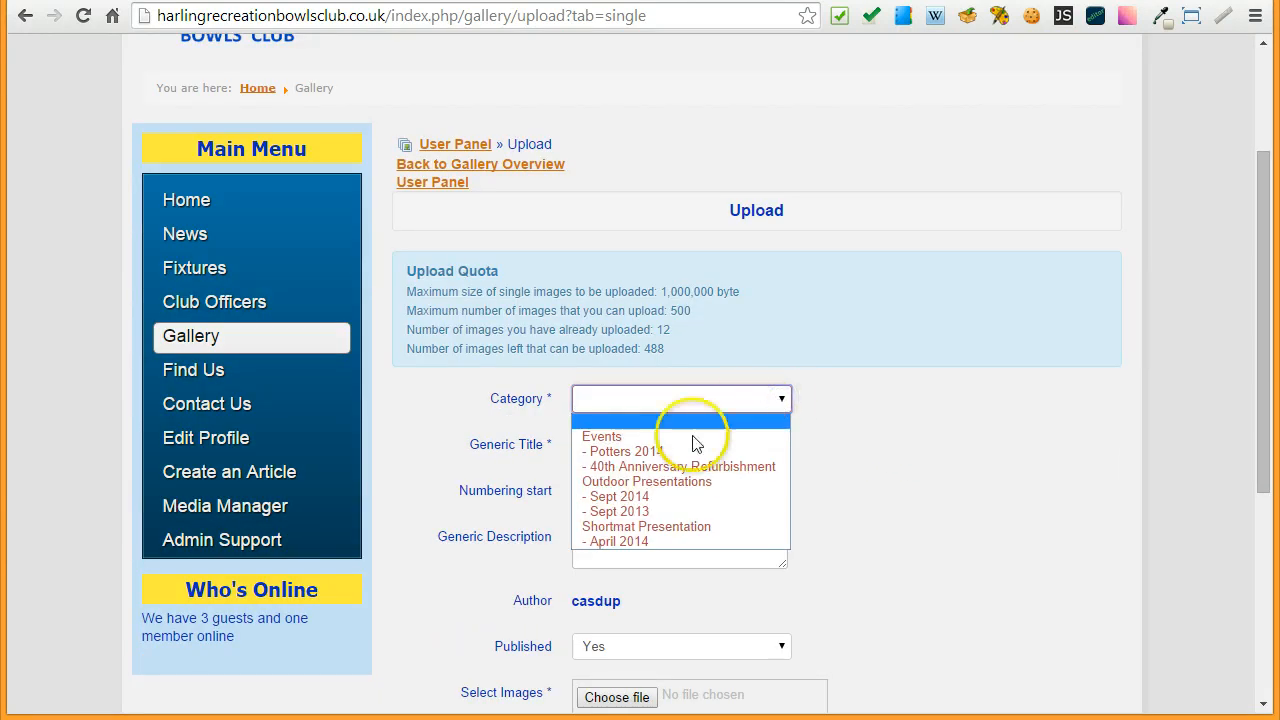
{"action": "left_click", "coordinate": [610, 451]}
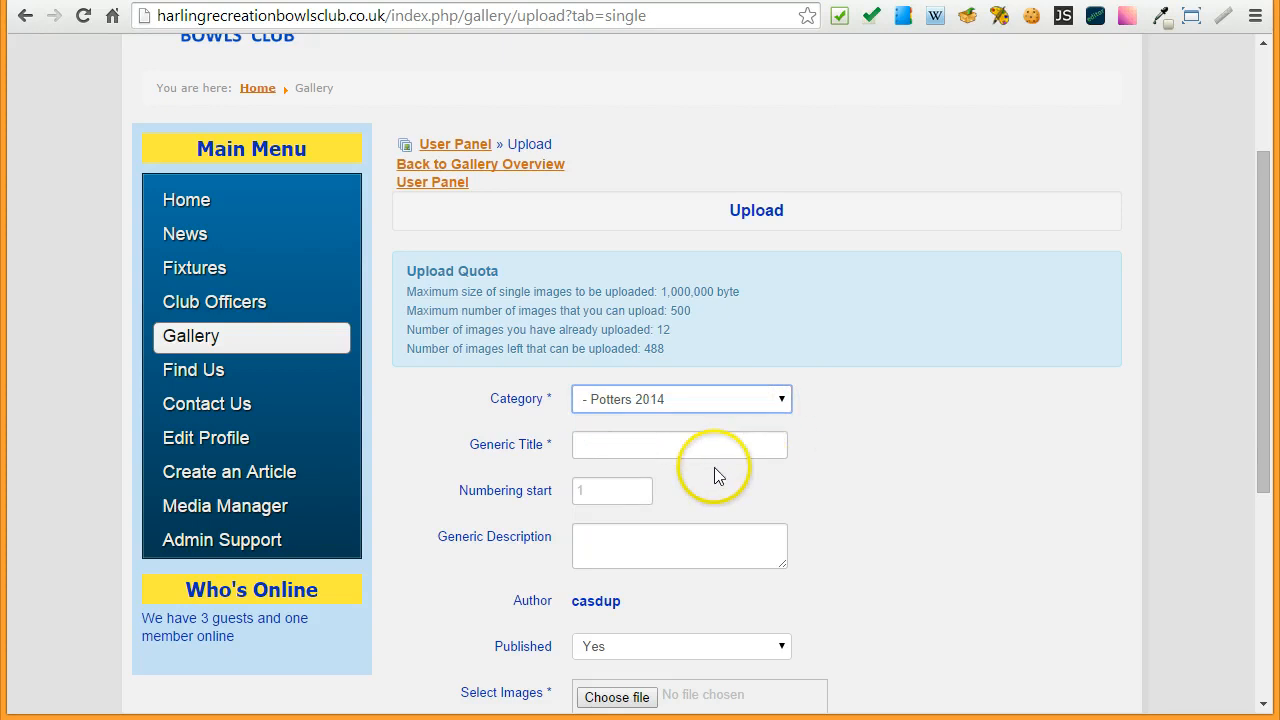
{"action": "left_click", "coordinate": [602, 447]}
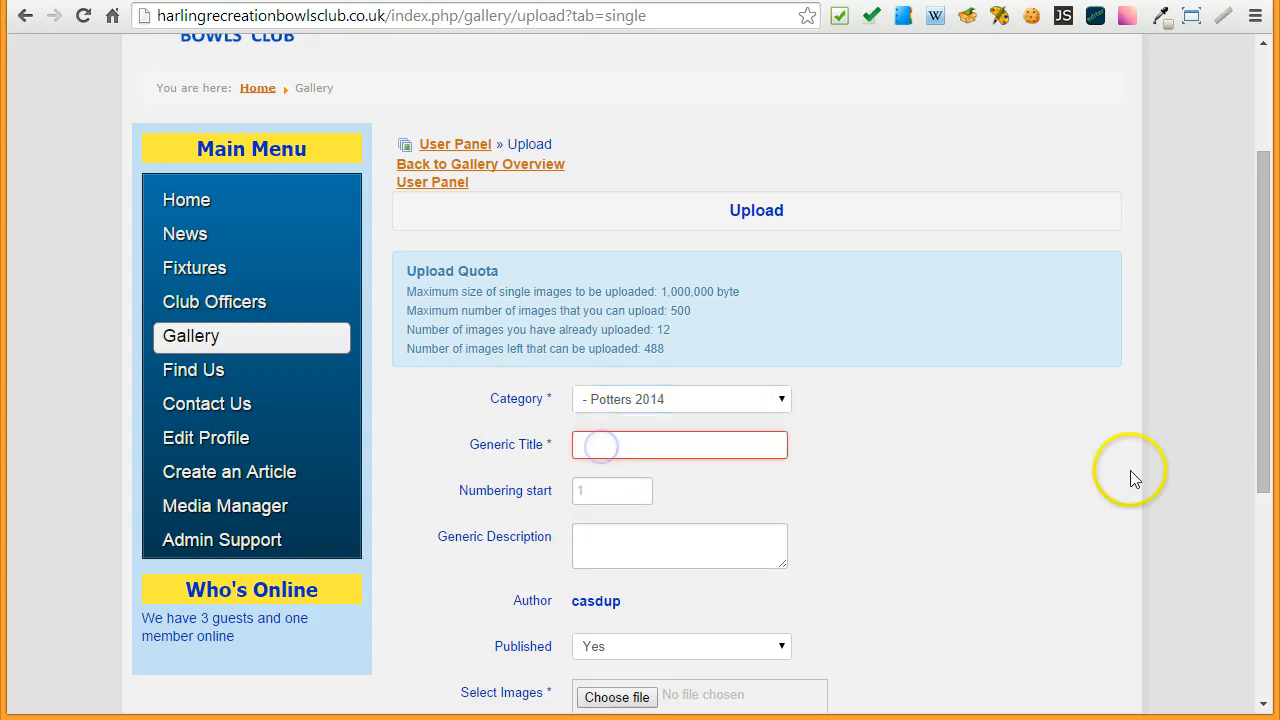
{"action": "type", "text": "Potters 2014"}
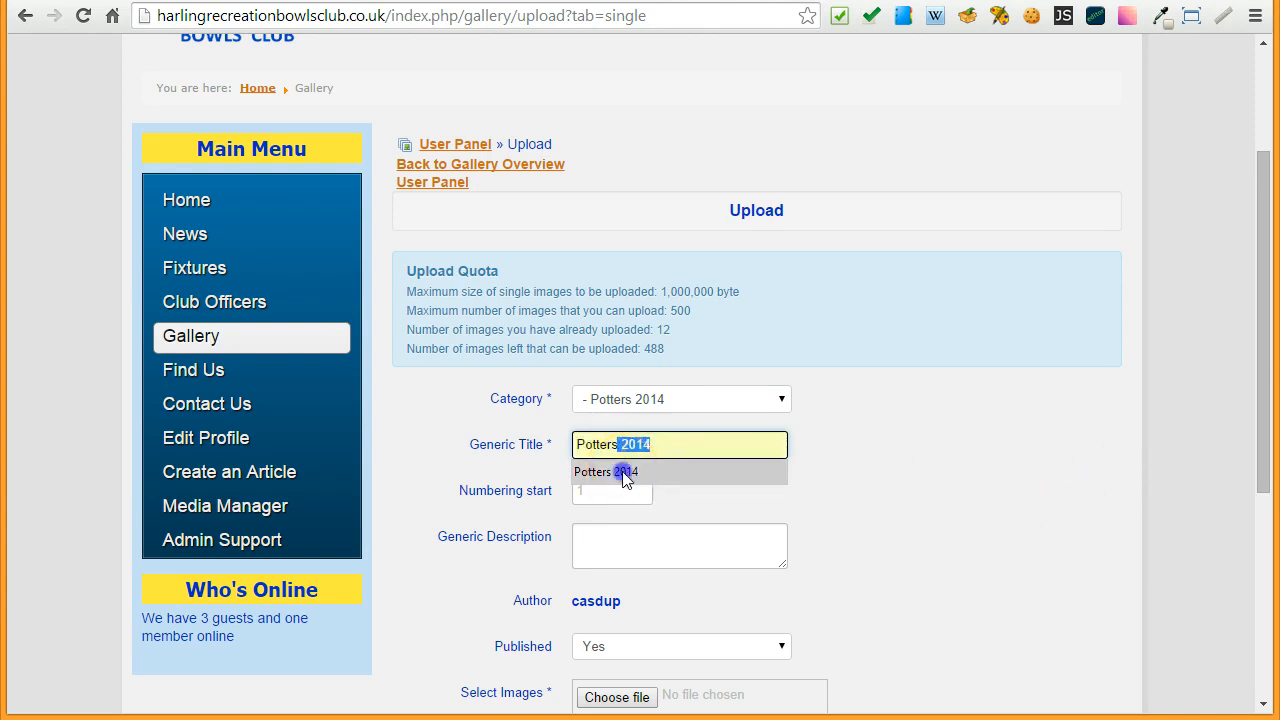
{"action": "left_click", "coordinate": [622, 471]}
{"action": "left_click", "coordinate": [629, 545]}
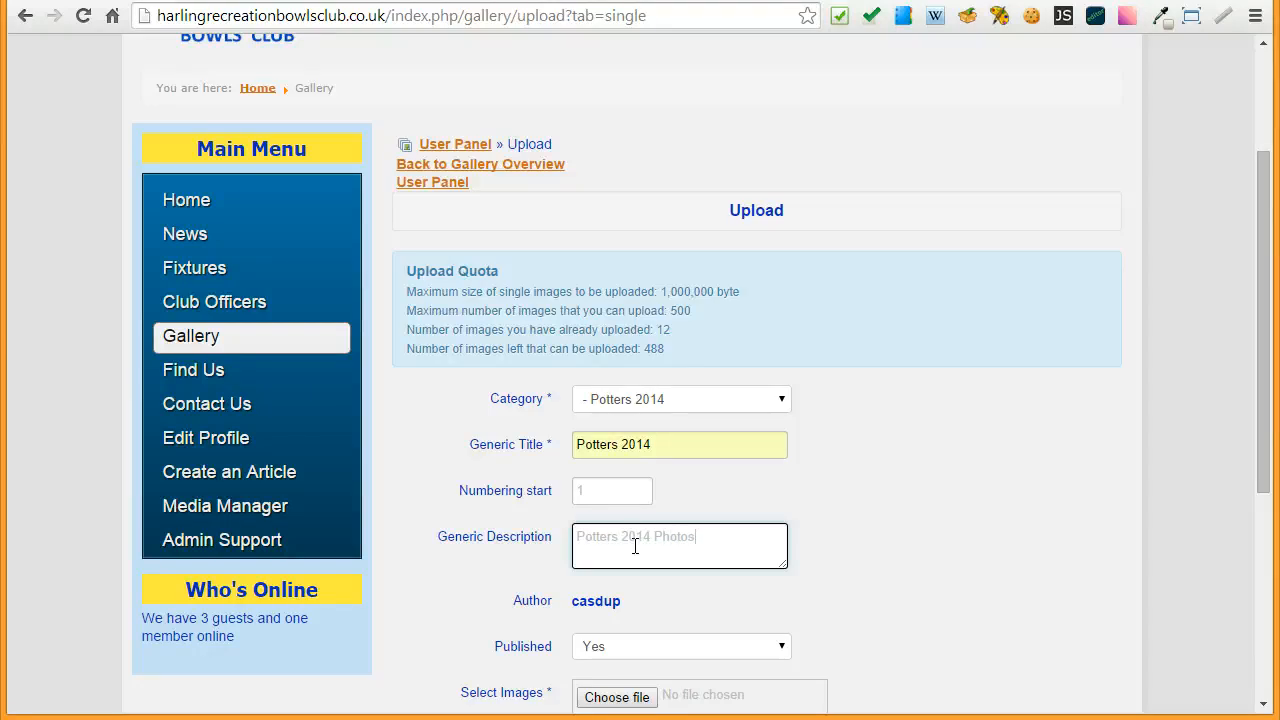
{"action": "left_click", "coordinate": [908, 562]}
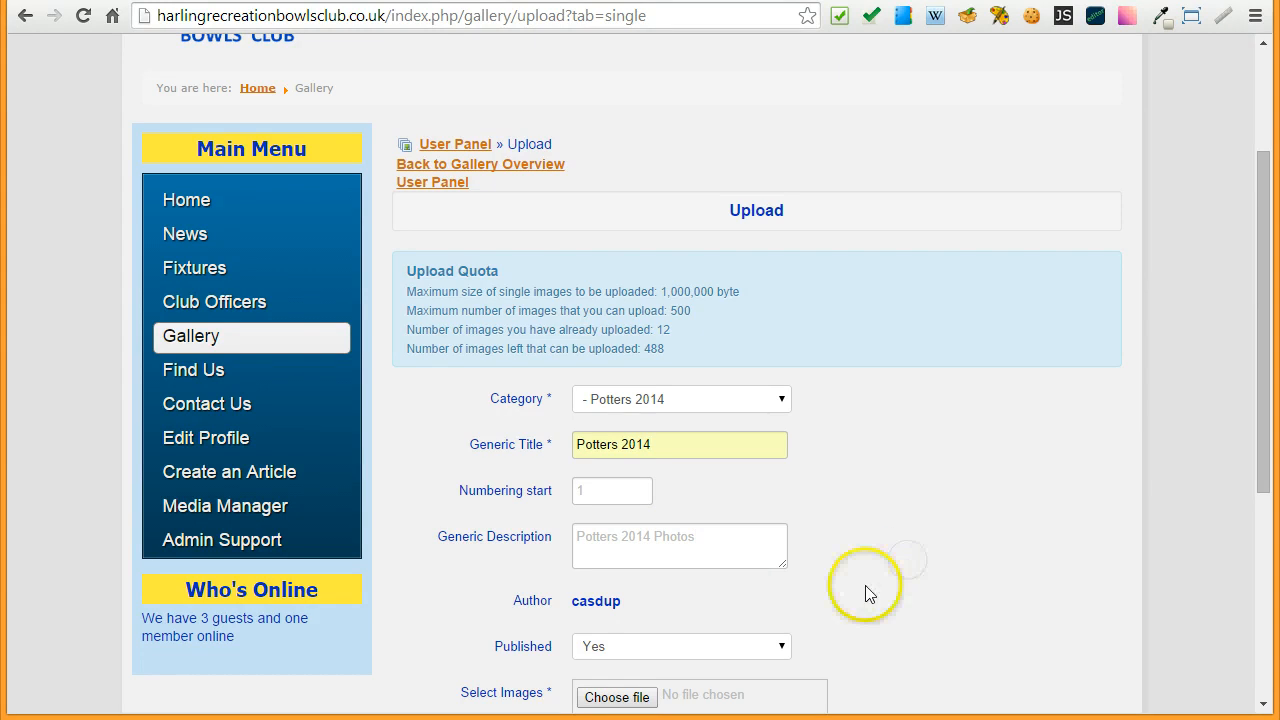
Step: Choose WP_20140829_003-1024px.jpg, WP_20140829_004-800px.jpg and WP_20140829_005-800px.jpg as the three images, in that order, and upload them
{"action": "scroll", "coordinate": [866, 592], "scroll_direction": "down", "scroll_amount": 2}
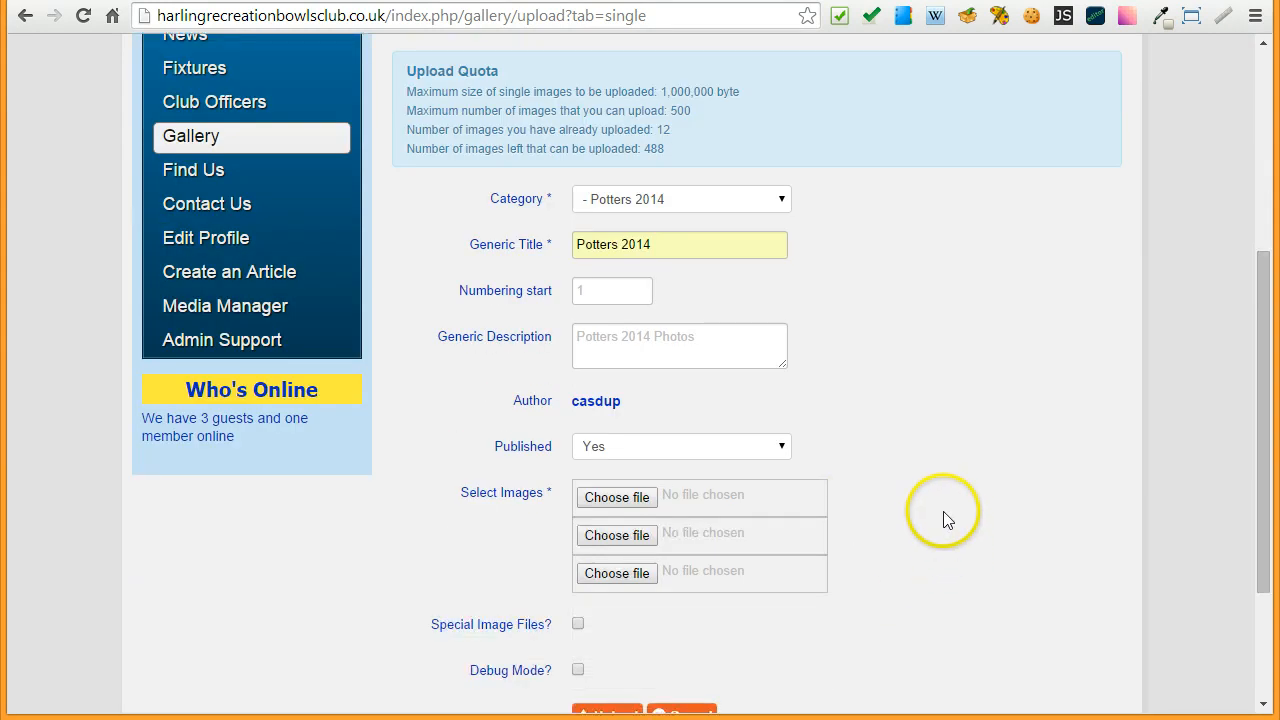
{"action": "left_click", "coordinate": [614, 503]}
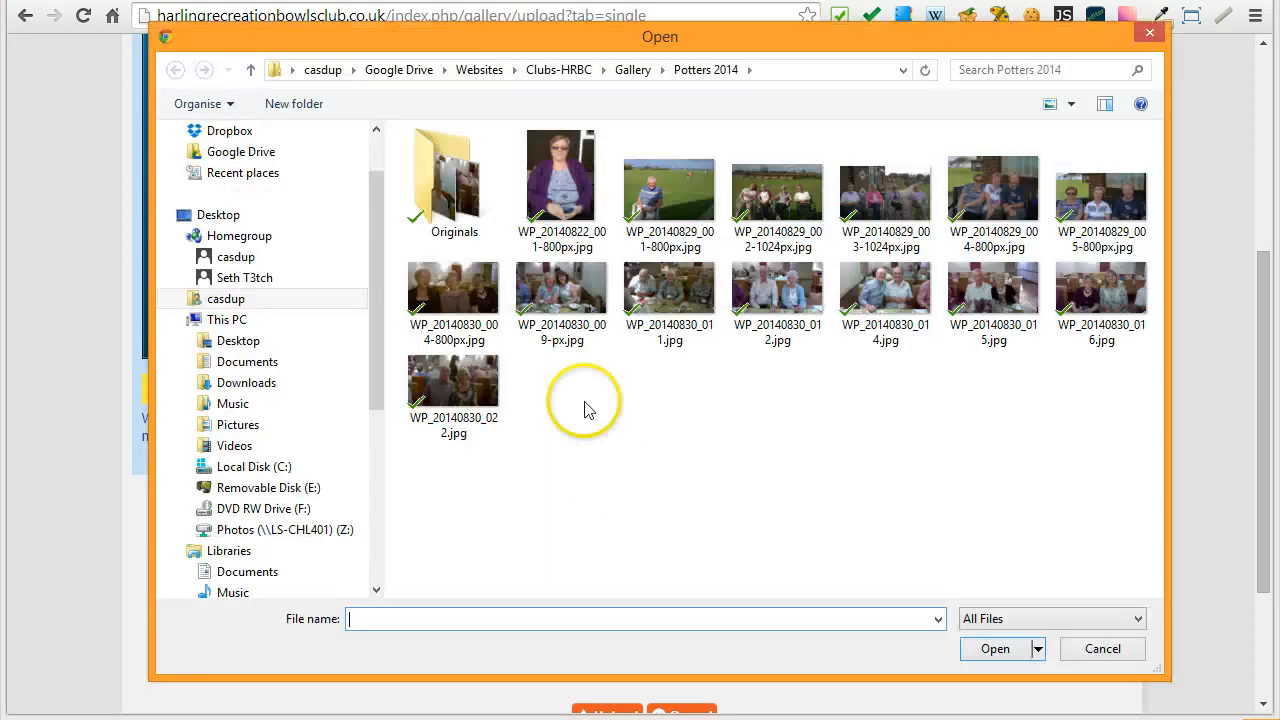
{"action": "left_click", "coordinate": [901, 199]}
{"action": "left_click", "coordinate": [995, 648]}
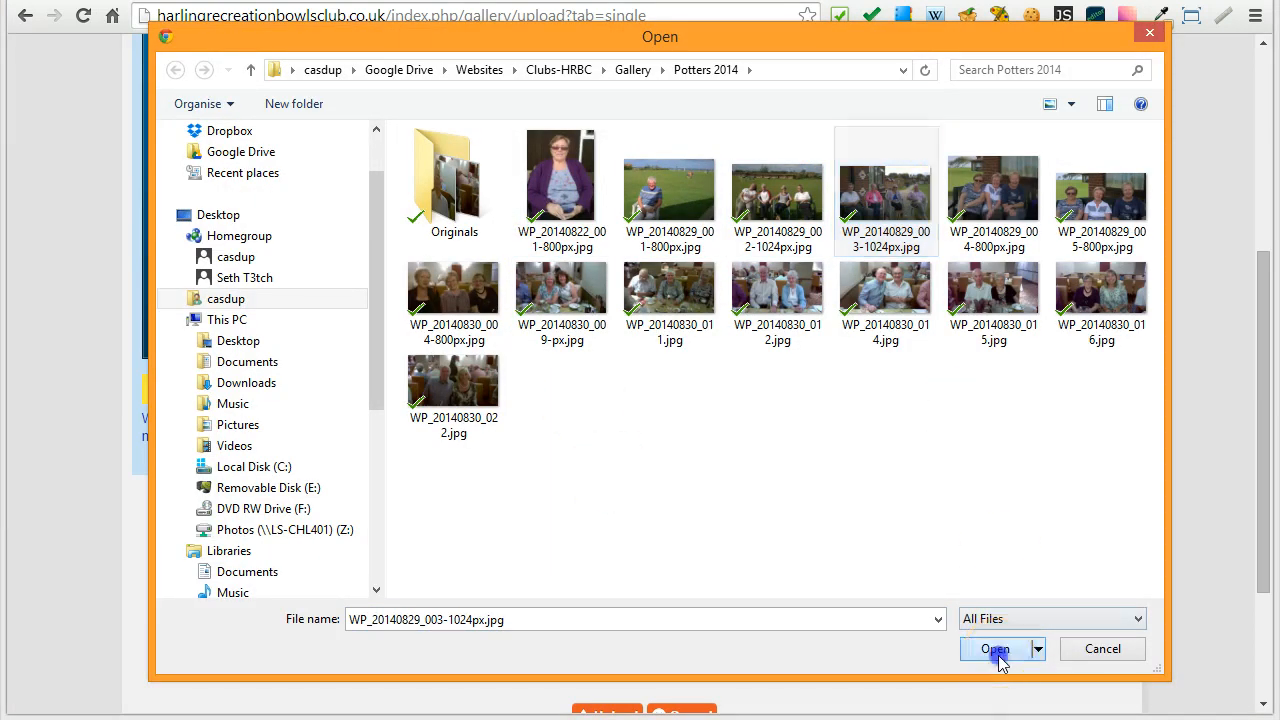
{"action": "left_click", "coordinate": [605, 535]}
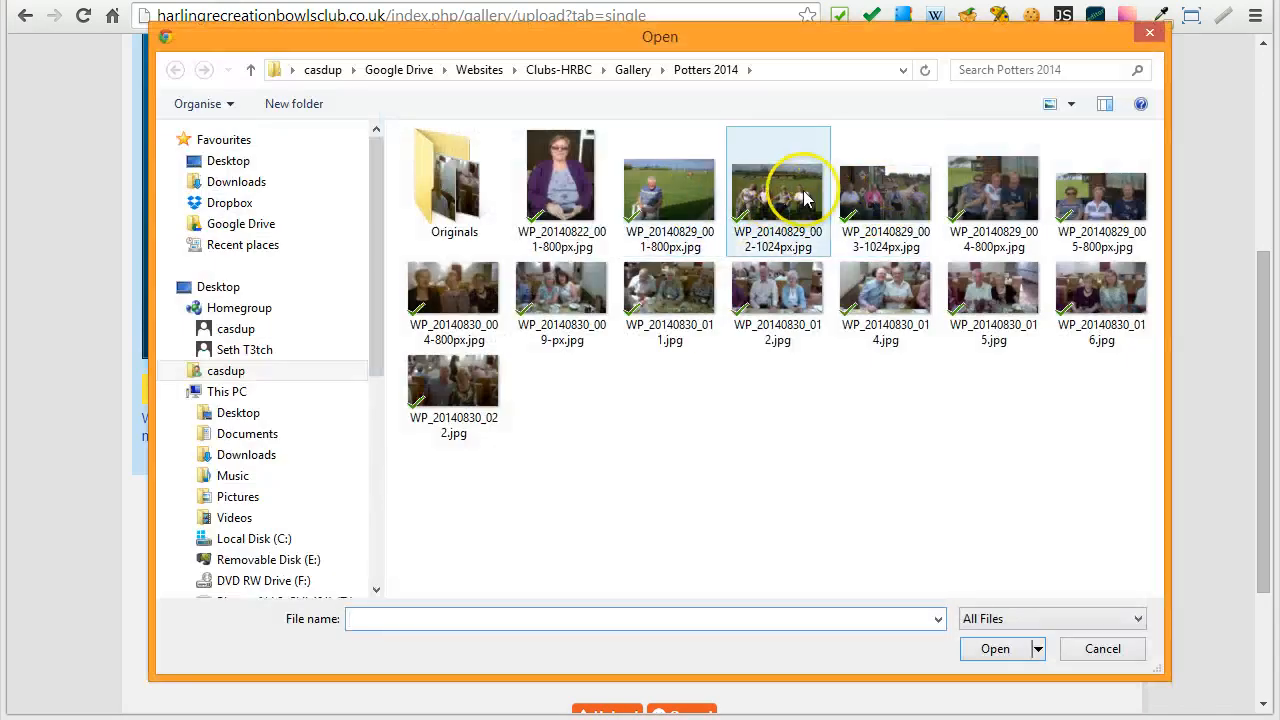
{"action": "left_click", "coordinate": [988, 193]}
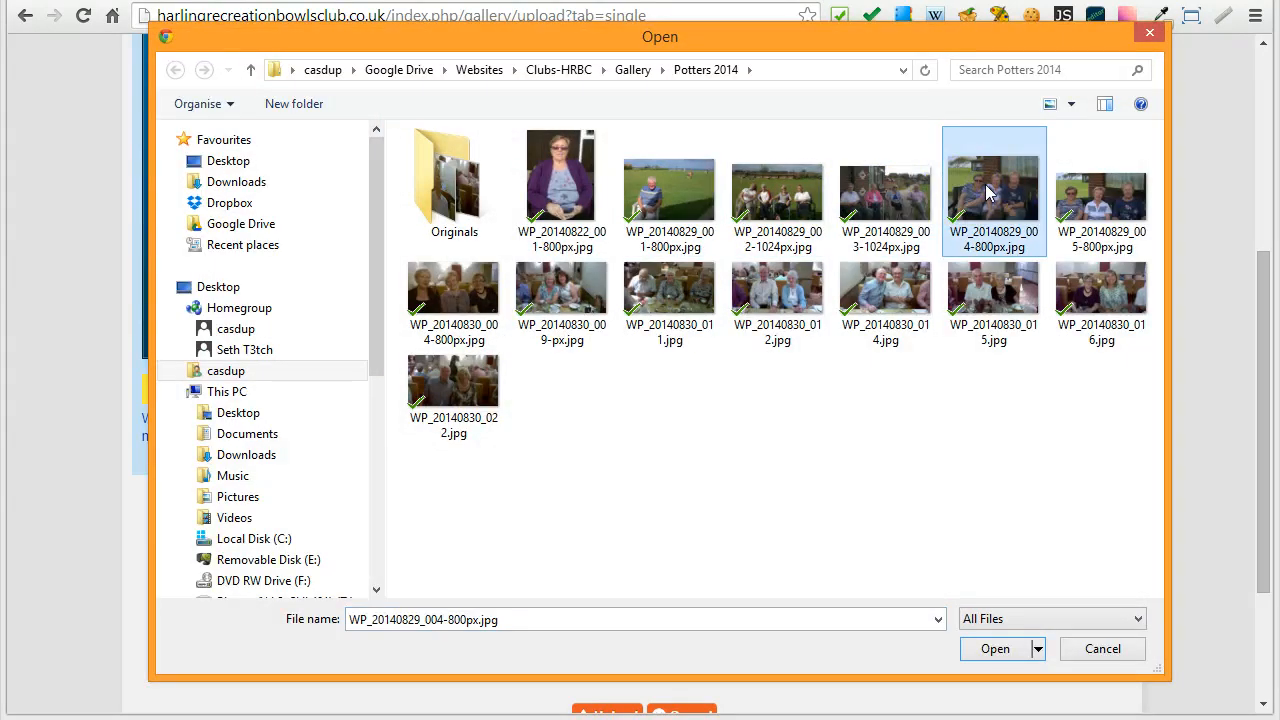
{"action": "left_click", "coordinate": [999, 648]}
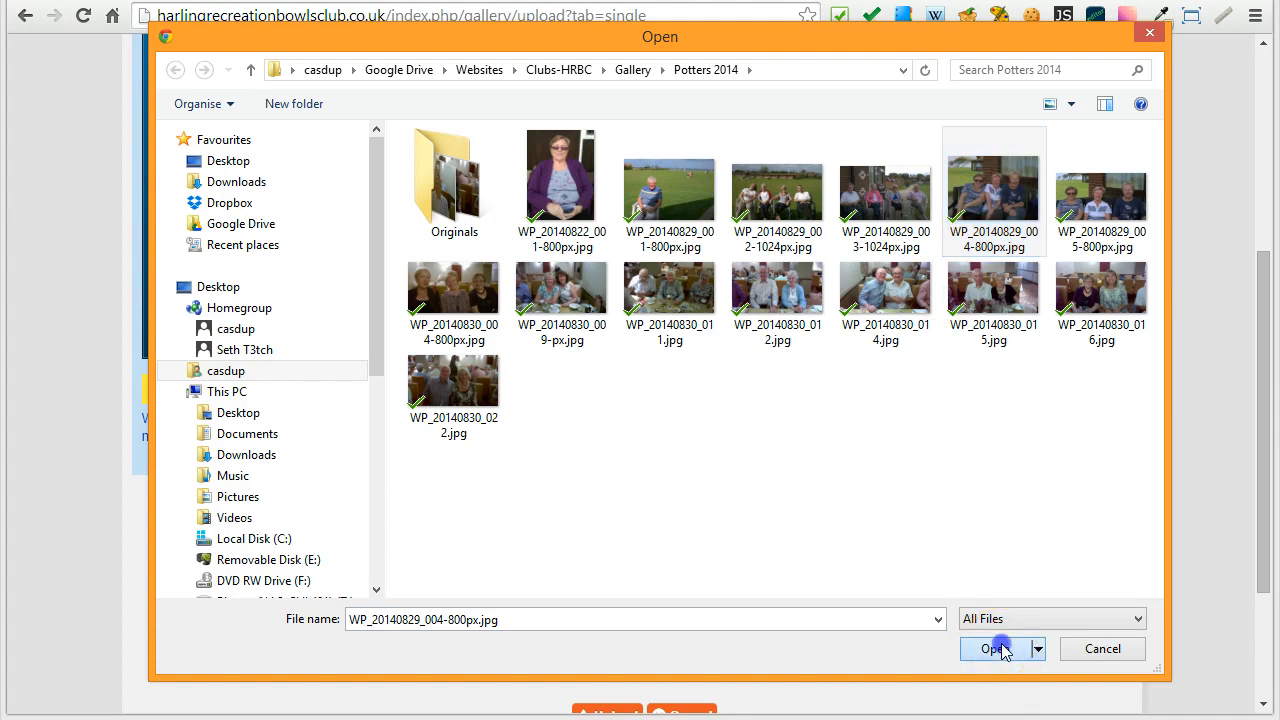
{"action": "left_click", "coordinate": [617, 572]}
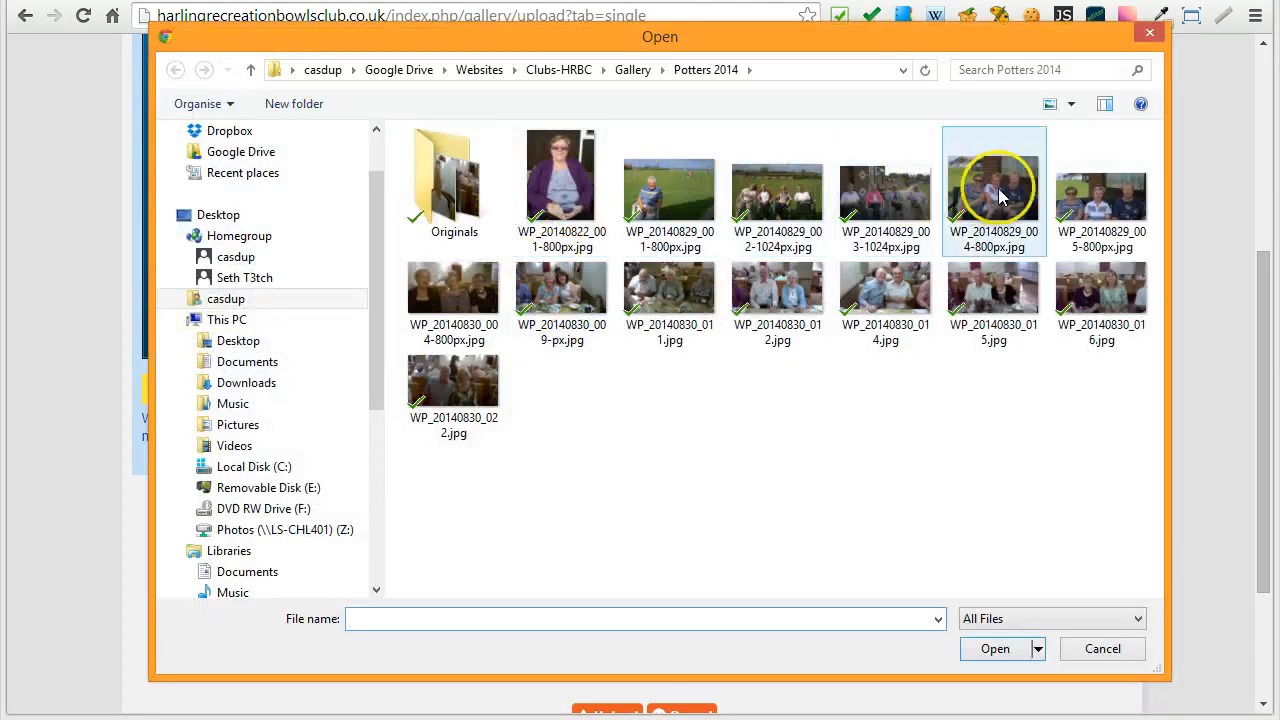
{"action": "left_click", "coordinate": [1095, 195]}
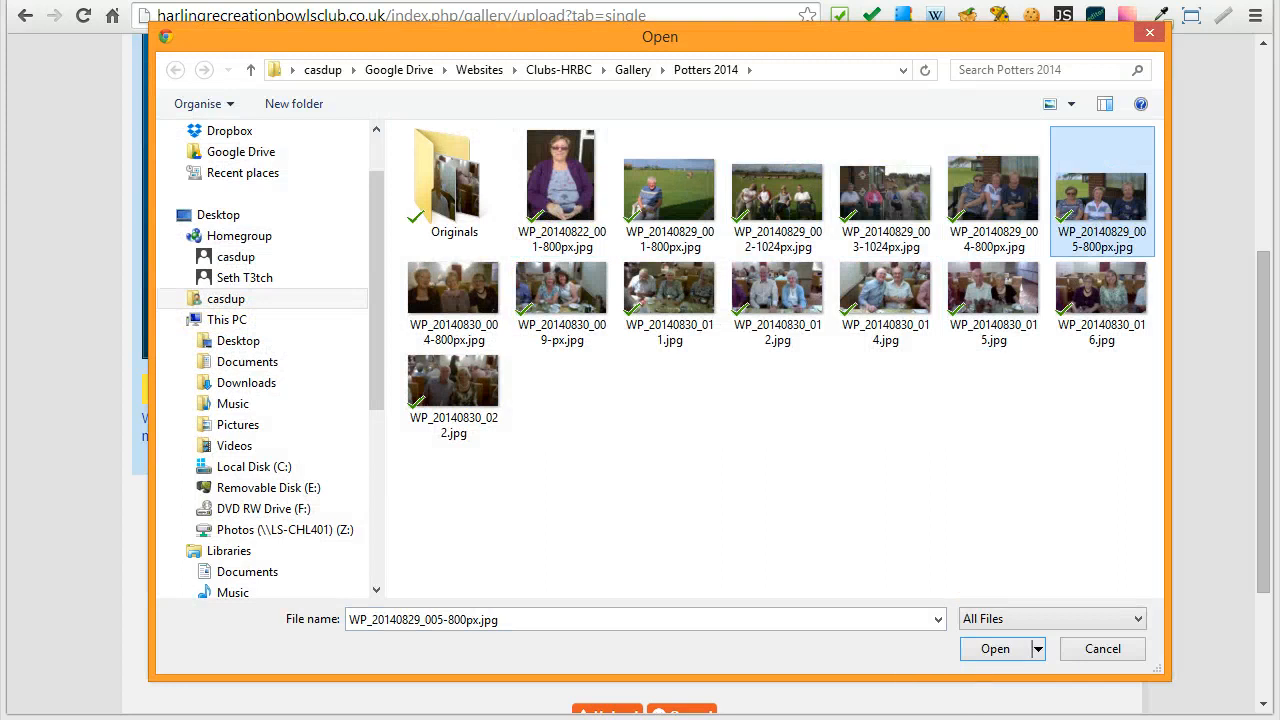
{"action": "left_click", "coordinate": [995, 648]}
{"action": "scroll", "coordinate": [751, 555], "scroll_direction": "down", "scroll_amount": 3}
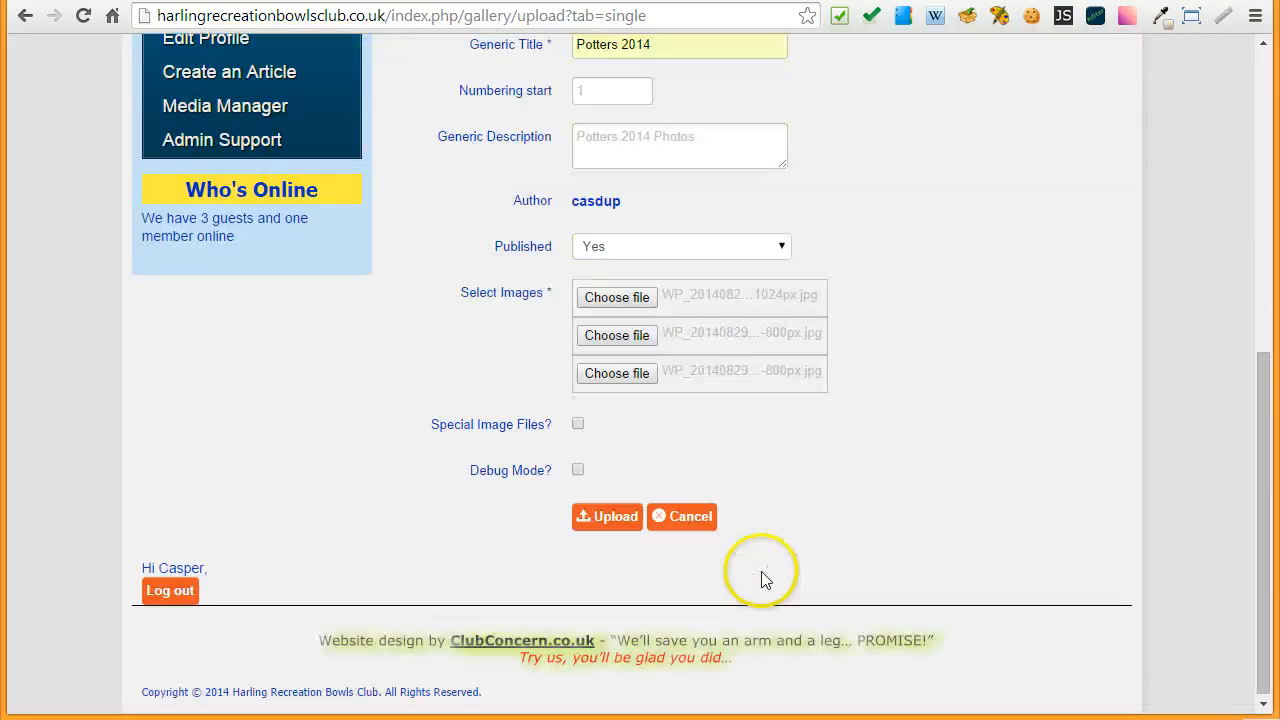
{"action": "left_click", "coordinate": [615, 516]}
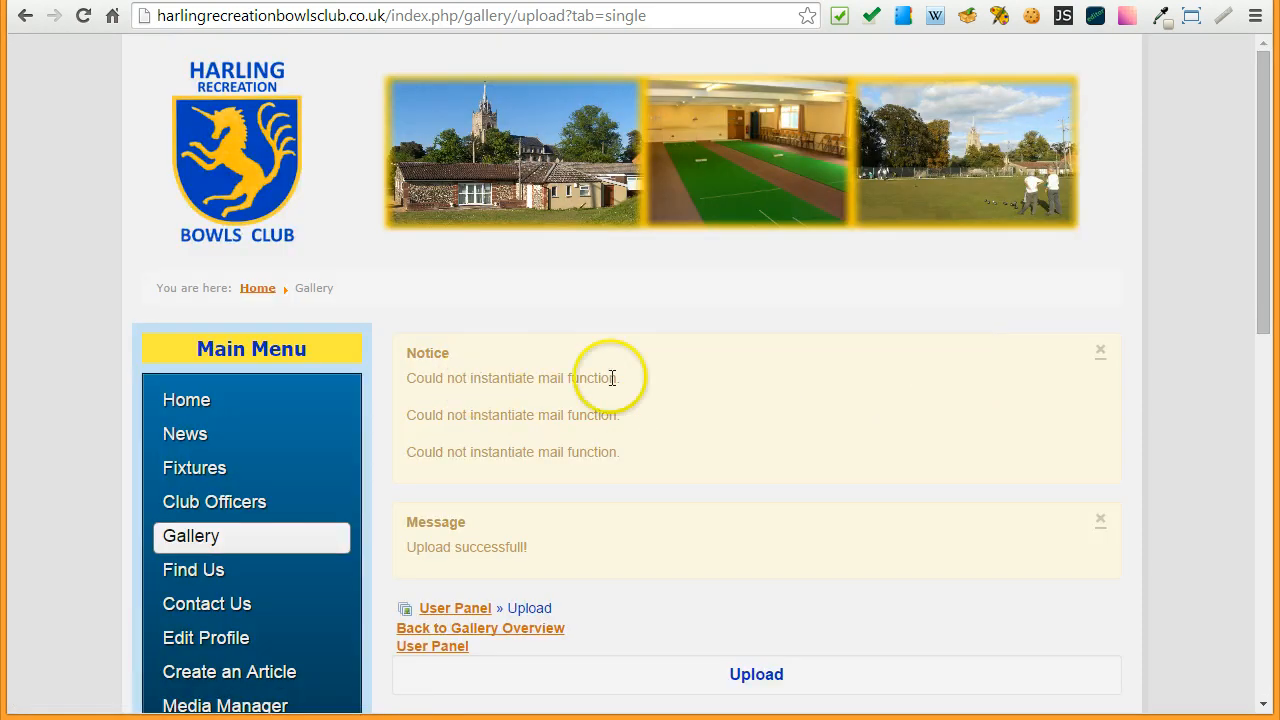
Step: Dismiss both site messages above the upload form and set the category to Potters 2014
{"action": "left_click", "coordinate": [1100, 352]}
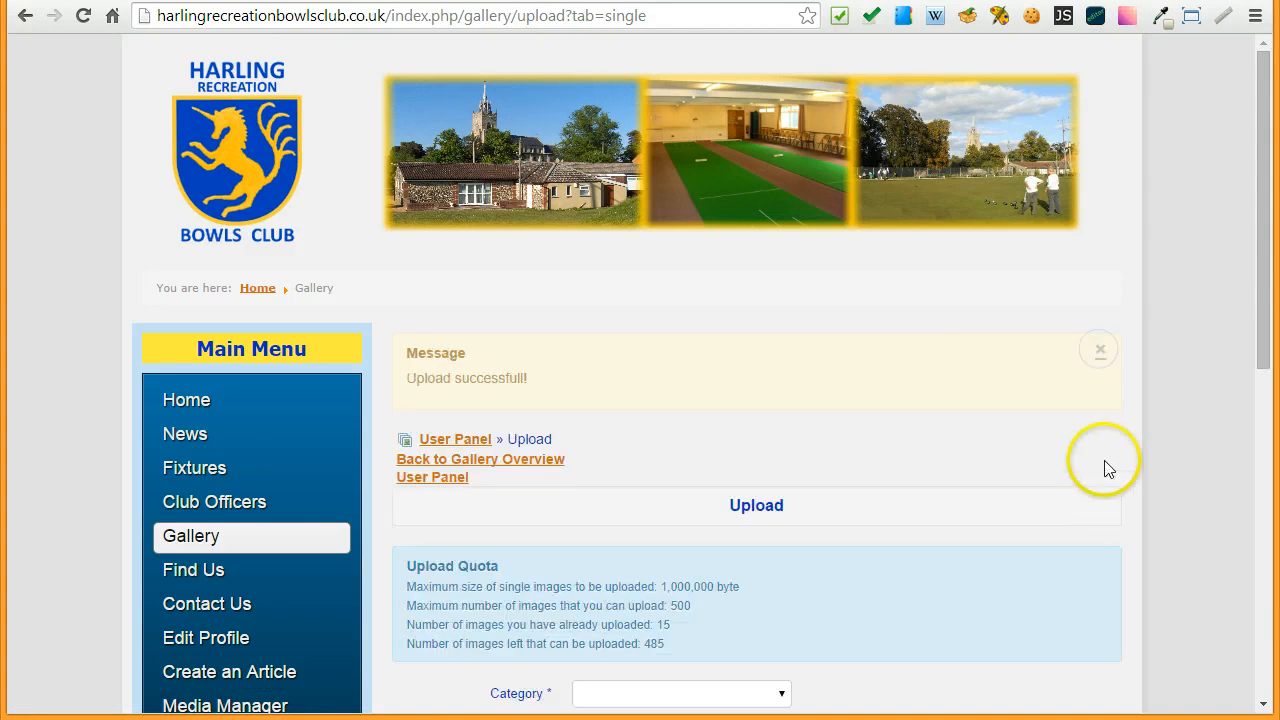
{"action": "left_click", "coordinate": [1099, 358]}
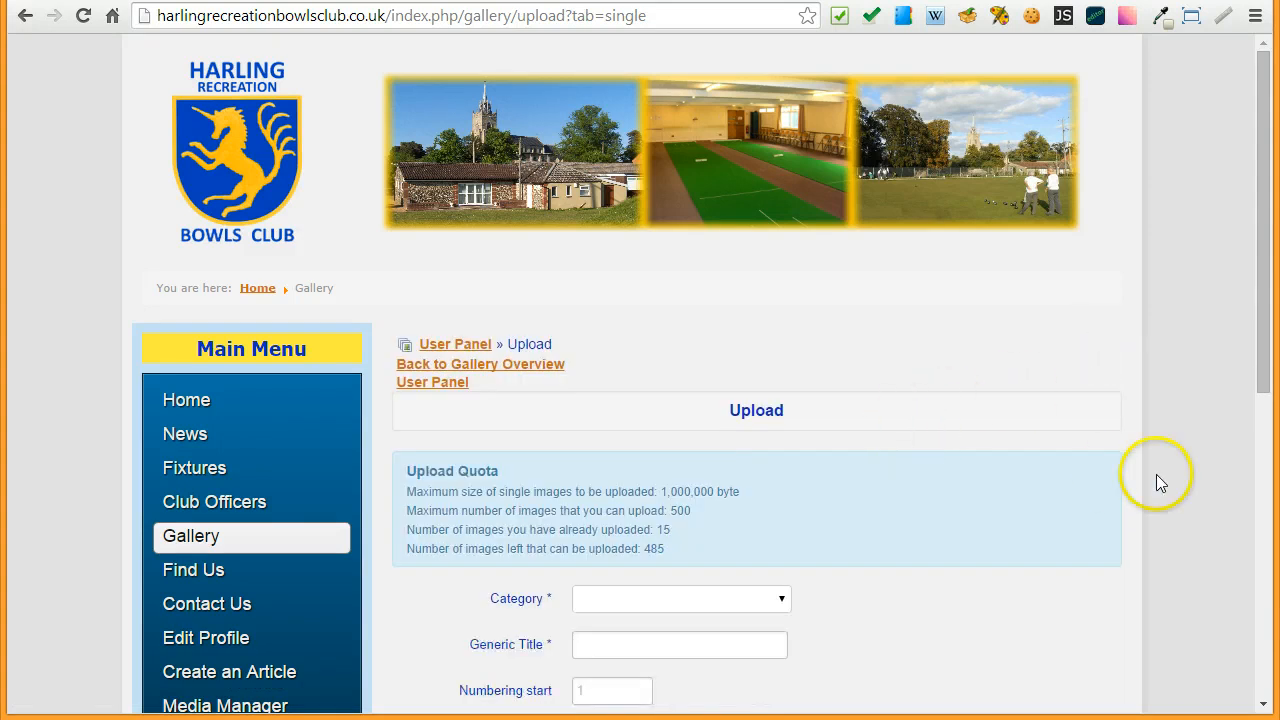
{"action": "scroll", "coordinate": [1157, 474], "scroll_direction": "down", "scroll_amount": 3}
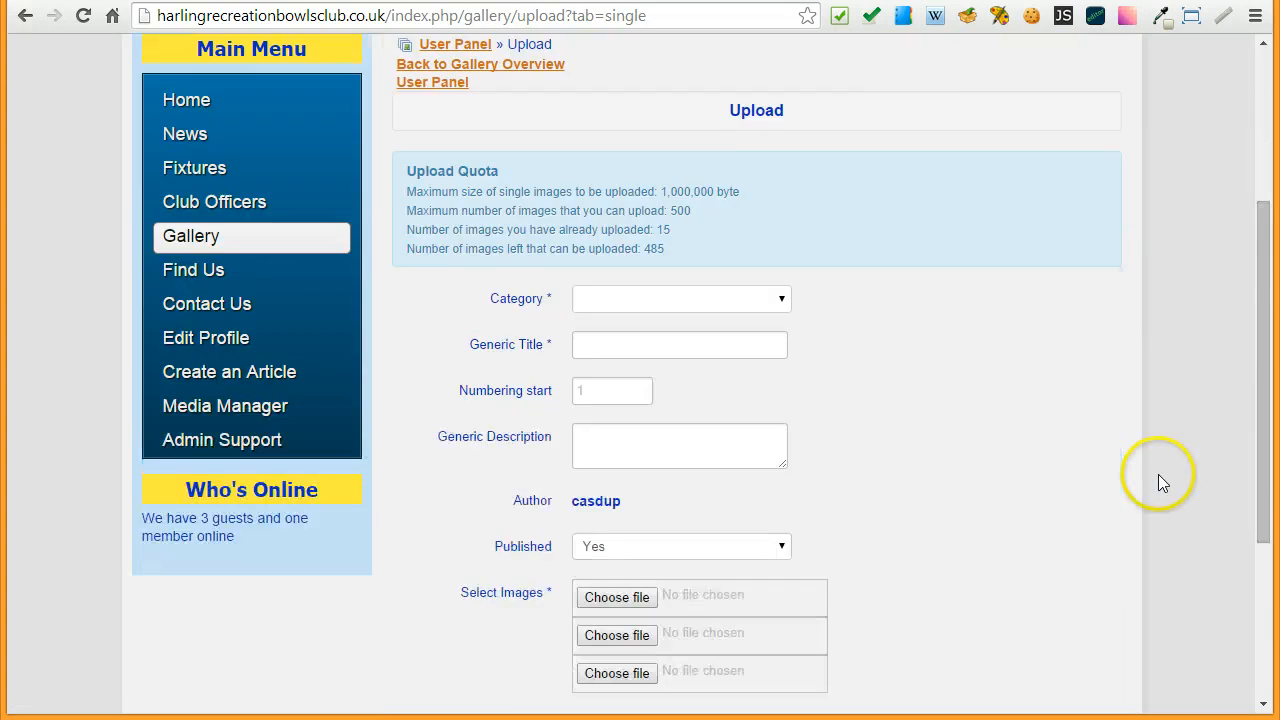
{"action": "left_click", "coordinate": [783, 301]}
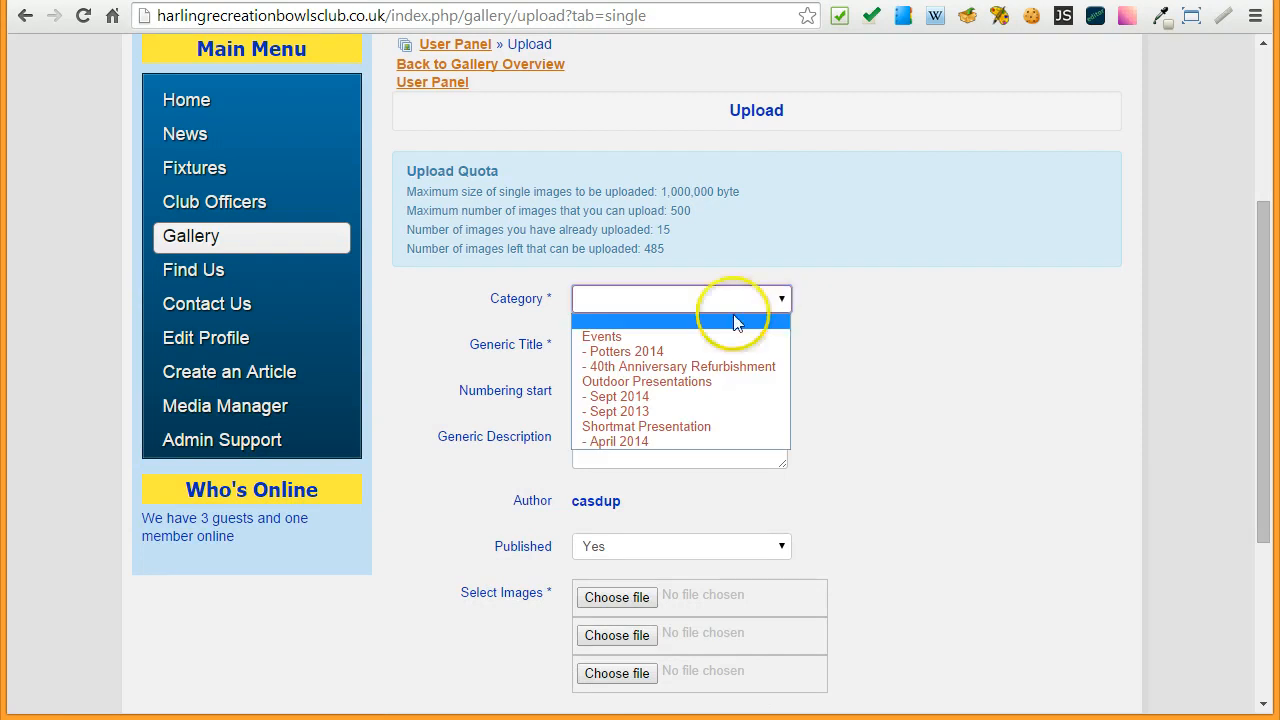
{"action": "left_click", "coordinate": [606, 353]}
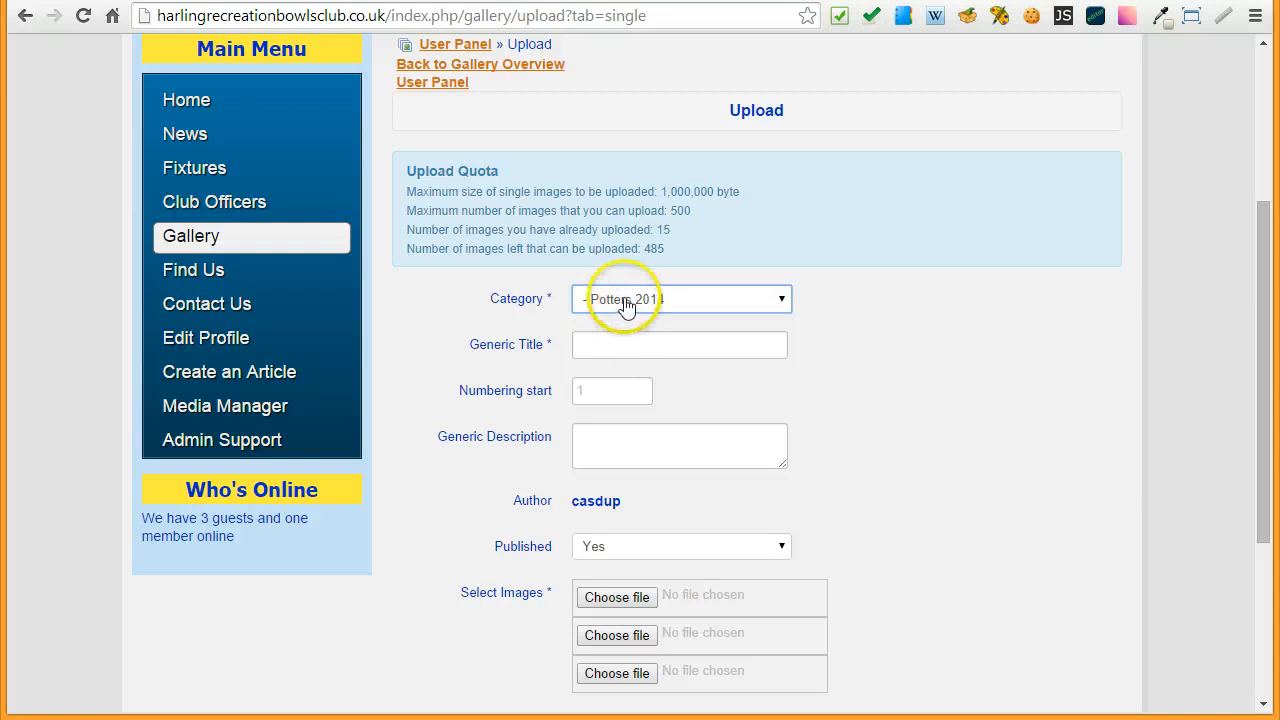
Step: Enter "Potters 2014" as the generic title and "Potters 2014 Photos" as the generic description
{"action": "left_click", "coordinate": [658, 345]}
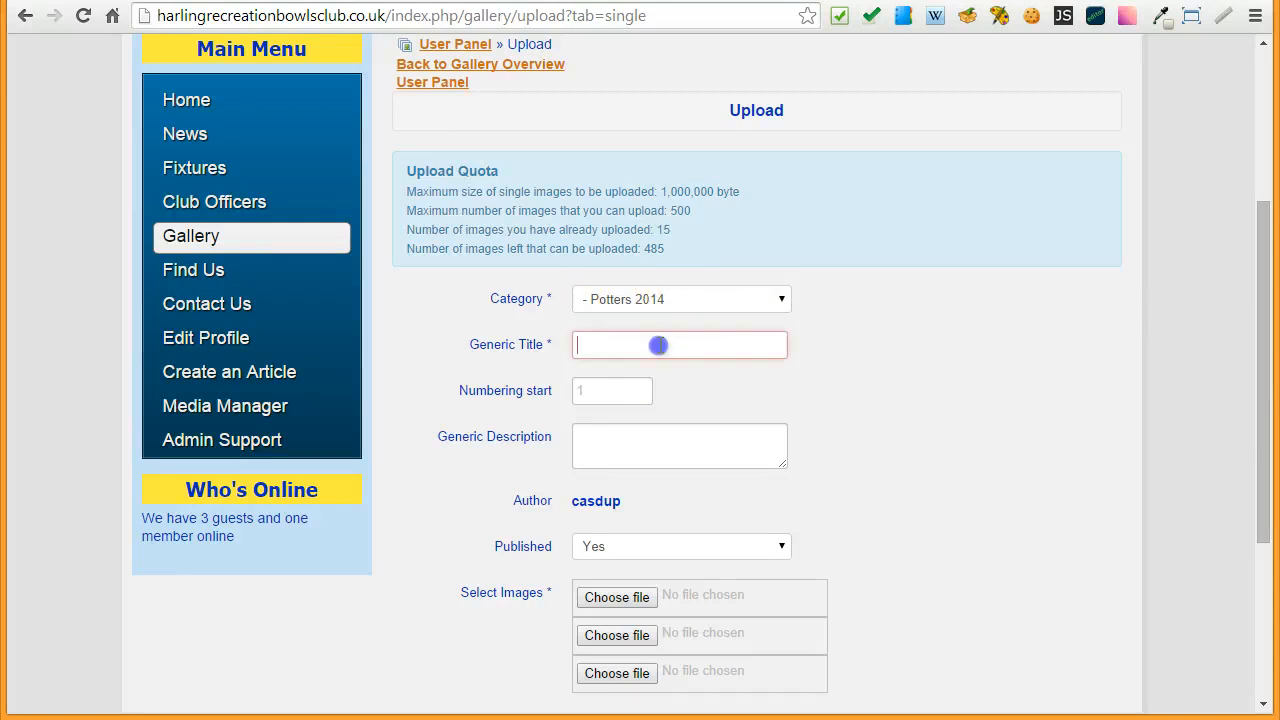
{"action": "type", "text": "P"}
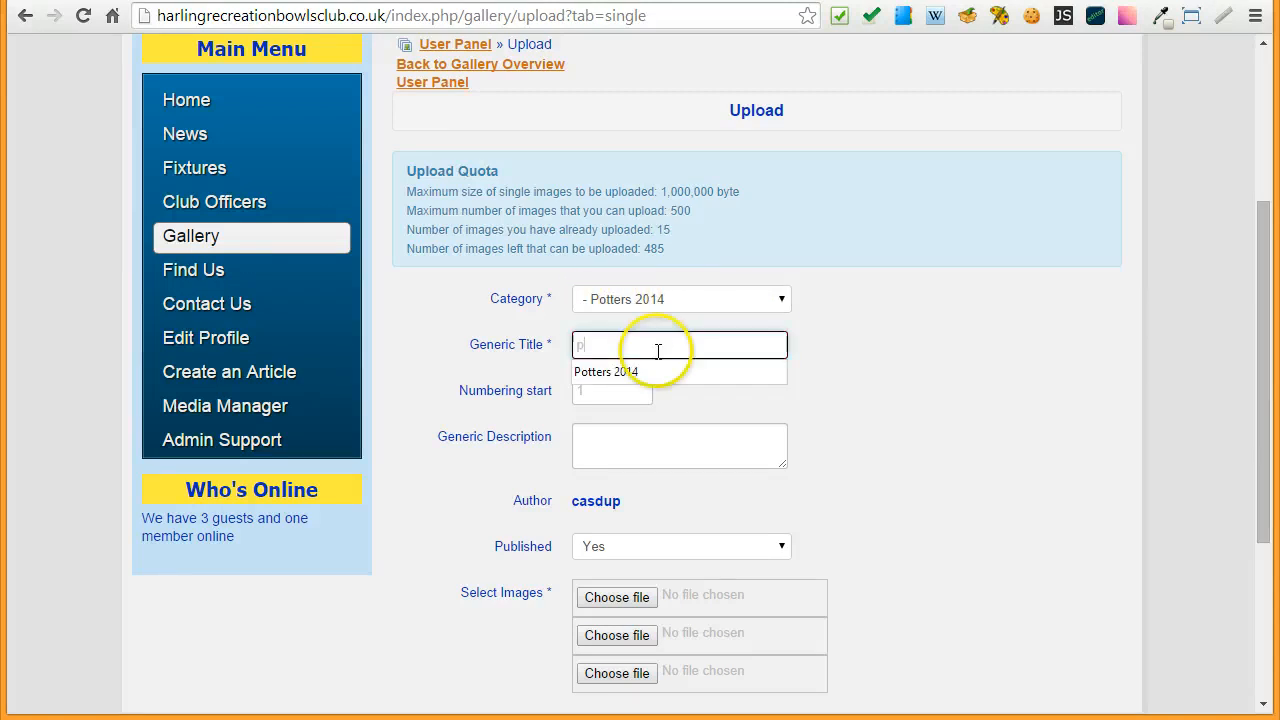
{"action": "left_click", "coordinate": [613, 379]}
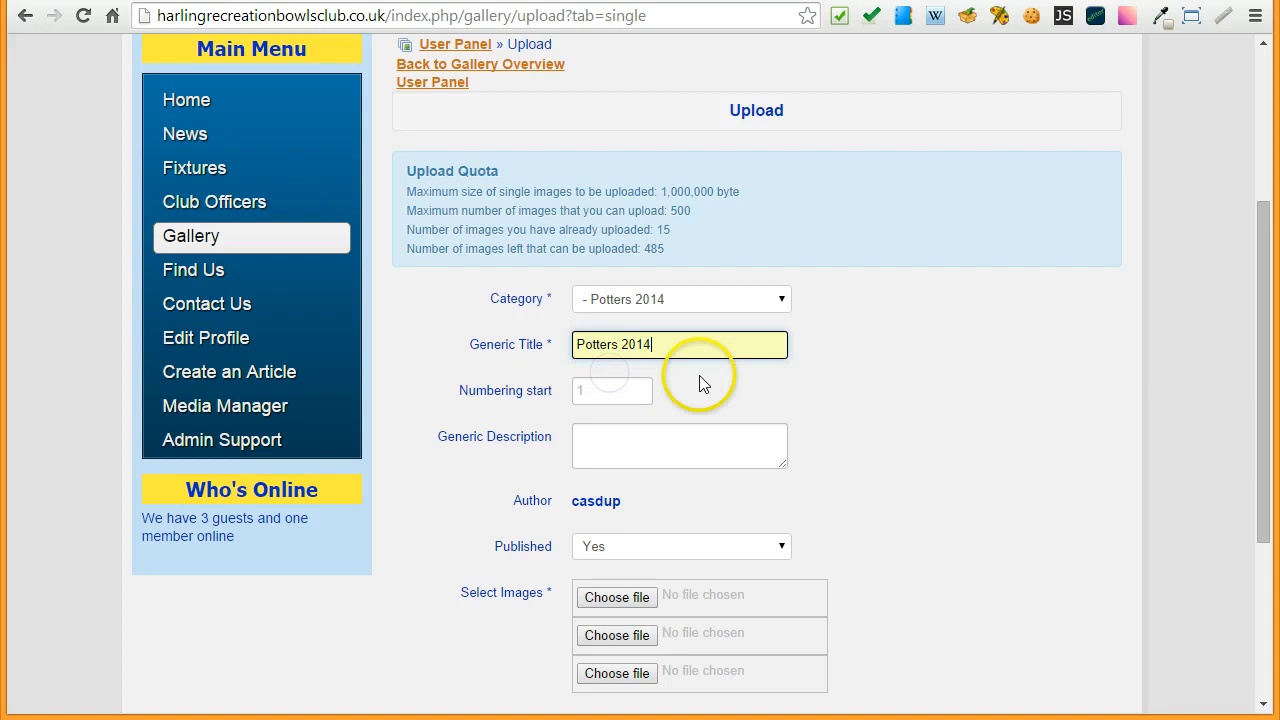
{"action": "left_click", "coordinate": [640, 437]}
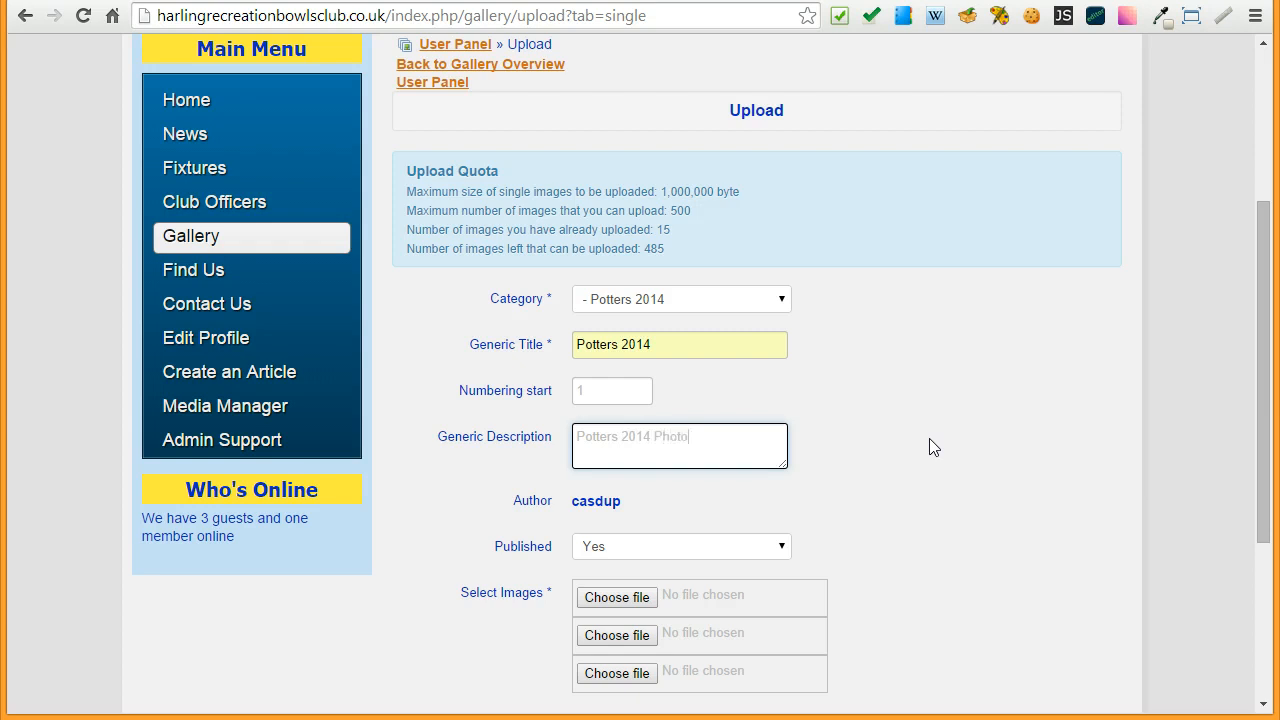
Step: Choose WP_20140830_004-800px.jpg, WP_20140830_009-px.jpg and WP_20140830_011.jpg as the three images, in that order, and upload them
{"action": "scroll", "coordinate": [951, 499], "scroll_direction": "down", "scroll_amount": 2}
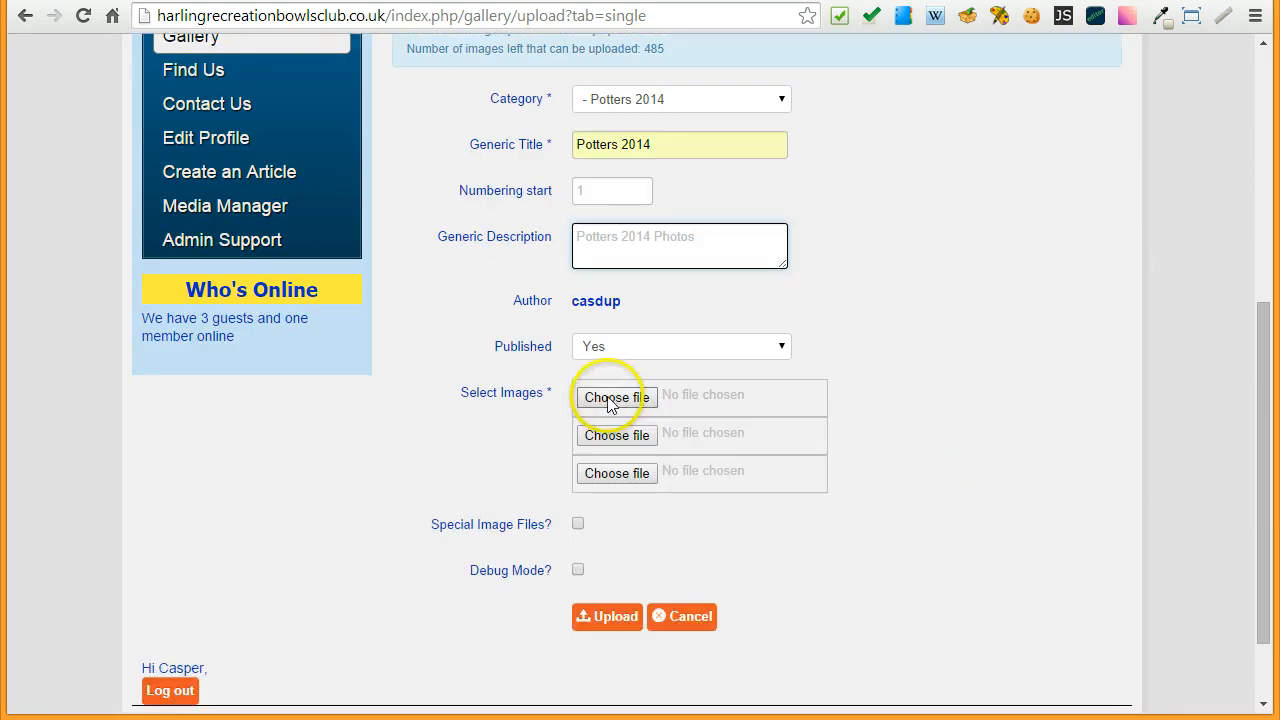
{"action": "left_click", "coordinate": [607, 400]}
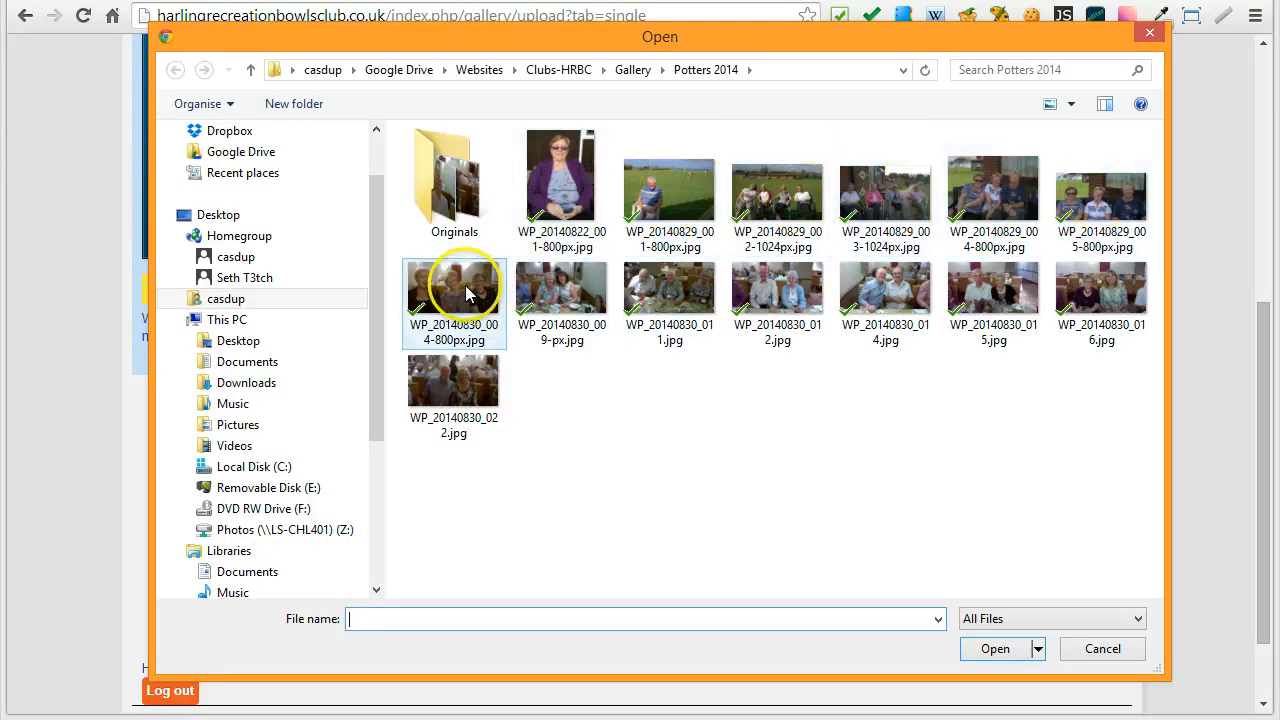
{"action": "left_click", "coordinate": [453, 293]}
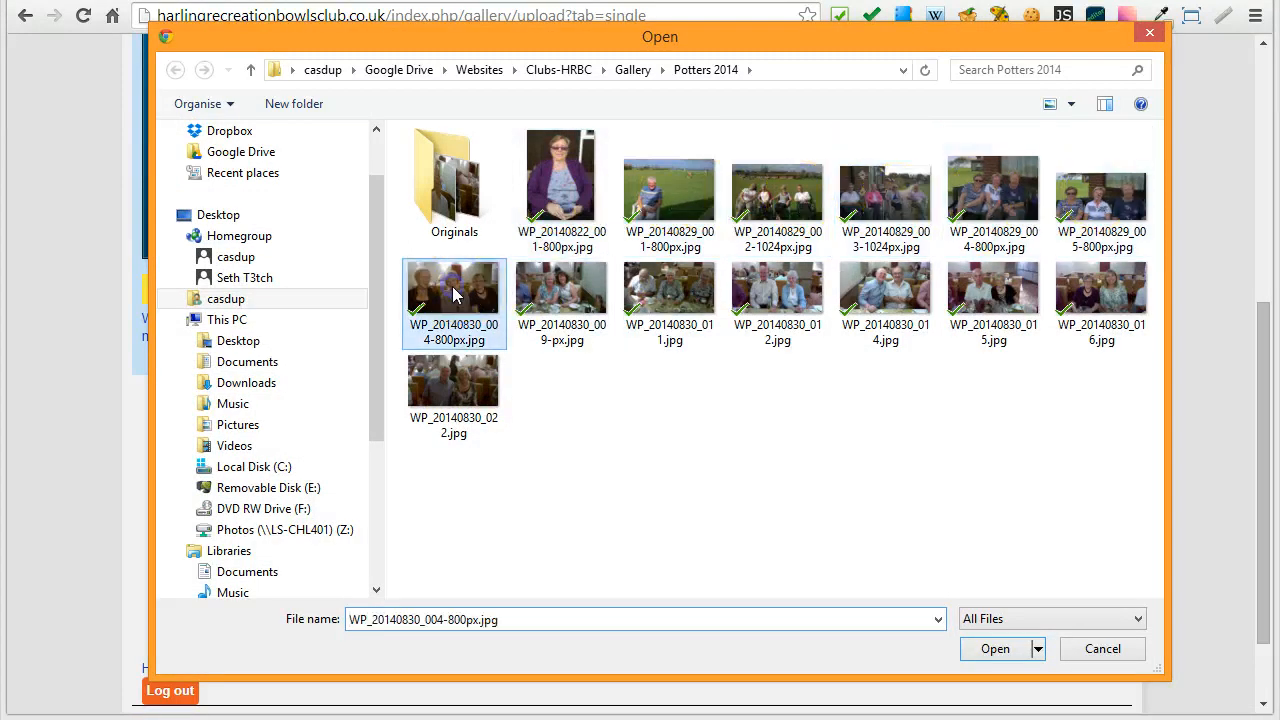
{"action": "left_click", "coordinate": [995, 649]}
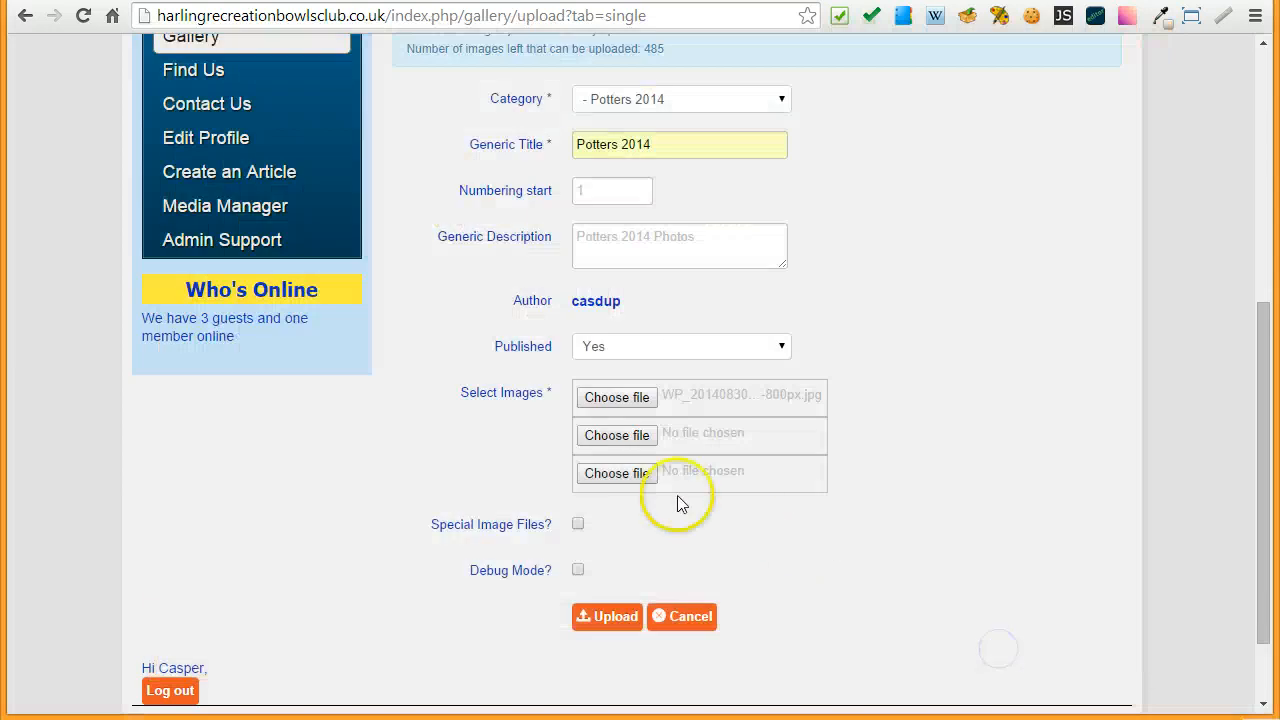
{"action": "left_click", "coordinate": [617, 435]}
{"action": "left_click", "coordinate": [560, 290]}
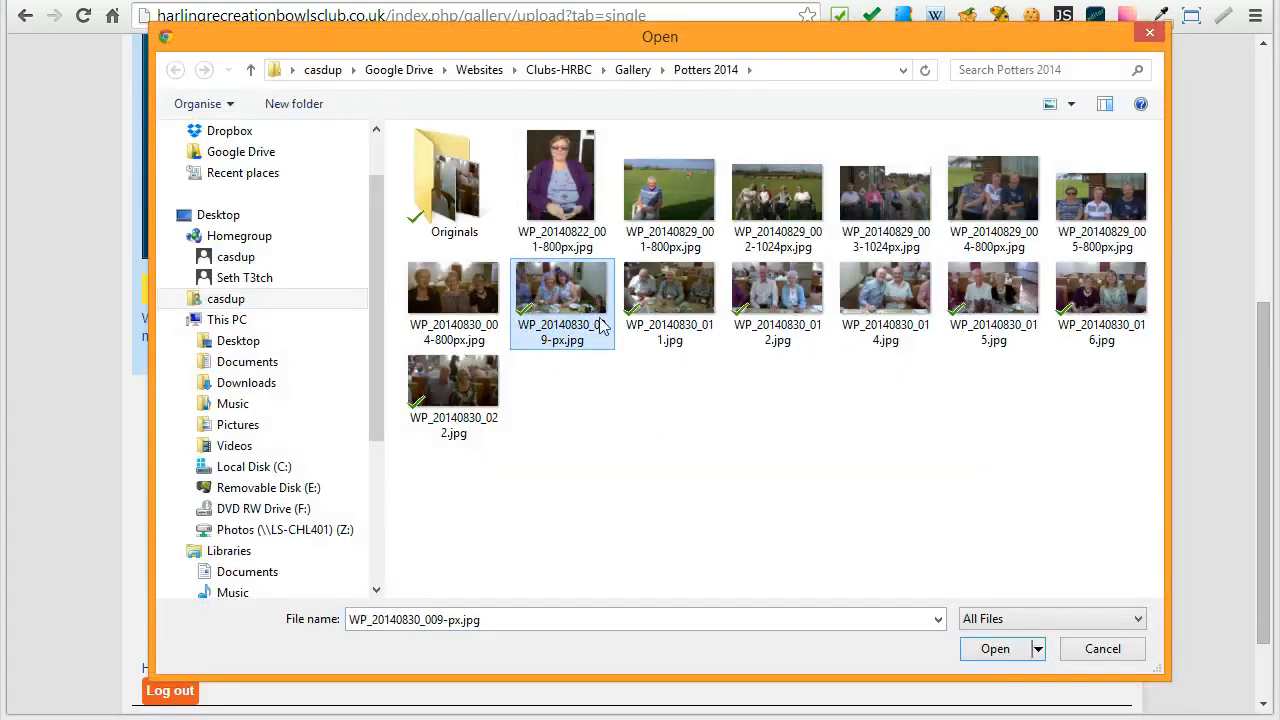
{"action": "left_click", "coordinate": [998, 646]}
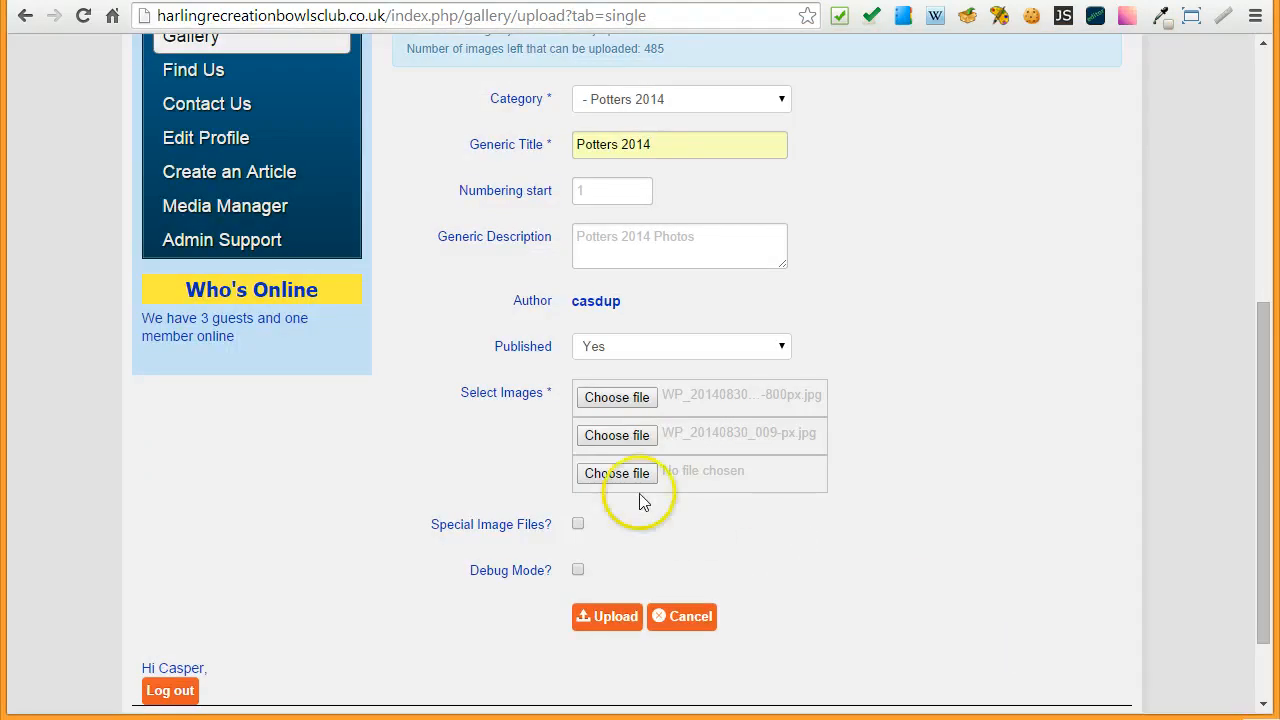
{"action": "left_click", "coordinate": [617, 474]}
{"action": "left_click", "coordinate": [665, 292]}
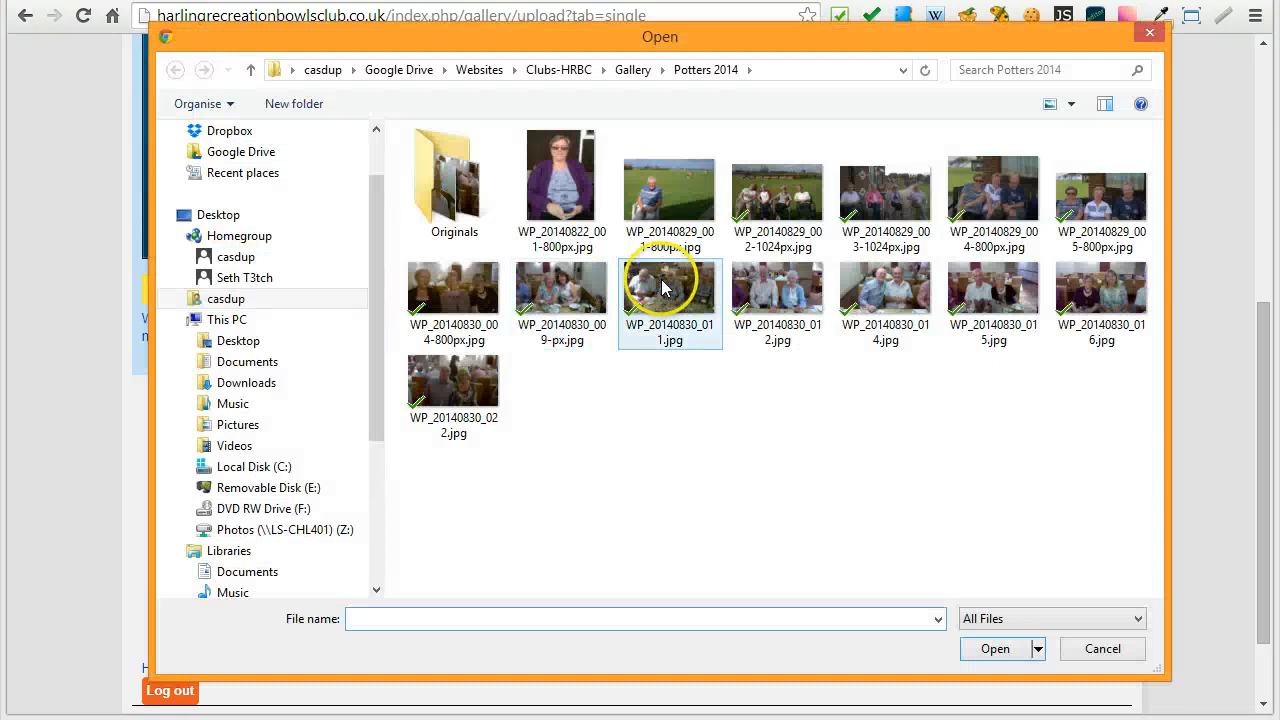
{"action": "left_click", "coordinate": [995, 650]}
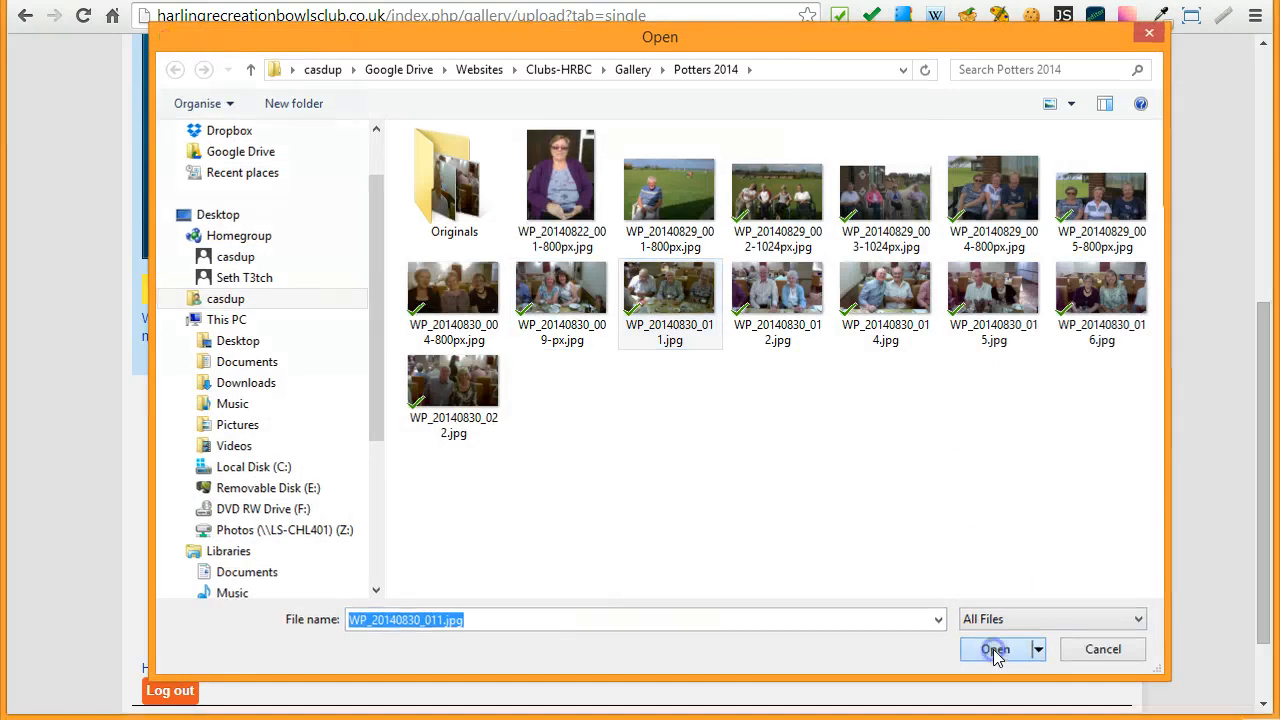
{"action": "left_click", "coordinate": [612, 617]}
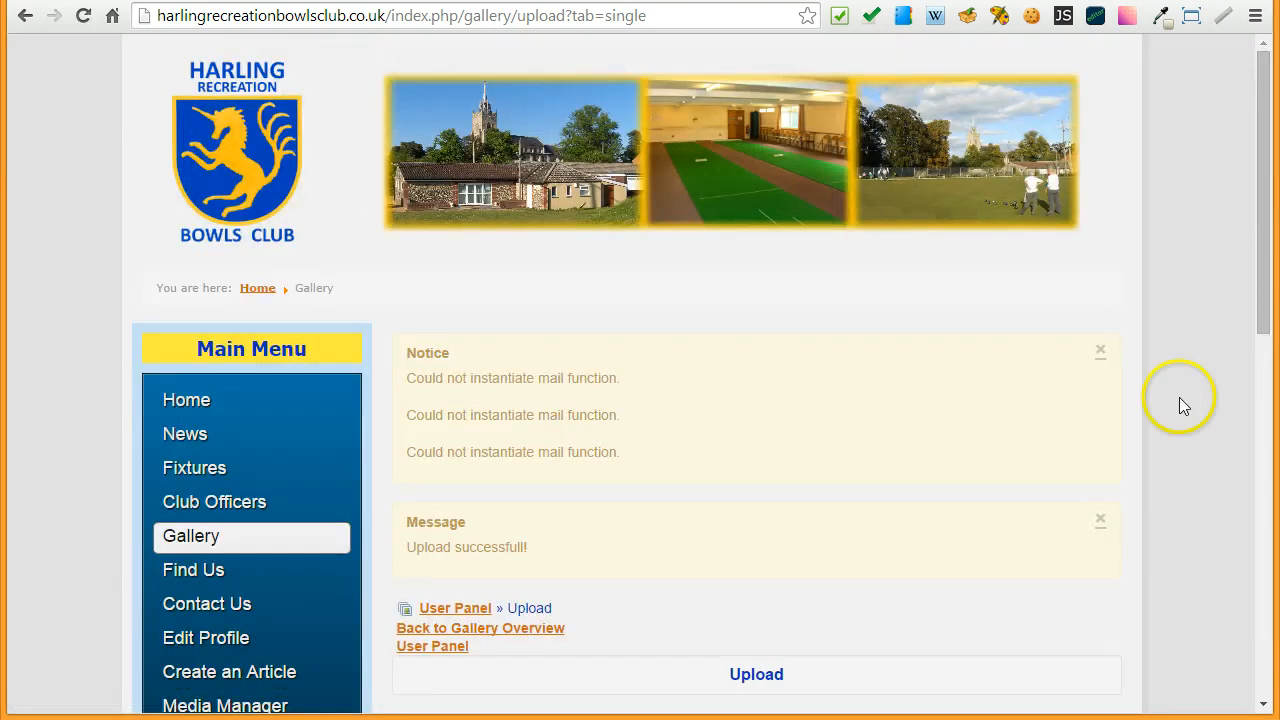
Step: Clear the notice and message shown after the upload and select Potters 2014 as the category for the next batch
{"action": "left_click", "coordinate": [1101, 352]}
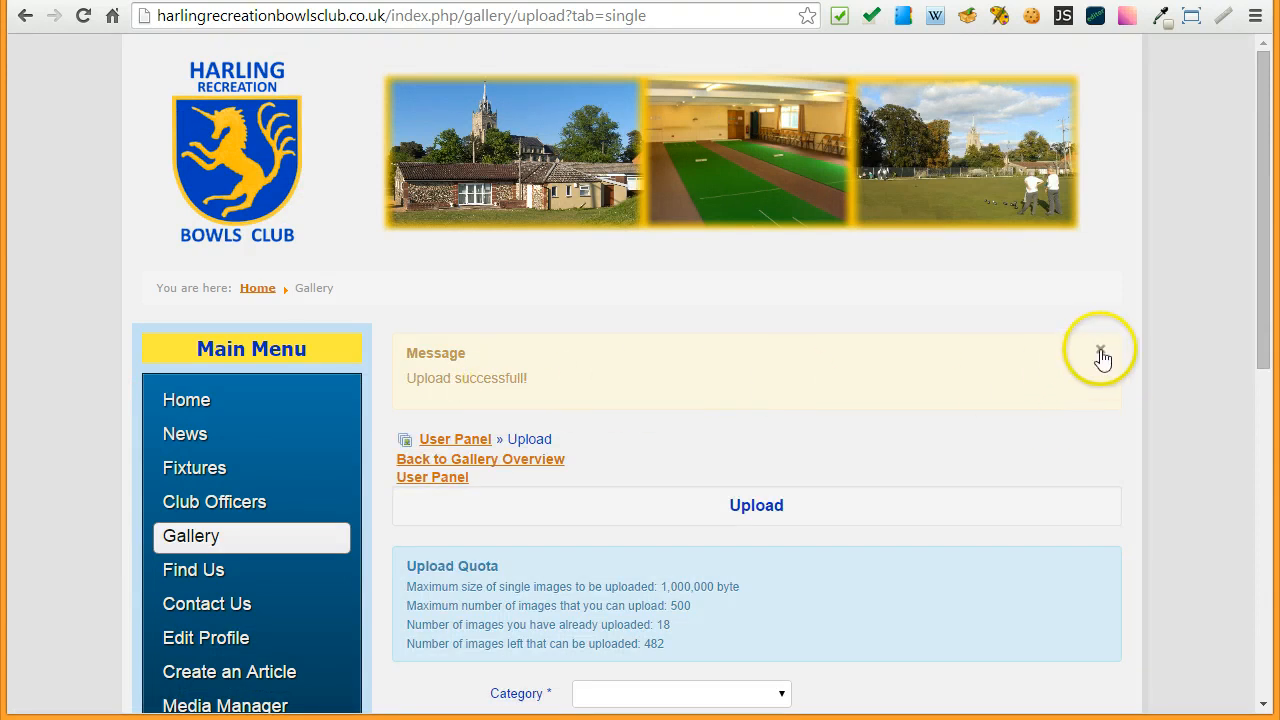
{"action": "left_click", "coordinate": [1100, 352]}
{"action": "scroll", "coordinate": [1227, 377], "scroll_direction": "down", "scroll_amount": 2}
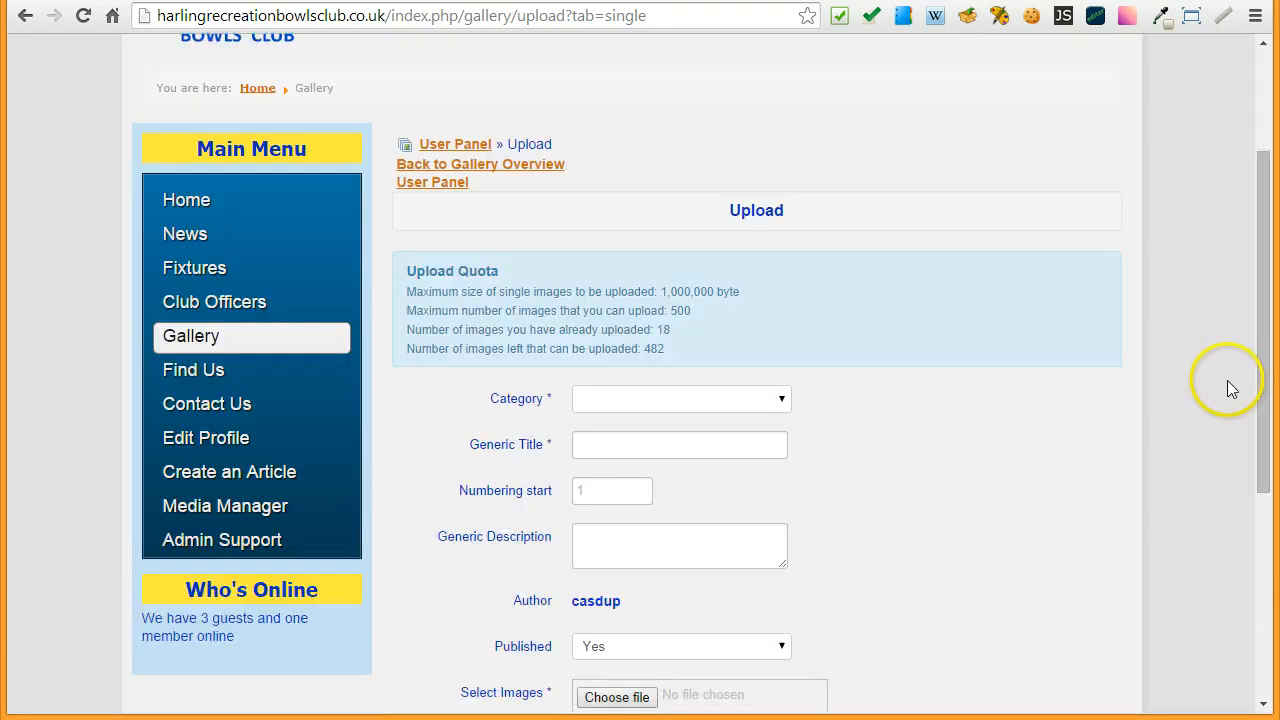
{"action": "left_click", "coordinate": [784, 401]}
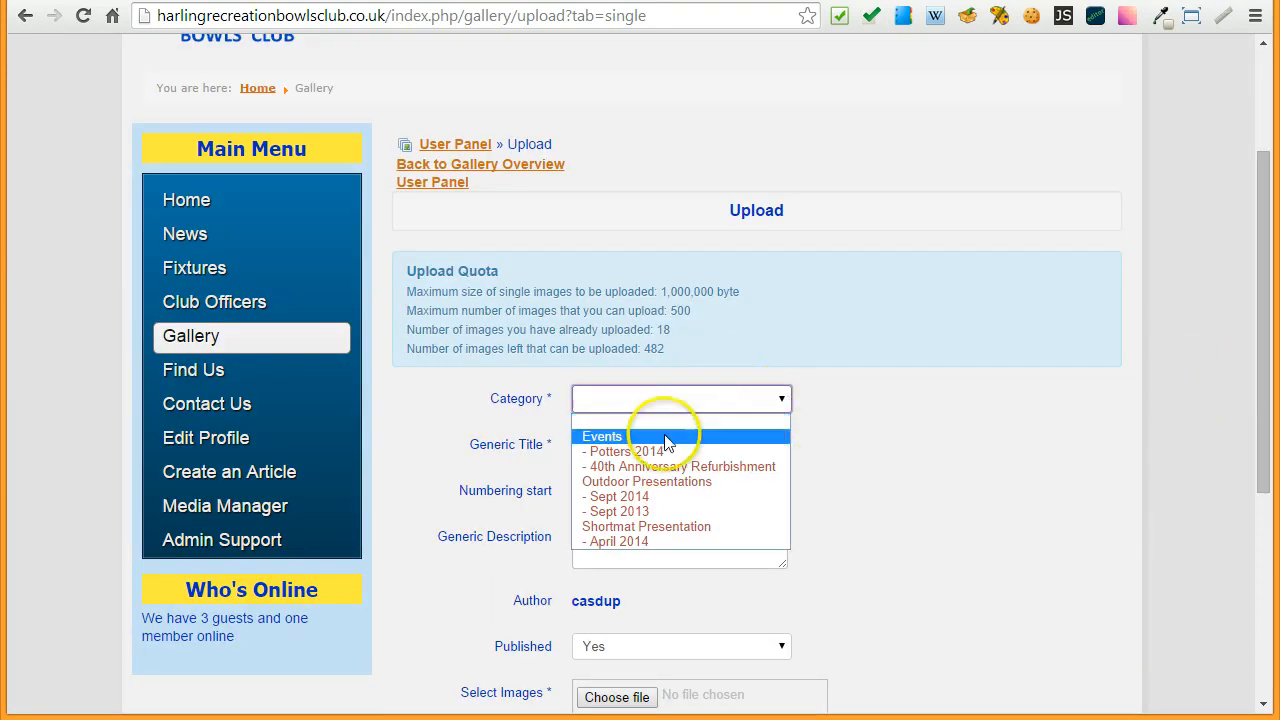
{"action": "left_click", "coordinate": [629, 450]}
Step: Fill in the generic title "Potters 2014" and the generic description "Potters 2014 Photos" for this batch
{"action": "scroll", "coordinate": [955, 433], "scroll_direction": "down", "scroll_amount": 1}
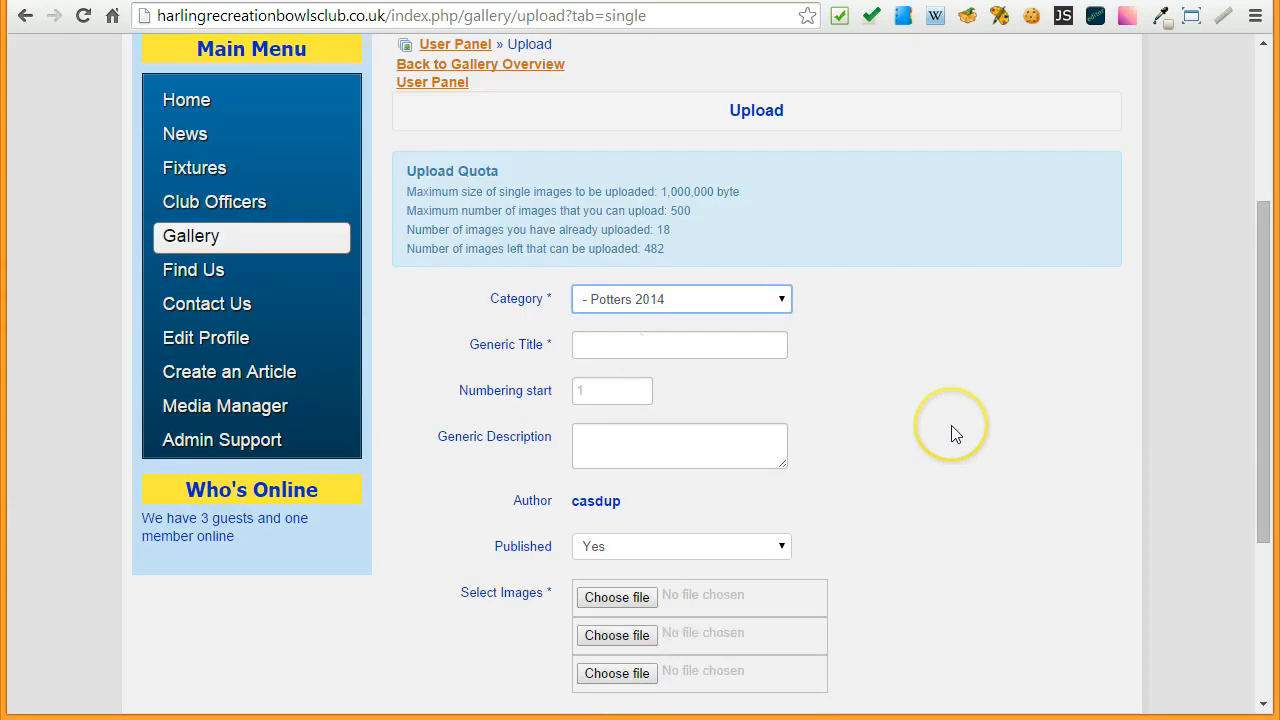
{"action": "left_click", "coordinate": [622, 350]}
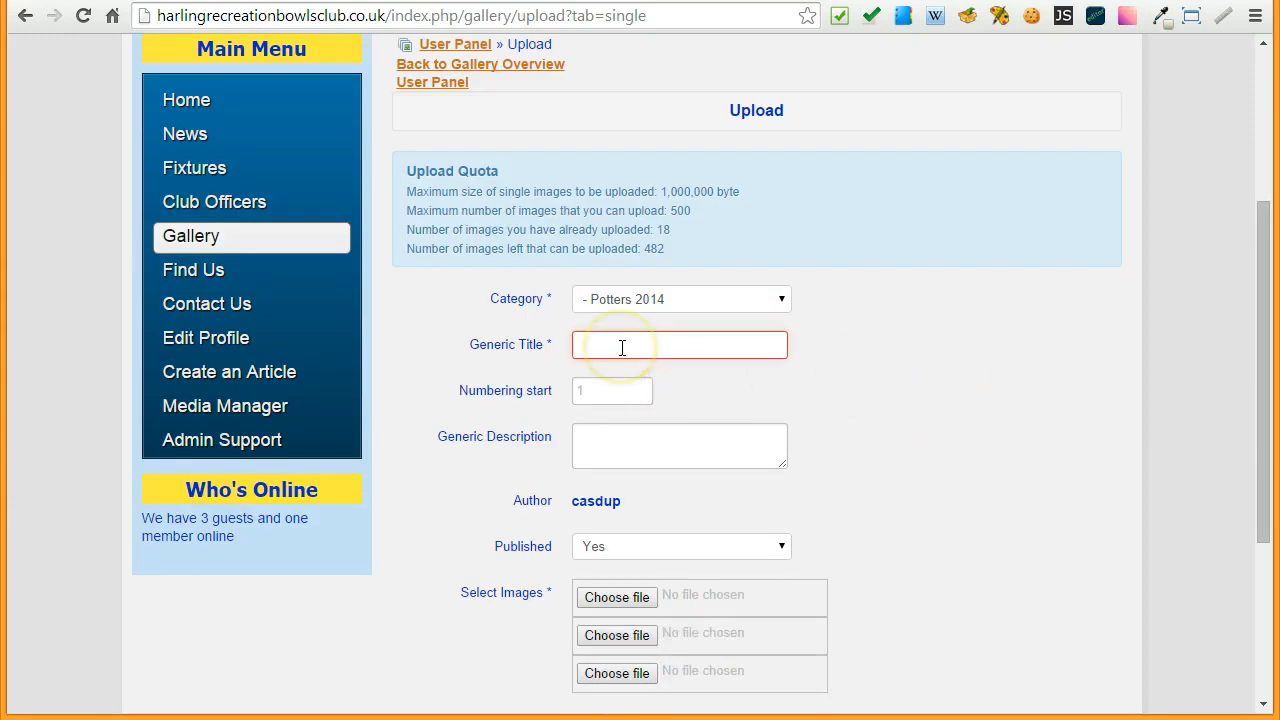
{"action": "type", "text": "P"}
{"action": "left_click", "coordinate": [609, 371]}
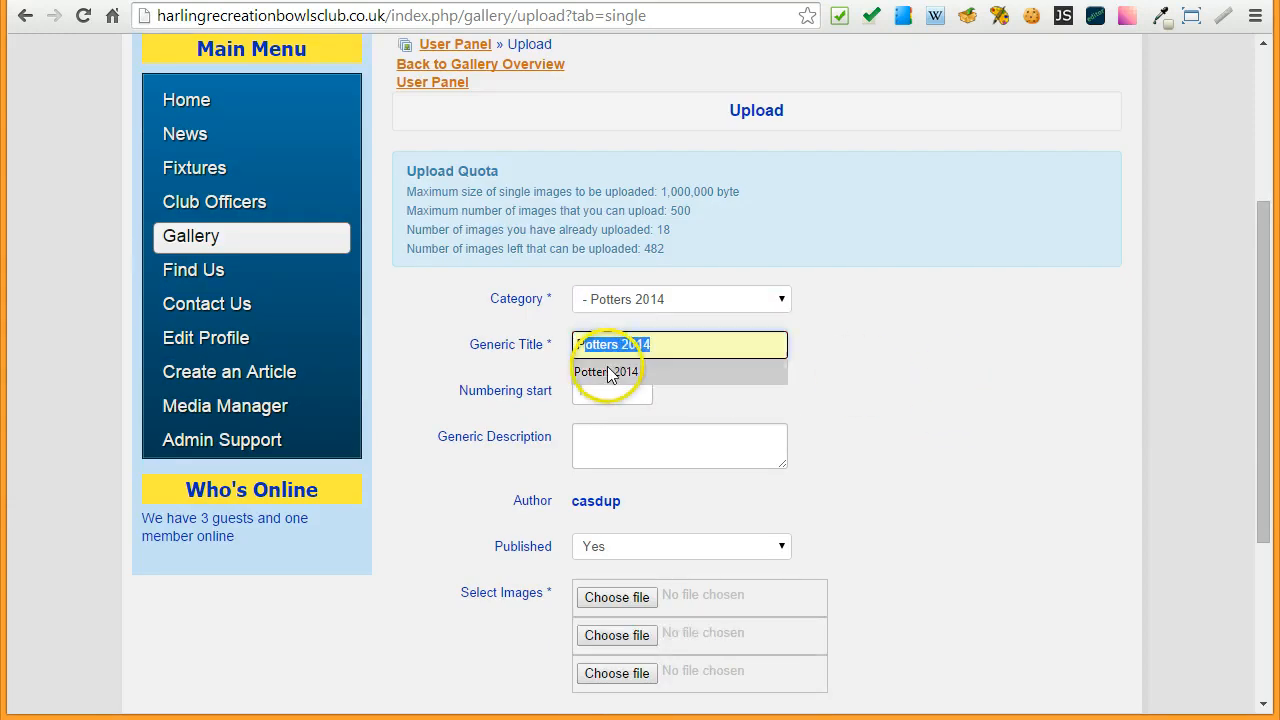
{"action": "left_click", "coordinate": [614, 444]}
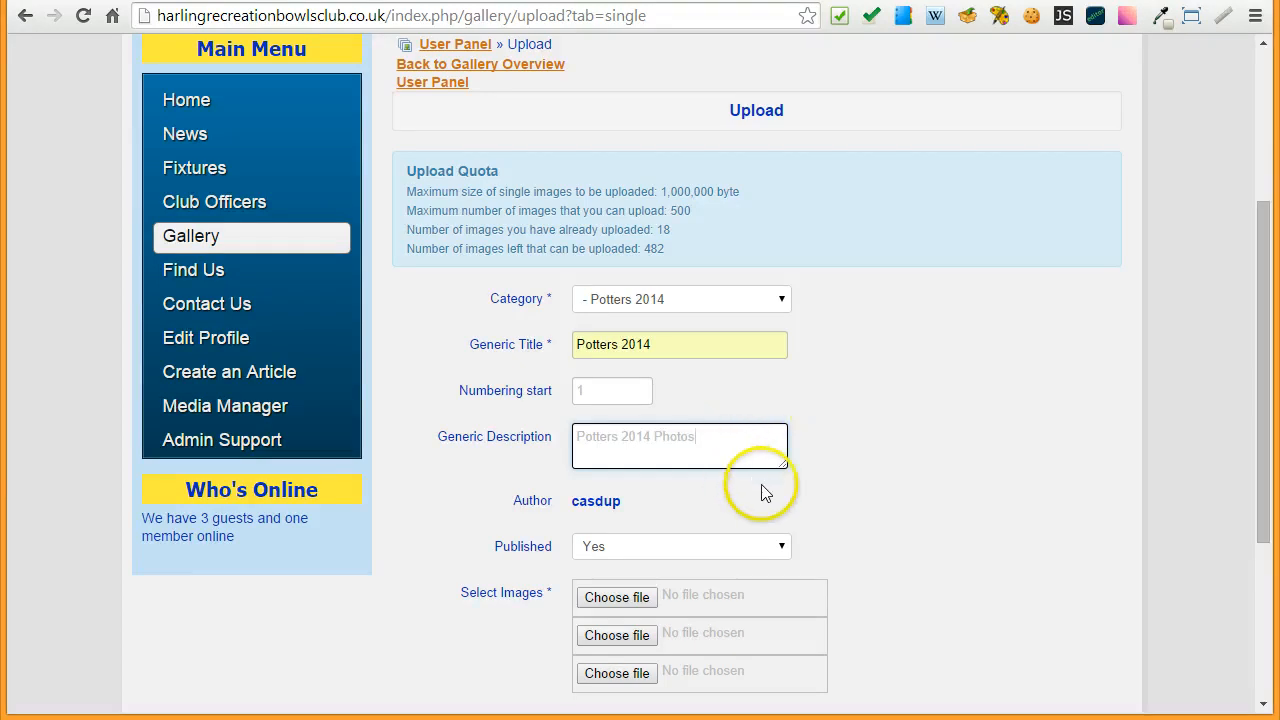
Step: Choose WP_20140830_012.jpg, WP_20140830_014.jpg and WP_20140830_015.jpg as the three images, in that order, and upload them
{"action": "scroll", "coordinate": [894, 506], "scroll_direction": "down", "scroll_amount": 2}
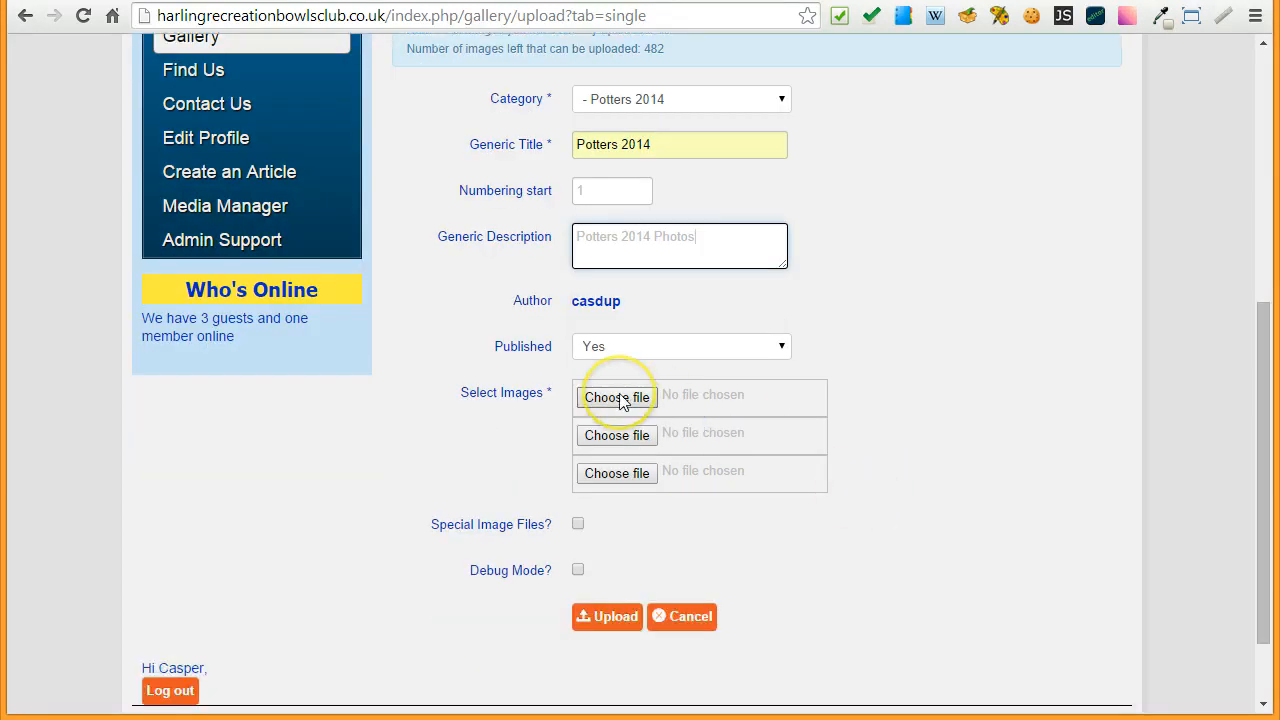
{"action": "left_click", "coordinate": [617, 398]}
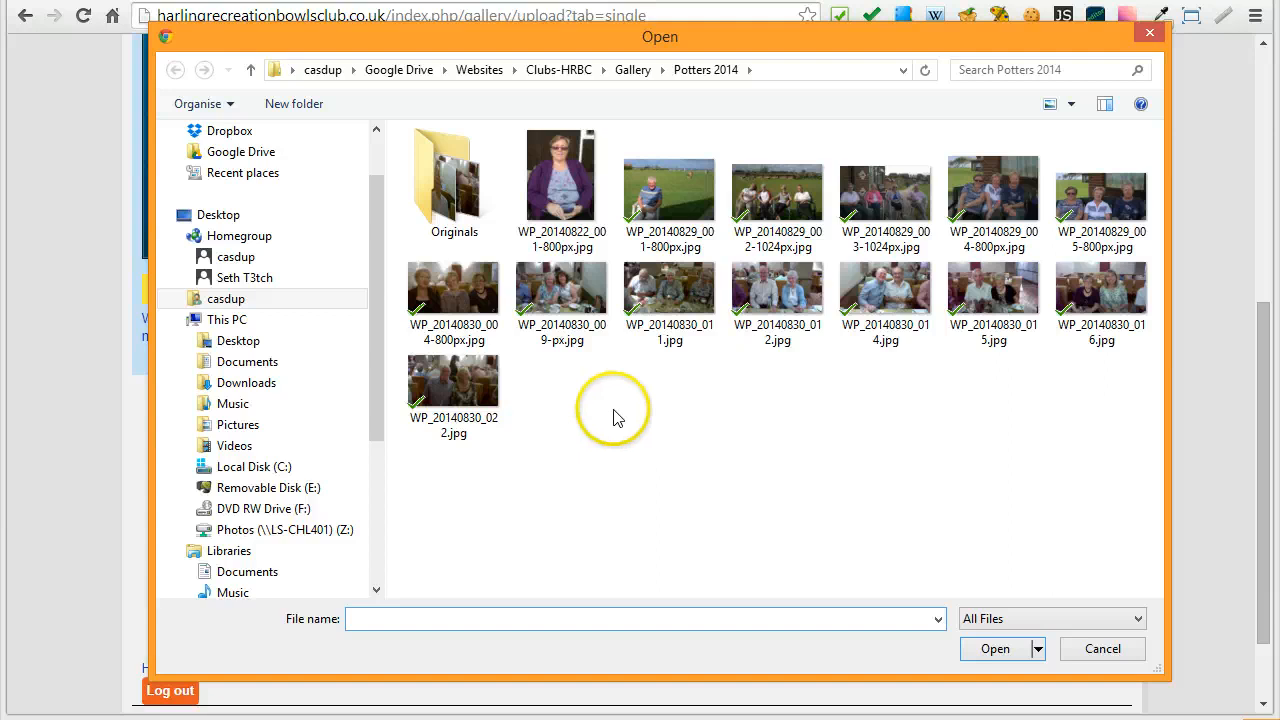
{"action": "left_click", "coordinate": [758, 293]}
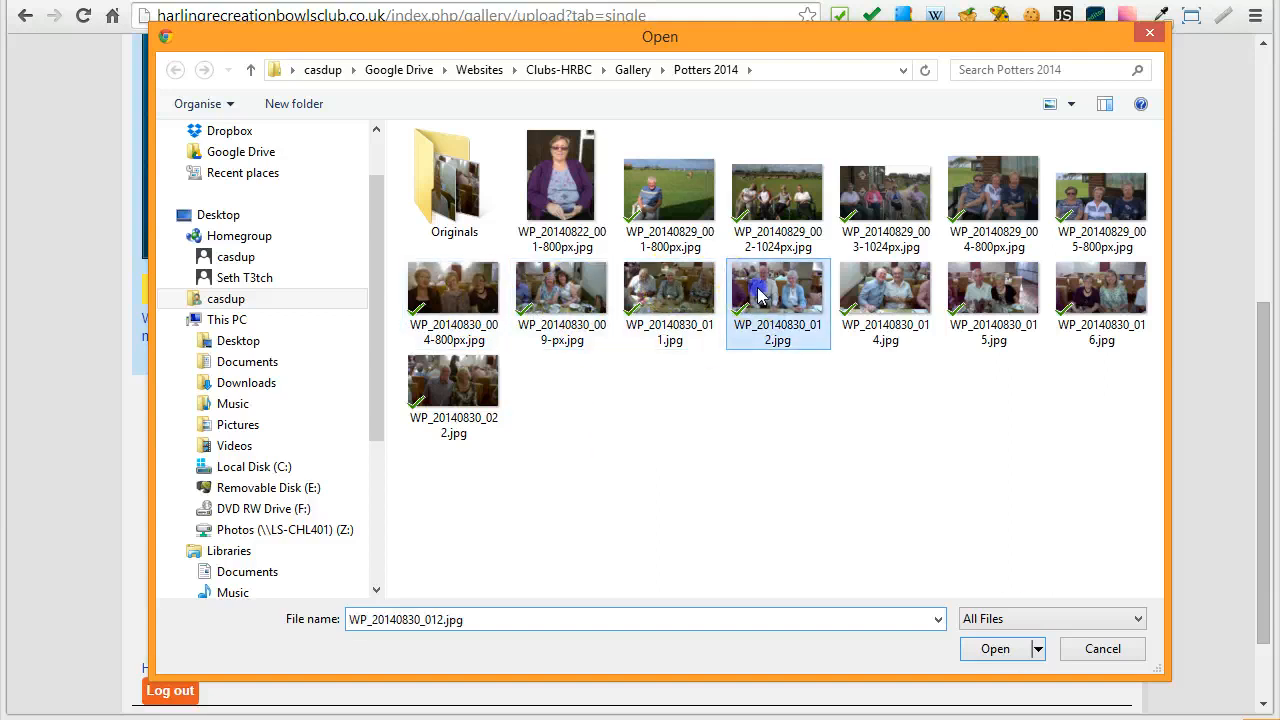
{"action": "left_click", "coordinate": [1000, 649]}
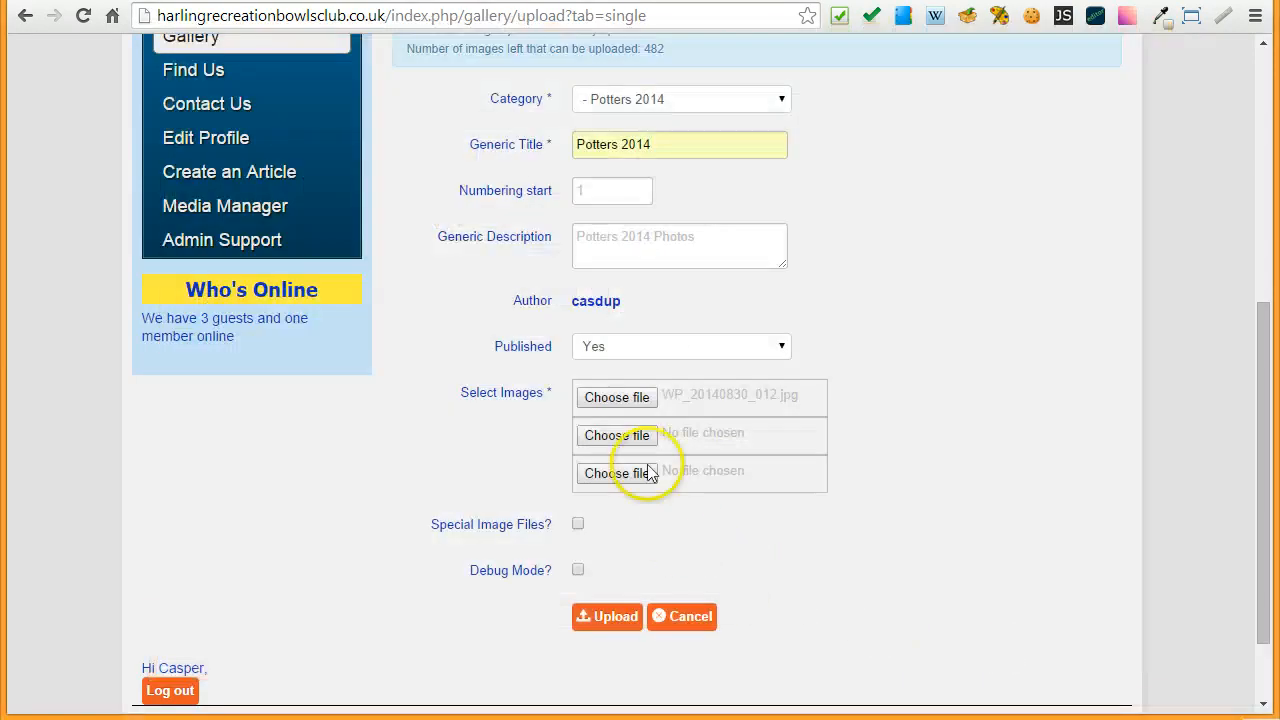
{"action": "left_click", "coordinate": [623, 435]}
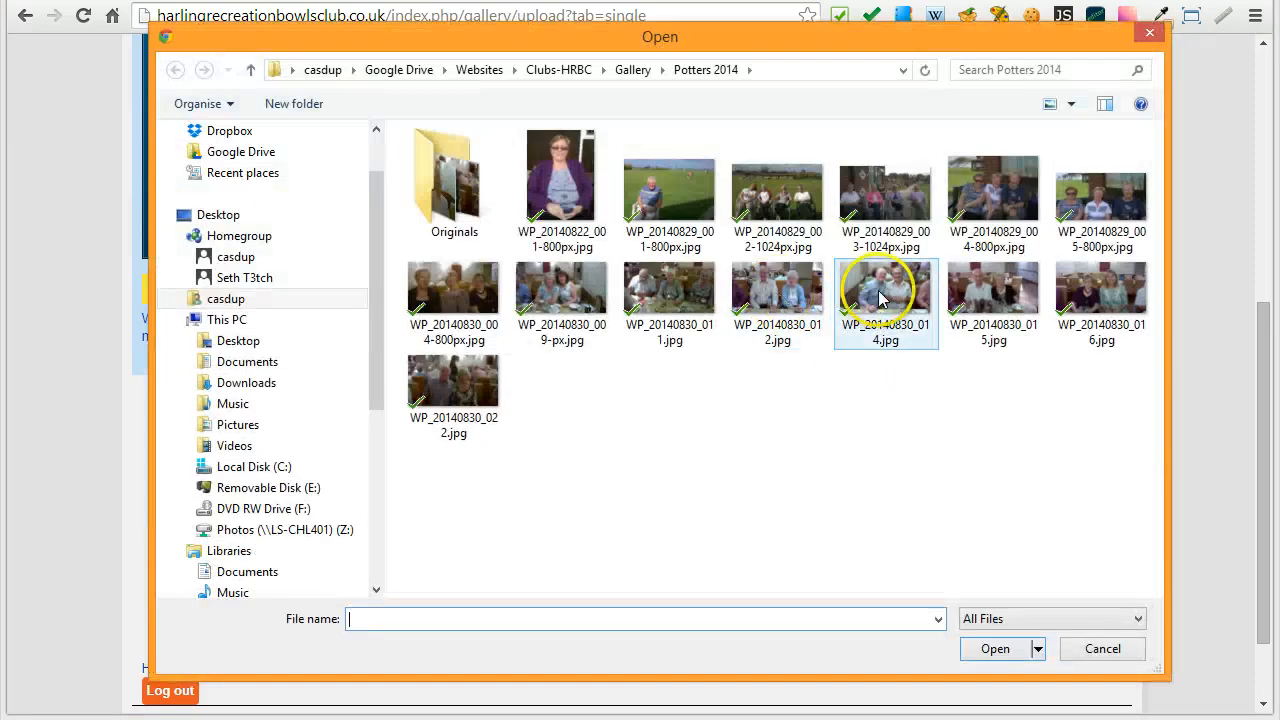
{"action": "left_click", "coordinate": [878, 292]}
{"action": "left_click", "coordinate": [1000, 649]}
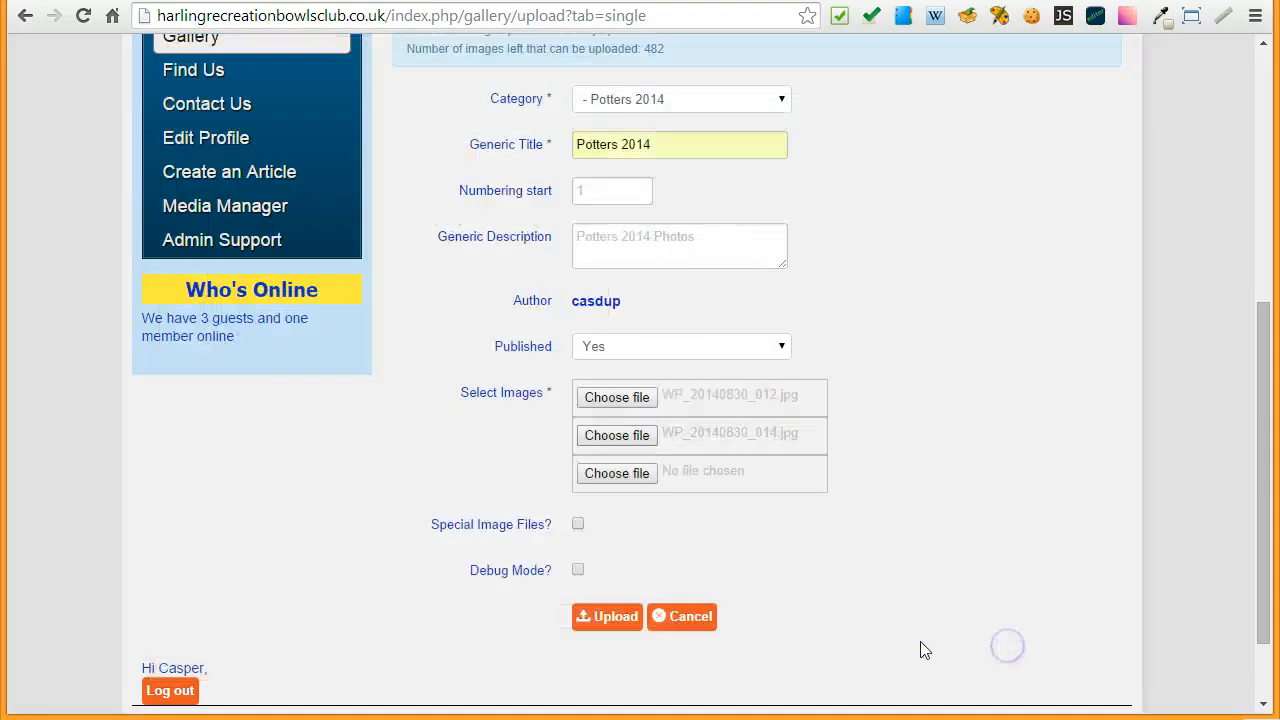
{"action": "left_click", "coordinate": [716, 485]}
{"action": "left_click", "coordinate": [614, 474]}
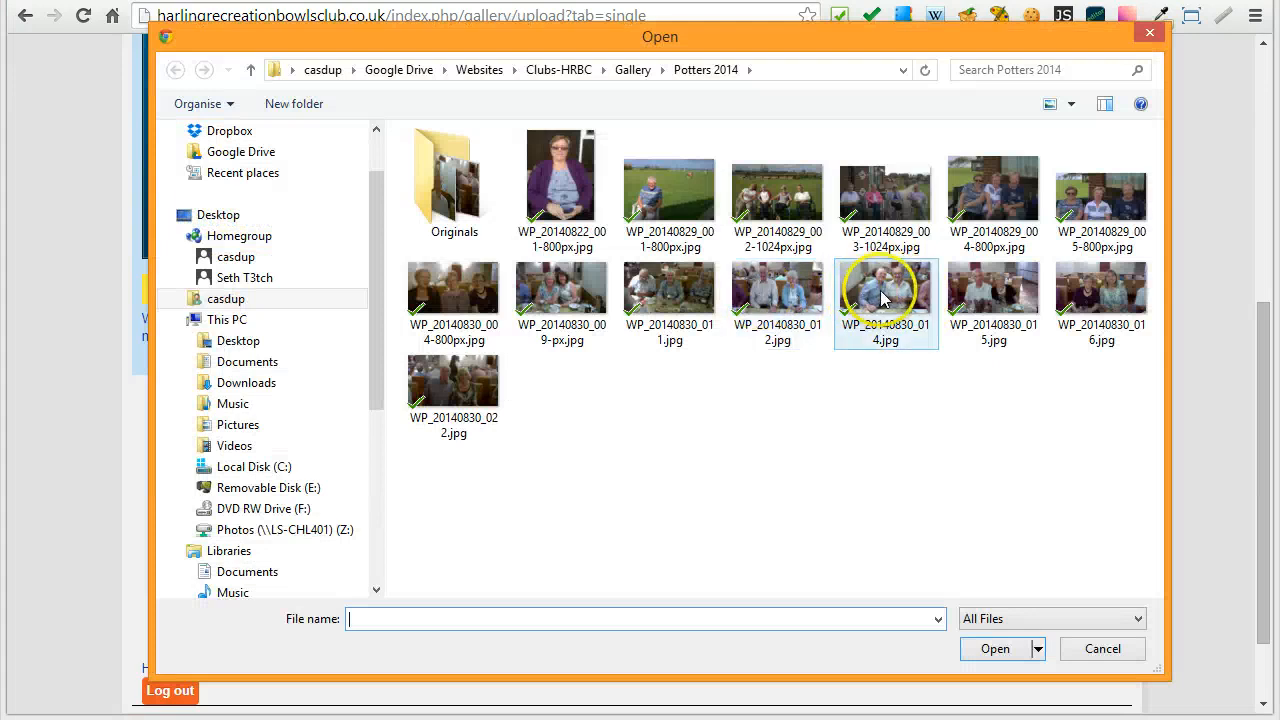
{"action": "left_click", "coordinate": [1003, 302]}
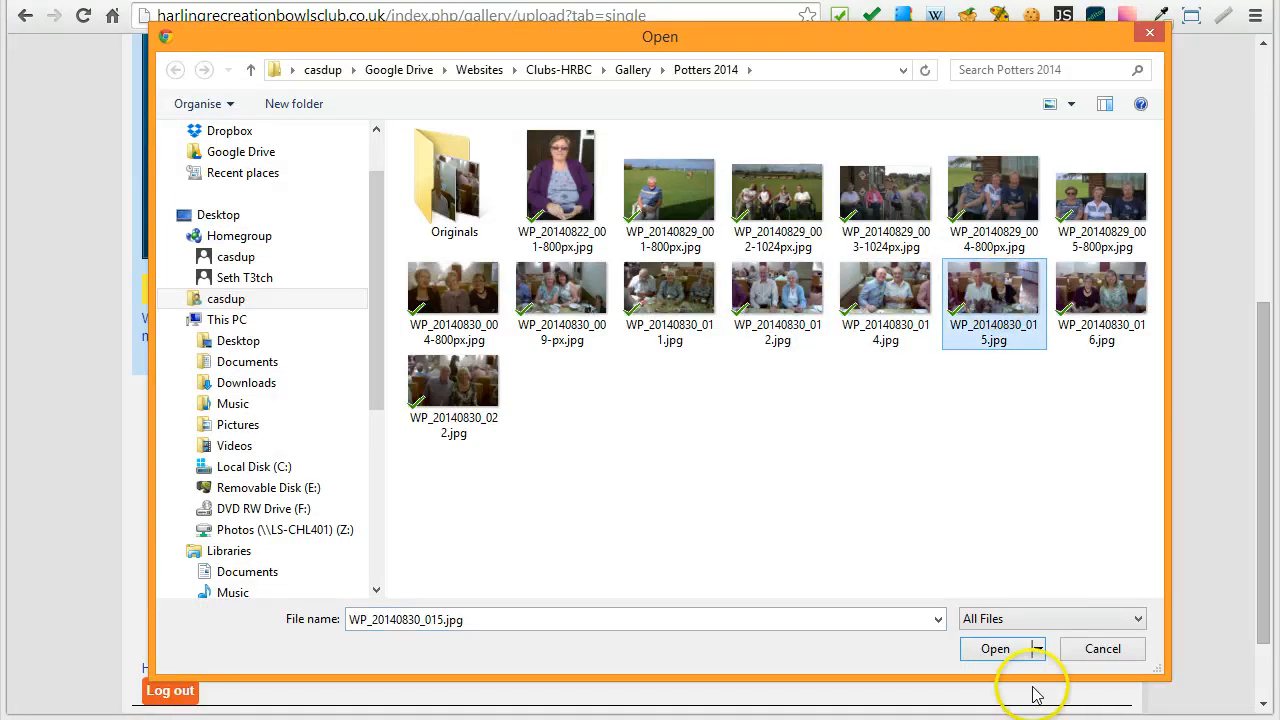
{"action": "left_click", "coordinate": [995, 649]}
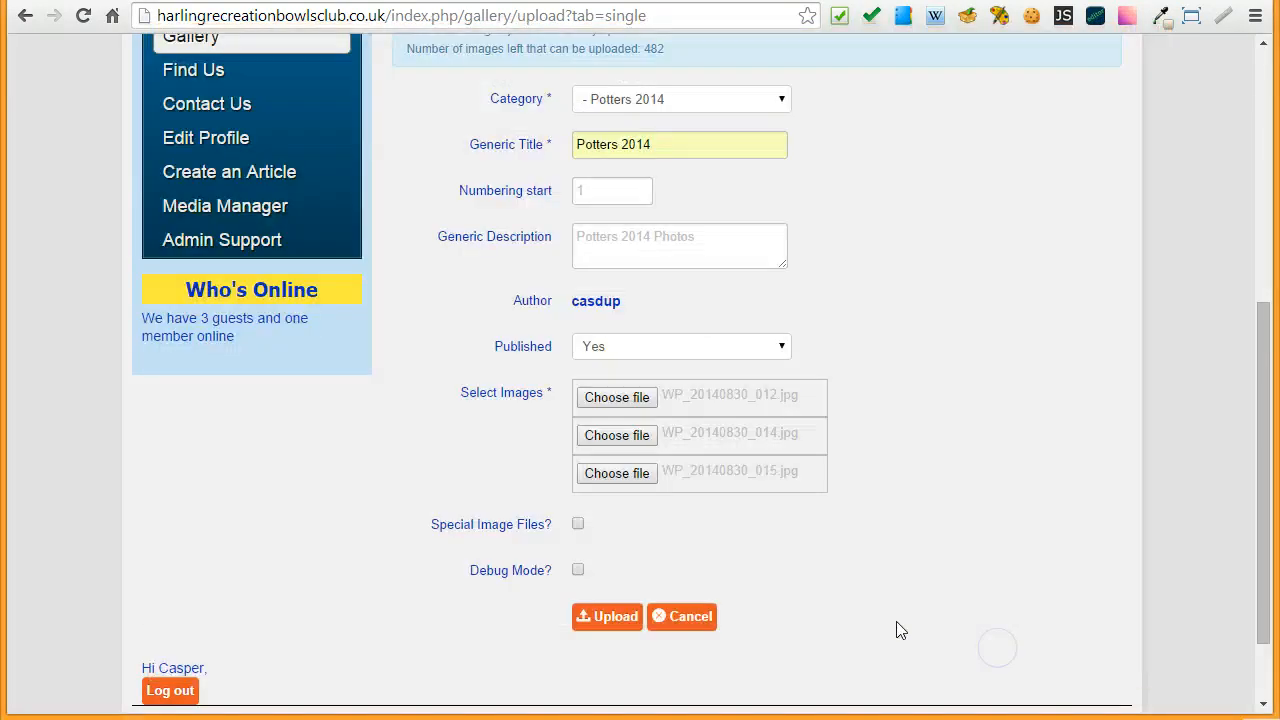
{"action": "left_click", "coordinate": [604, 618]}
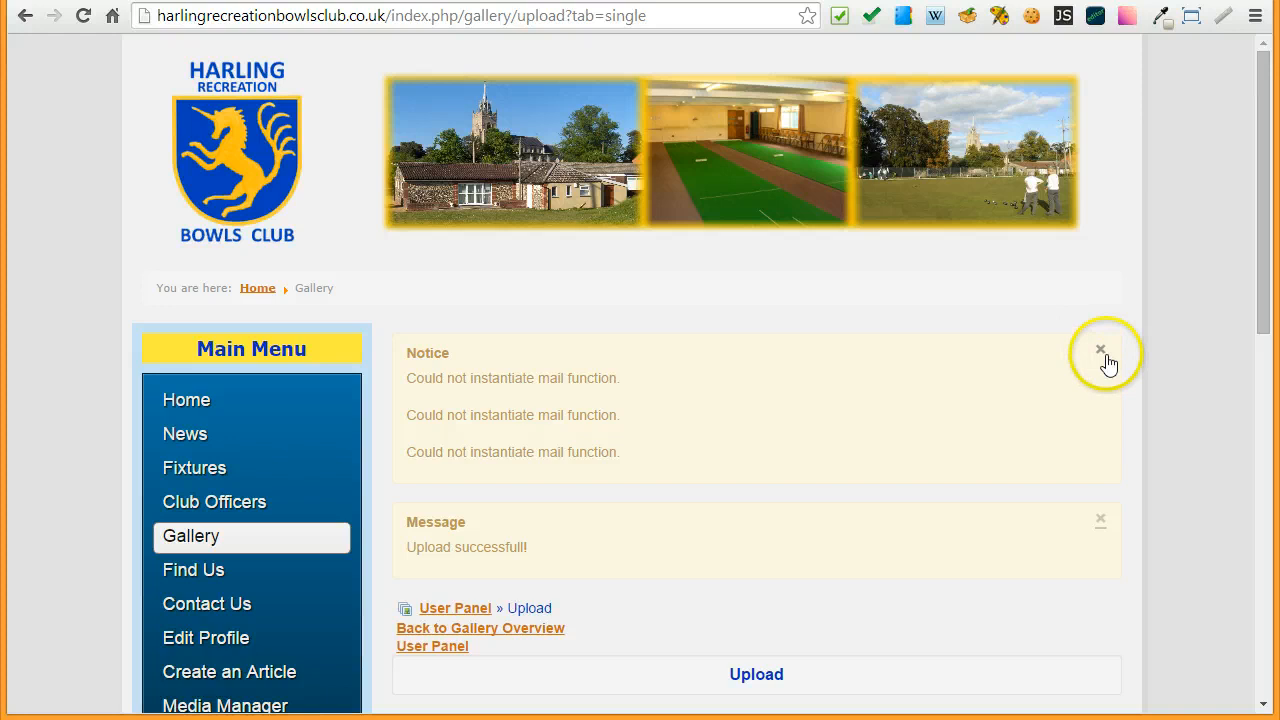
Step: Dismiss the upload notice and message and select Potters 2014 as the category for the final batch
{"action": "left_click", "coordinate": [1099, 352]}
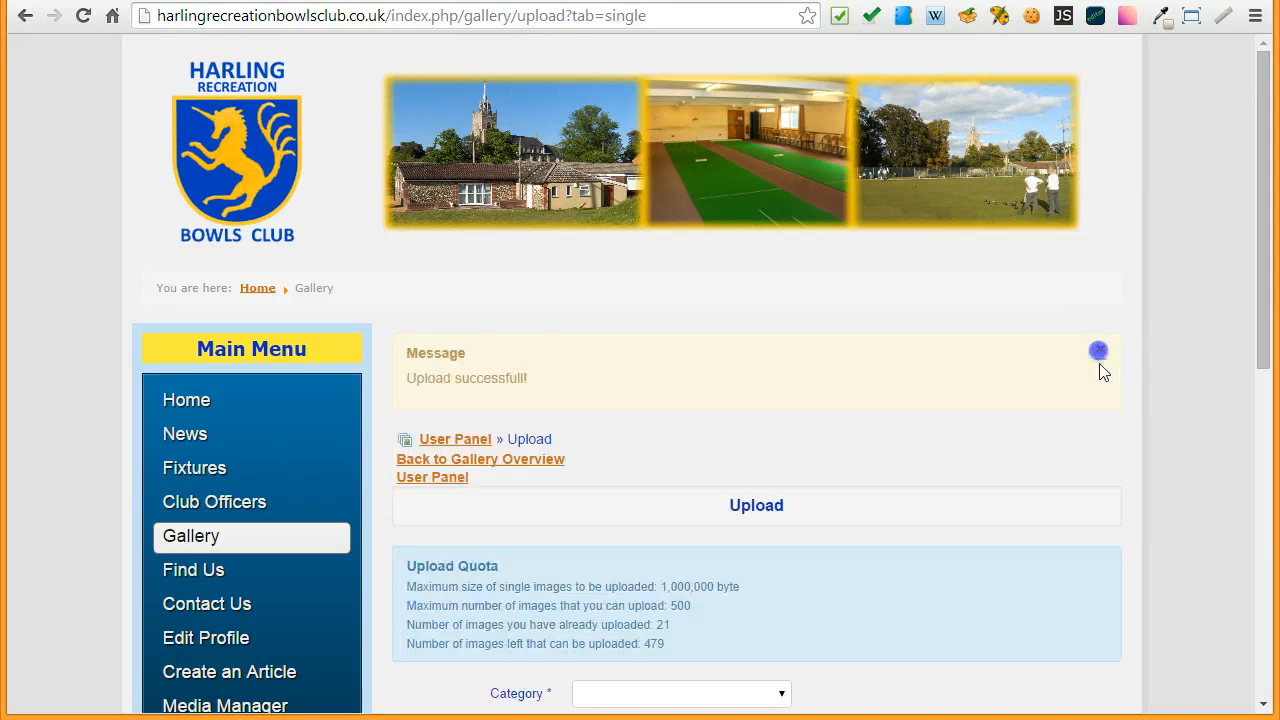
{"action": "left_click", "coordinate": [1098, 351]}
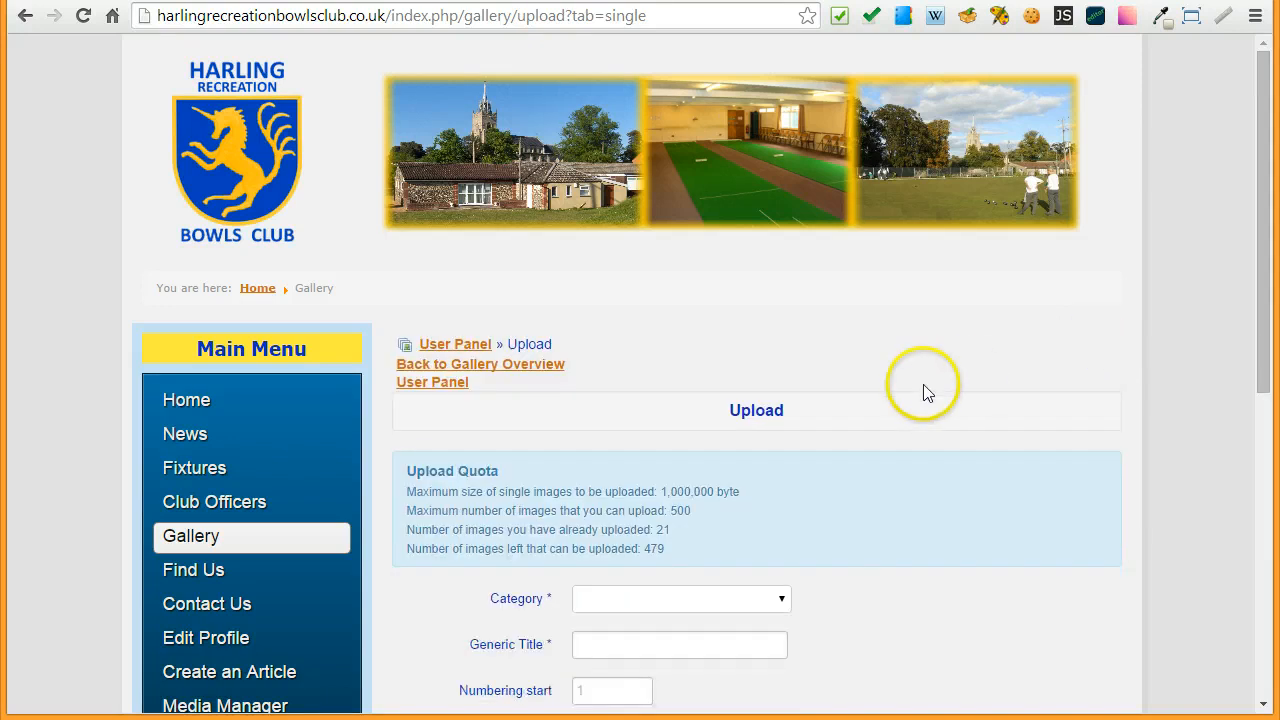
{"action": "scroll", "coordinate": [1017, 434], "scroll_direction": "down", "scroll_amount": 2}
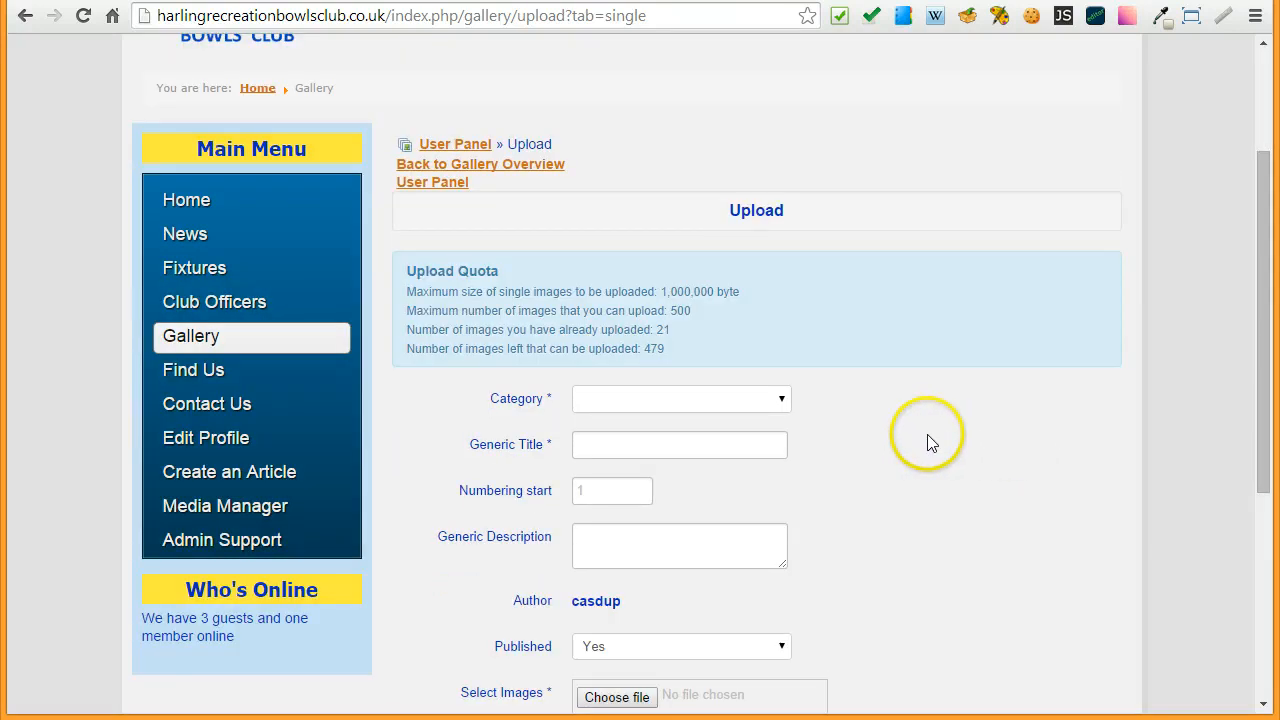
{"action": "left_click", "coordinate": [663, 399]}
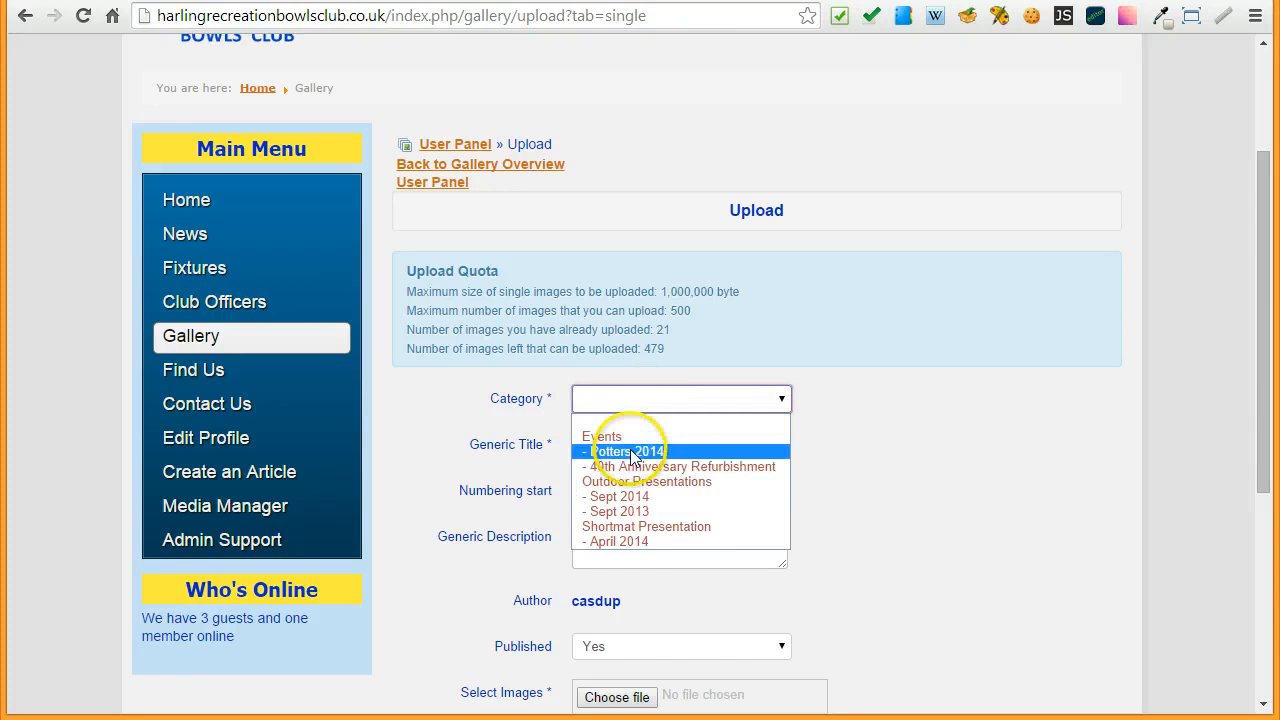
{"action": "left_click", "coordinate": [630, 449]}
Step: Enter "Potters 2014" as the generic title and "Potters 2014 Photos" as the generic description
{"action": "left_click", "coordinate": [706, 446]}
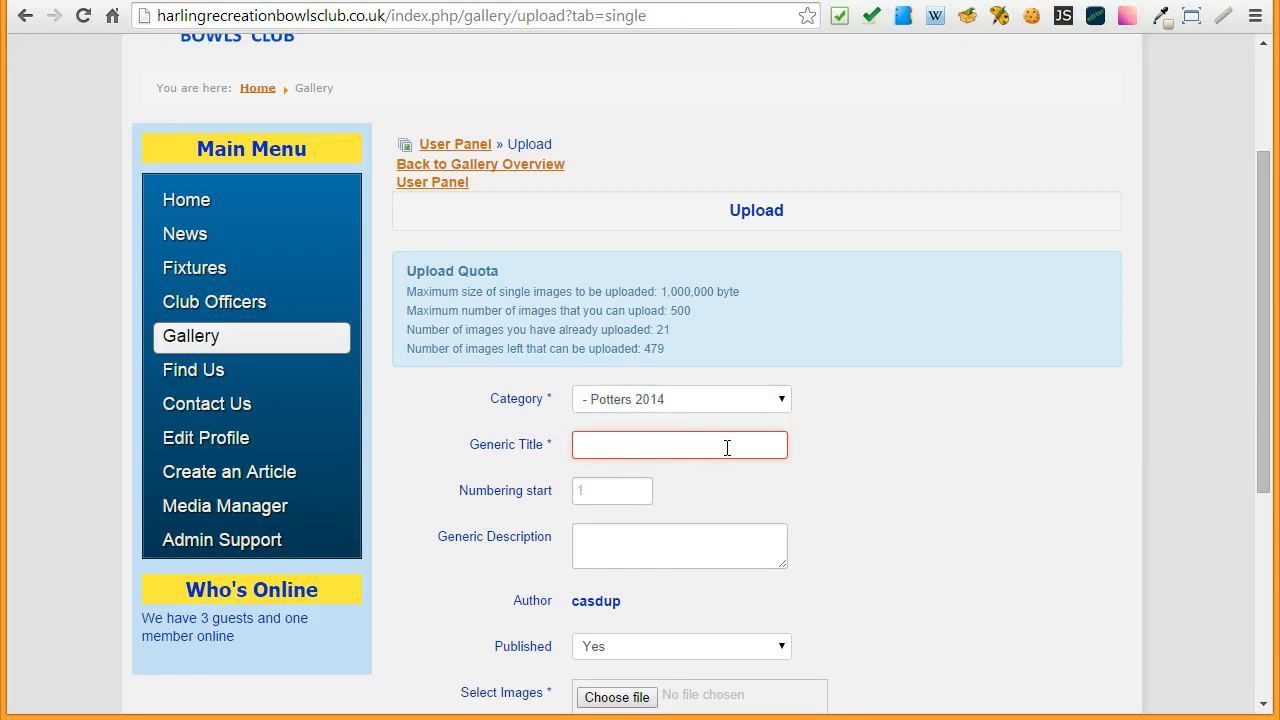
{"action": "left_click", "coordinate": [727, 447]}
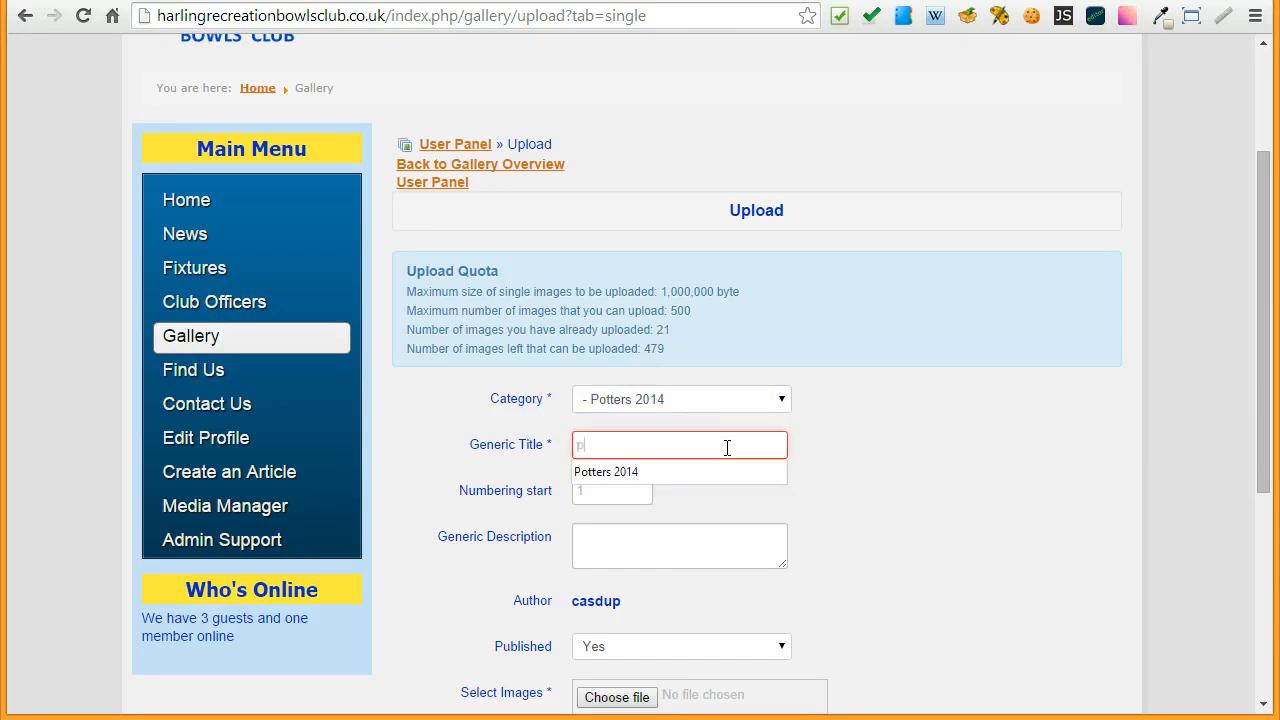
{"action": "left_click", "coordinate": [615, 471]}
{"action": "scroll", "coordinate": [824, 472], "scroll_direction": "down", "scroll_amount": 2}
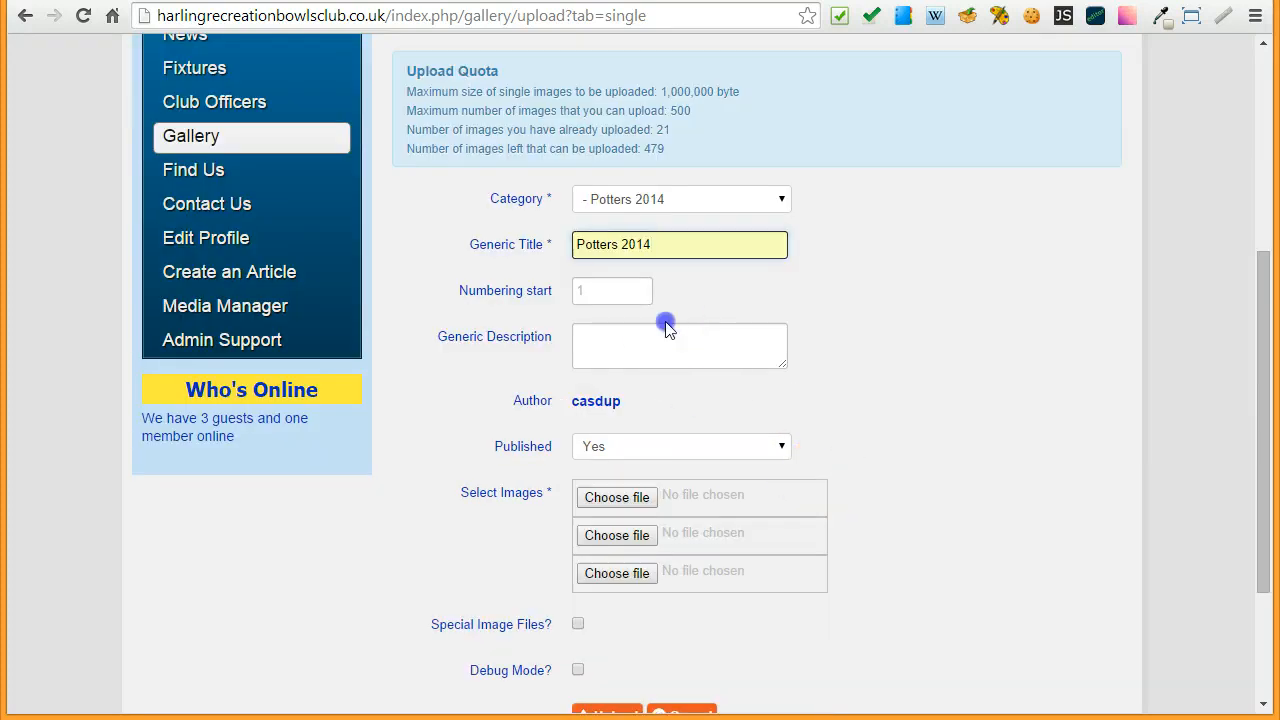
{"action": "left_click", "coordinate": [652, 344]}
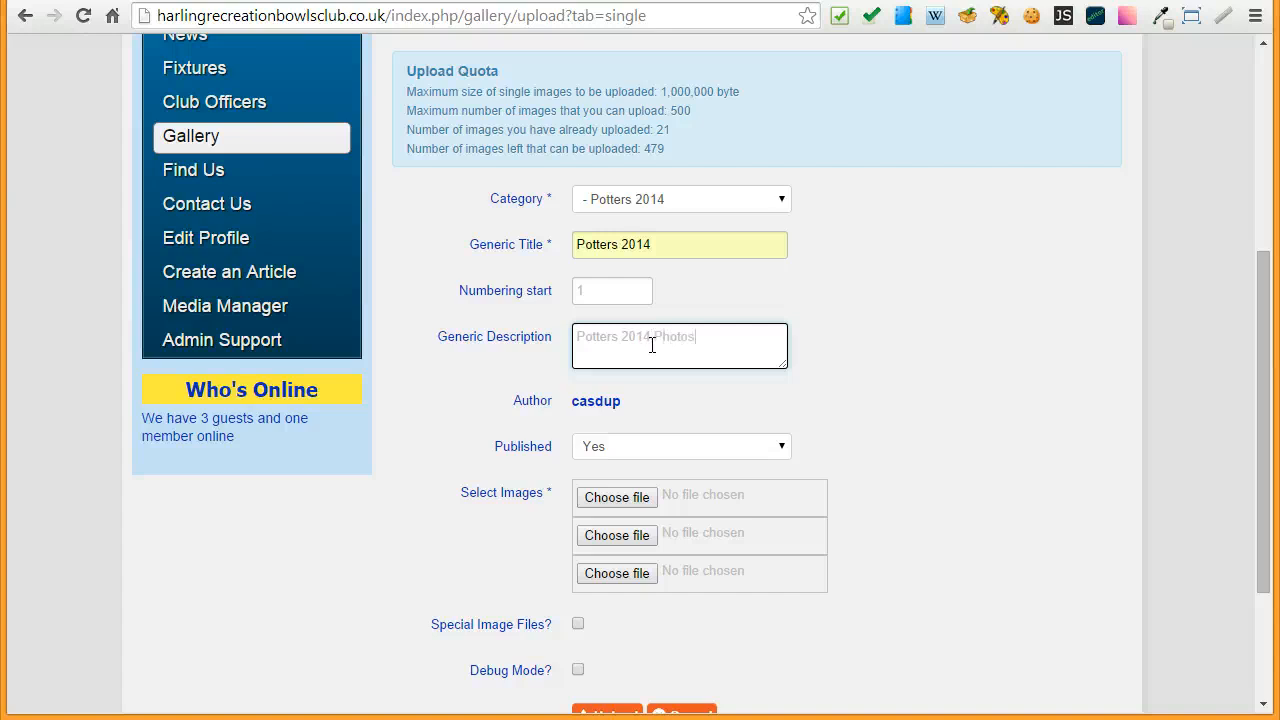
Step: Choose WP_20140830_016.jpg and WP_20140830_022.jpg as the first and second images and upload them
{"action": "scroll", "coordinate": [860, 370], "scroll_direction": "down", "scroll_amount": 2}
{"action": "left_click", "coordinate": [602, 298]}
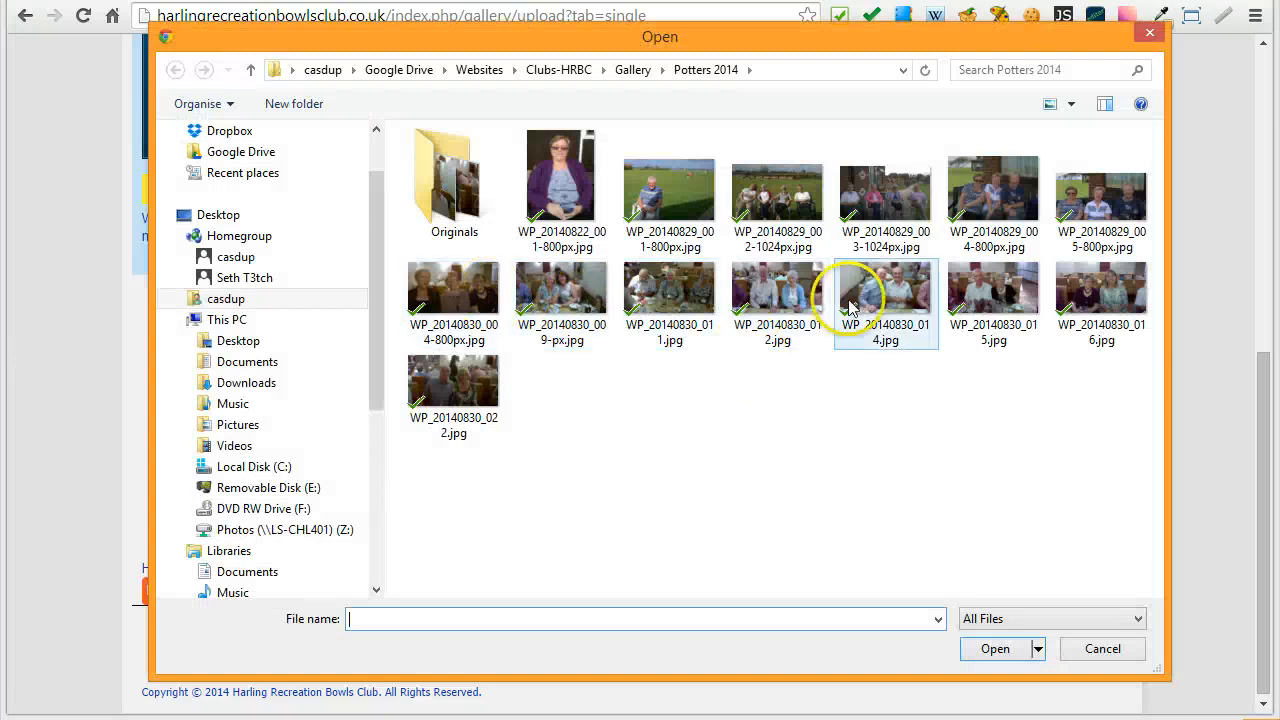
{"action": "left_click", "coordinate": [1073, 290]}
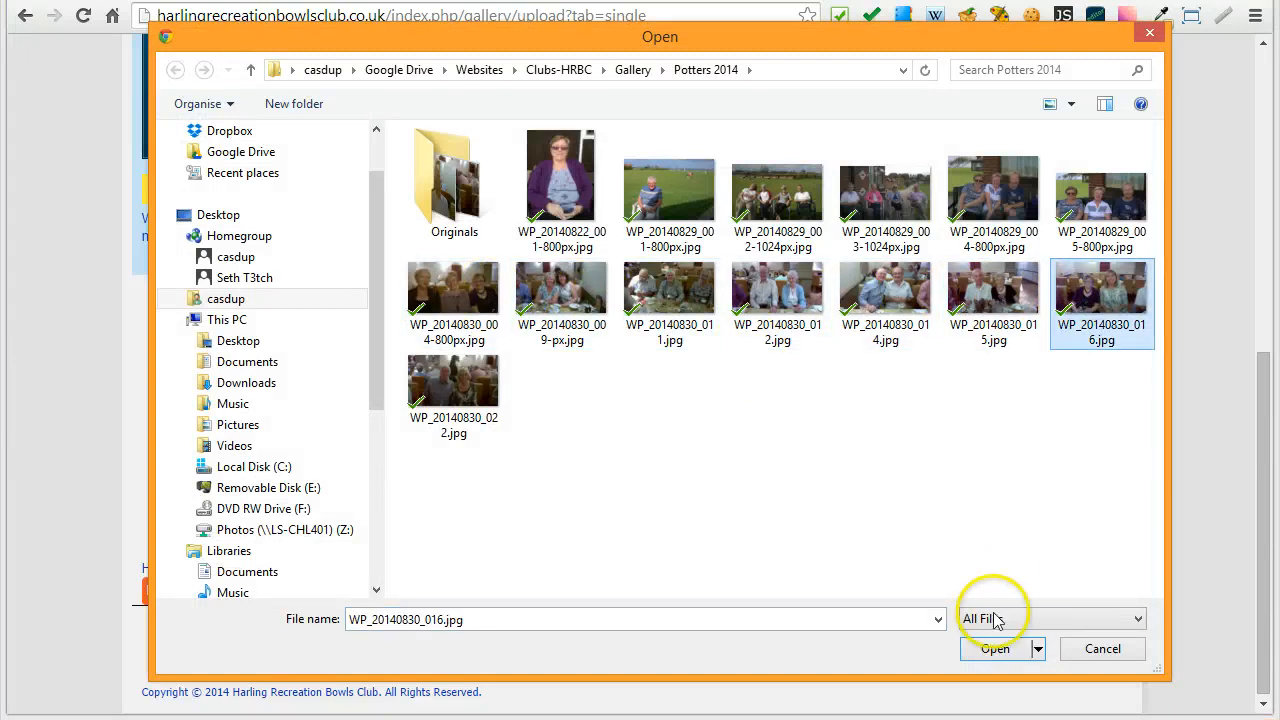
{"action": "left_click", "coordinate": [988, 650]}
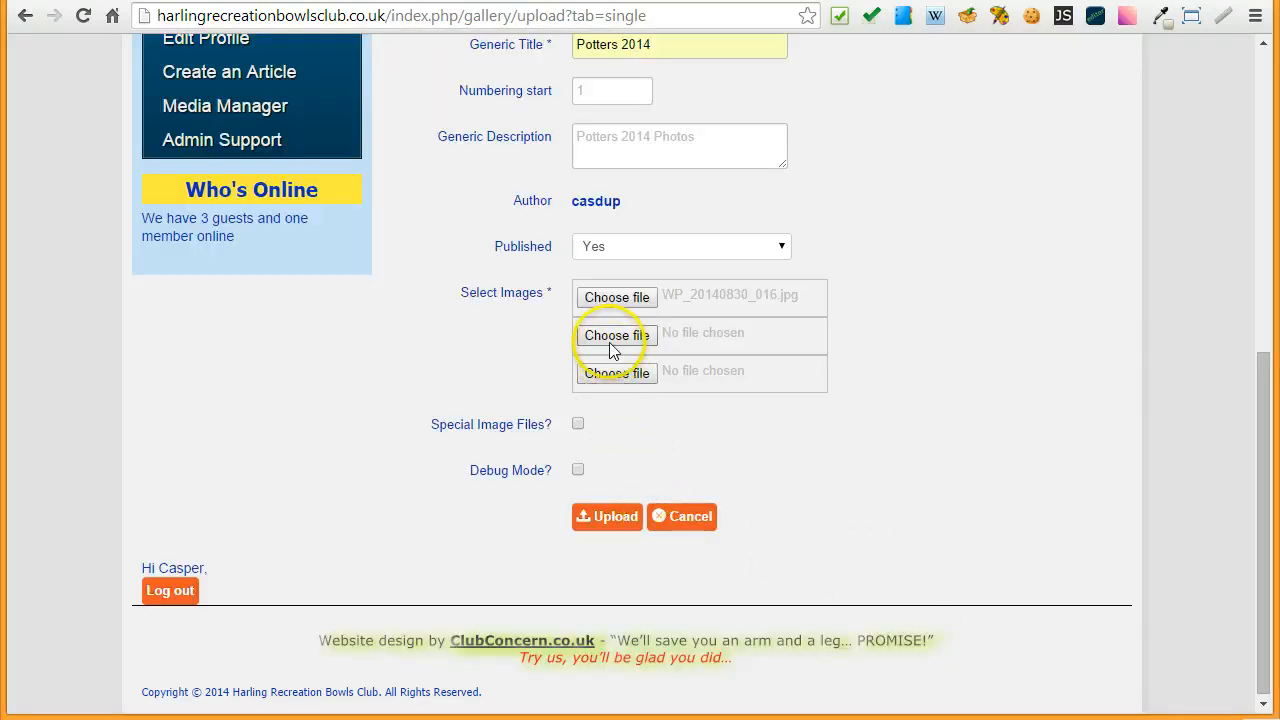
{"action": "left_click", "coordinate": [610, 337]}
{"action": "left_click", "coordinate": [475, 388]}
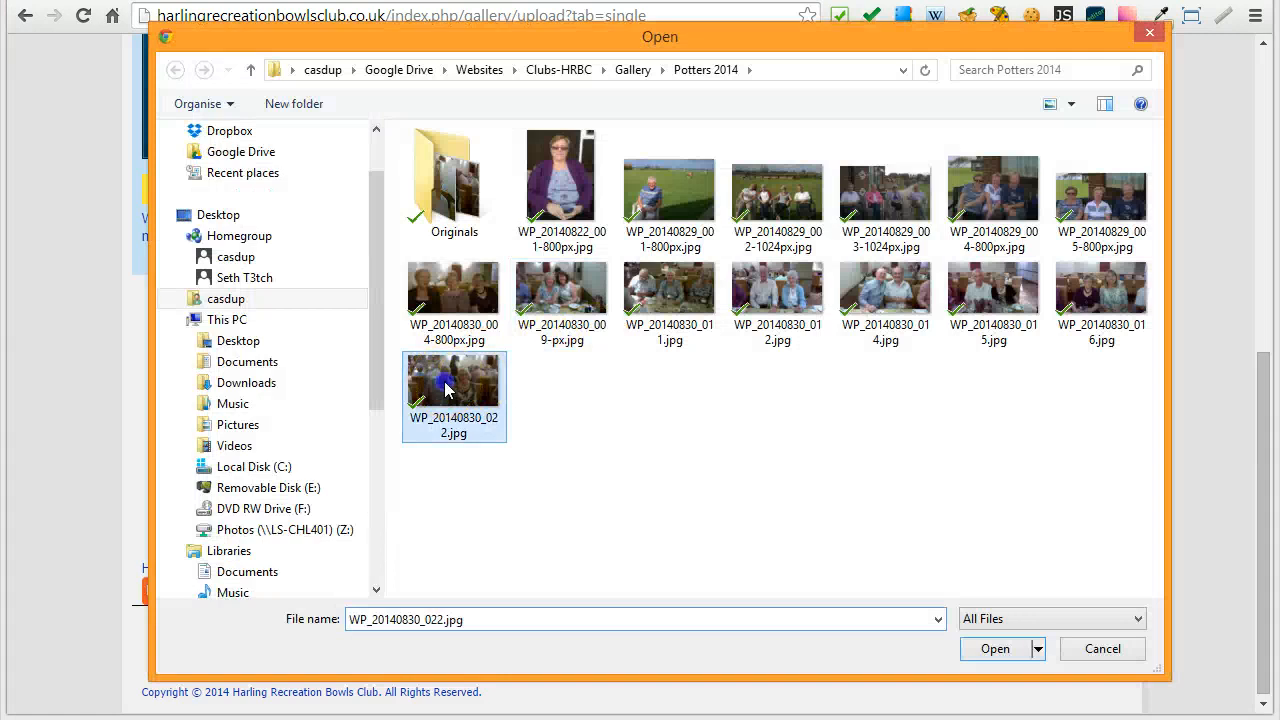
{"action": "left_click", "coordinate": [995, 650]}
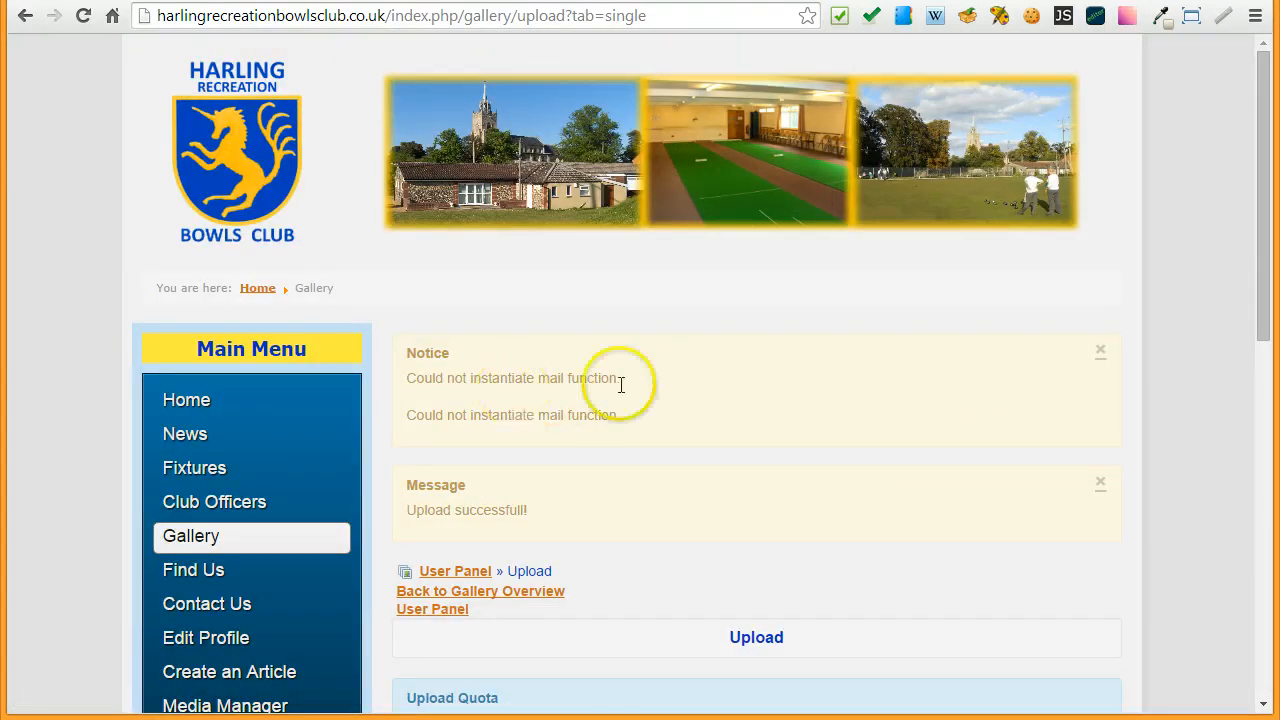
Step: Dismiss the notice and message shown after the upload and return to the gallery overview
{"action": "left_click", "coordinate": [1100, 351]}
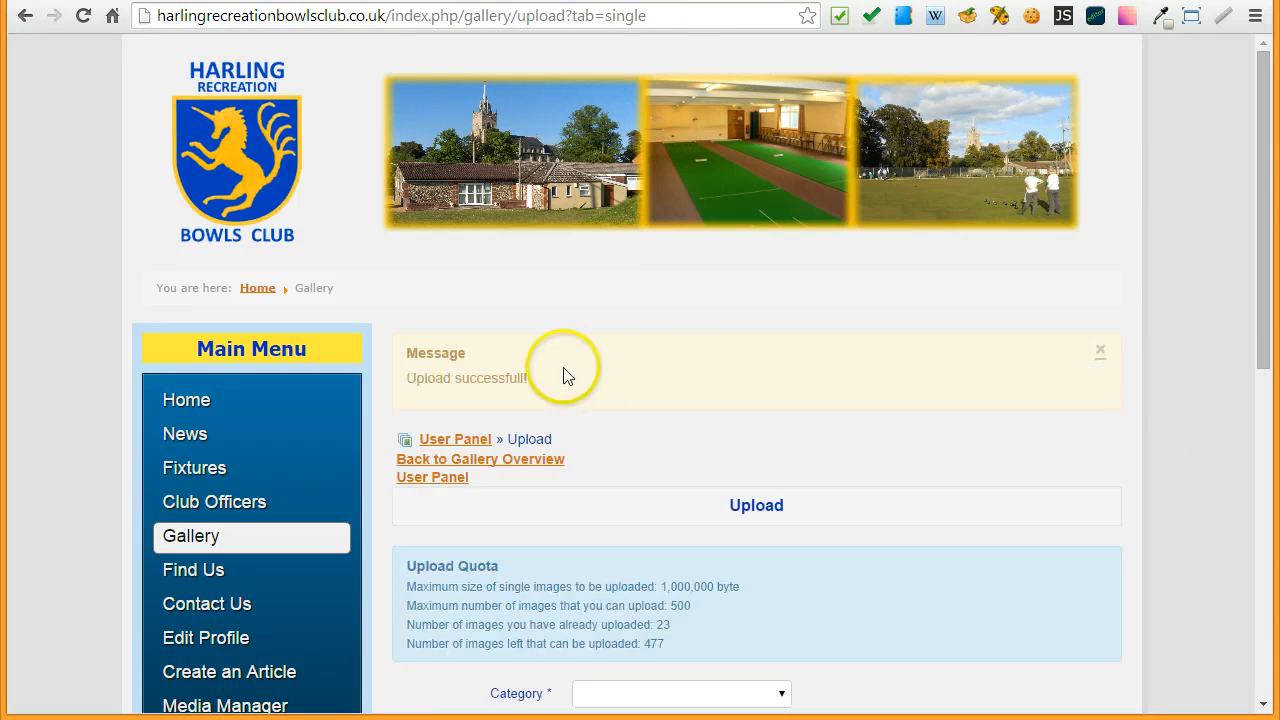
{"action": "left_click", "coordinate": [1100, 351]}
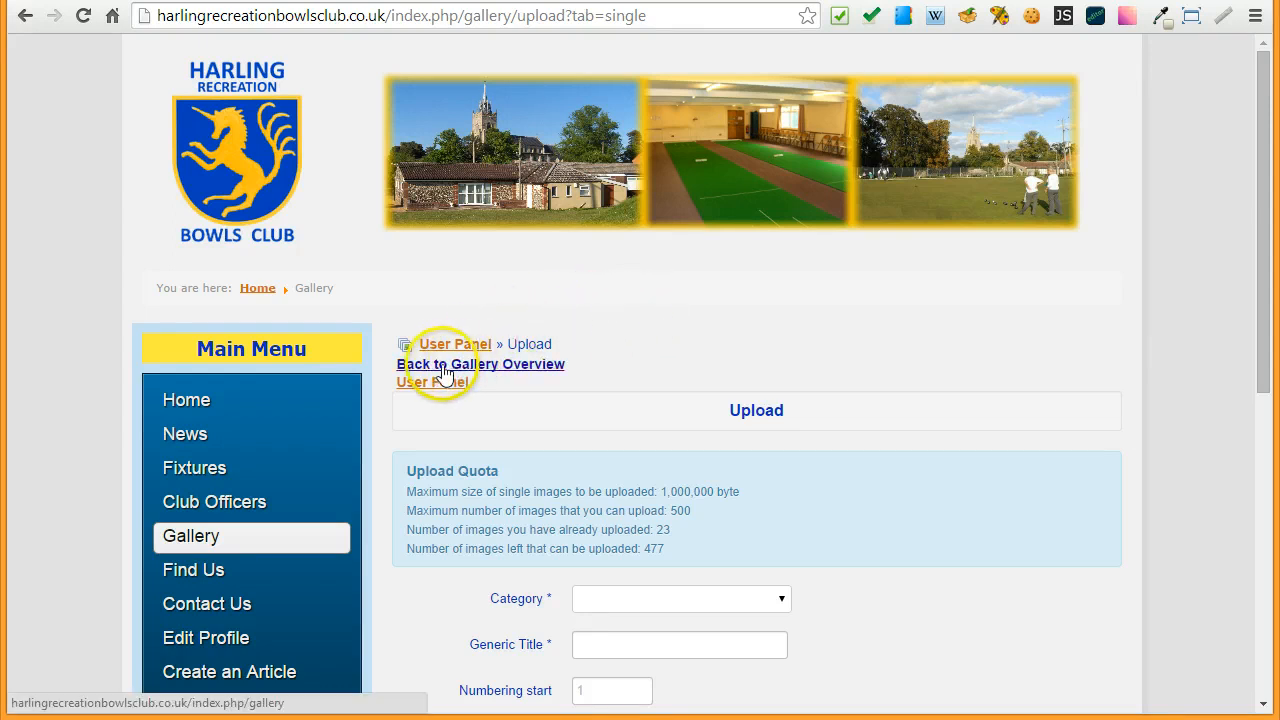
{"action": "left_click", "coordinate": [525, 366]}
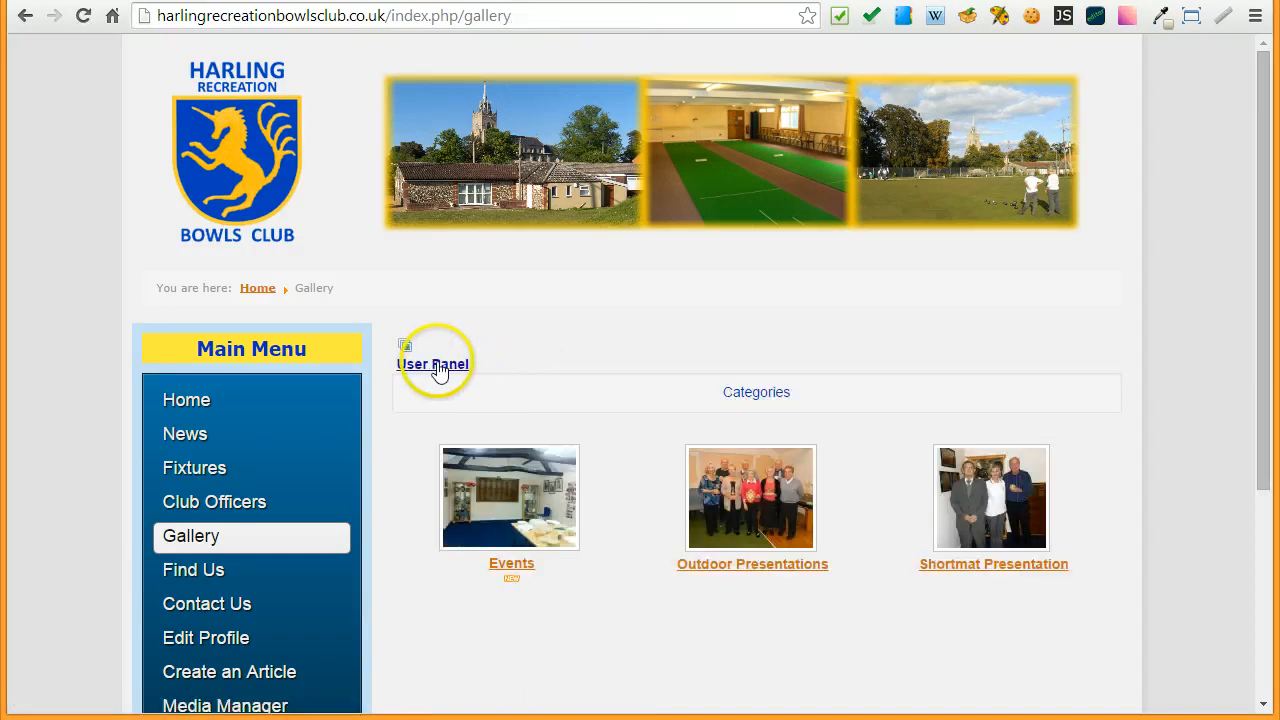
Step: Open the Potters 2014 sub-category inside the Events gallery category
{"action": "scroll", "coordinate": [1168, 392], "scroll_direction": "down", "scroll_amount": 1}
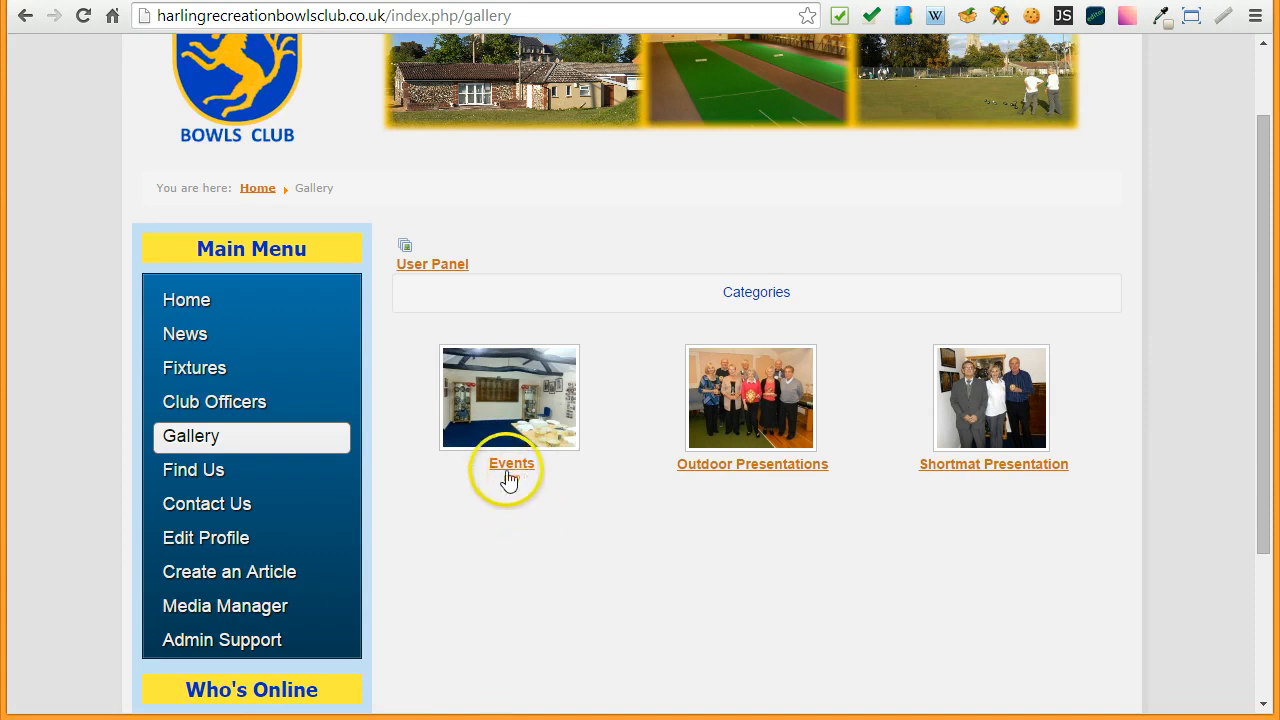
{"action": "left_click", "coordinate": [505, 401]}
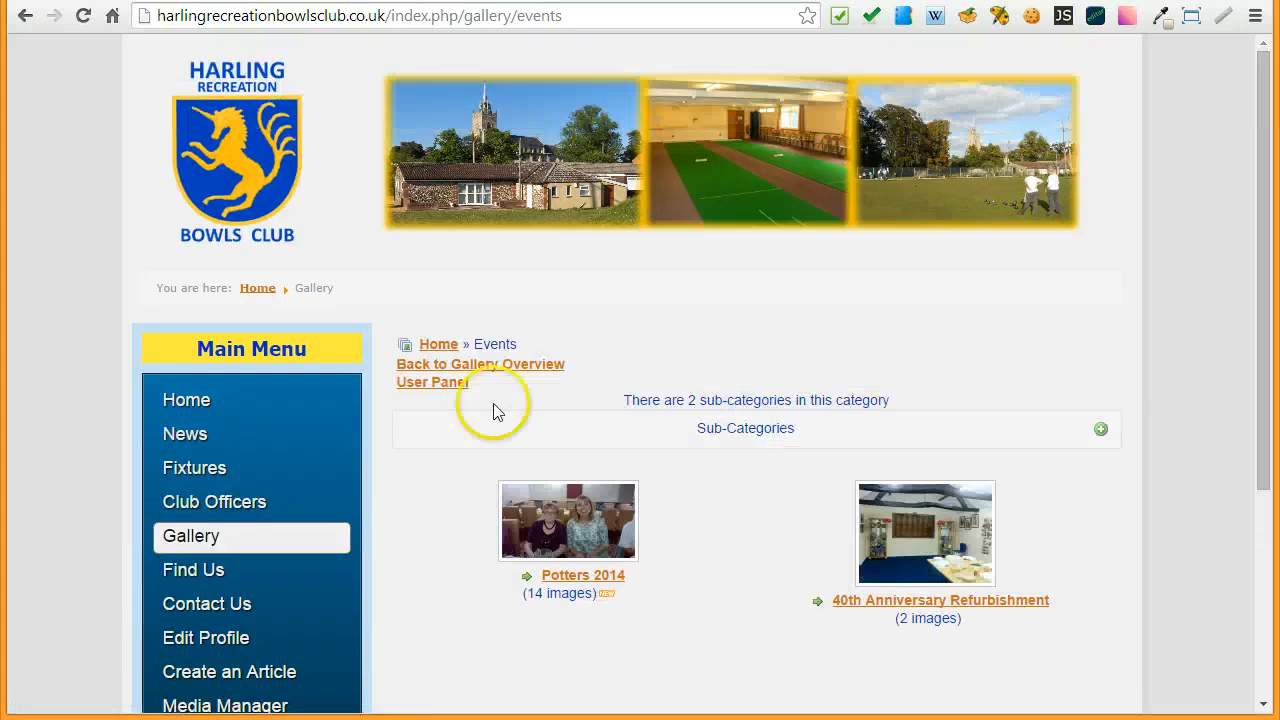
{"action": "scroll", "coordinate": [440, 555], "scroll_direction": "down", "scroll_amount": 1}
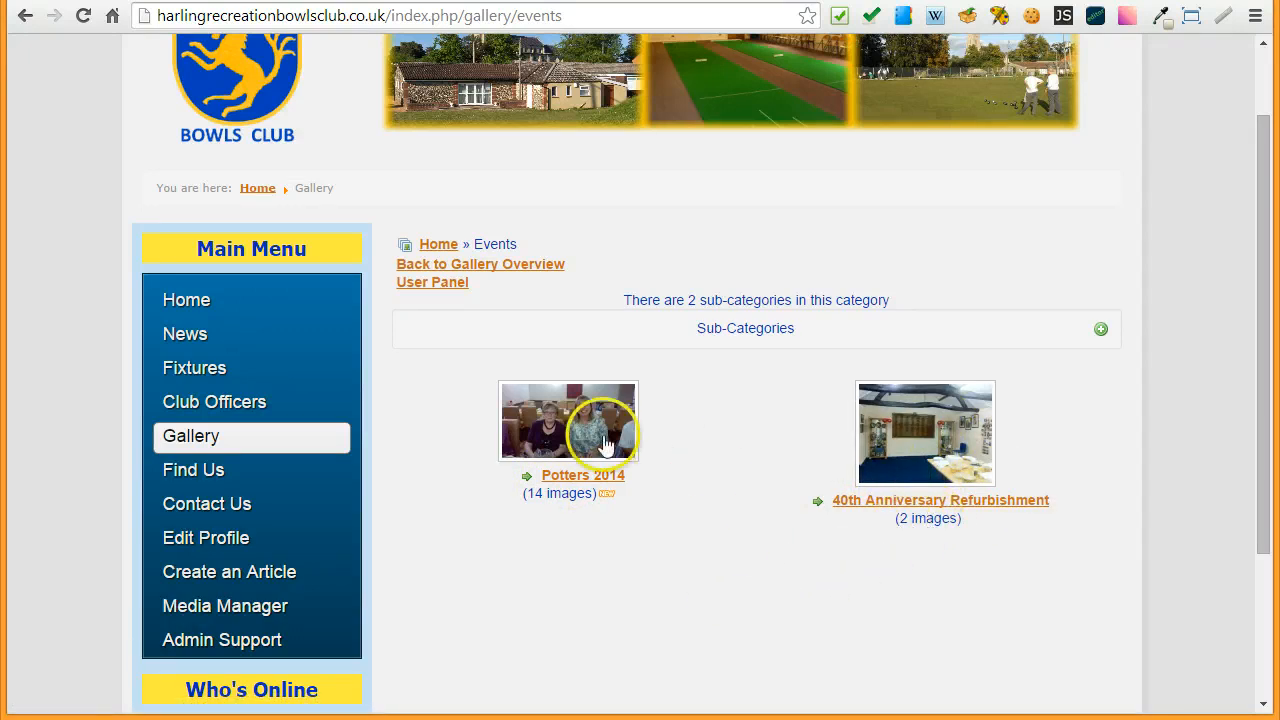
{"action": "left_click", "coordinate": [541, 425]}
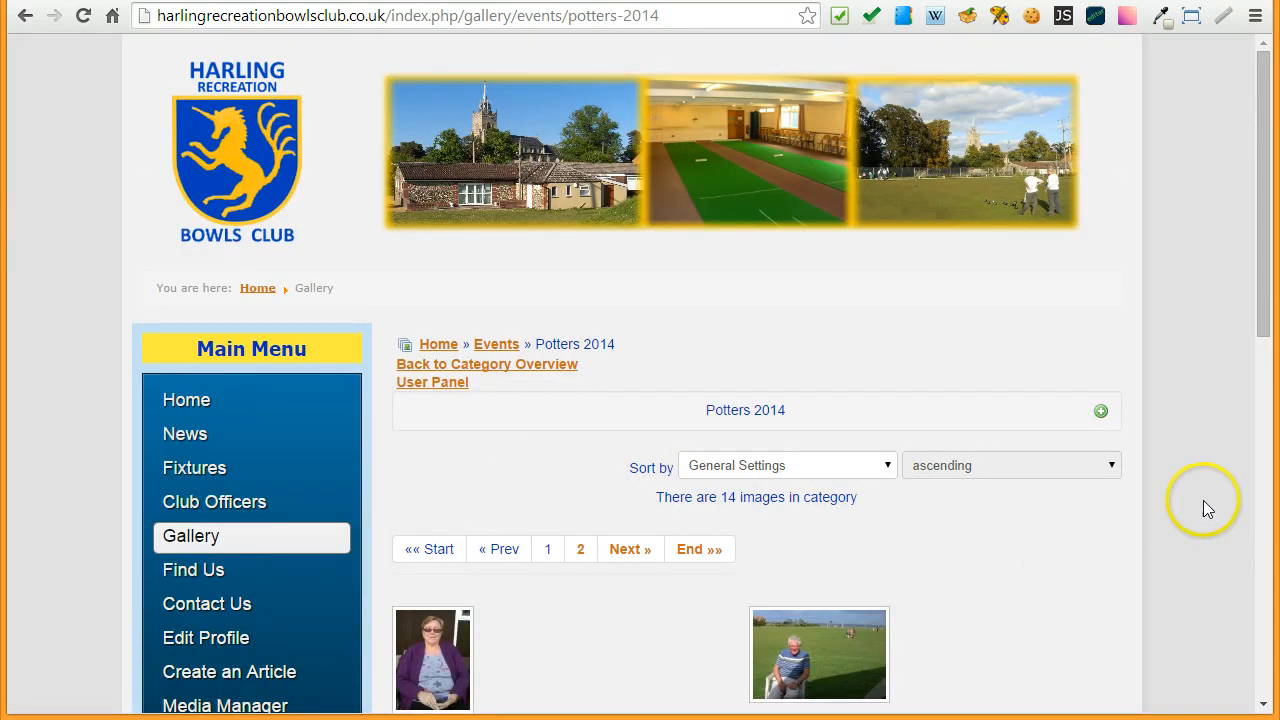
Step: Look through the uploaded photo thumbnails on the first page of the Potters 2014 category
{"action": "scroll", "coordinate": [1203, 500], "scroll_direction": "down", "scroll_amount": 4}
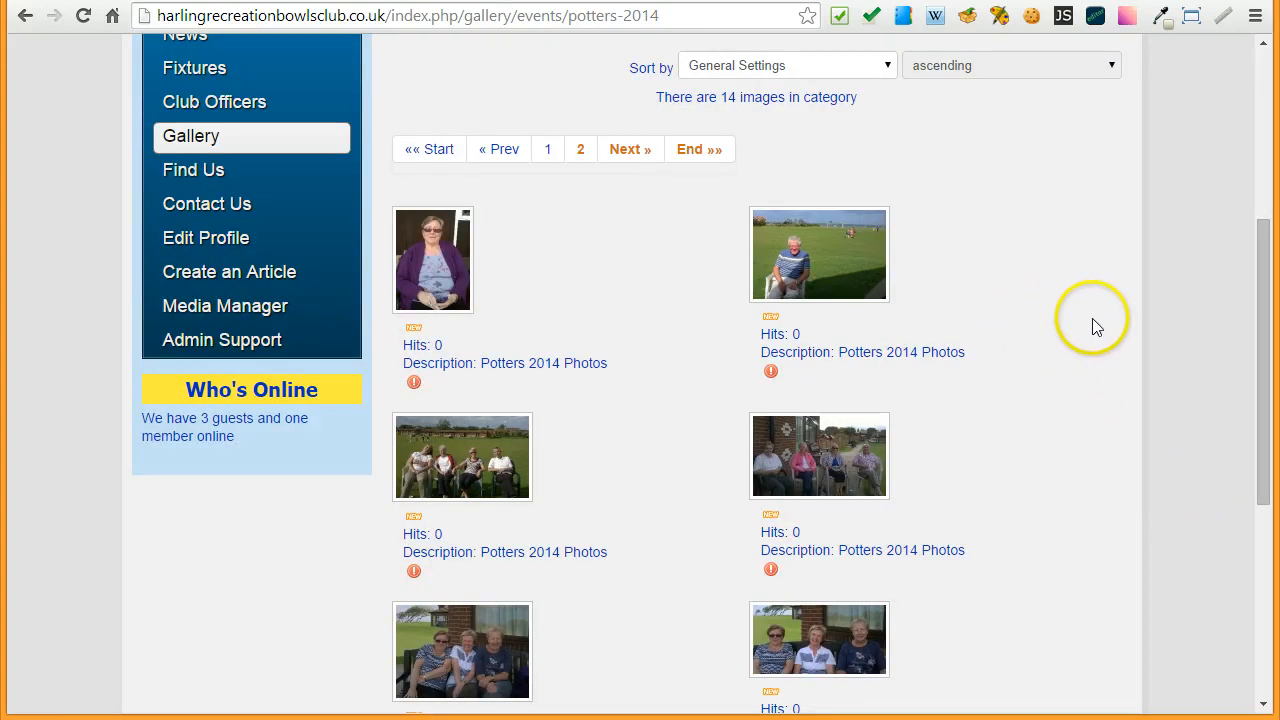
{"action": "scroll", "coordinate": [1098, 317], "scroll_direction": "down", "scroll_amount": 4}
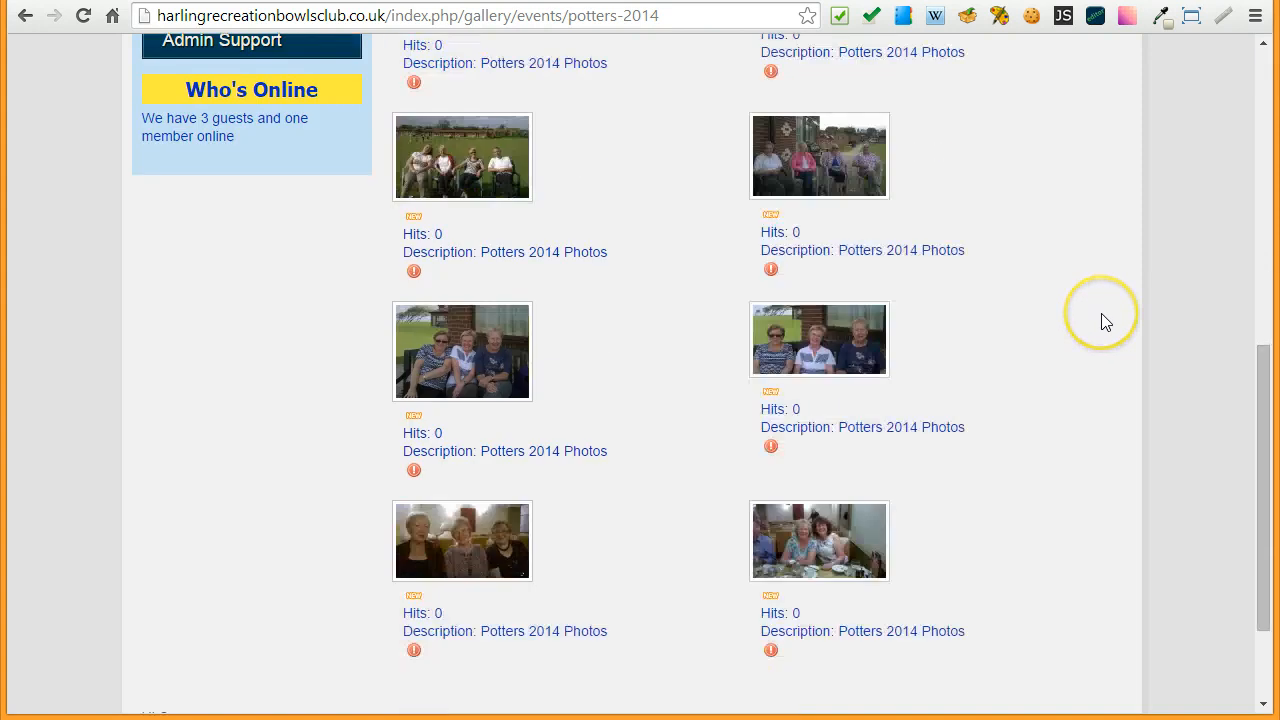
{"action": "scroll", "coordinate": [1080, 354], "scroll_direction": "up", "scroll_amount": 3}
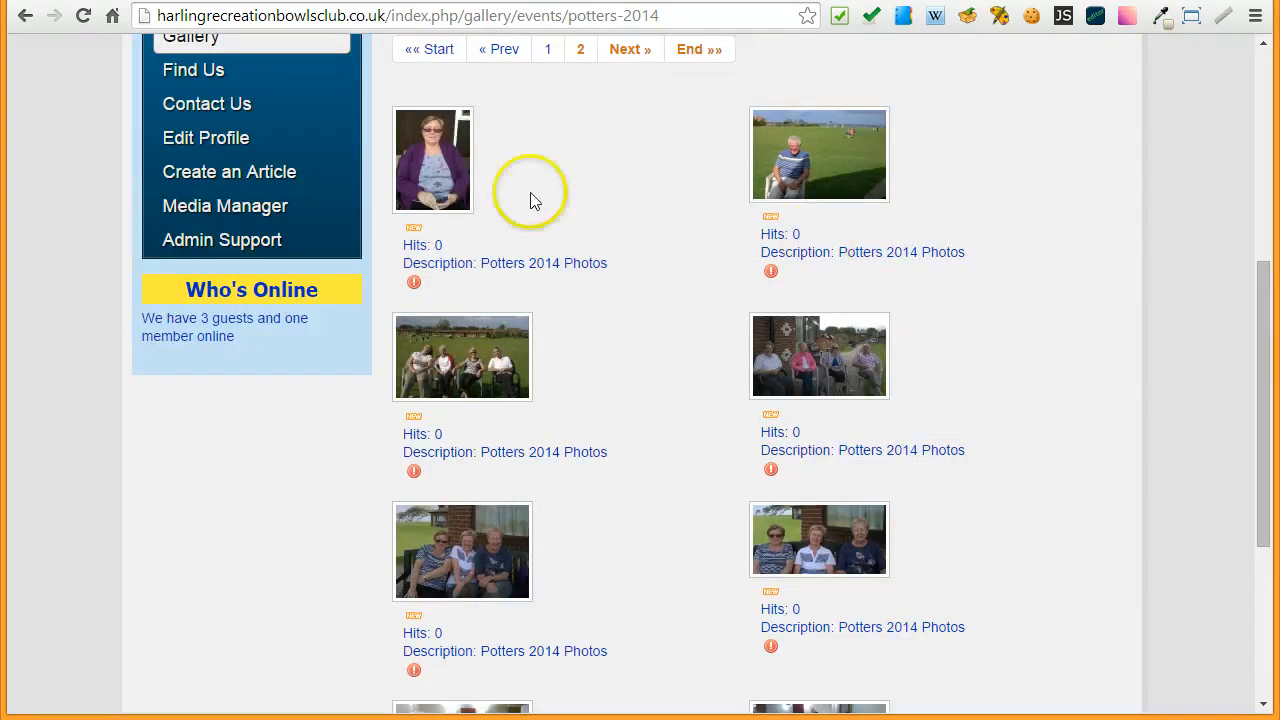
{"action": "scroll", "coordinate": [575, 352], "scroll_direction": "down", "scroll_amount": 2}
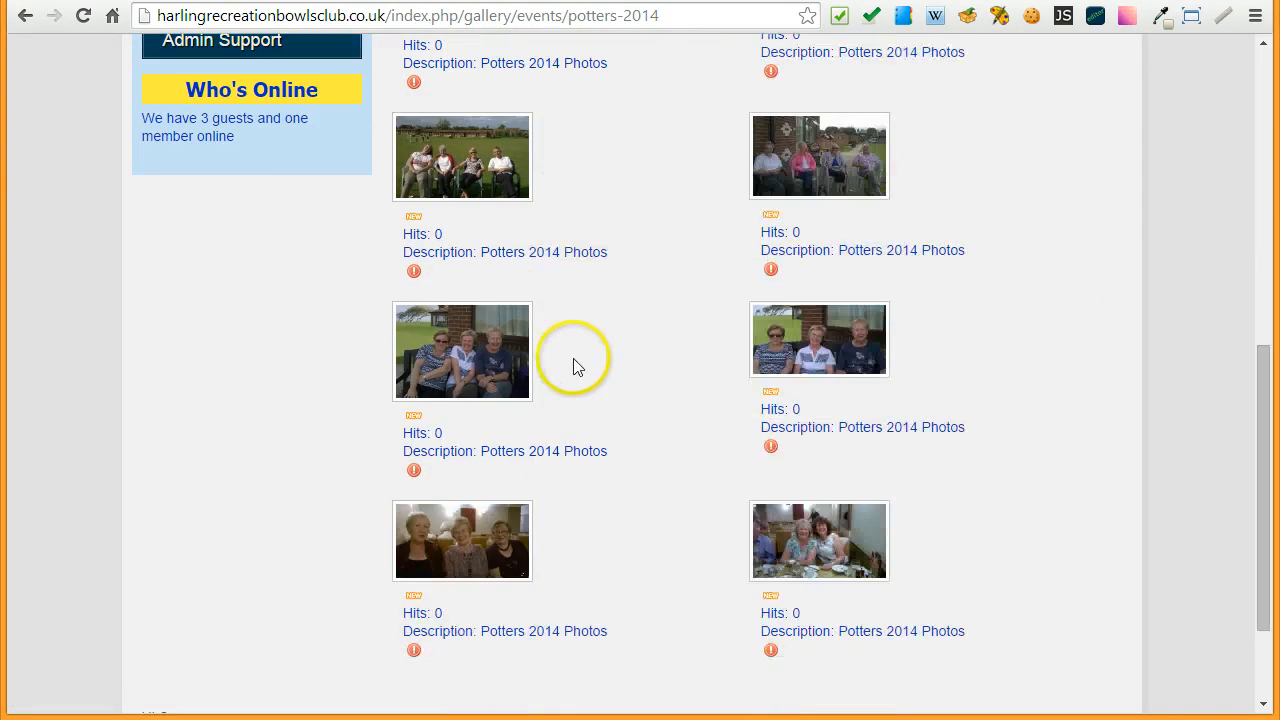
{"action": "scroll", "coordinate": [608, 375], "scroll_direction": "down", "scroll_amount": 2}
{"action": "scroll", "coordinate": [634, 380], "scroll_direction": "up", "scroll_amount": 6}
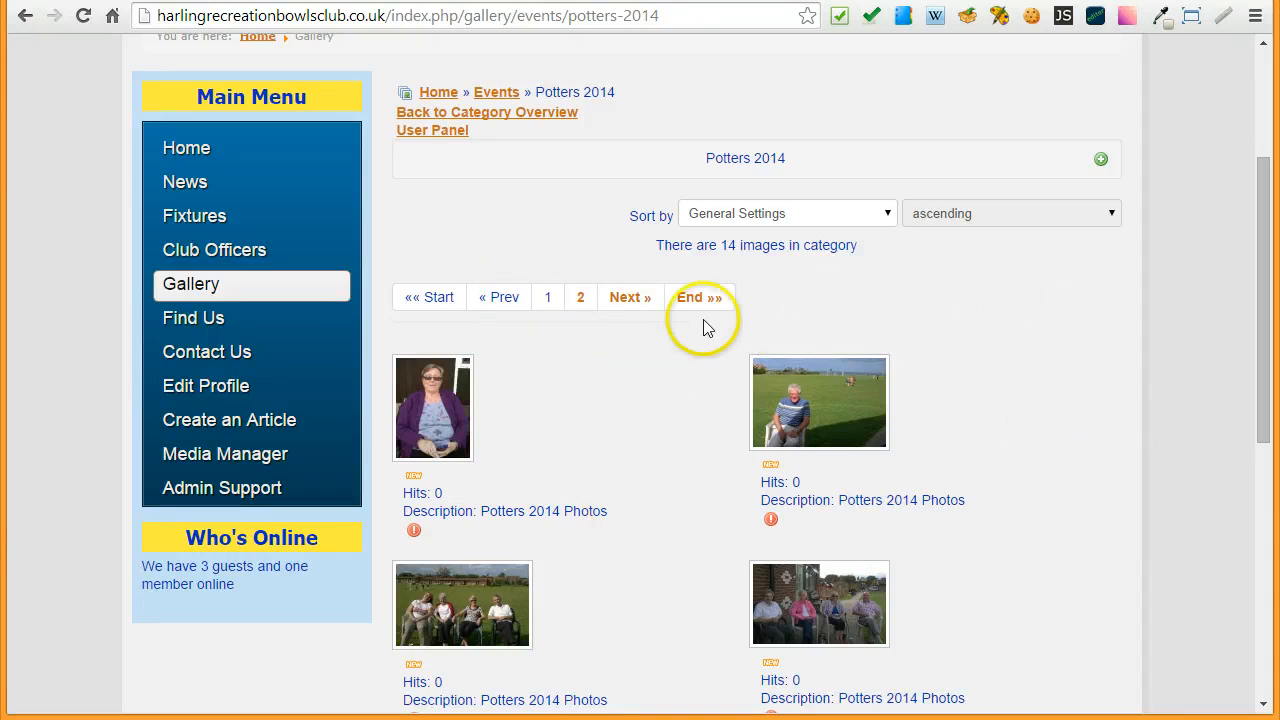
{"action": "scroll", "coordinate": [624, 370], "scroll_direction": "down", "scroll_amount": 1}
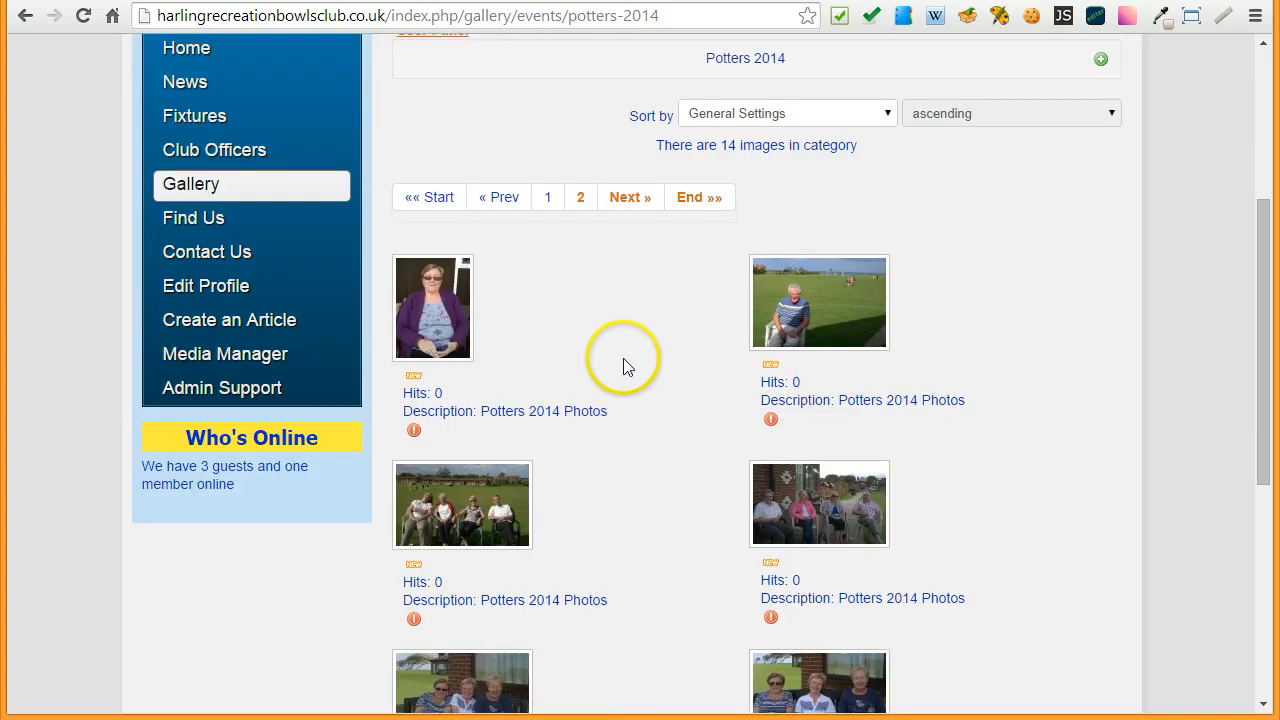
Step: Open the first Potters 2014 photo and view the whole image and its details
{"action": "left_click", "coordinate": [430, 308]}
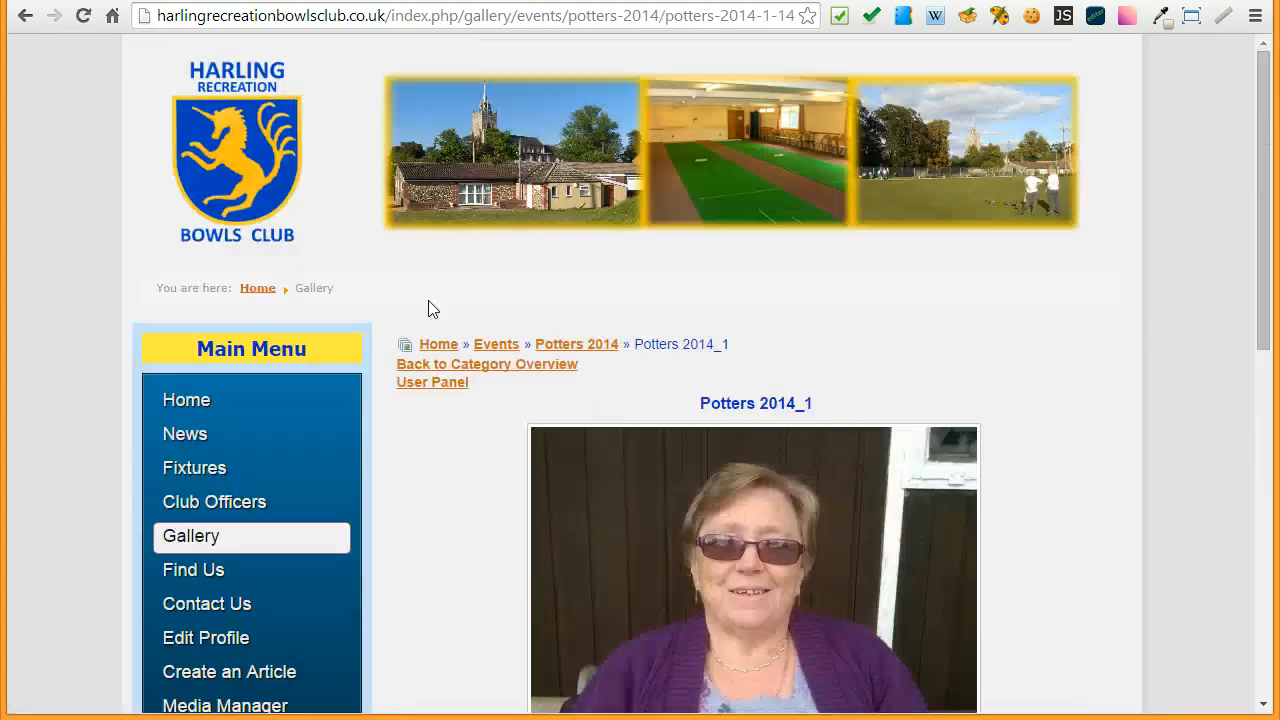
{"action": "scroll", "coordinate": [1177, 371], "scroll_direction": "down", "scroll_amount": 4}
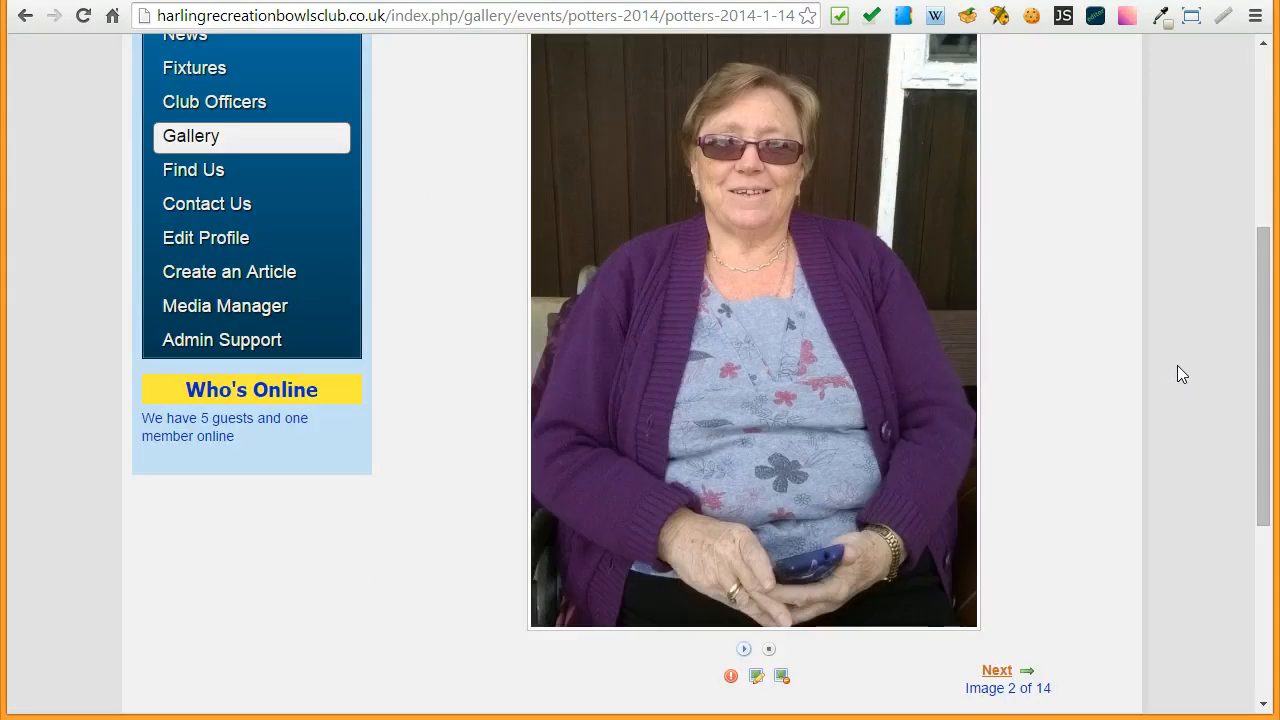
{"action": "scroll", "coordinate": [1177, 366], "scroll_direction": "up", "scroll_amount": 1}
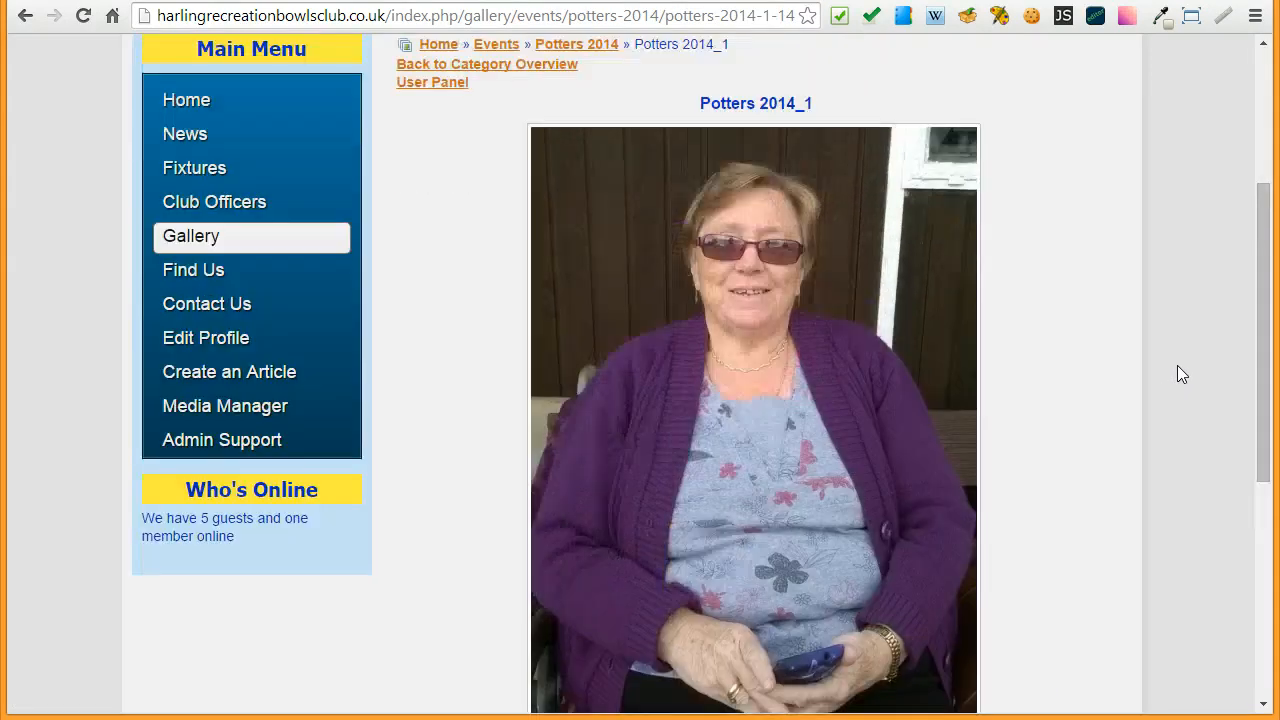
{"action": "scroll", "coordinate": [1177, 365], "scroll_direction": "down", "scroll_amount": 3}
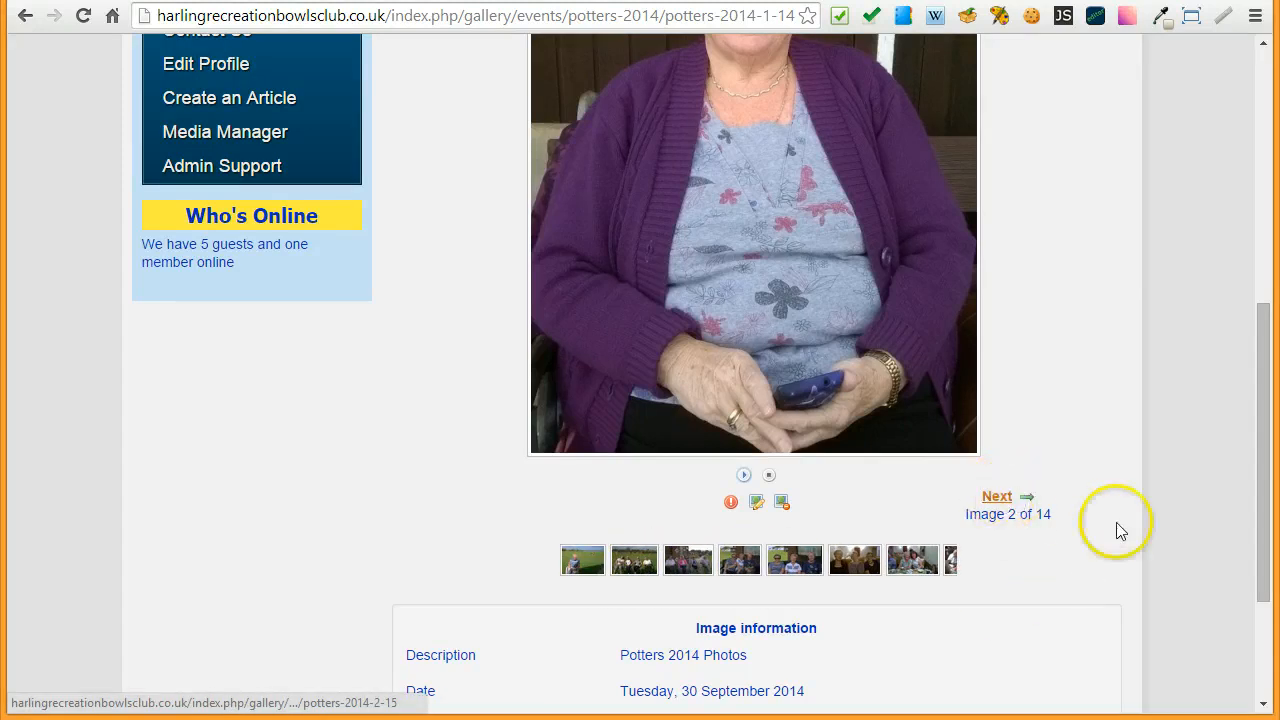
{"action": "scroll", "coordinate": [1160, 545], "scroll_direction": "up", "scroll_amount": 1}
{"action": "scroll", "coordinate": [1136, 562], "scroll_direction": "up", "scroll_amount": 1}
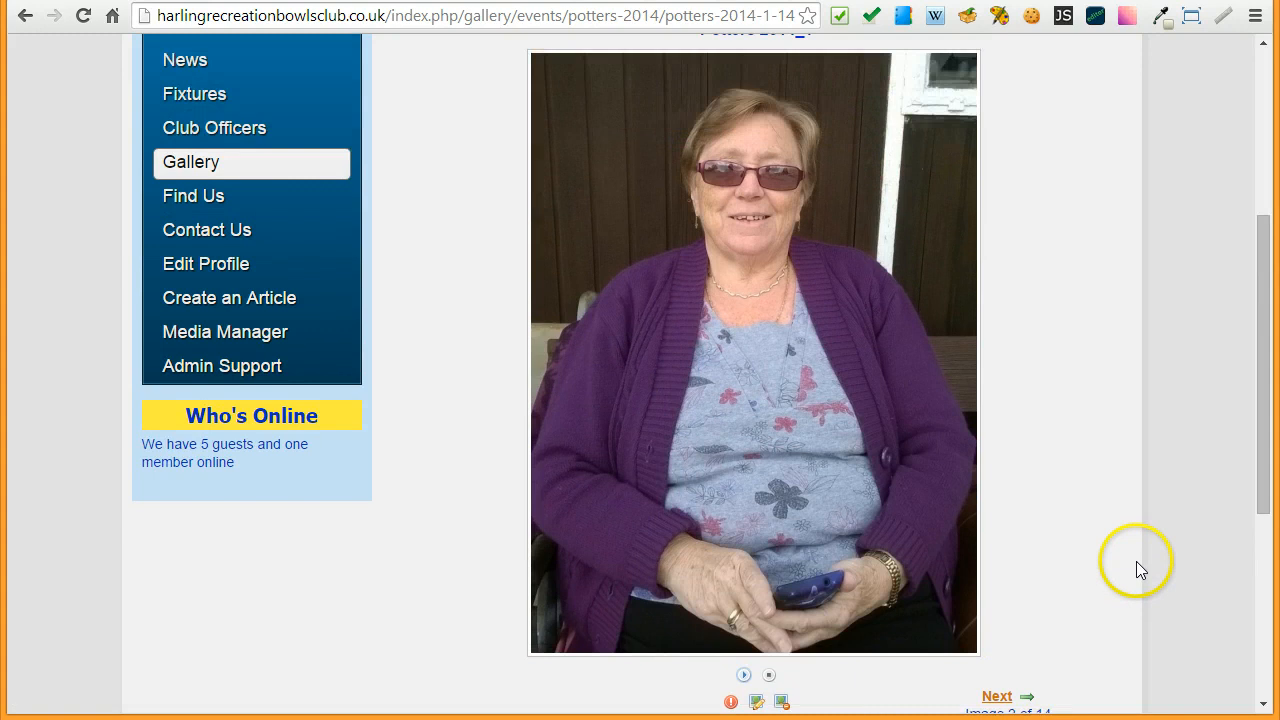
{"action": "left_click", "coordinate": [1263, 481]}
{"action": "left_click_drag", "start_coordinate": [1263, 481], "coordinate": [1262, 486]}
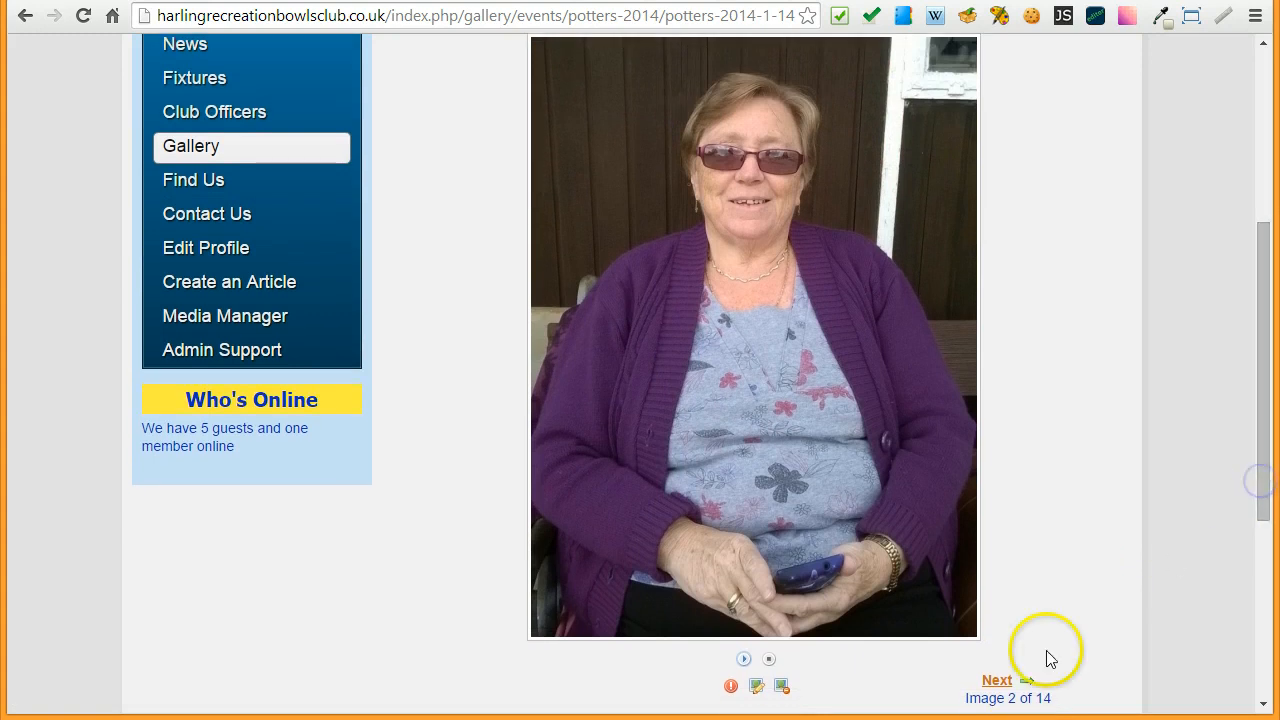
Step: Advance through the Potters 2014 photos to the third image and start the slideshow
{"action": "left_click", "coordinate": [997, 682]}
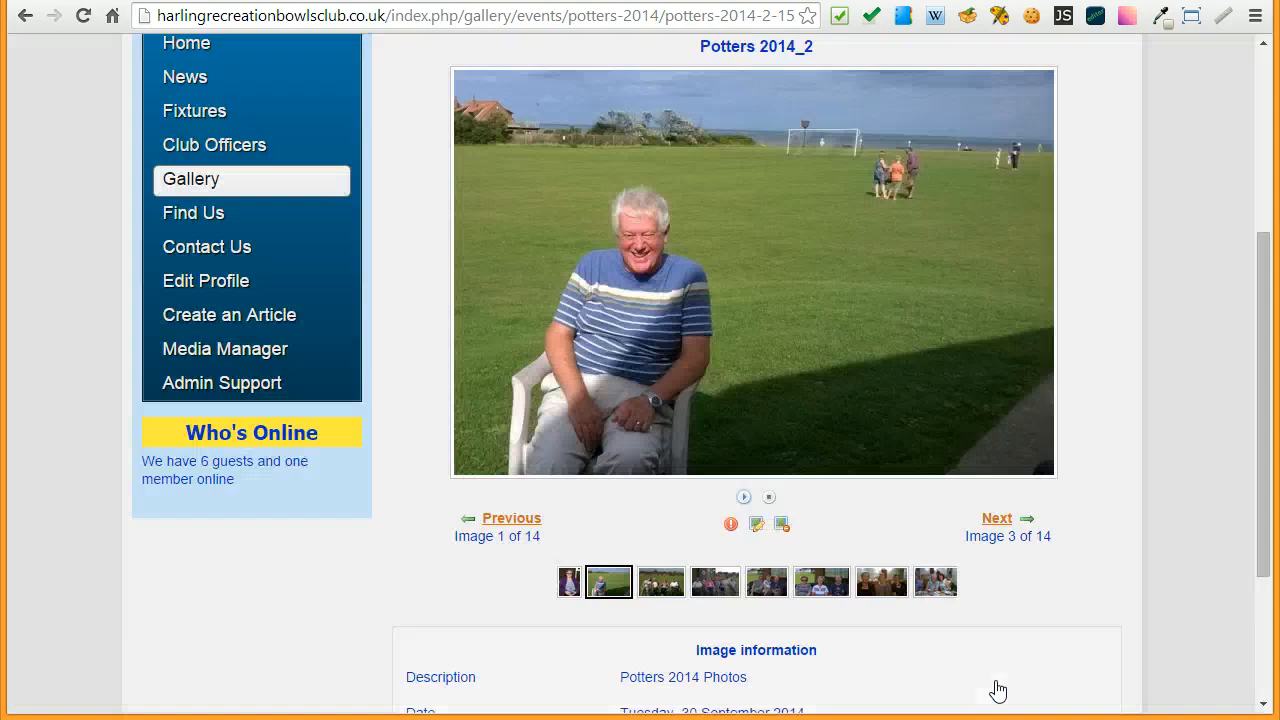
{"action": "left_click", "coordinate": [1000, 520]}
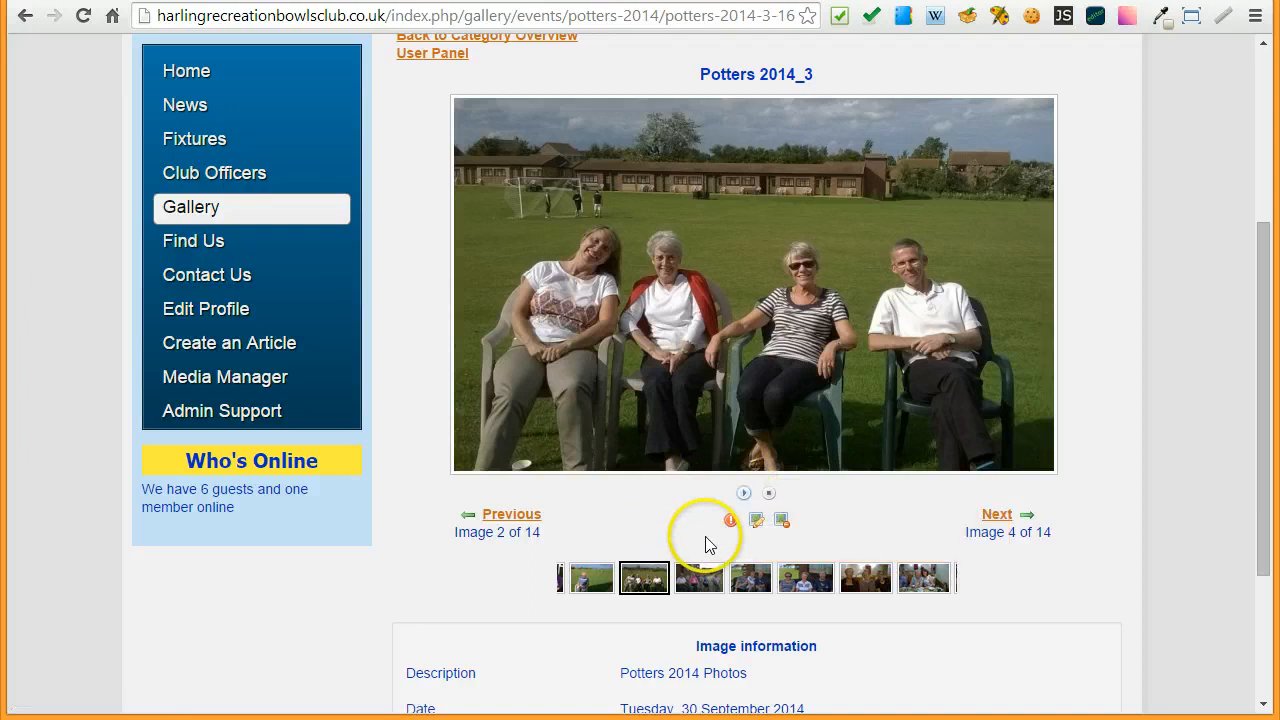
{"action": "left_click", "coordinate": [743, 493]}
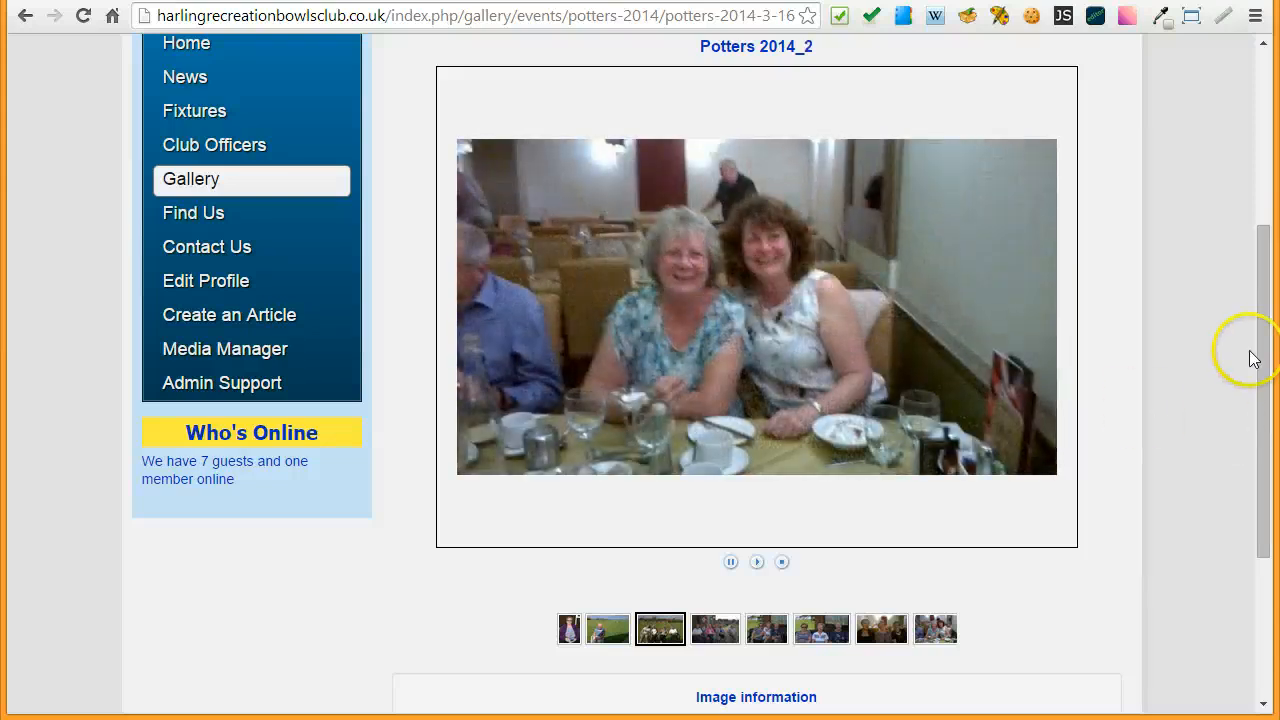
Step: Leave the slideshow and view the Potters 2014 photos from the thumbnail strip up to the twelfth image, including its details
{"action": "mouse_move", "coordinate": [1262, 349]}
{"action": "left_mouse_down"}
{"action": "mouse_move", "coordinate": [1249, 283]}
{"action": "mouse_move", "coordinate": [1247, 355]}
{"action": "left_mouse_up"}
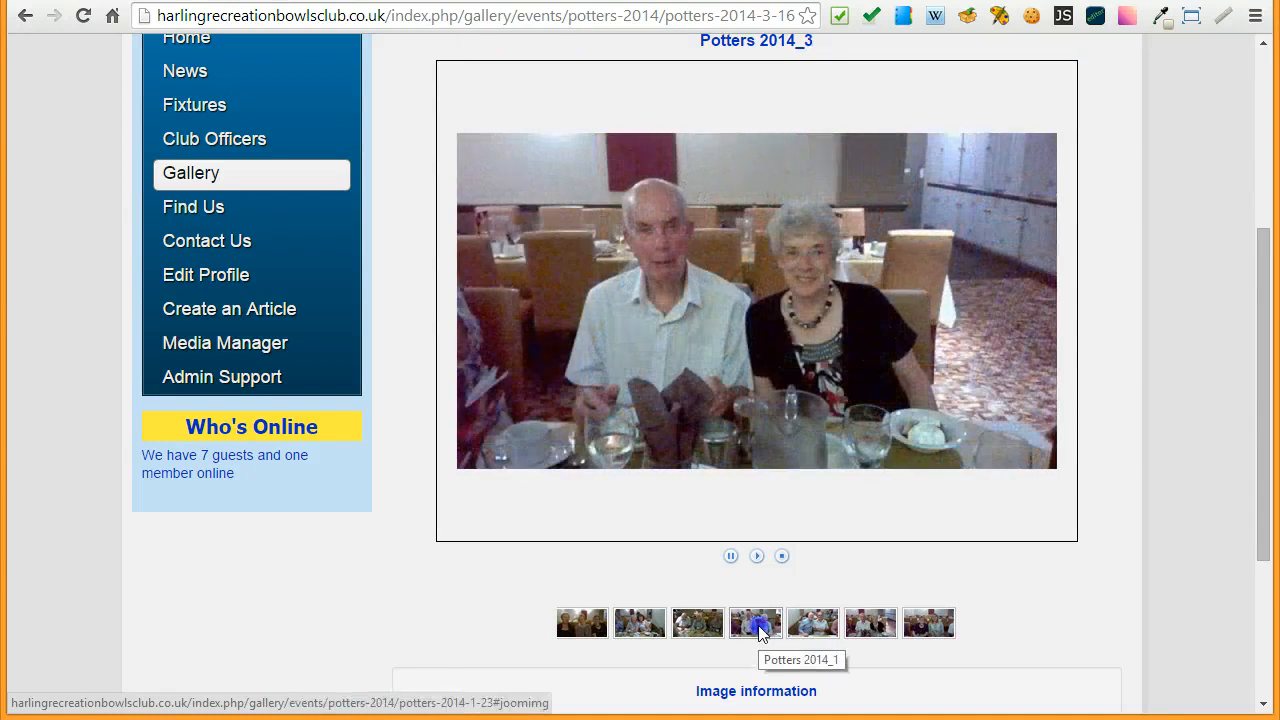
{"action": "left_click", "coordinate": [758, 630]}
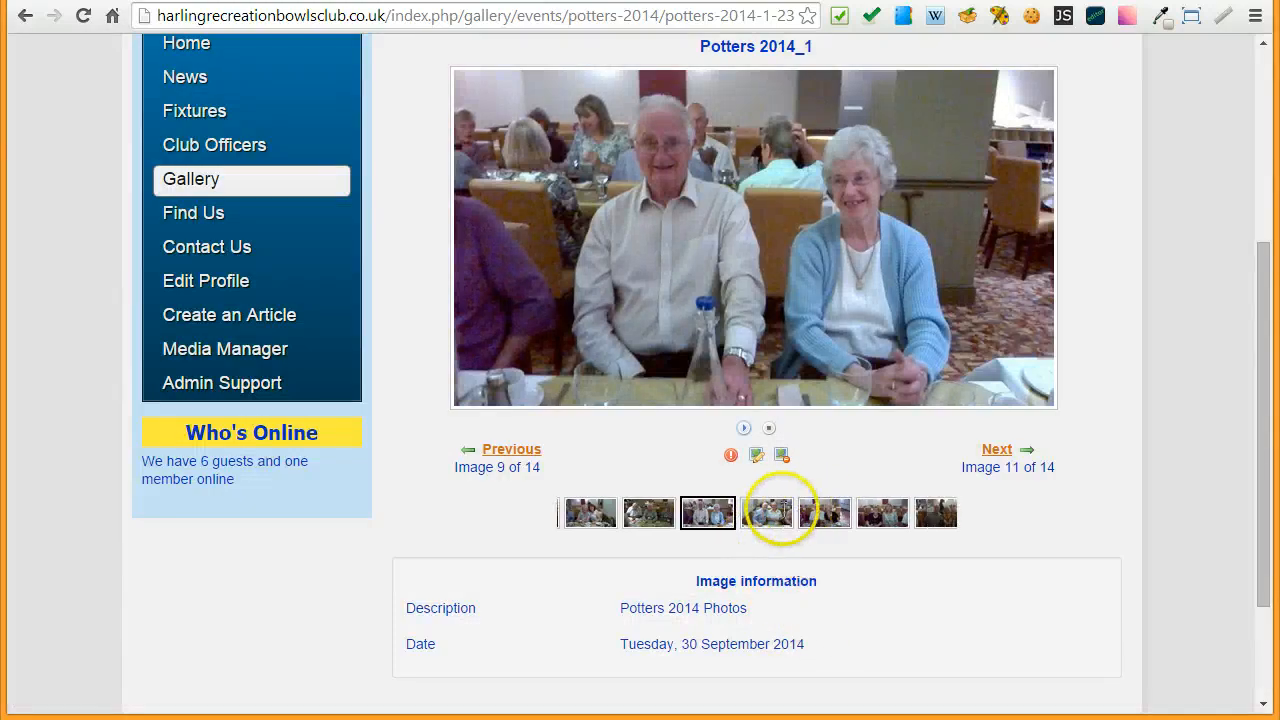
{"action": "left_click", "coordinate": [788, 516]}
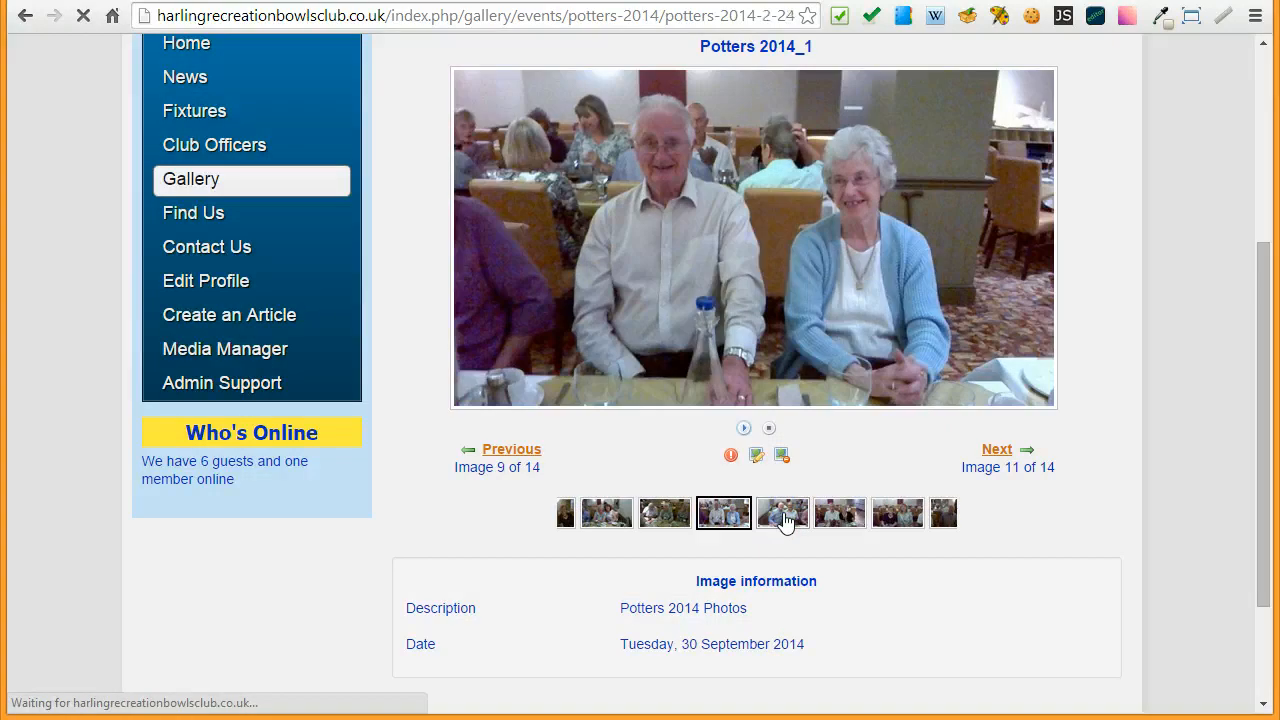
{"action": "left_click", "coordinate": [790, 516]}
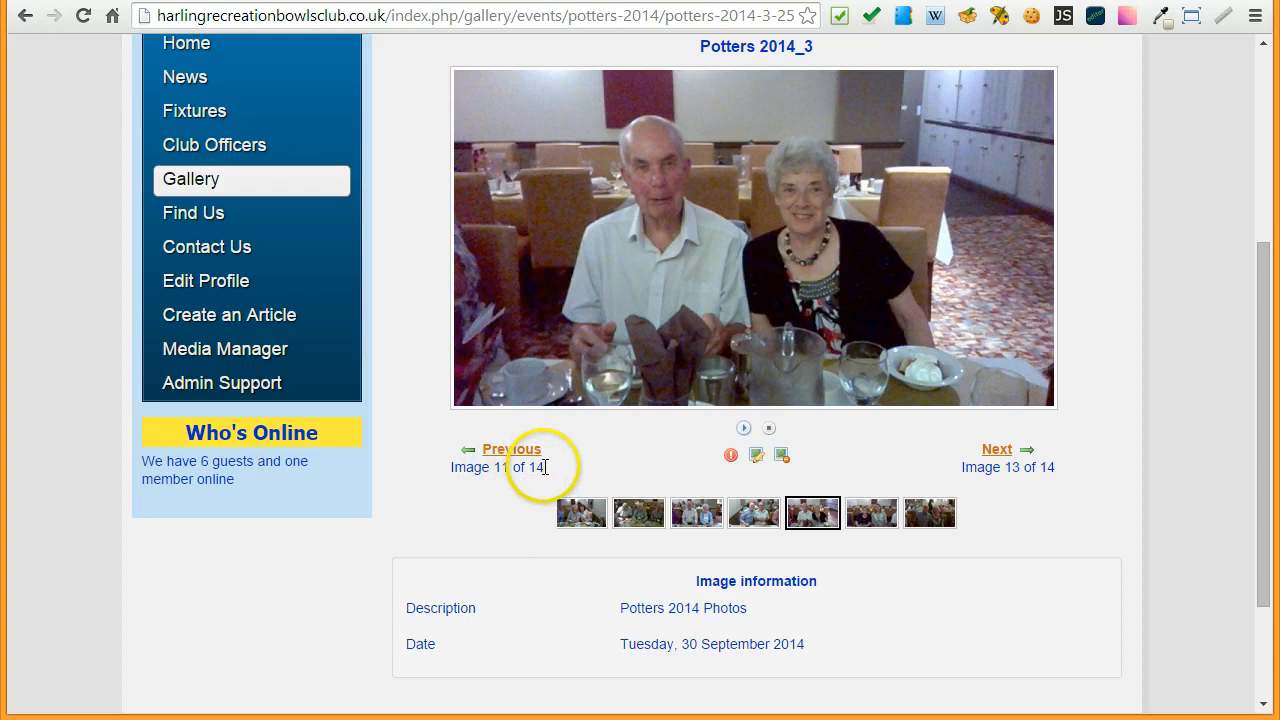
{"action": "scroll", "coordinate": [322, 566], "scroll_direction": "down", "scroll_amount": 1}
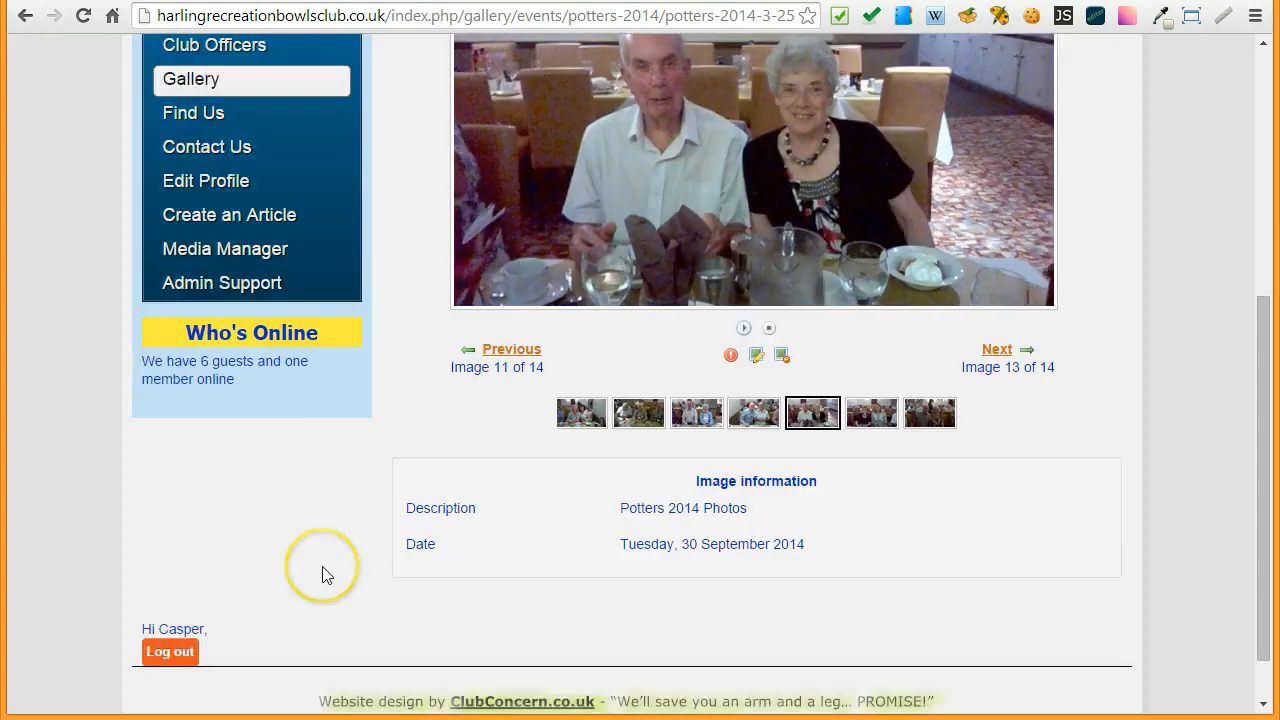
{"action": "scroll", "coordinate": [322, 566], "scroll_direction": "up", "scroll_amount": 1}
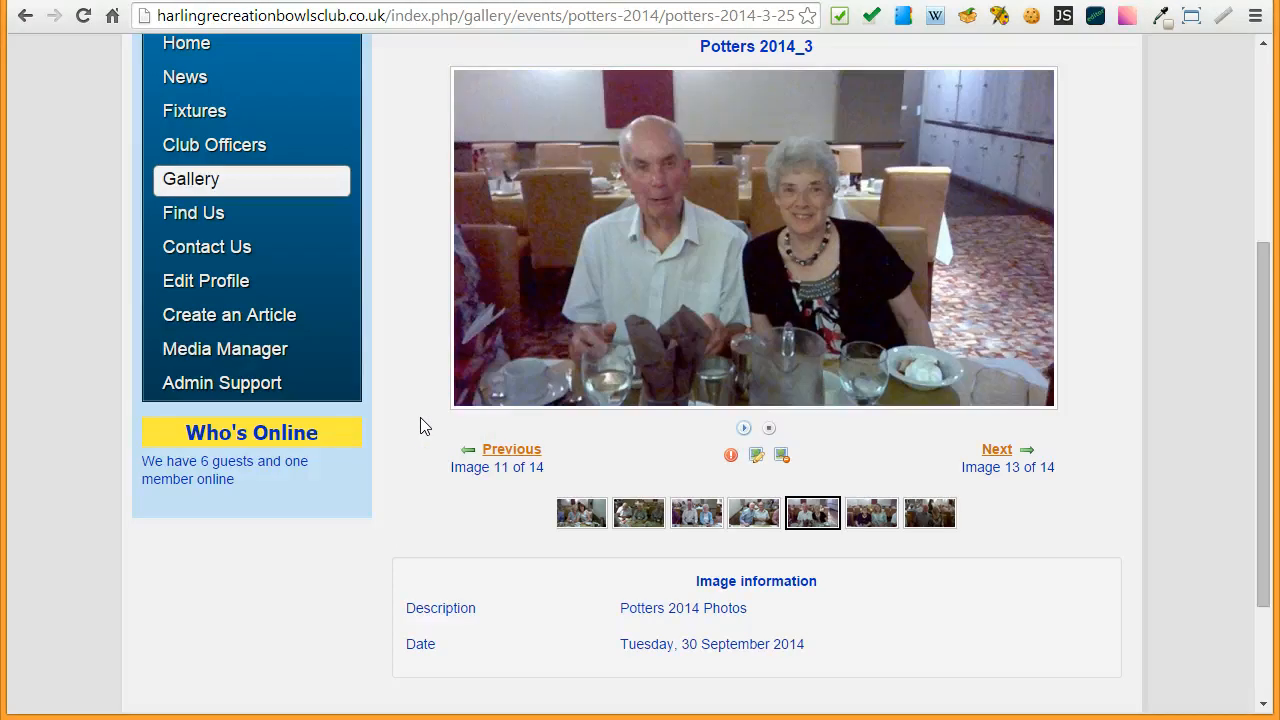
Step: Go to the gallery's User Panel and open the image upload form
{"action": "scroll", "coordinate": [420, 417], "scroll_direction": "up", "scroll_amount": 1}
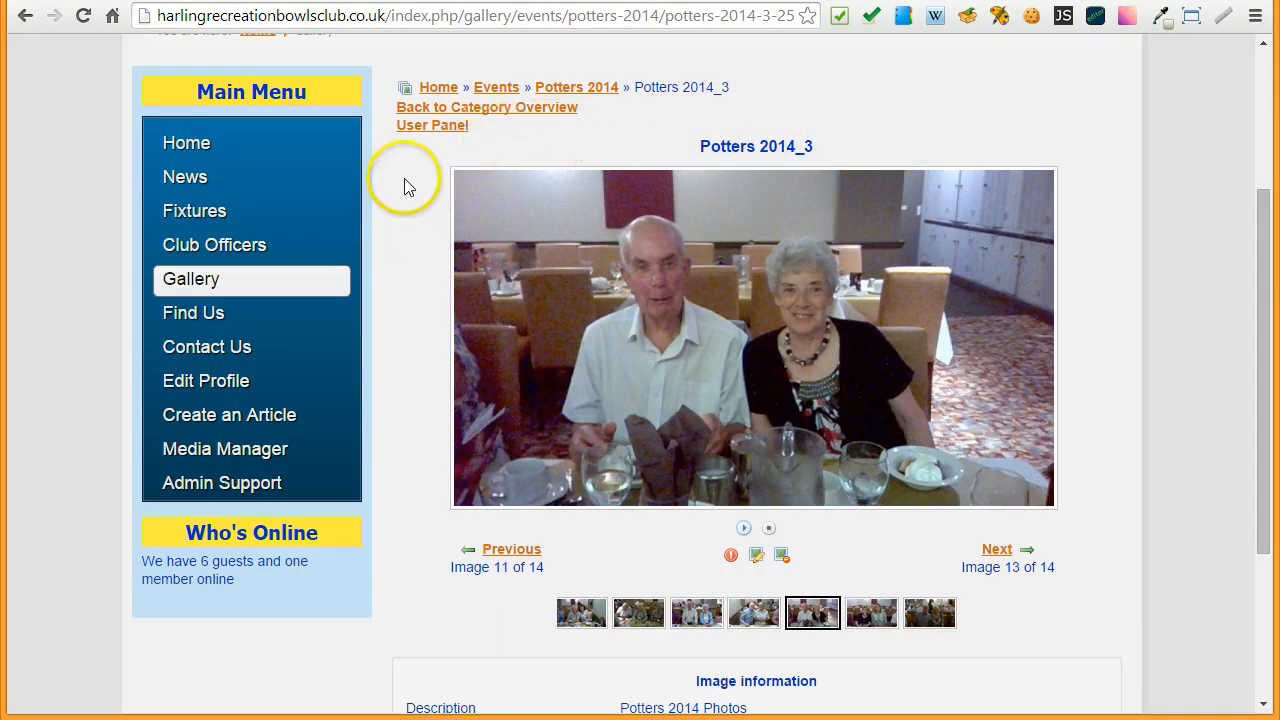
{"action": "scroll", "coordinate": [403, 200], "scroll_direction": "up", "scroll_amount": 2}
{"action": "left_click", "coordinate": [437, 326]}
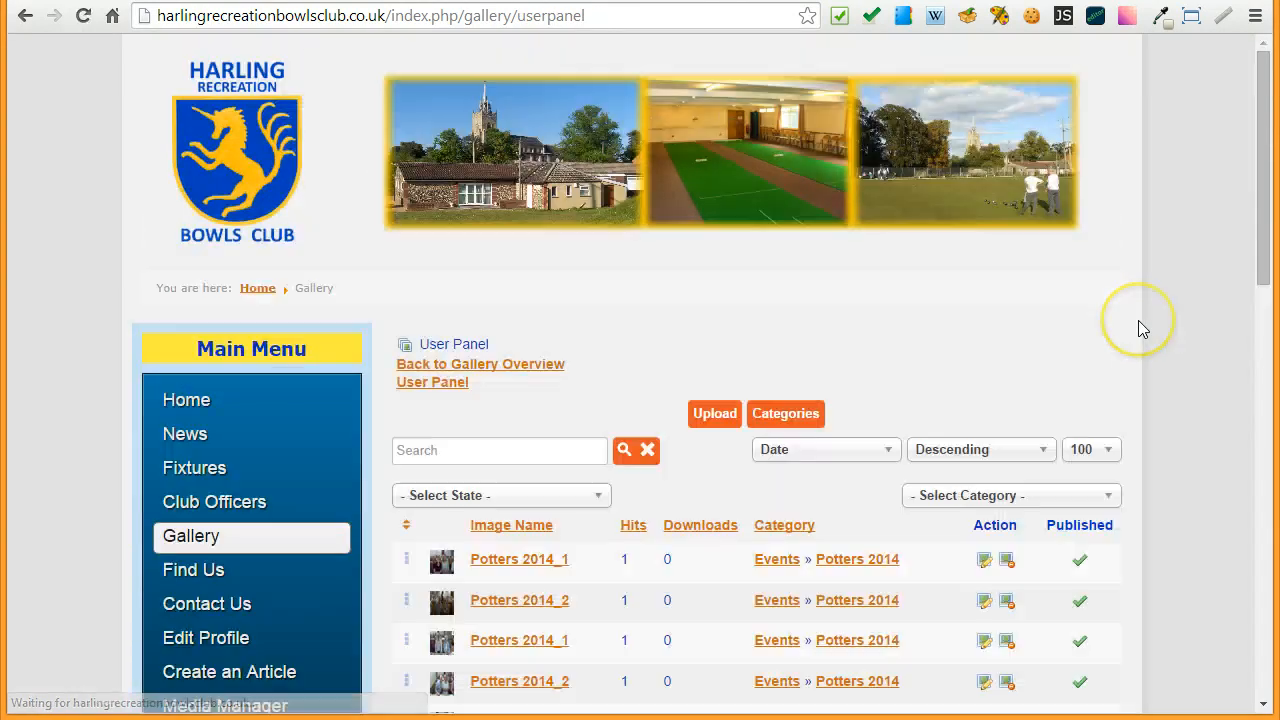
{"action": "scroll", "coordinate": [1138, 320], "scroll_direction": "down", "scroll_amount": 1}
{"action": "left_click", "coordinate": [716, 313]}
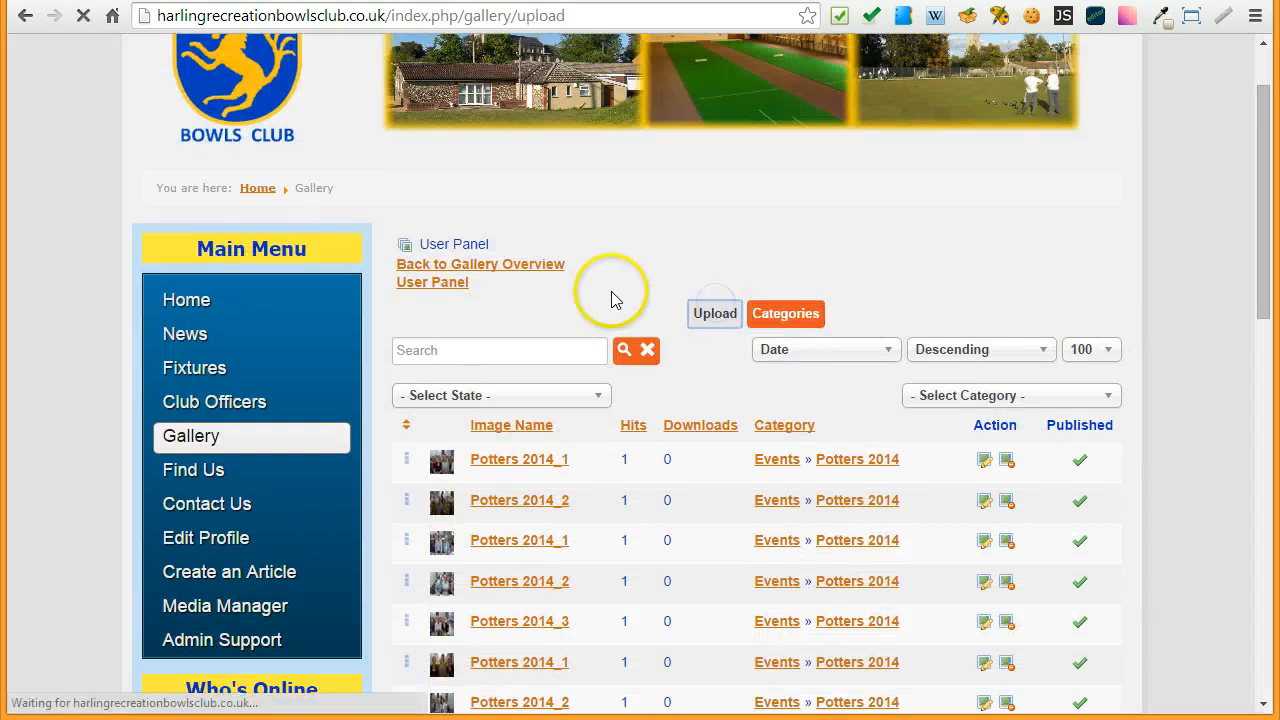
Step: Set the upload category to Sept 2014 under Outdoor Presentations and enter "Sept 2014" as the generic title
{"action": "scroll", "coordinate": [628, 340], "scroll_direction": "down", "scroll_amount": 2}
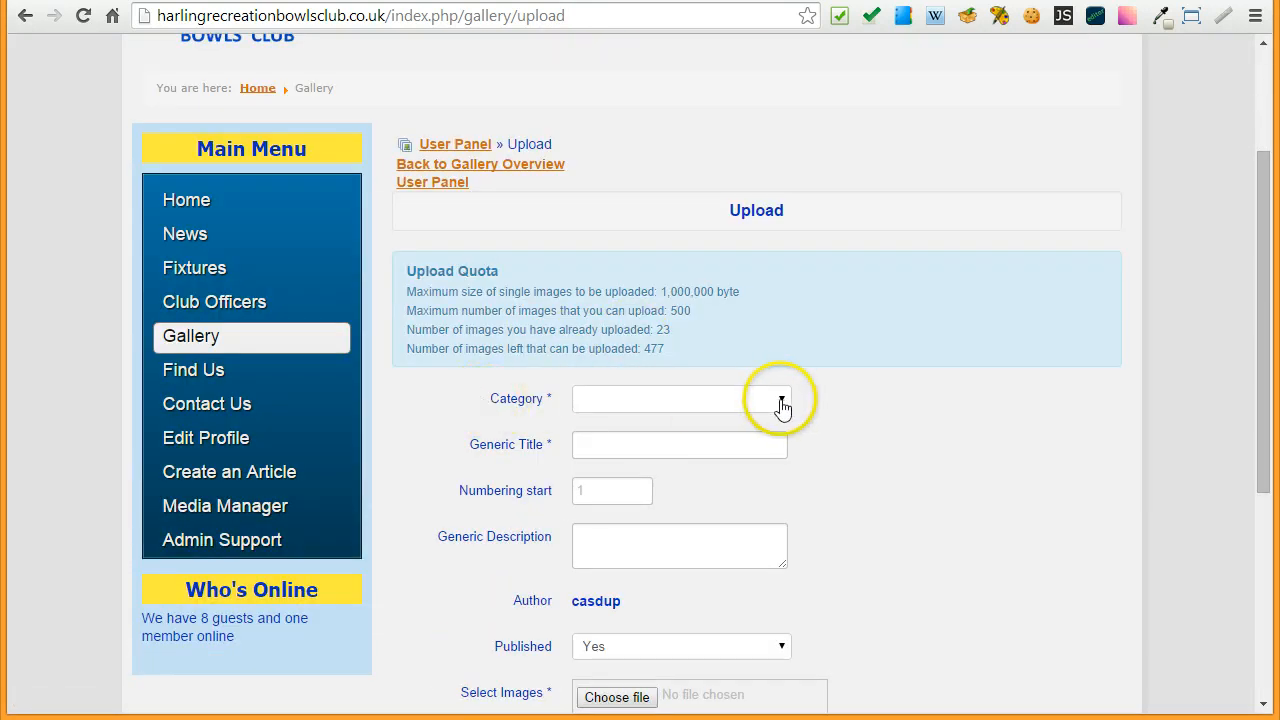
{"action": "left_click", "coordinate": [778, 404]}
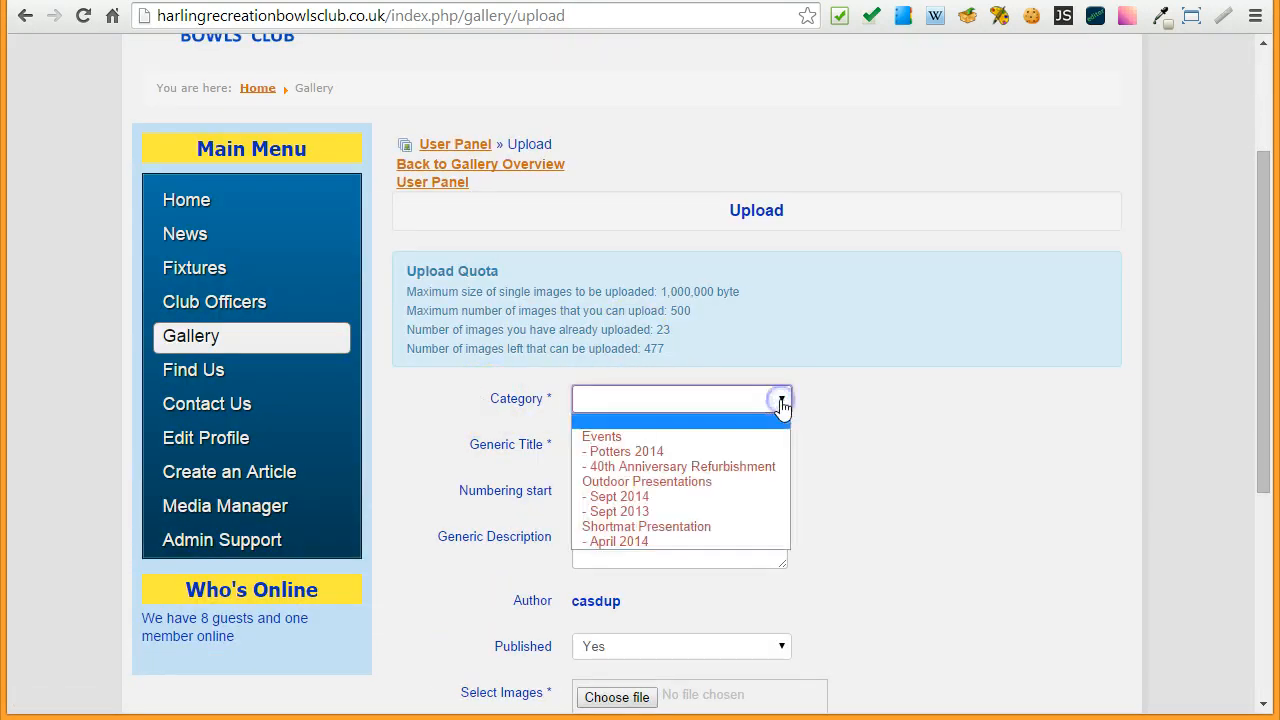
{"action": "left_click", "coordinate": [633, 498]}
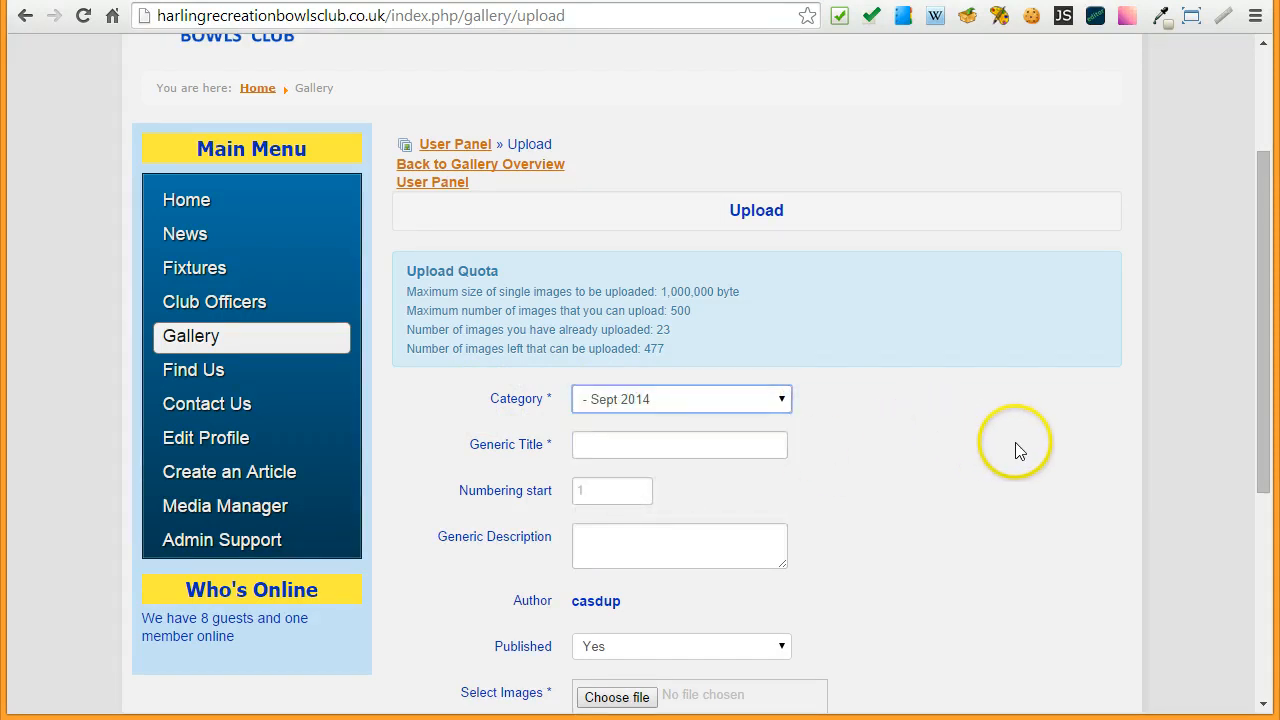
{"action": "scroll", "coordinate": [1014, 449], "scroll_direction": "down", "scroll_amount": 1}
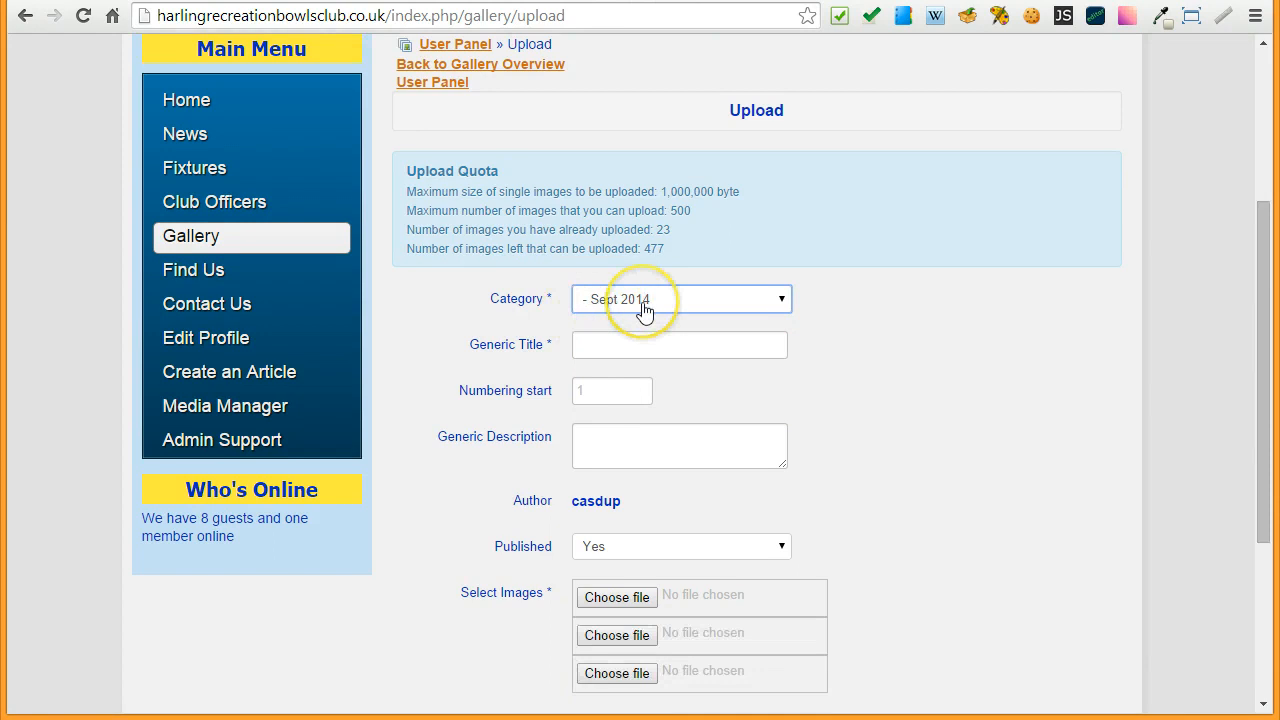
{"action": "left_click", "coordinate": [601, 344]}
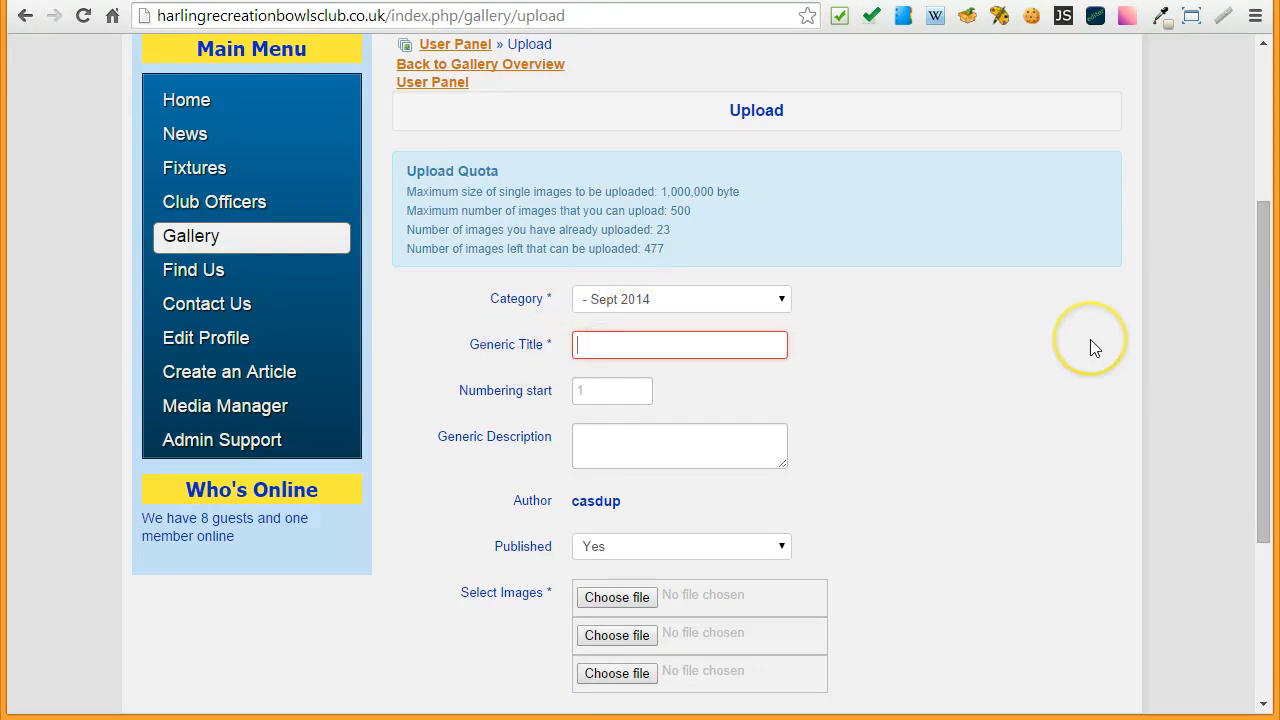
{"action": "type", "text": "Sept 2014"}
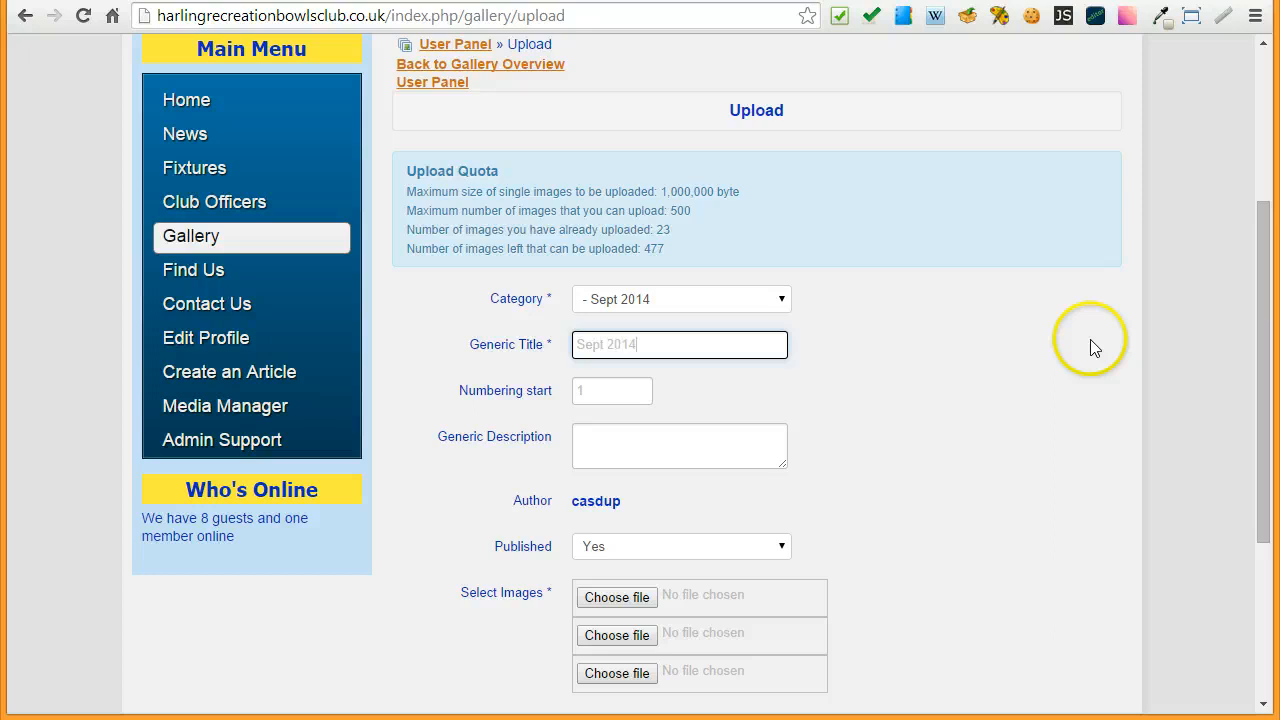
Step: Enter "Sept 2014 Outdoor Presentations" as the generic description and copy that text for reuse
{"action": "scroll", "coordinate": [1063, 391], "scroll_direction": "down", "scroll_amount": 1}
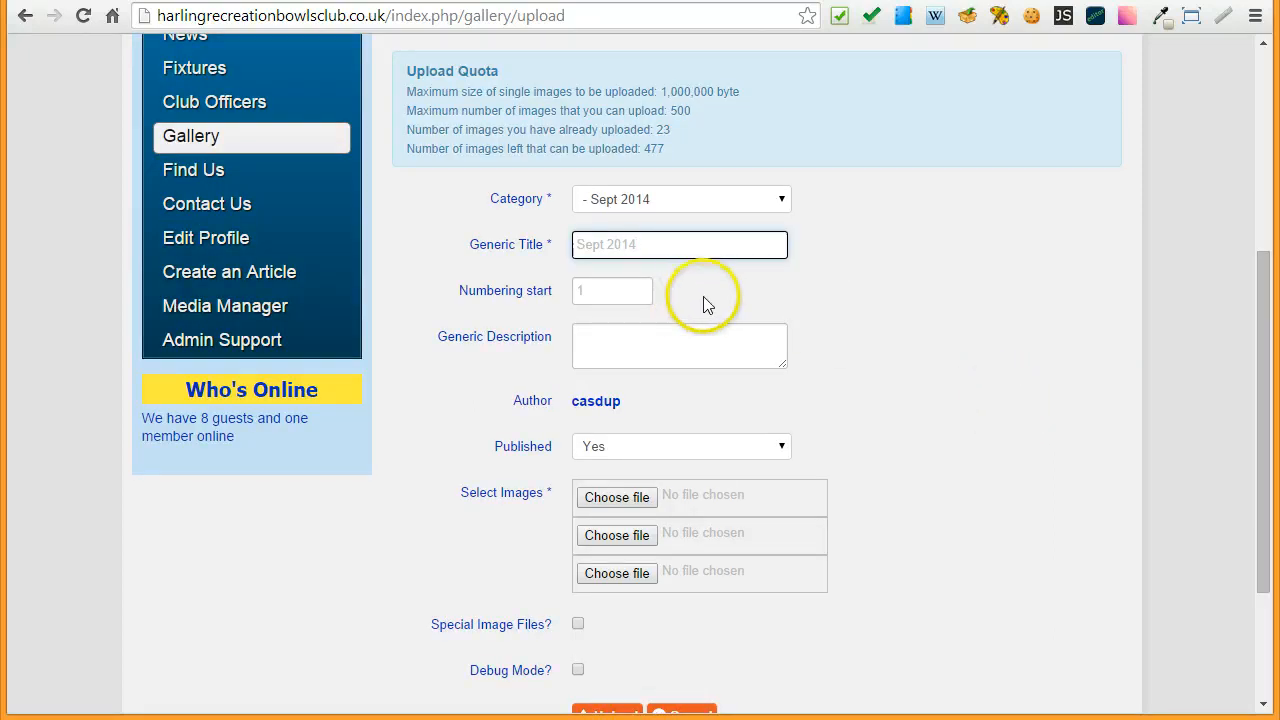
{"action": "left_click", "coordinate": [614, 344]}
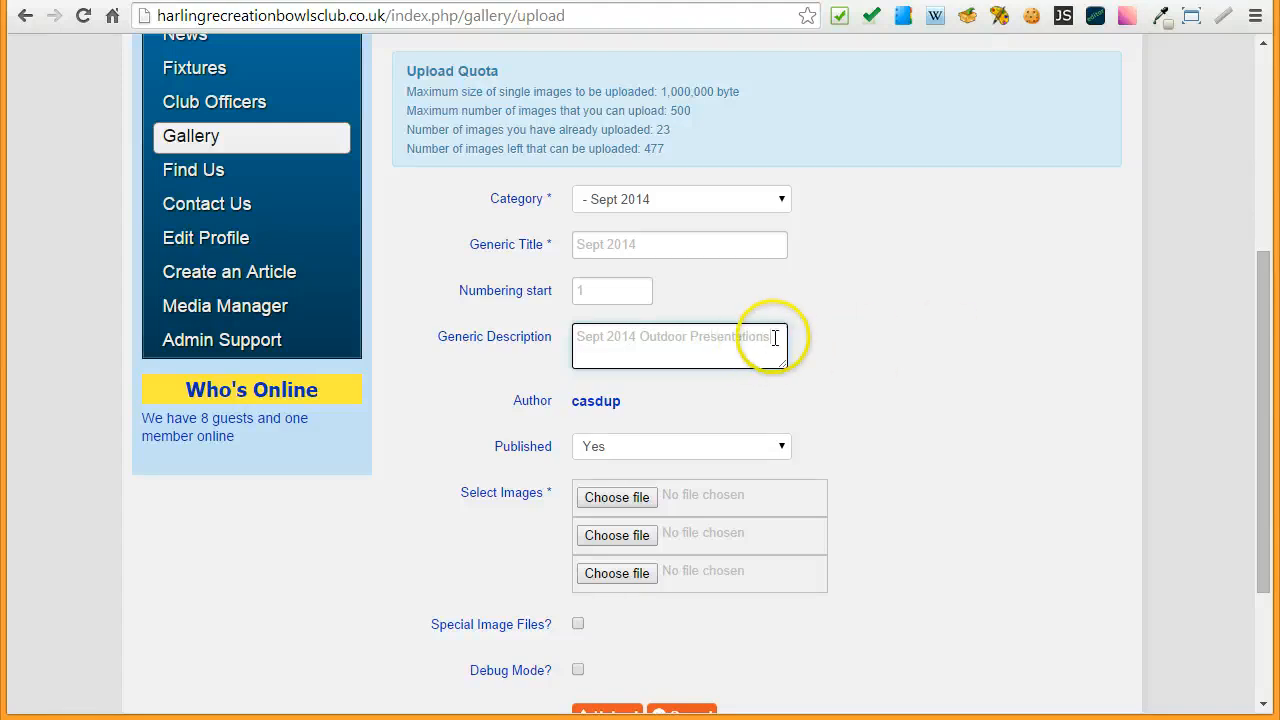
{"action": "left_click_drag", "start_coordinate": [777, 337], "coordinate": [598, 337]}
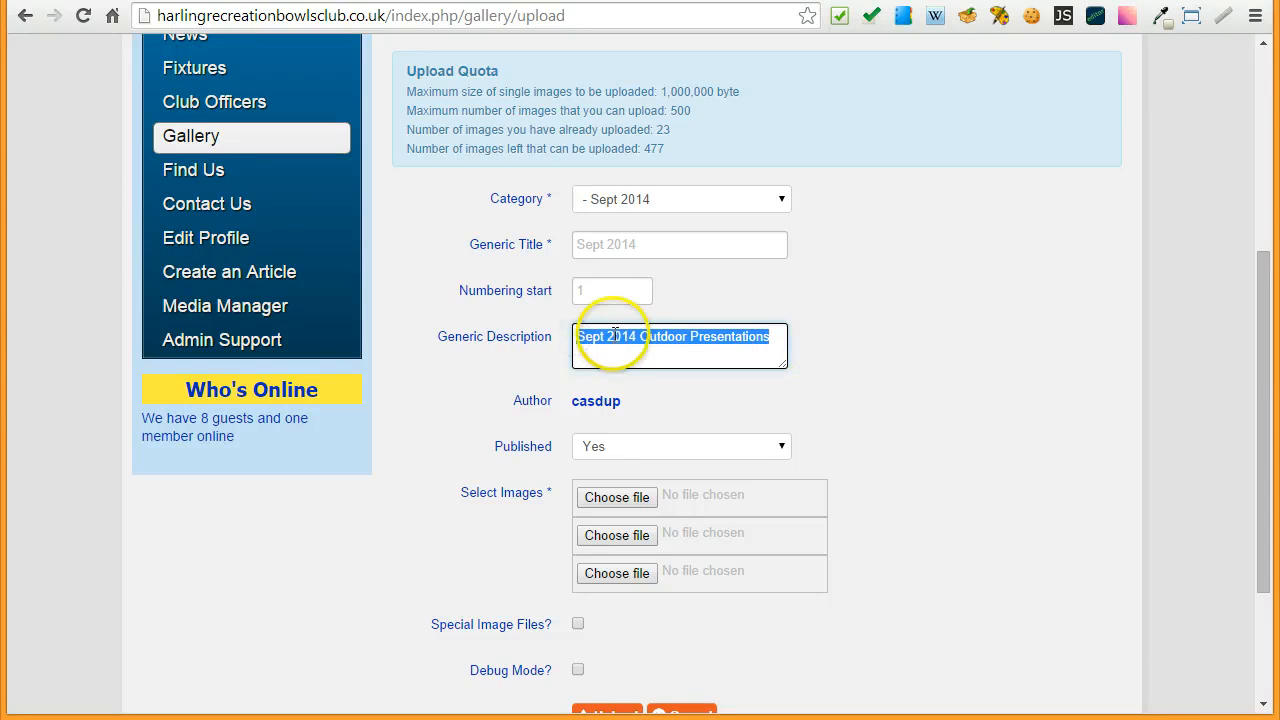
{"action": "right_click", "coordinate": [603, 337]}
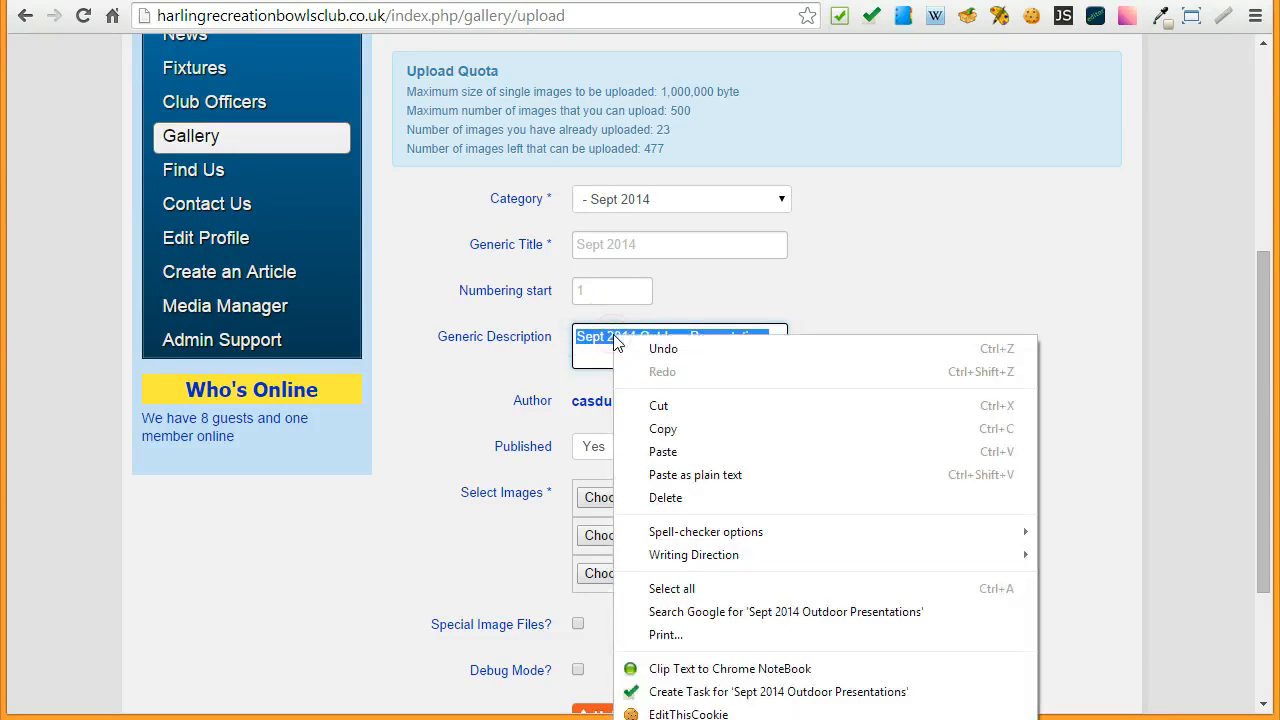
{"action": "left_click", "coordinate": [663, 429]}
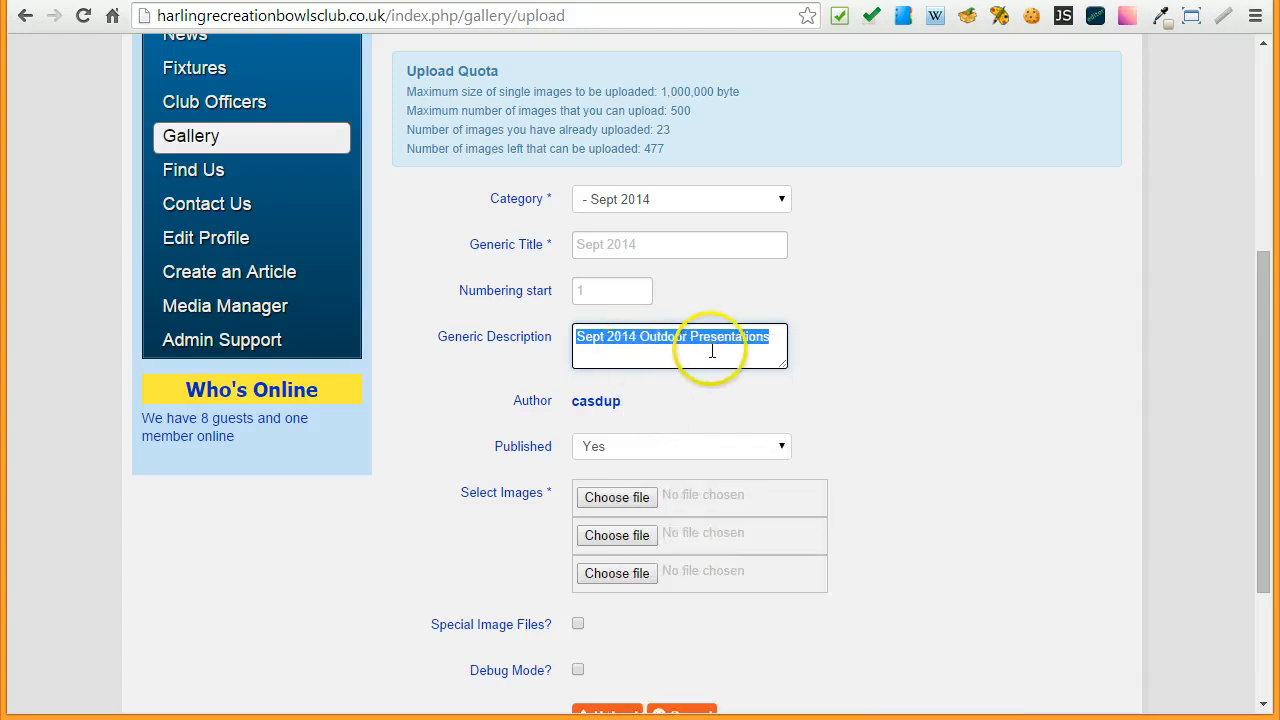
{"action": "key", "text": "Delete"}
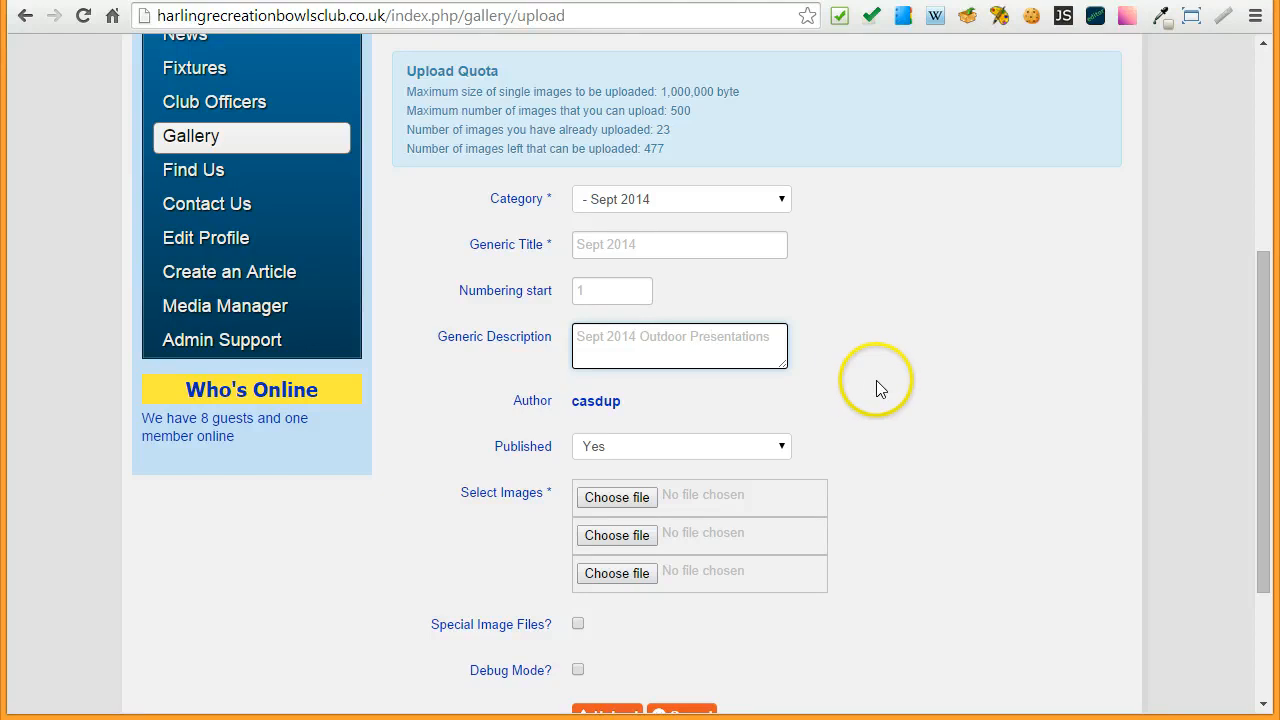
Step: Choose photo3(3)-800px.jpg from the Presentations 2014 folder inside Gallery as the first upload image
{"action": "scroll", "coordinate": [881, 395], "scroll_direction": "down", "scroll_amount": 1}
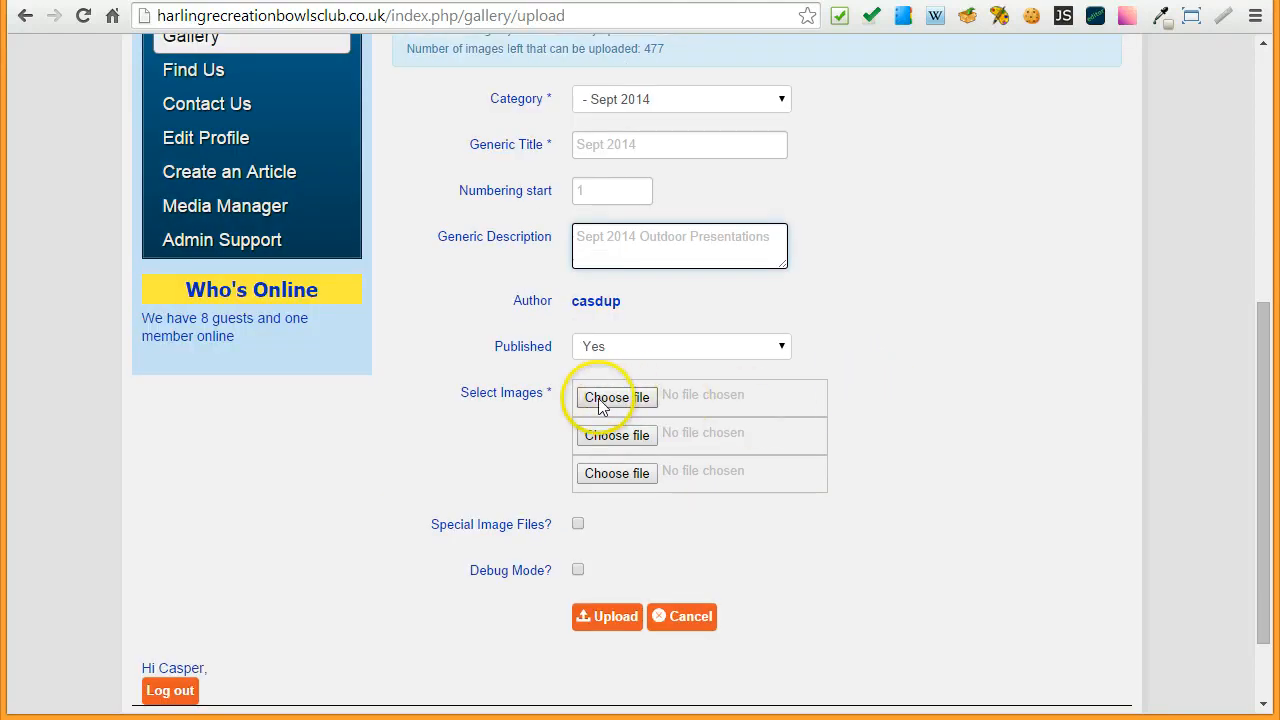
{"action": "left_click", "coordinate": [607, 398]}
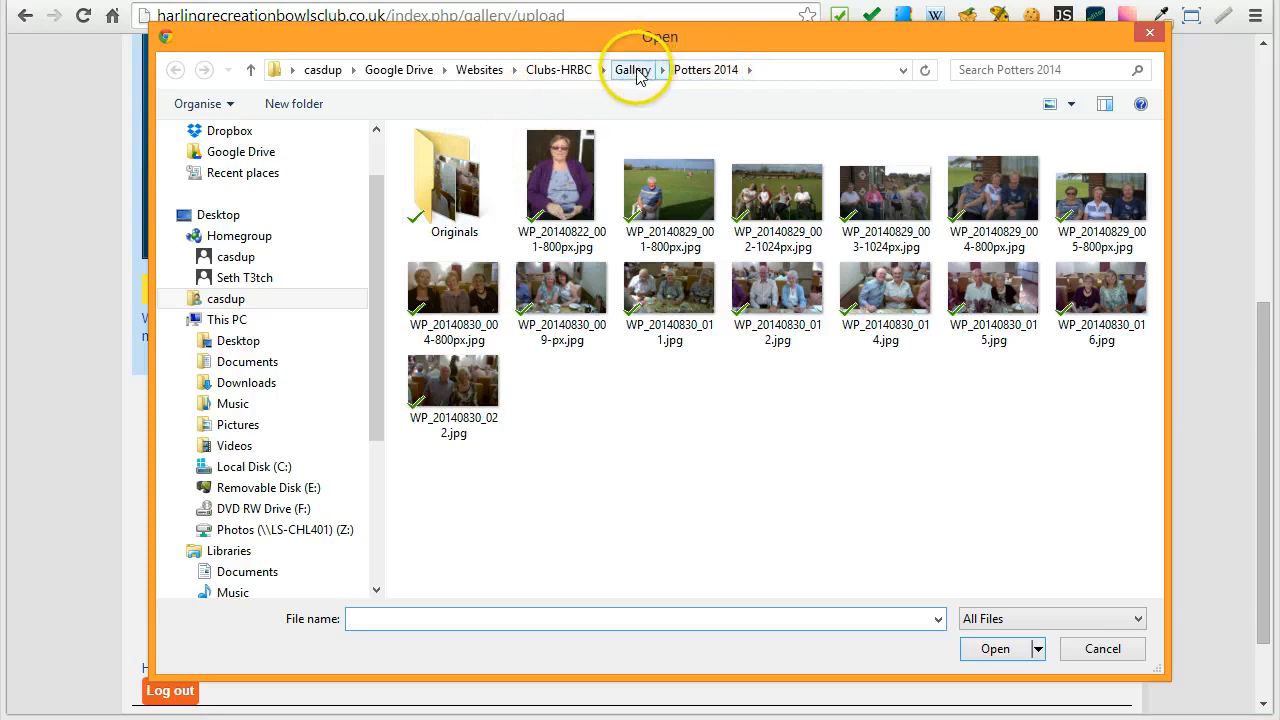
{"action": "left_click", "coordinate": [634, 70]}
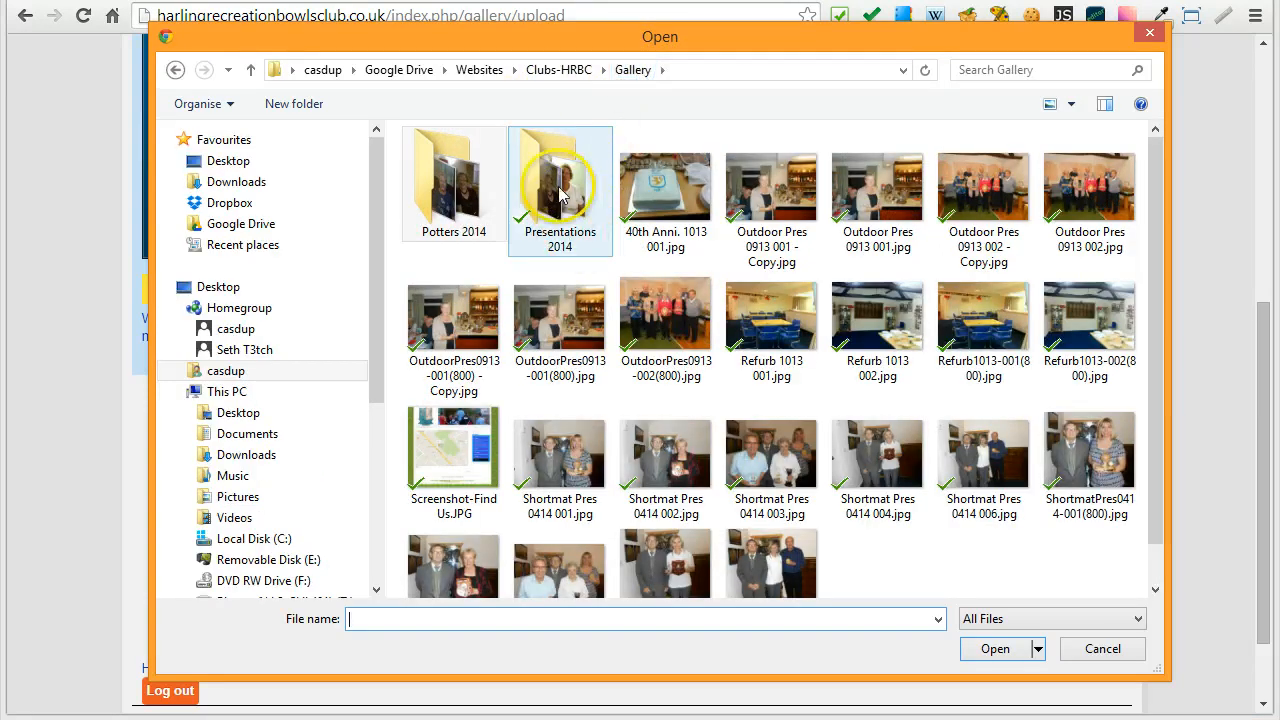
{"action": "left_click", "coordinate": [537, 167]}
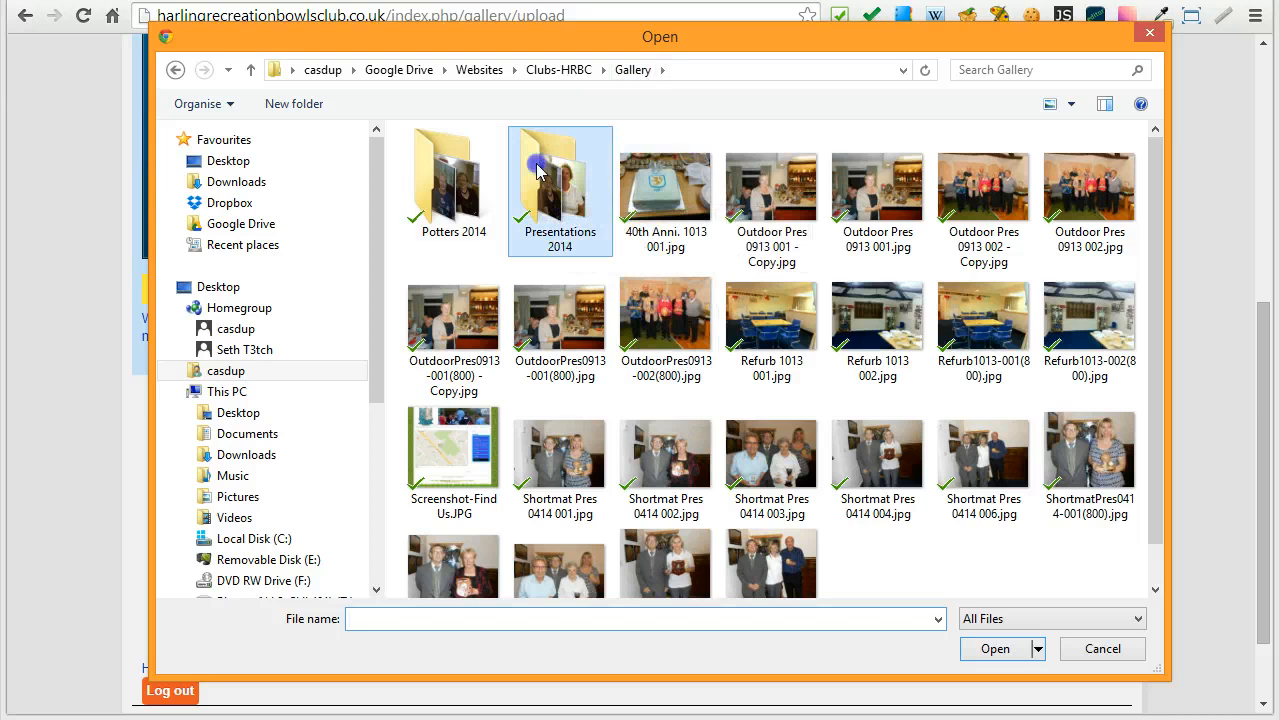
{"action": "double_click", "coordinate": [537, 167]}
{"action": "left_click", "coordinate": [558, 196]}
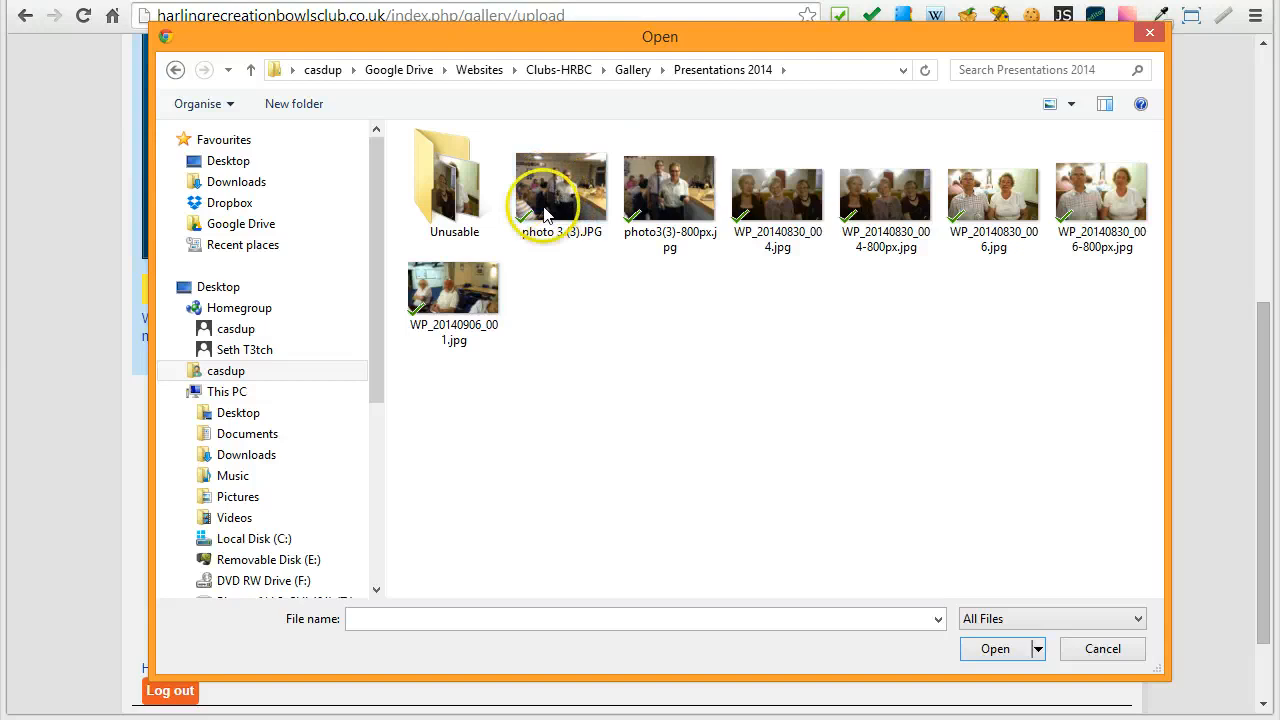
{"action": "left_click", "coordinate": [547, 213]}
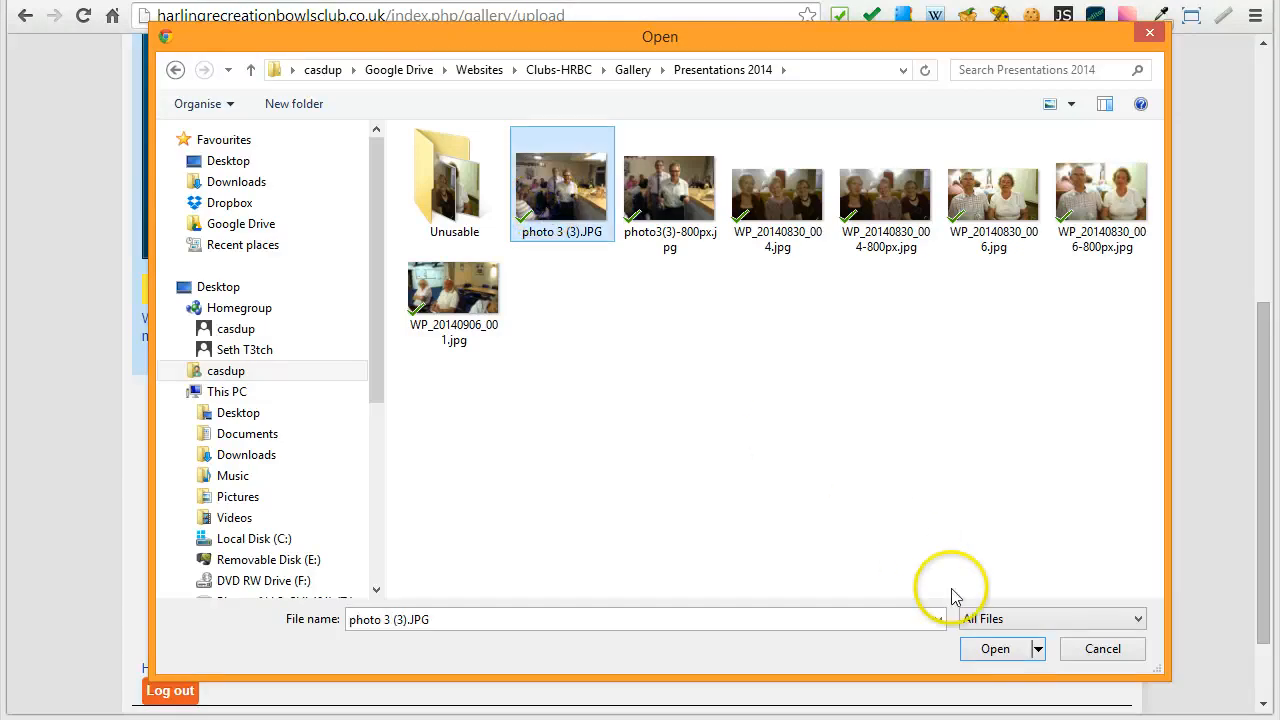
{"action": "left_click", "coordinate": [998, 652]}
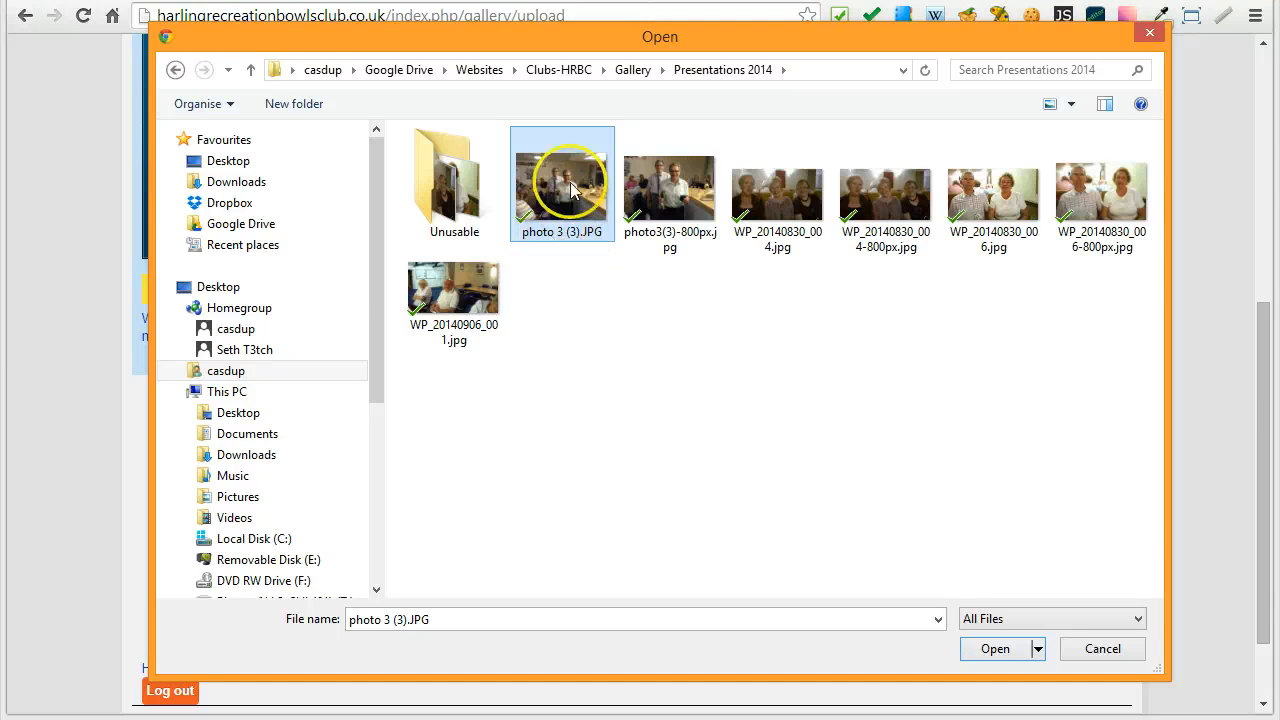
{"action": "left_click", "coordinate": [658, 200]}
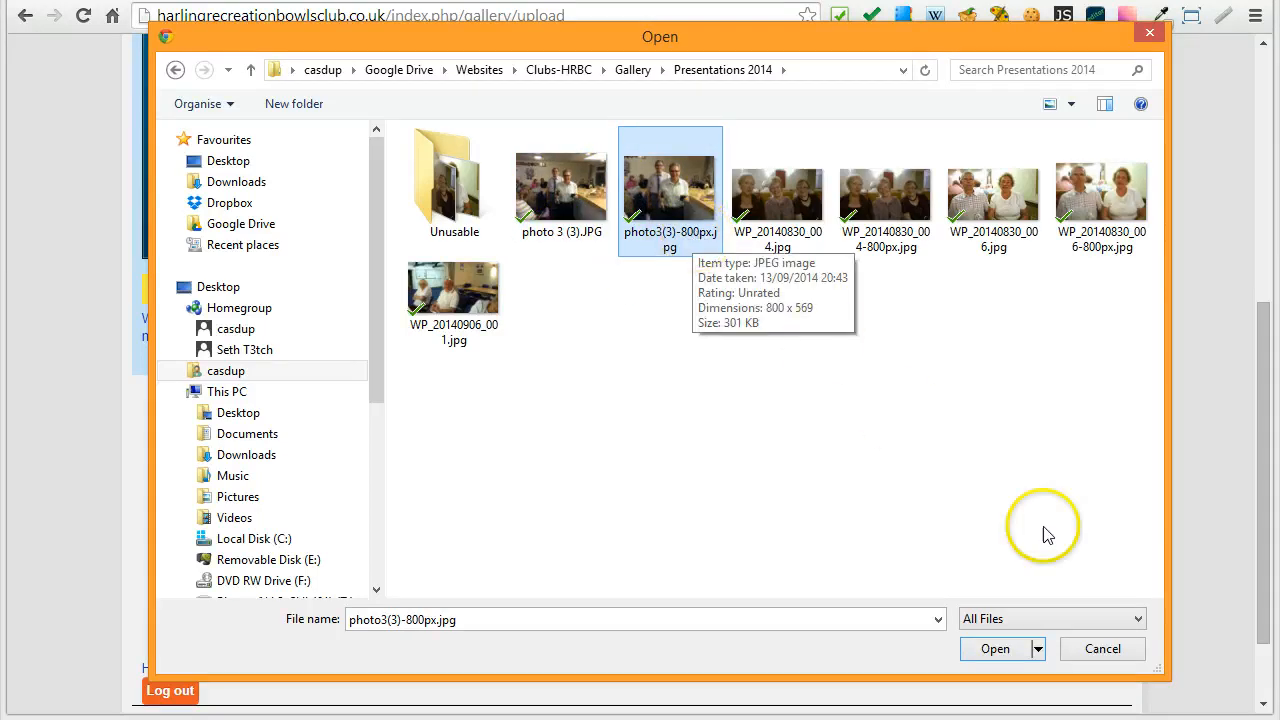
{"action": "left_click", "coordinate": [996, 650]}
Step: Add WP_20140830_004-800px.jpg and WP_20140830_006-800px.jpg as the second and third images and upload the batch
{"action": "left_click", "coordinate": [635, 437]}
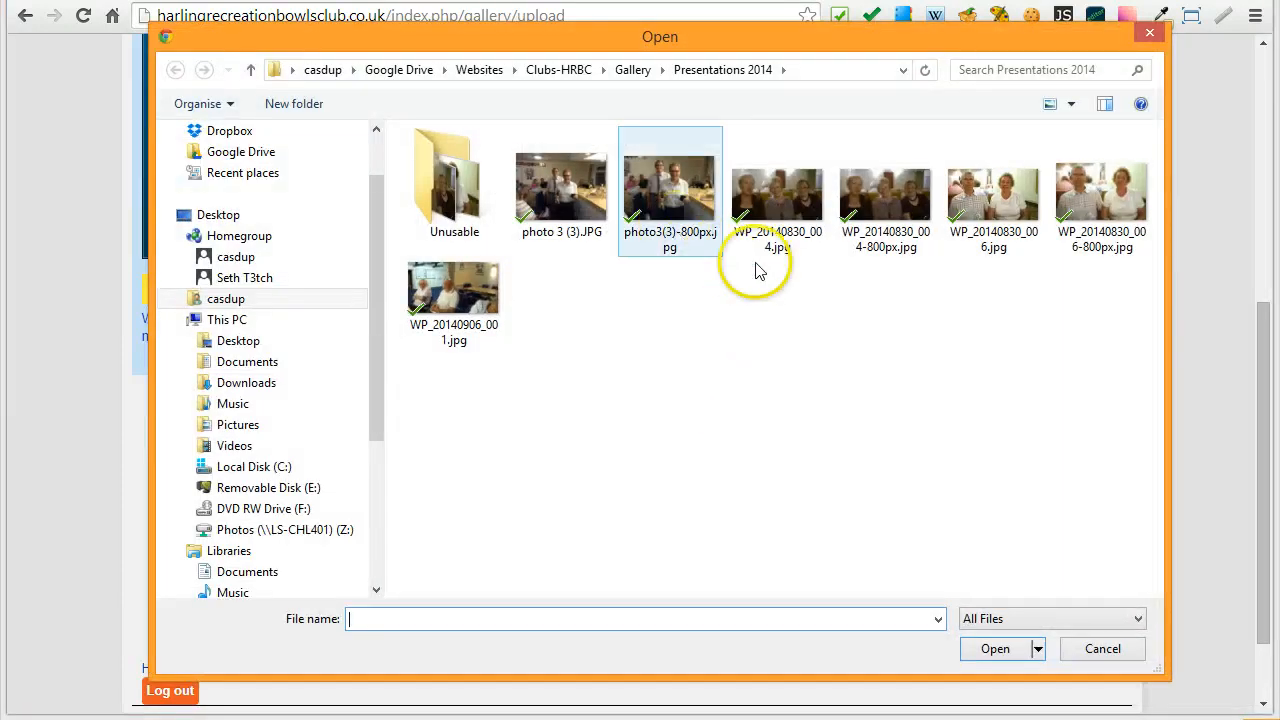
{"action": "left_click", "coordinate": [880, 205]}
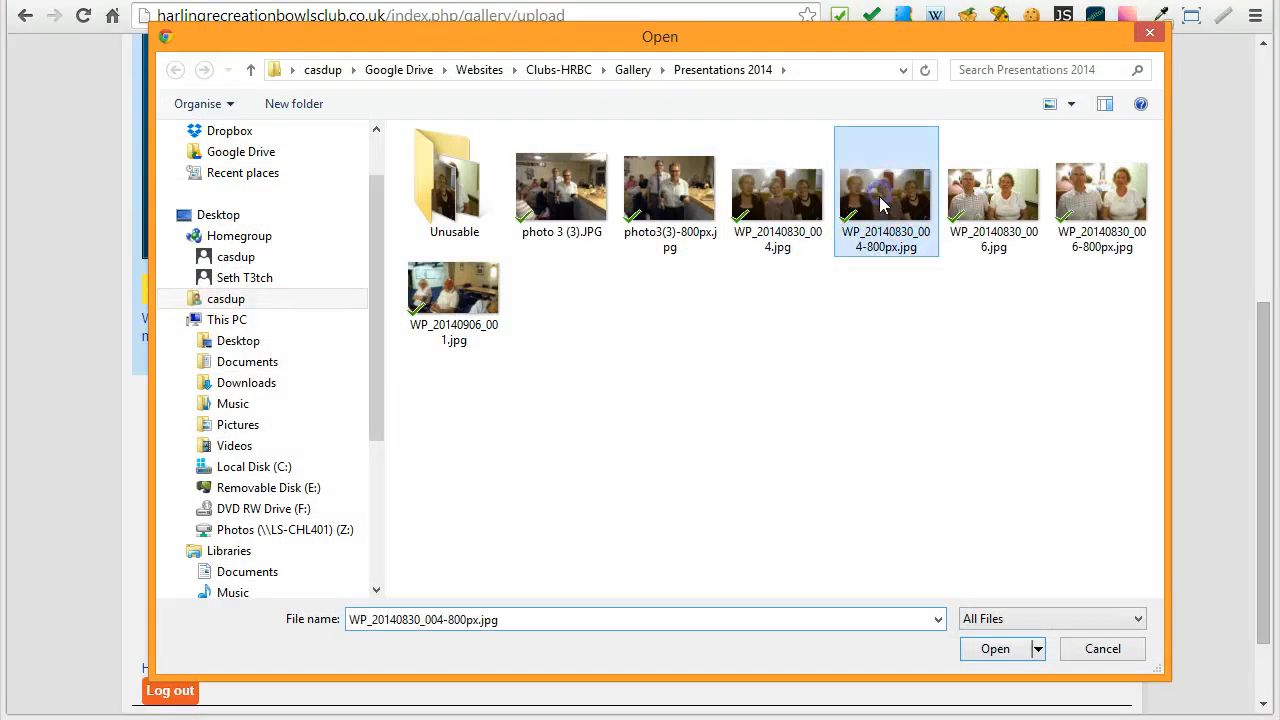
{"action": "left_click", "coordinate": [995, 649]}
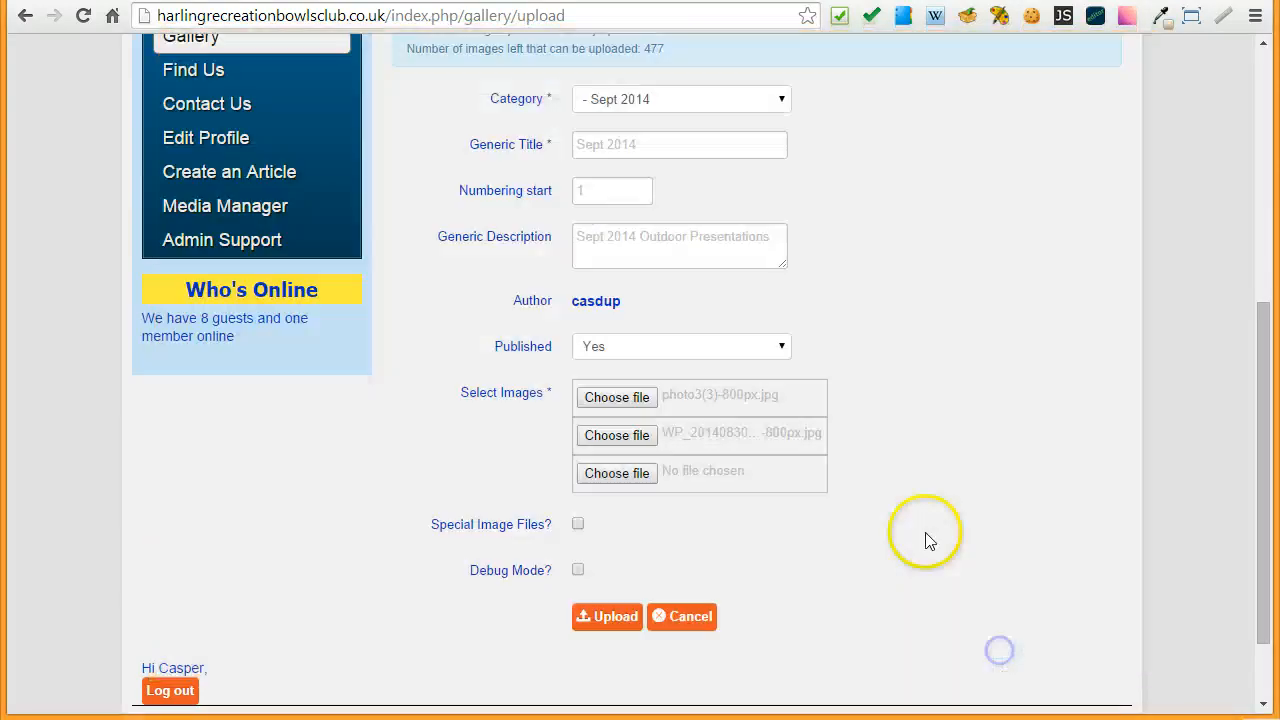
{"action": "left_click", "coordinate": [607, 473]}
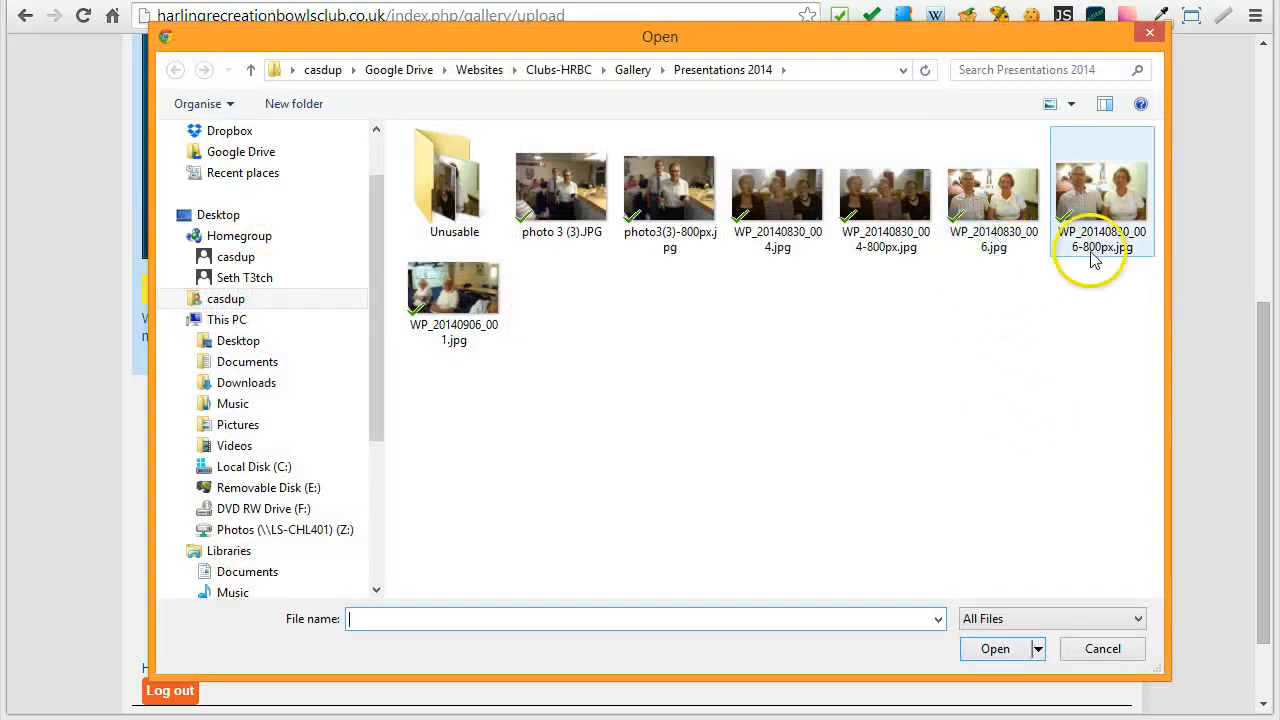
{"action": "left_click", "coordinate": [1091, 180]}
{"action": "left_click", "coordinate": [1001, 652]}
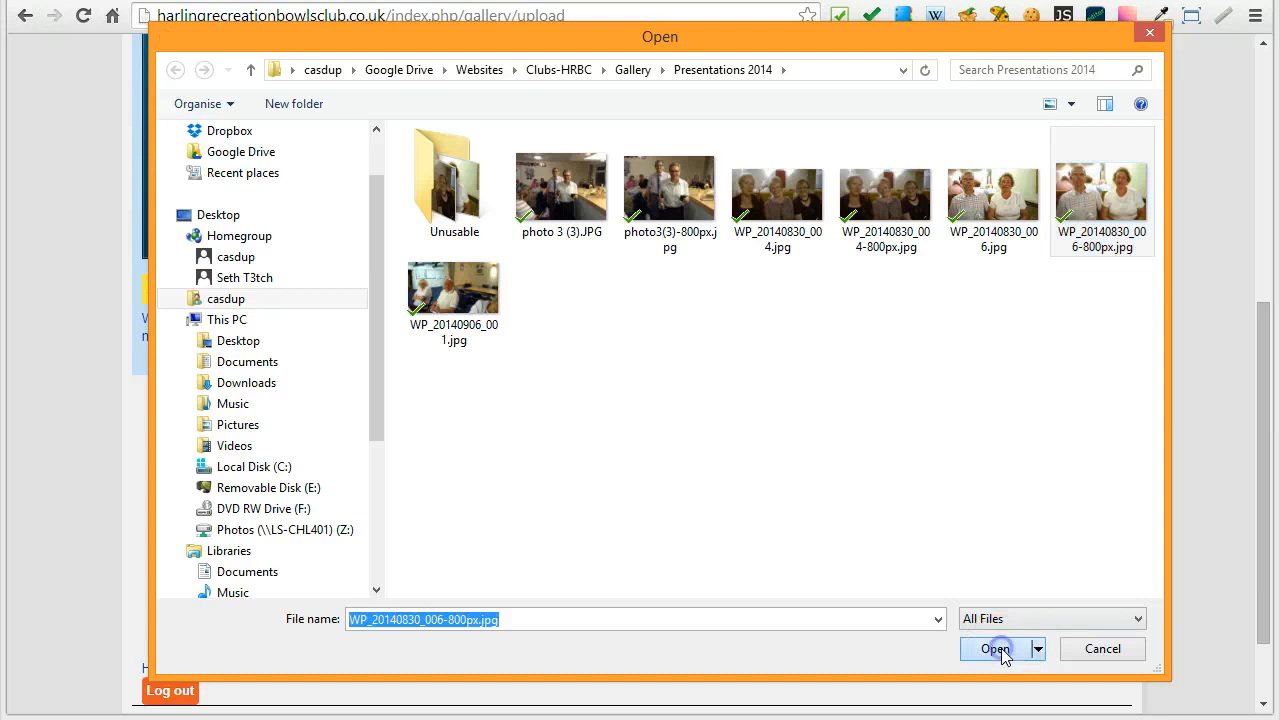
{"action": "left_click", "coordinate": [612, 618]}
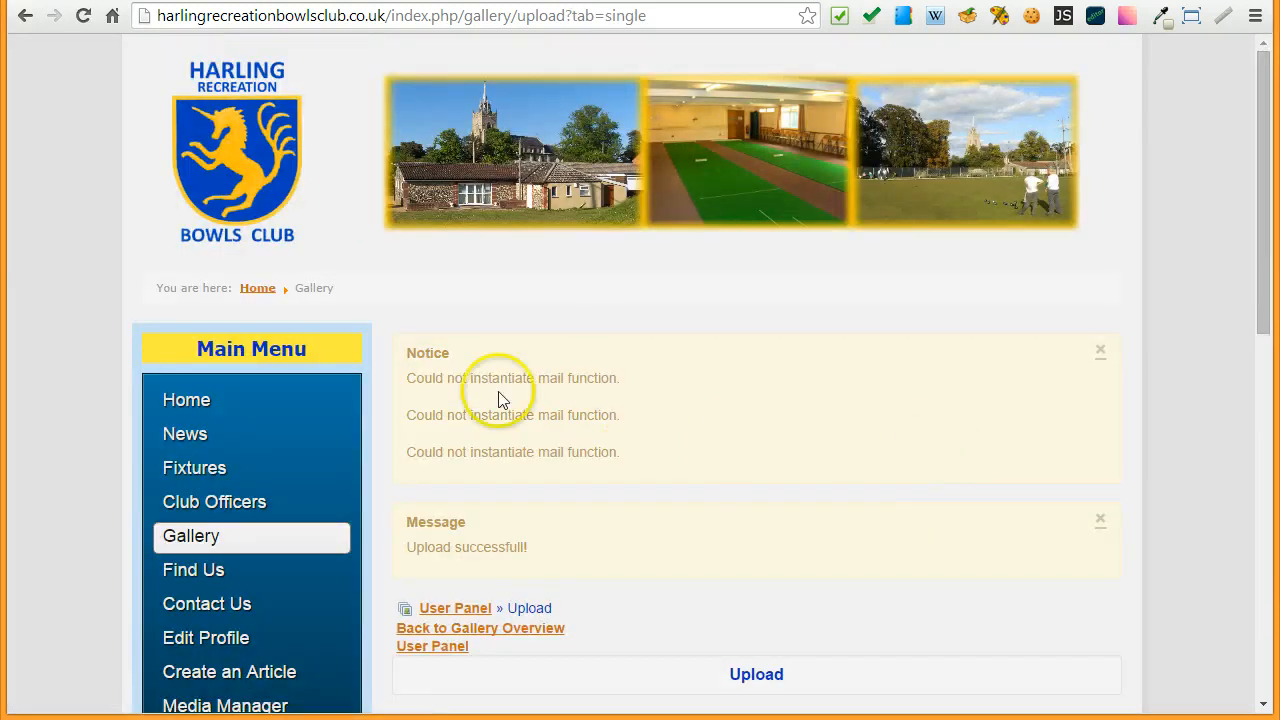
Step: Dismiss the upload notices and set the category for the next batch to Sept 2014 under Outdoor Presentations
{"action": "left_click", "coordinate": [1100, 350]}
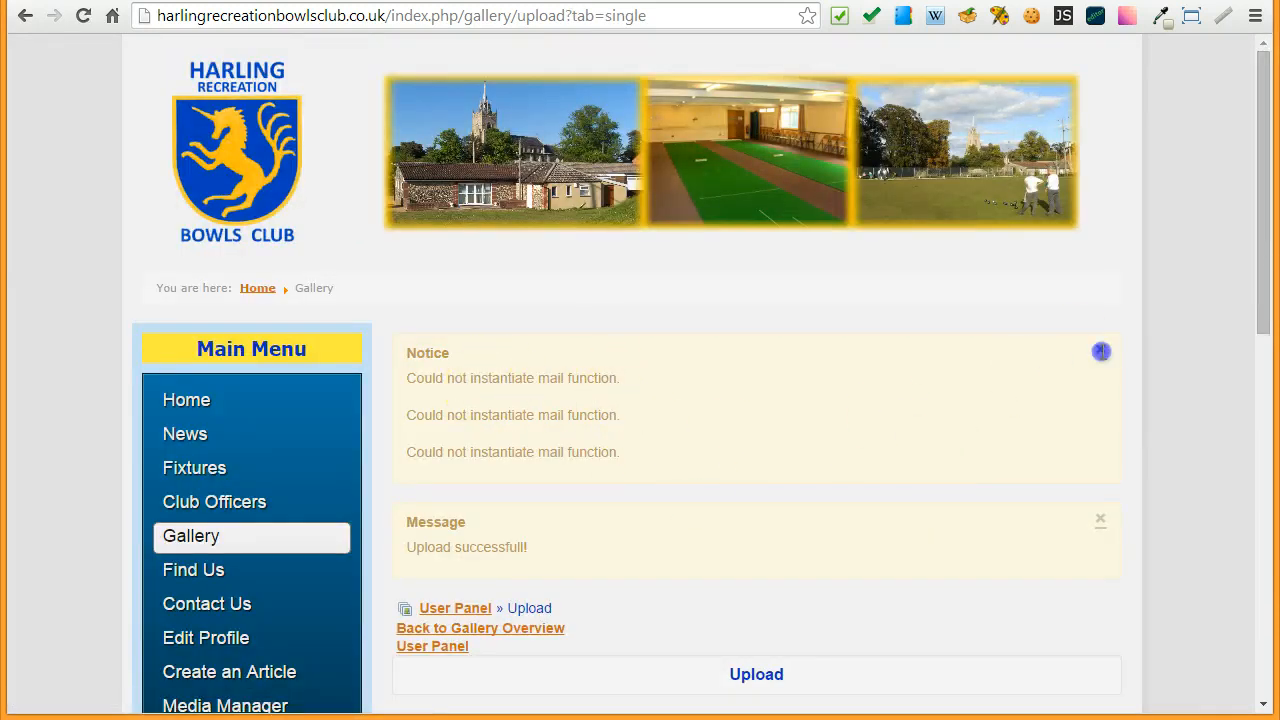
{"action": "left_click", "coordinate": [1100, 350]}
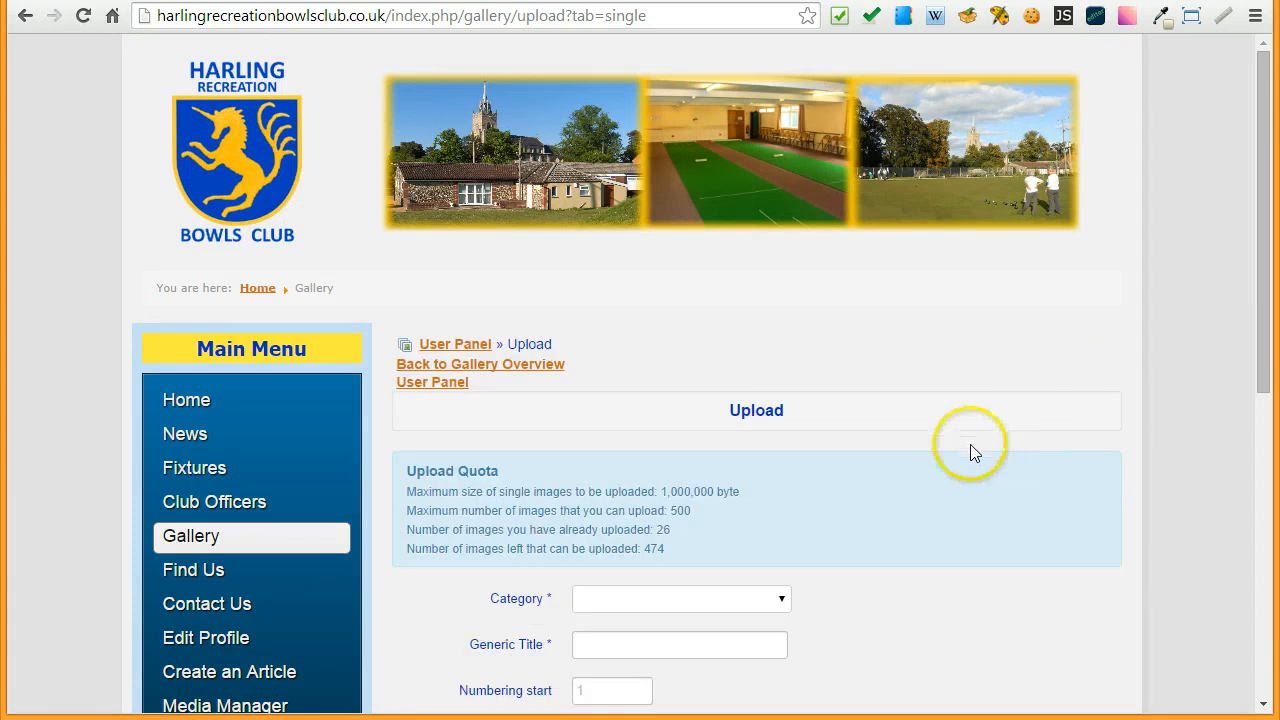
{"action": "scroll", "coordinate": [797, 497], "scroll_direction": "down", "scroll_amount": 2}
{"action": "left_click", "coordinate": [781, 399]}
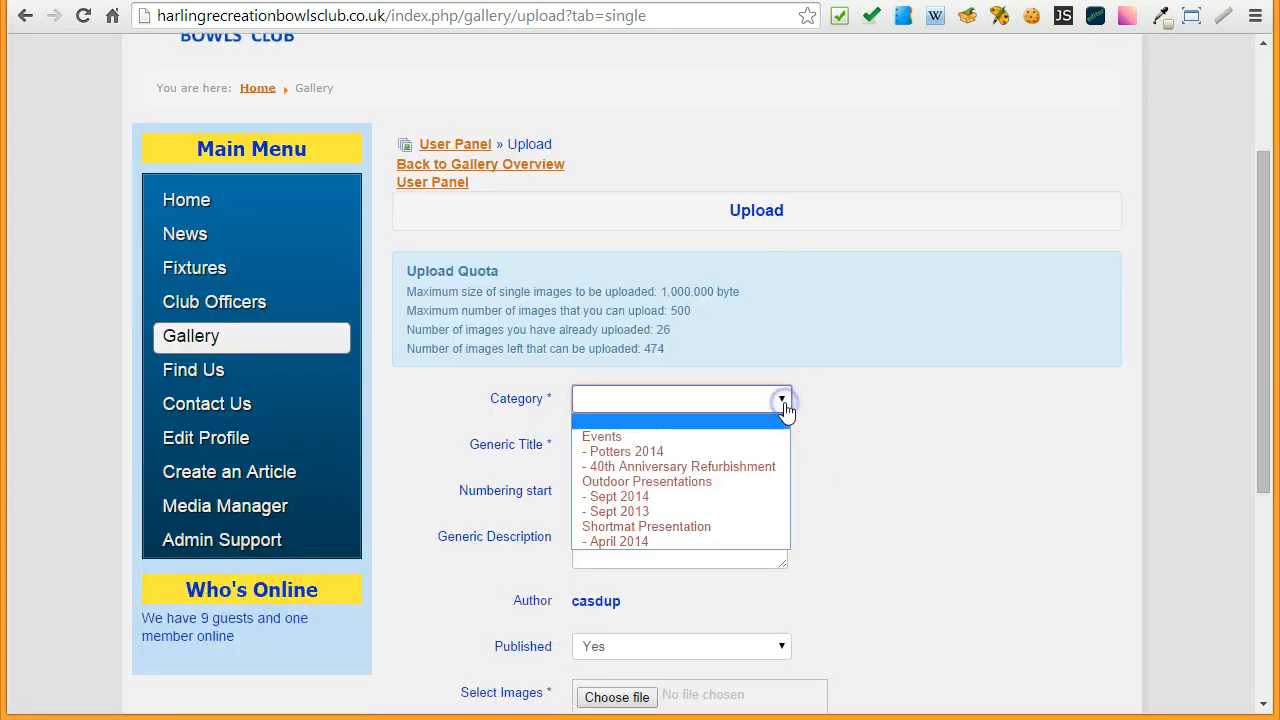
{"action": "left_click", "coordinate": [621, 494]}
Step: Enter "Sept 2014" as the generic title and paste "Sept 2014 Outdoor Presentations" as the generic description
{"action": "left_click", "coordinate": [638, 443]}
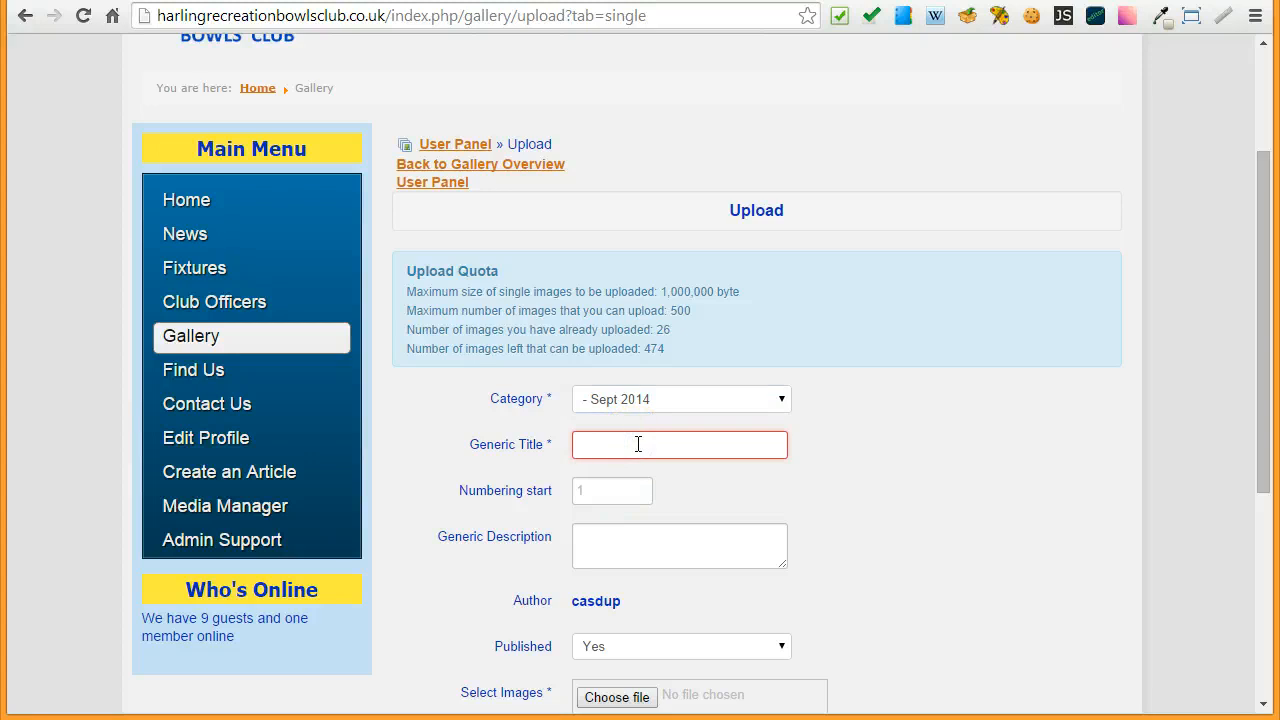
{"action": "type", "text": "Sept 2014"}
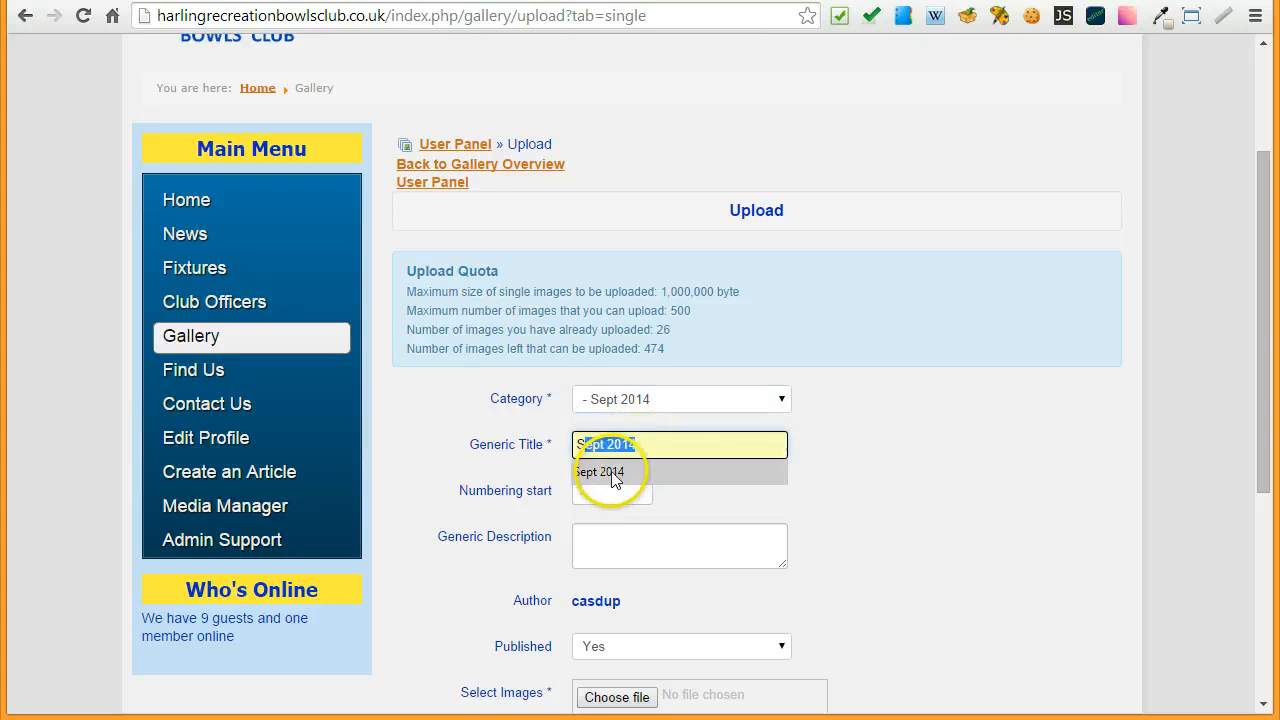
{"action": "left_click", "coordinate": [610, 472]}
{"action": "left_click", "coordinate": [616, 534]}
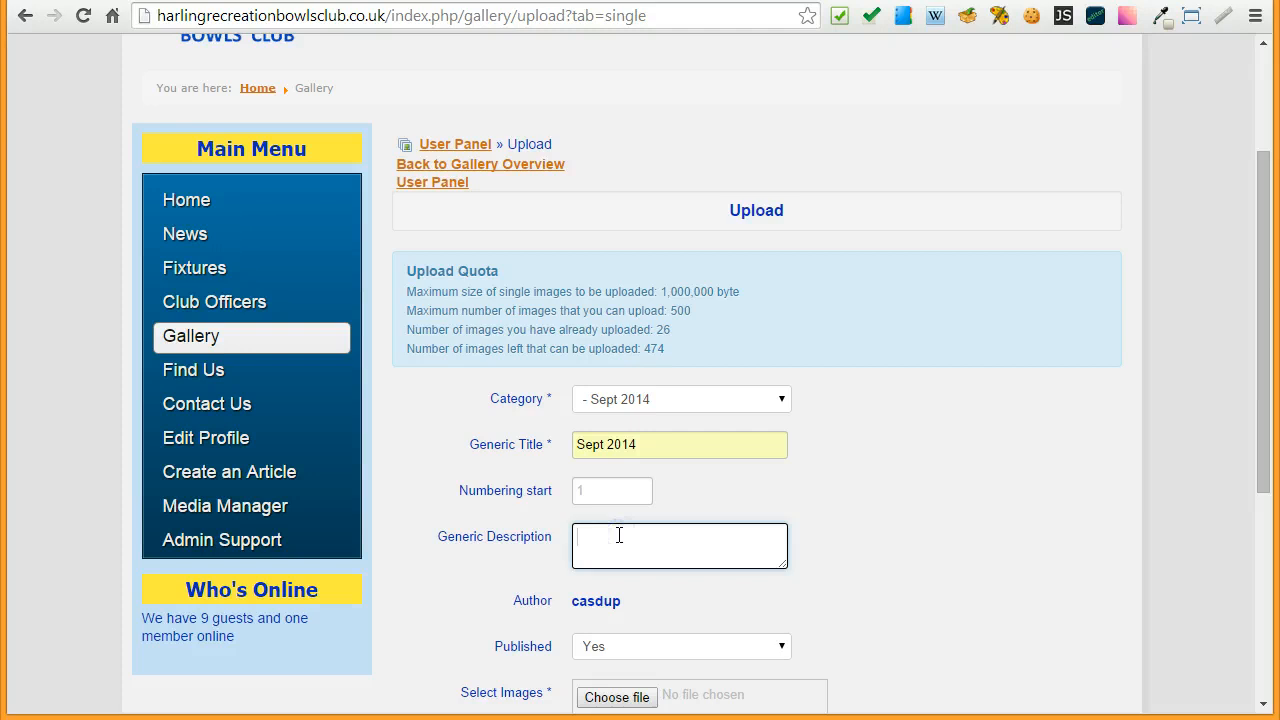
{"action": "left_click", "coordinate": [621, 545]}
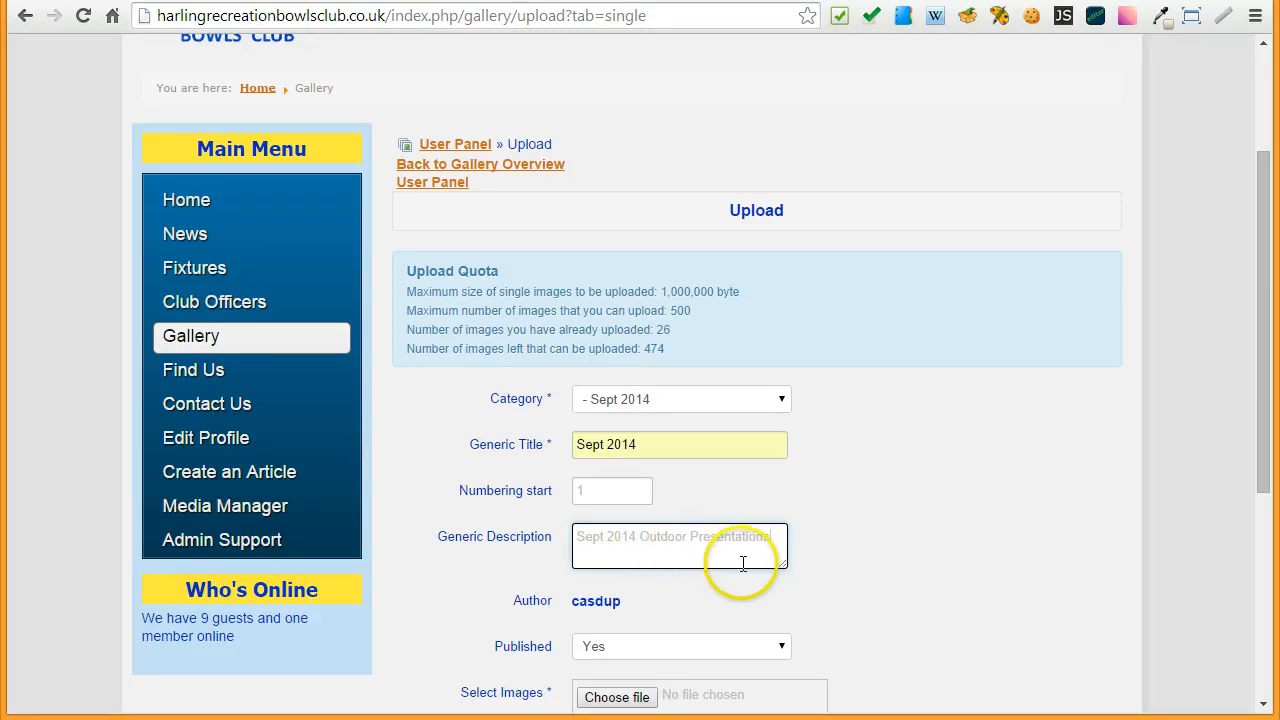
Step: Upload WP_20140906_001.jpg from the Presentations 2014 folder as the only image of this batch and dismiss the resulting notices
{"action": "scroll", "coordinate": [955, 585], "scroll_direction": "down", "scroll_amount": 2}
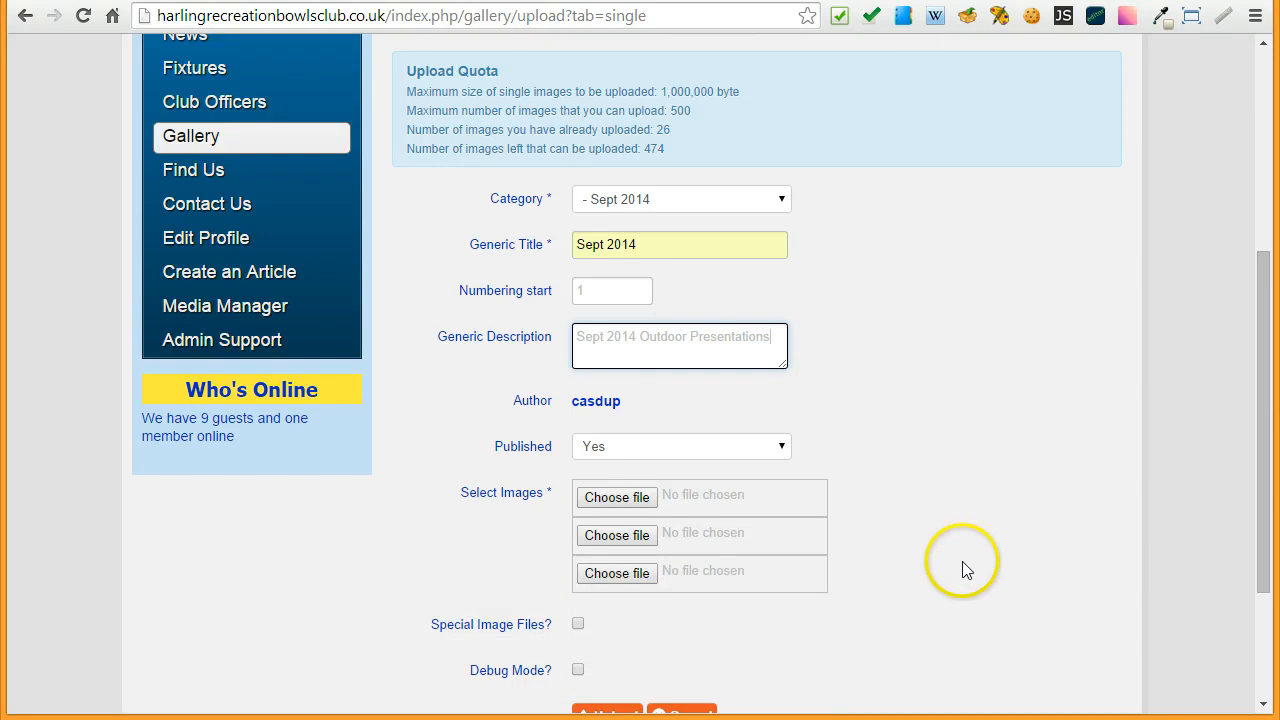
{"action": "left_click", "coordinate": [613, 498]}
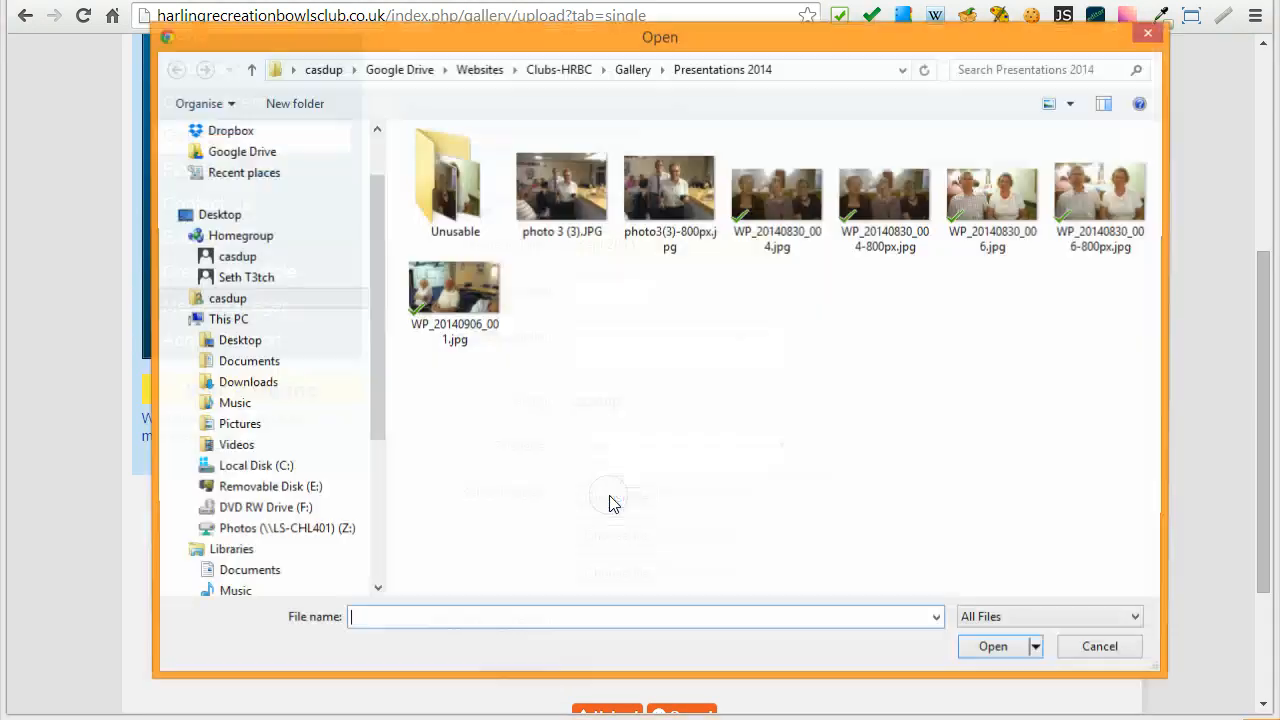
{"action": "left_click", "coordinate": [426, 290]}
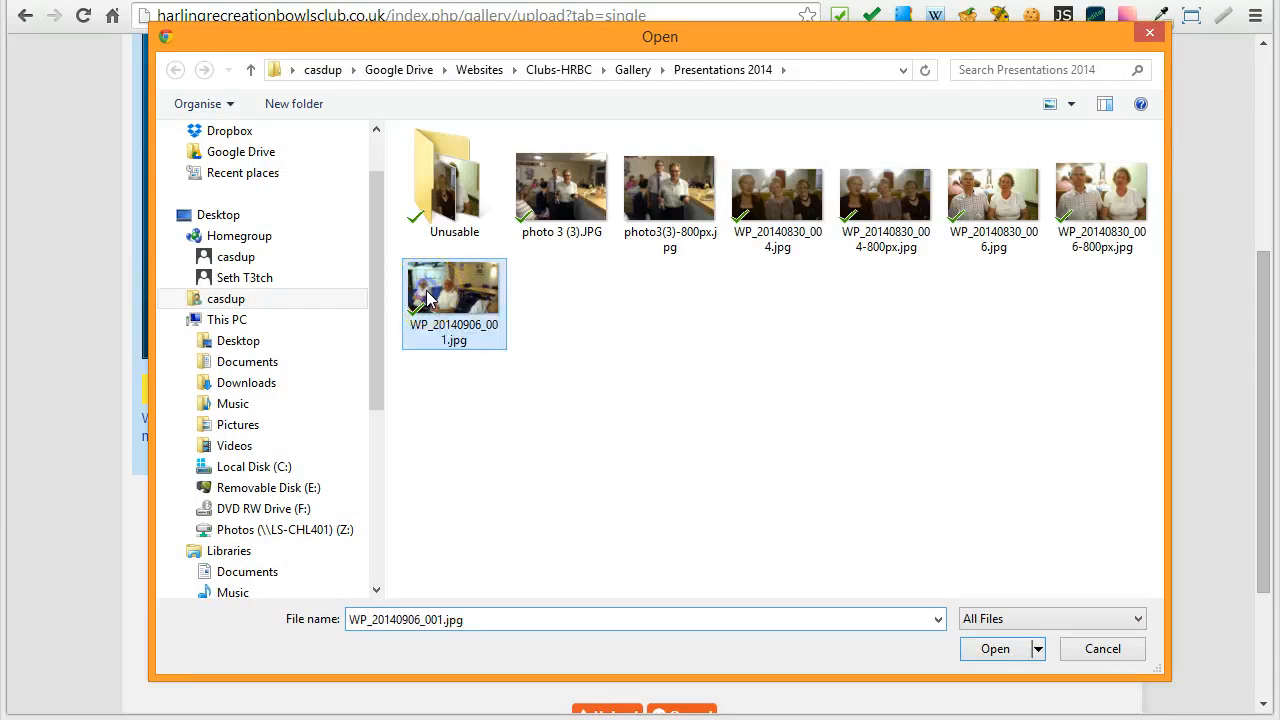
{"action": "left_click", "coordinate": [1000, 649]}
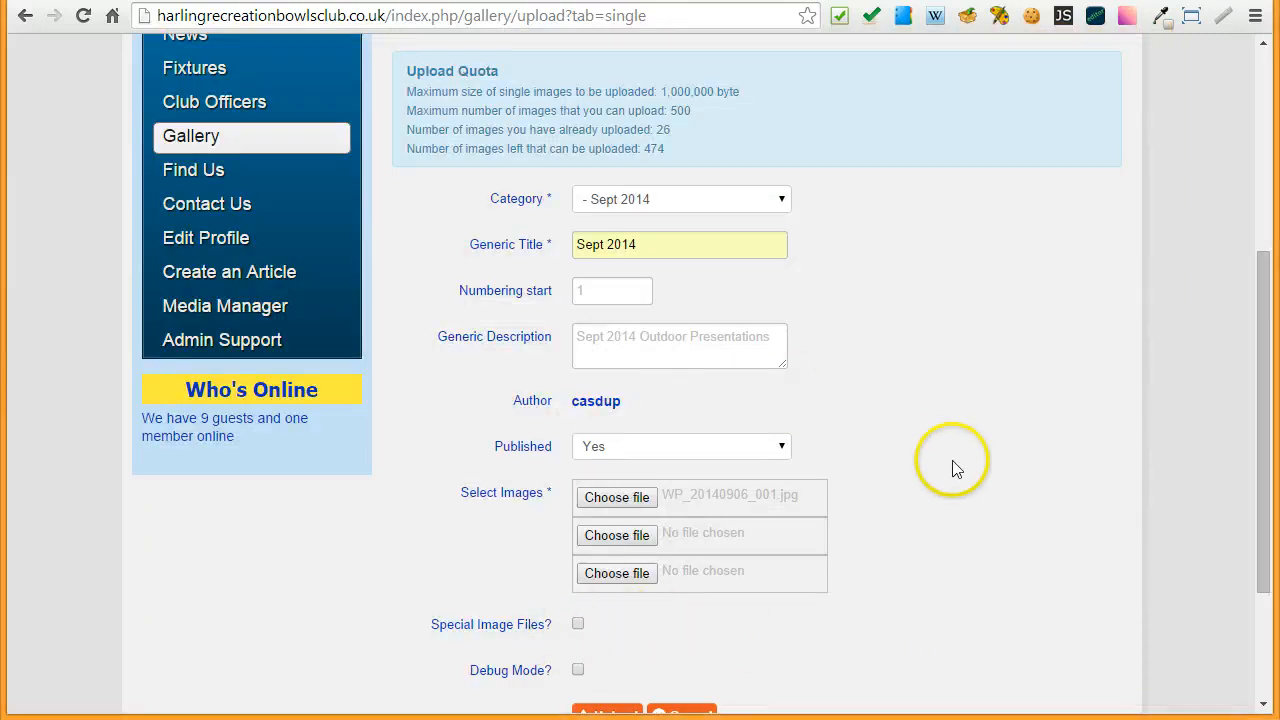
{"action": "scroll", "coordinate": [900, 500], "scroll_direction": "down", "scroll_amount": 2}
{"action": "left_click", "coordinate": [615, 519]}
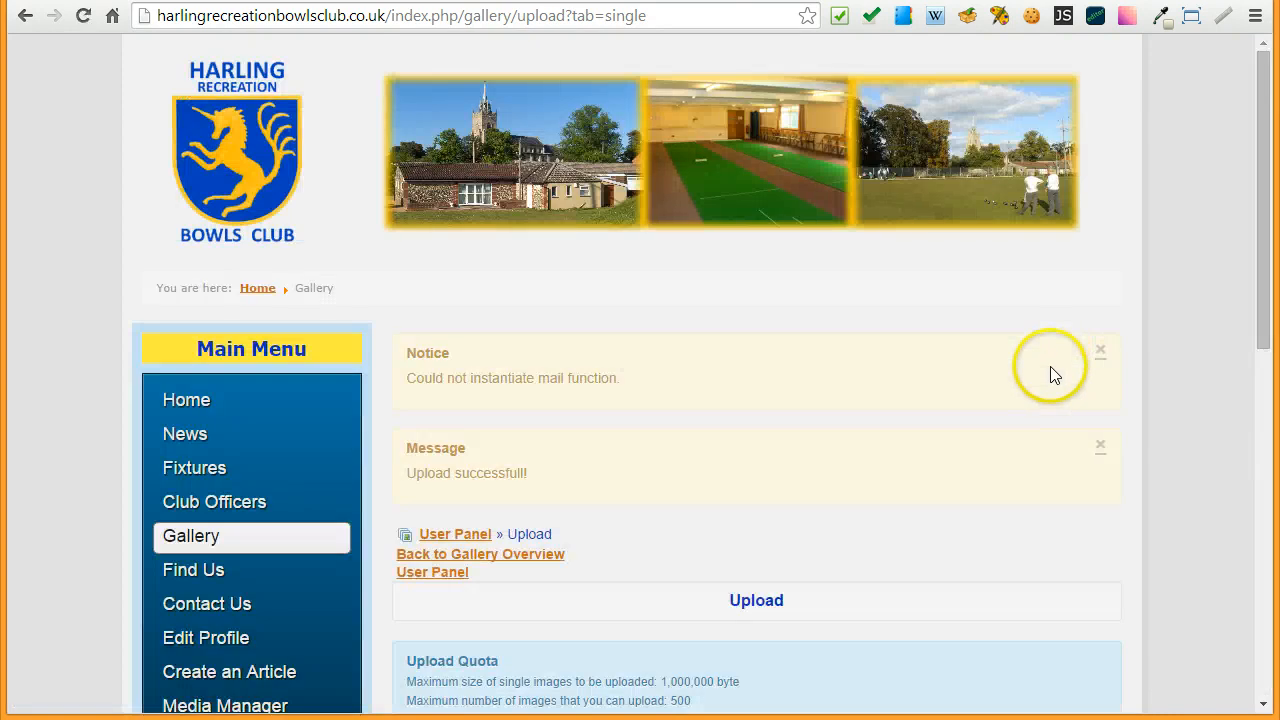
{"action": "left_click", "coordinate": [1101, 351]}
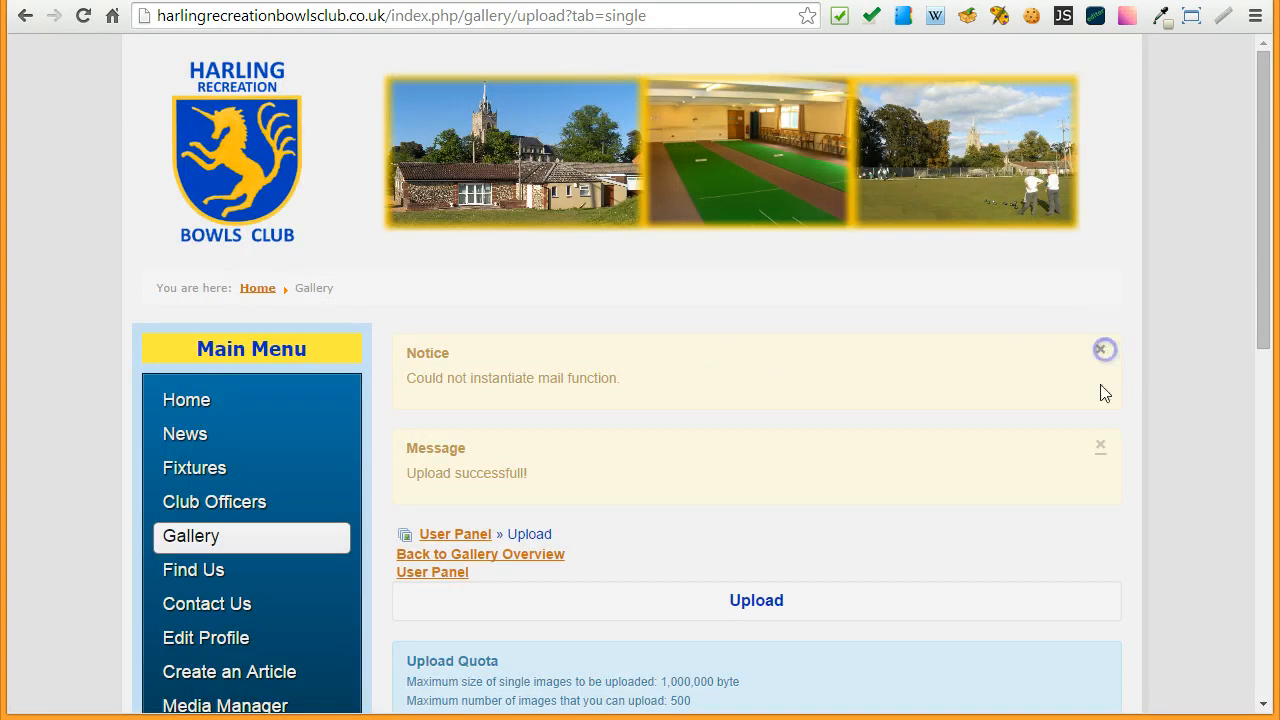
{"action": "left_click", "coordinate": [1100, 352]}
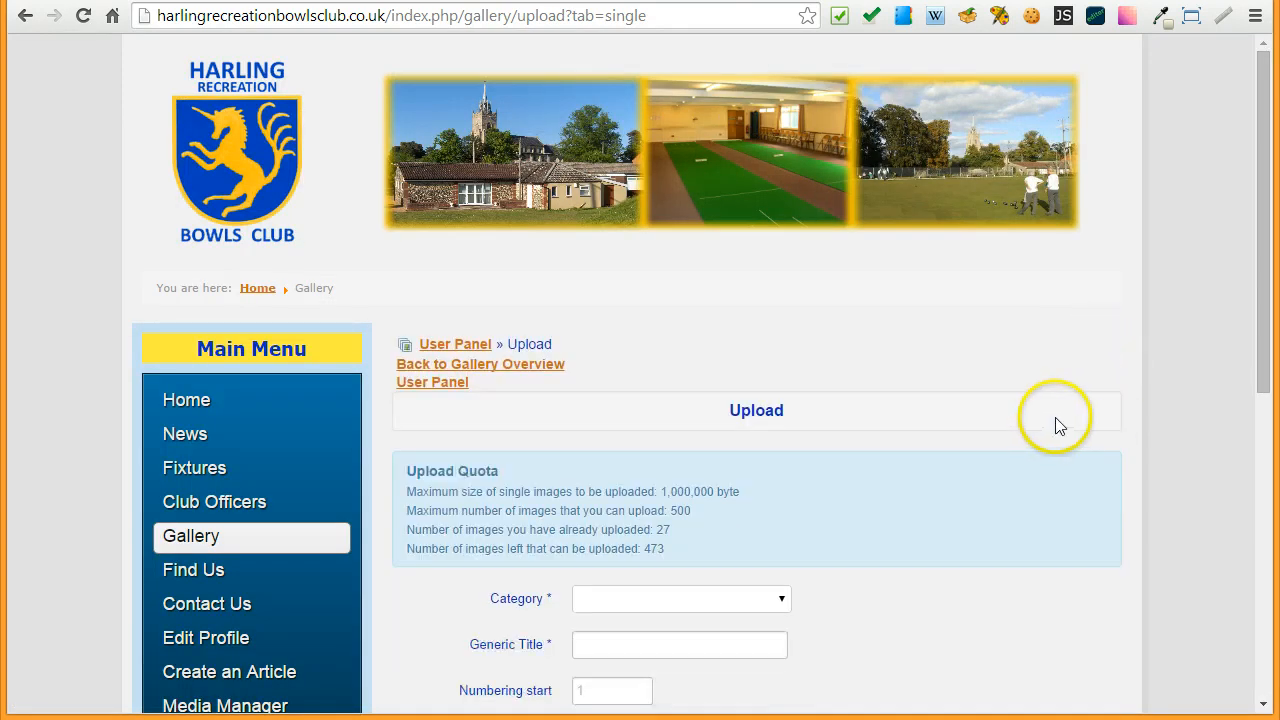
Step: Return to the gallery overview and view the Sept 2014 photos under Outdoor Presentations
{"action": "left_click", "coordinate": [524, 366]}
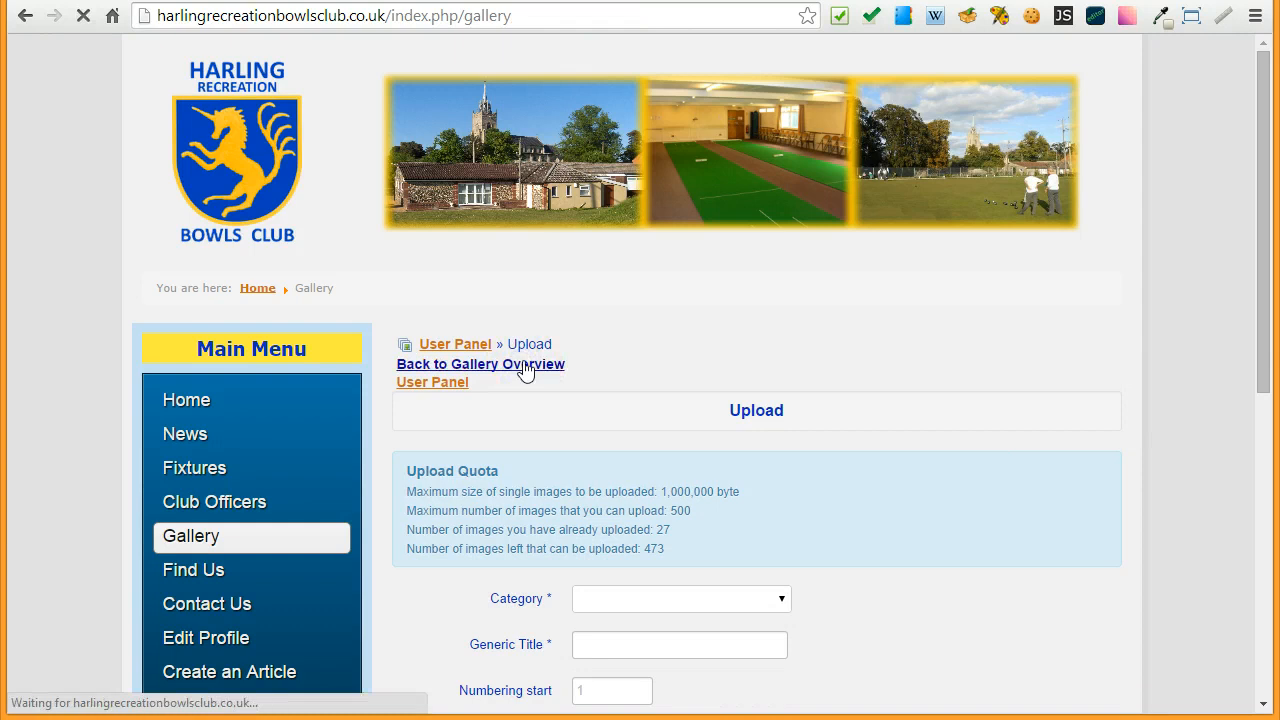
{"action": "scroll", "coordinate": [1164, 416], "scroll_direction": "down", "scroll_amount": 2}
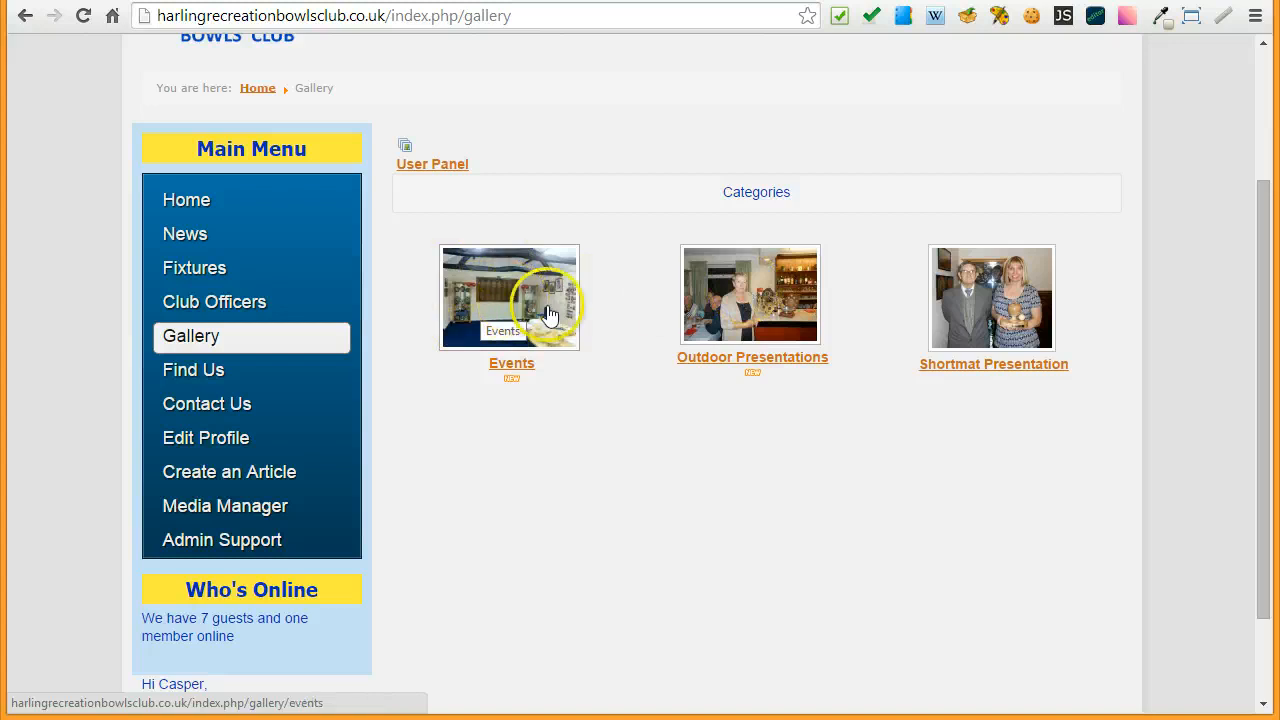
{"action": "left_click", "coordinate": [741, 298]}
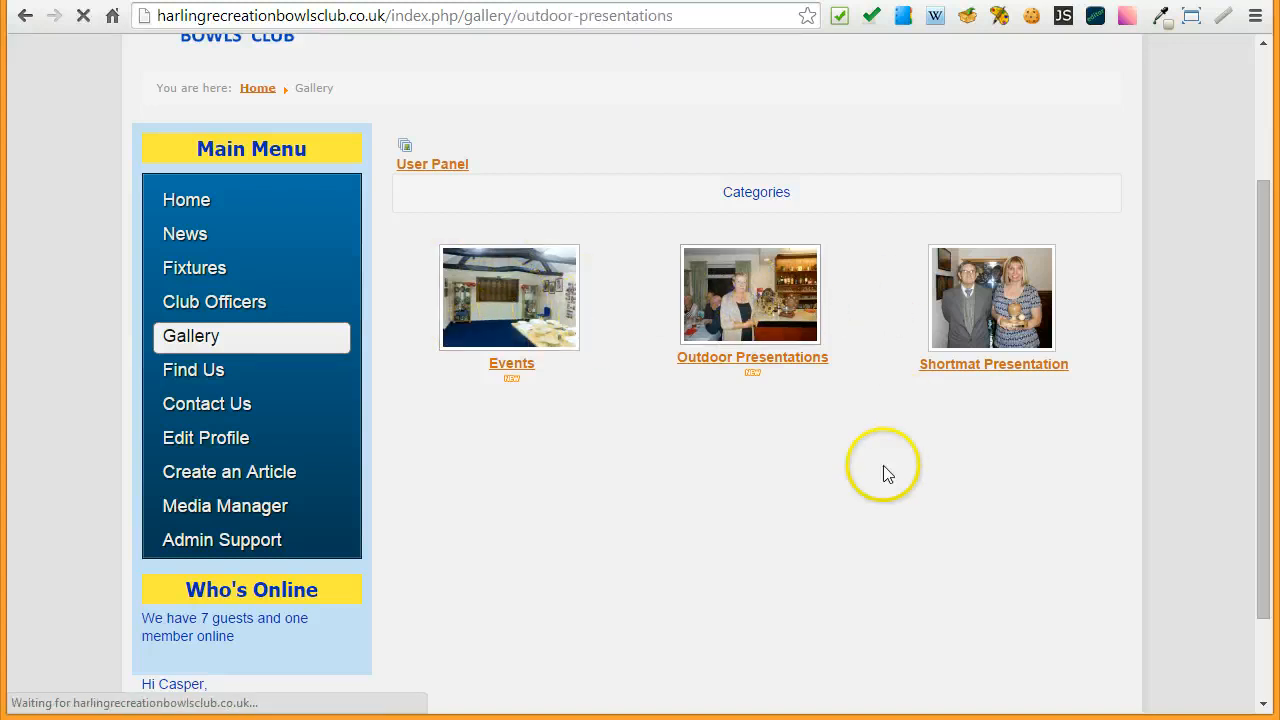
{"action": "scroll", "coordinate": [1168, 461], "scroll_direction": "down", "scroll_amount": 1}
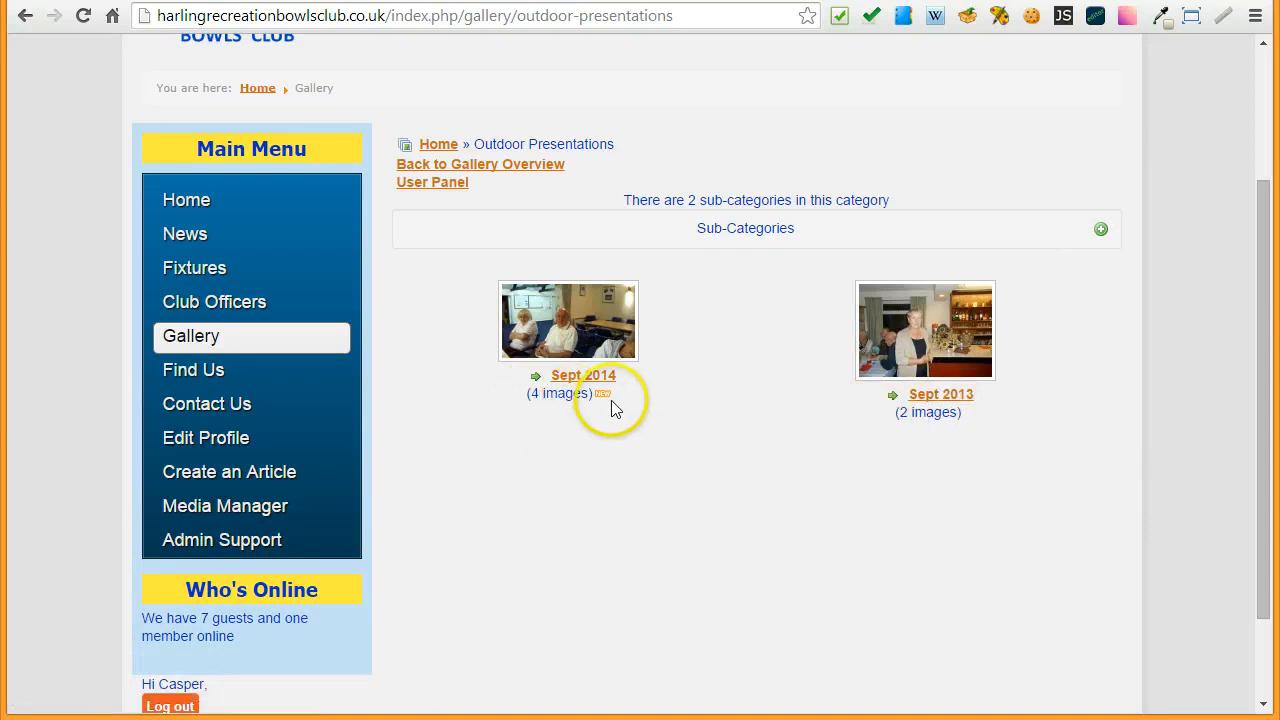
{"action": "left_click", "coordinate": [585, 330]}
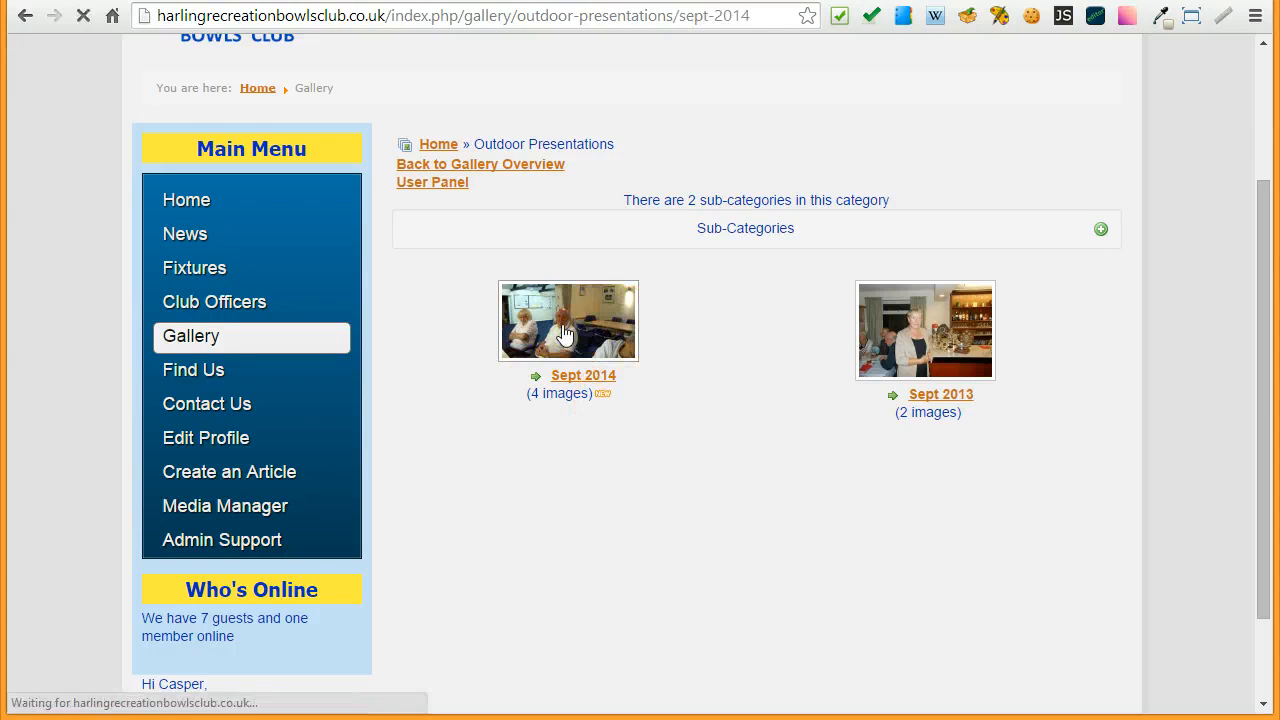
{"action": "scroll", "coordinate": [1194, 514], "scroll_direction": "down", "scroll_amount": 2}
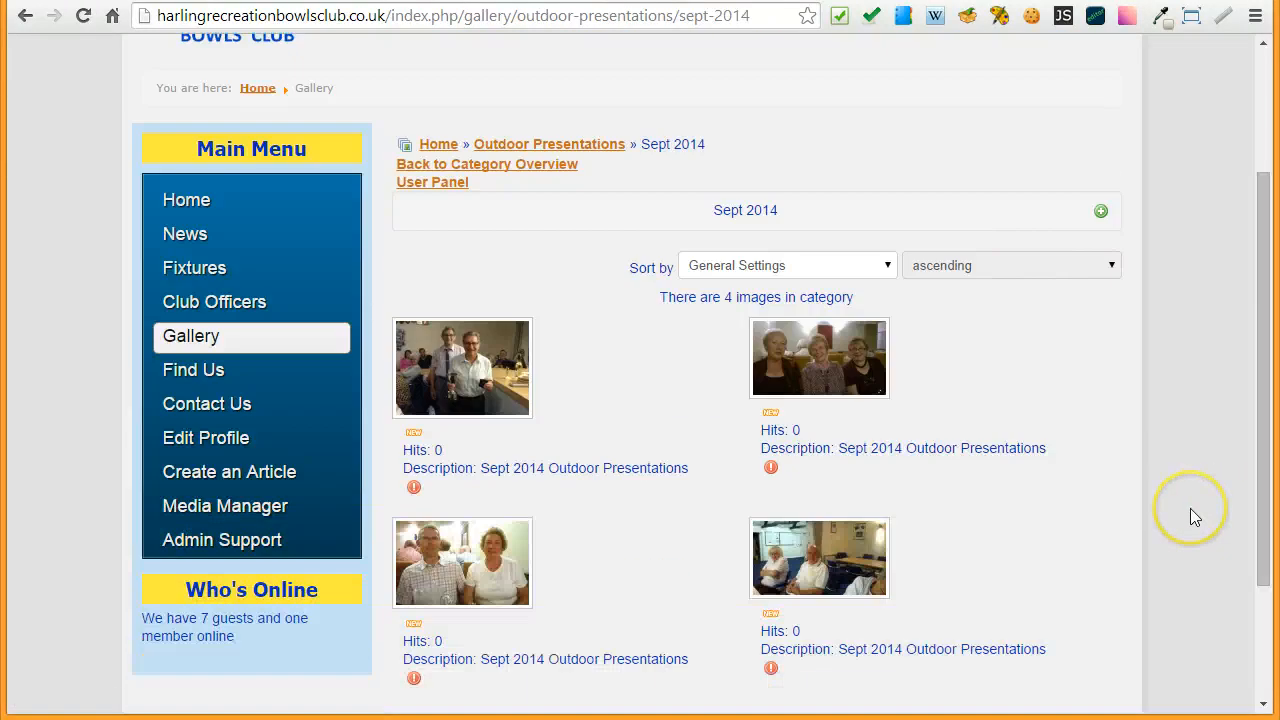
Step: Open the first Sept 2014 photo in its detail view and watch the category's photos as a slideshow
{"action": "left_click", "coordinate": [451, 384]}
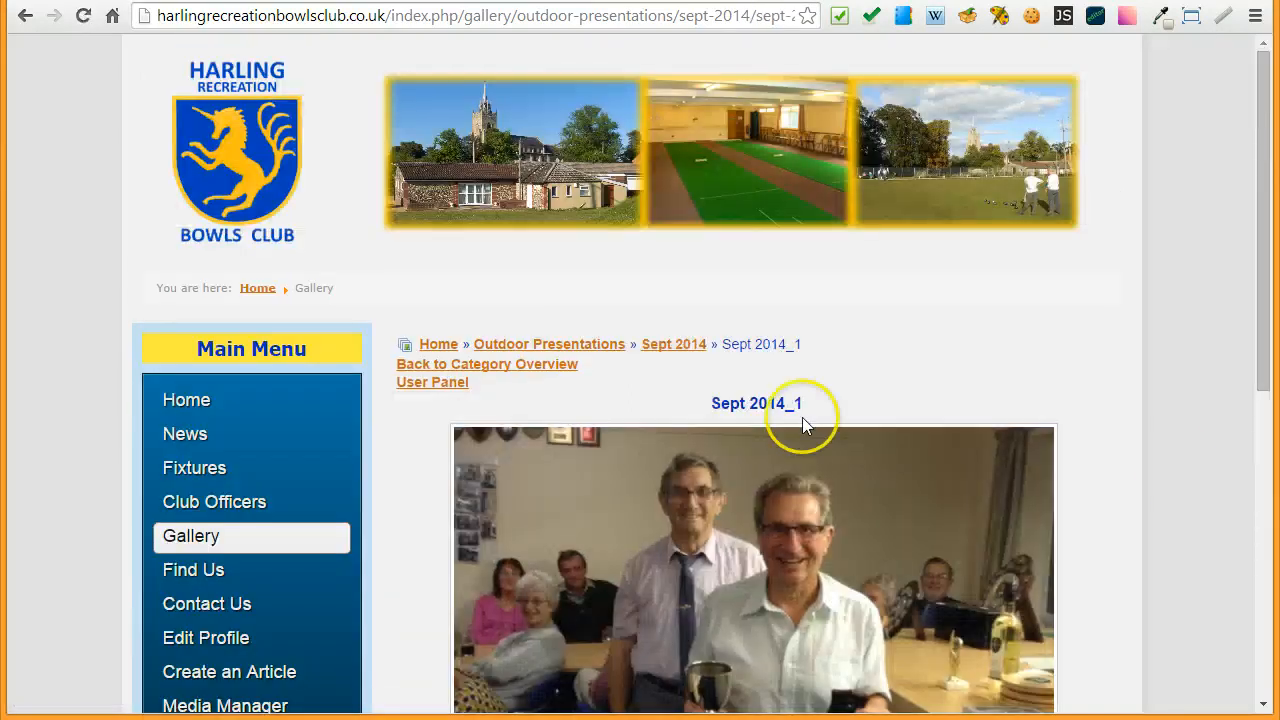
{"action": "scroll", "coordinate": [1191, 480], "scroll_direction": "down", "scroll_amount": 2}
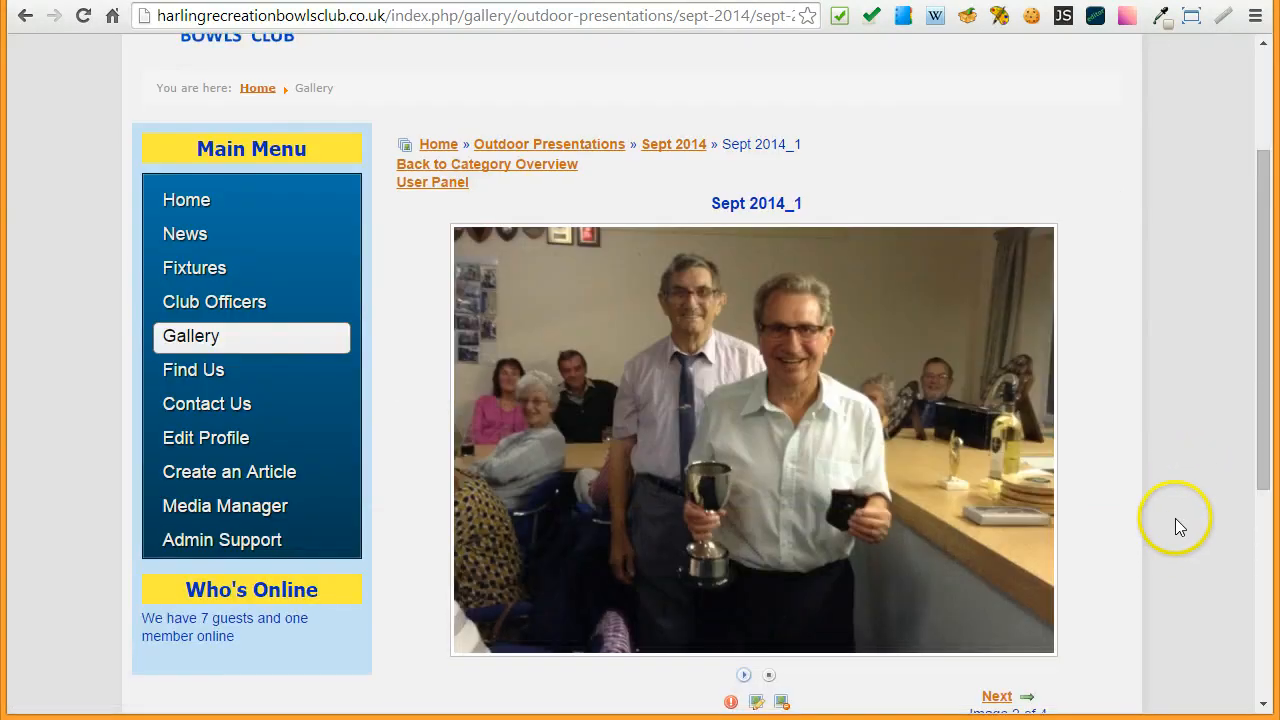
{"action": "left_click_drag", "start_coordinate": [1260, 410], "coordinate": [1262, 452]}
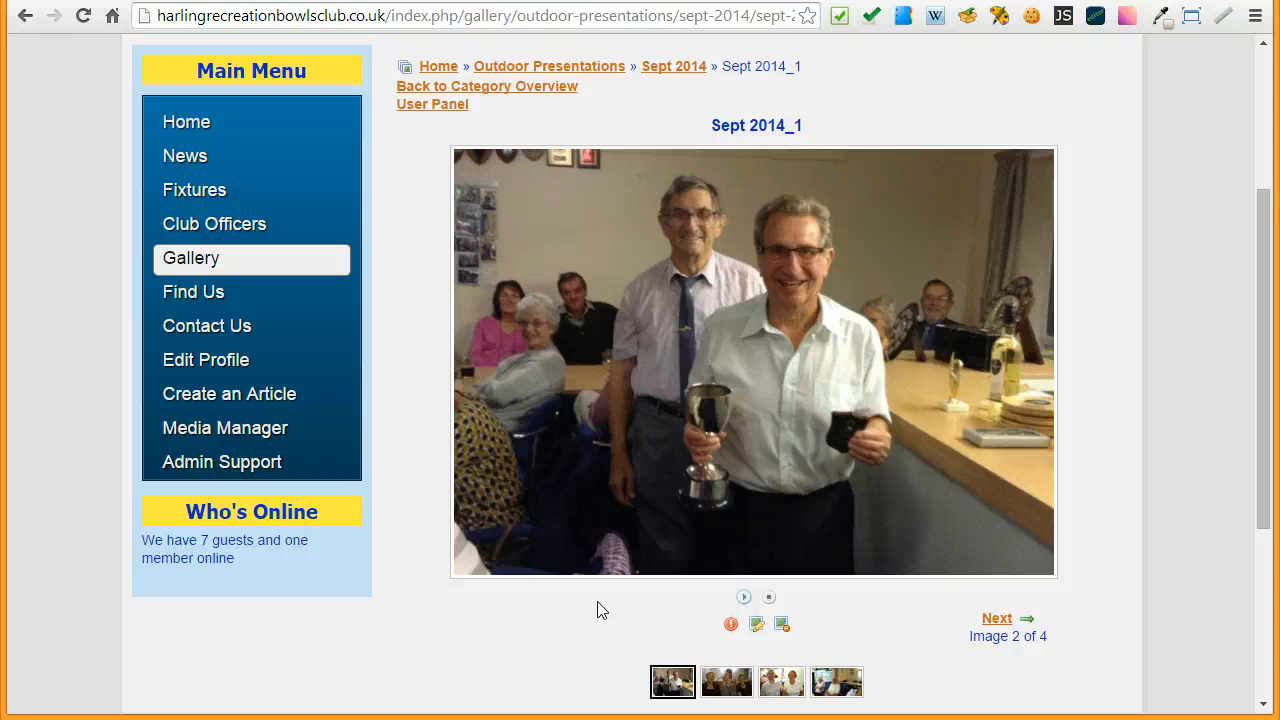
{"action": "left_click", "coordinate": [747, 603]}
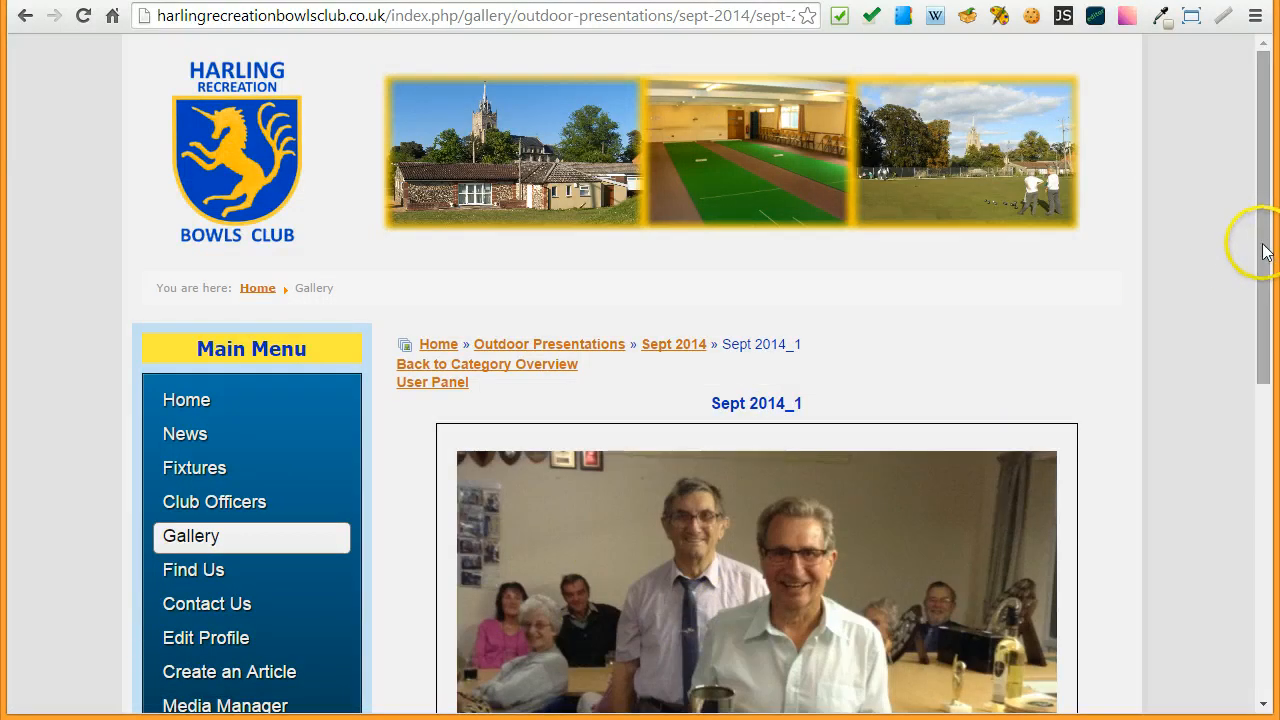
{"action": "left_click_drag", "start_coordinate": [1263, 246], "coordinate": [1272, 388]}
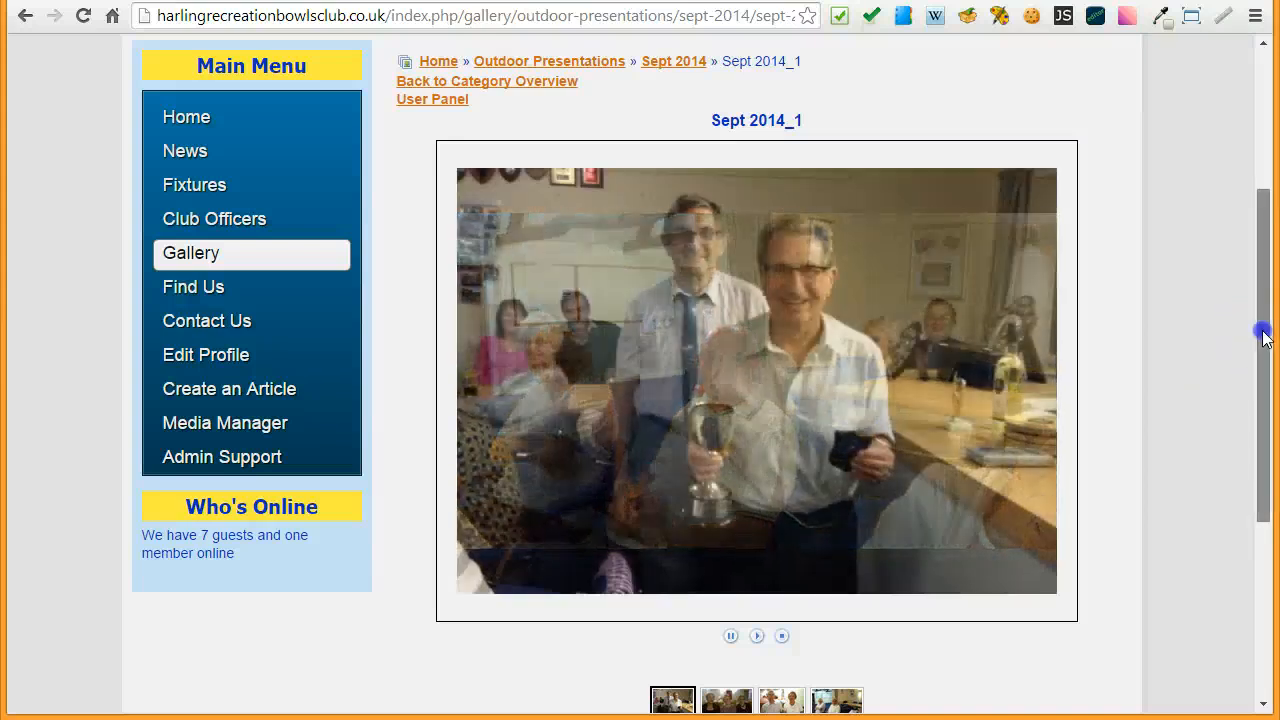
{"action": "left_click_drag", "start_coordinate": [1263, 337], "coordinate": [1263, 357]}
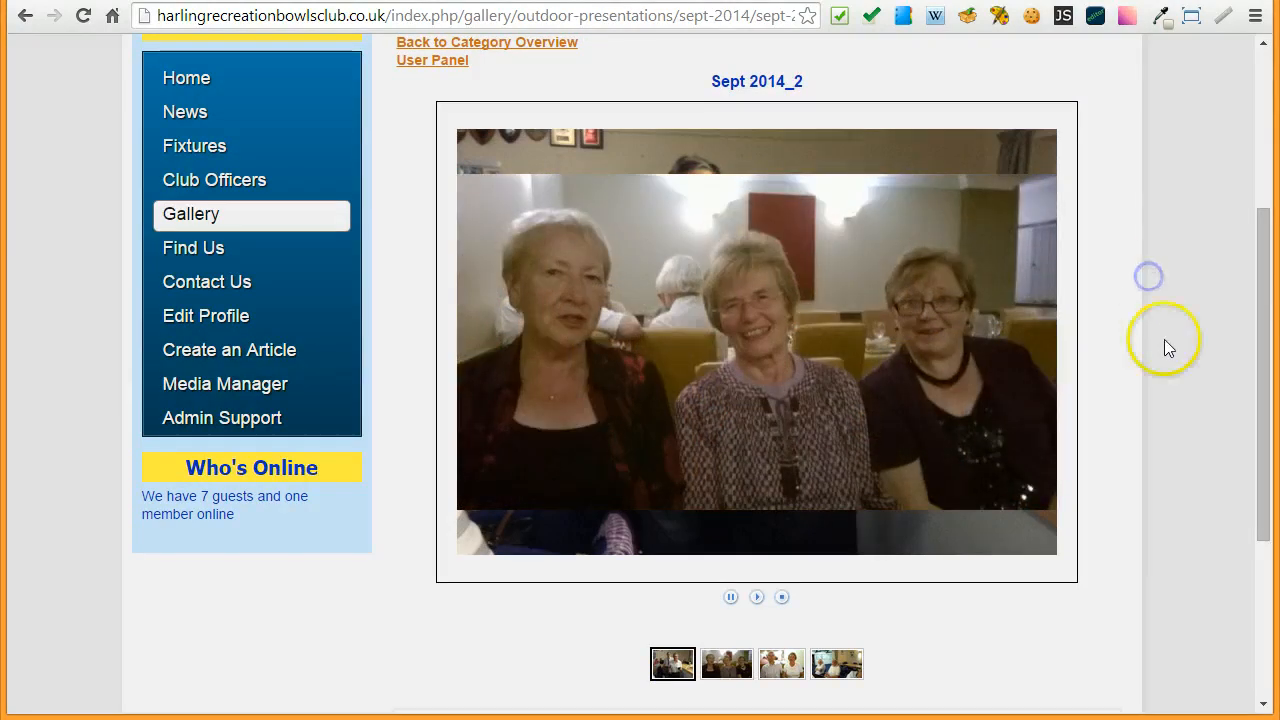
{"action": "scroll", "coordinate": [1164, 339], "scroll_direction": "up", "scroll_amount": 3}
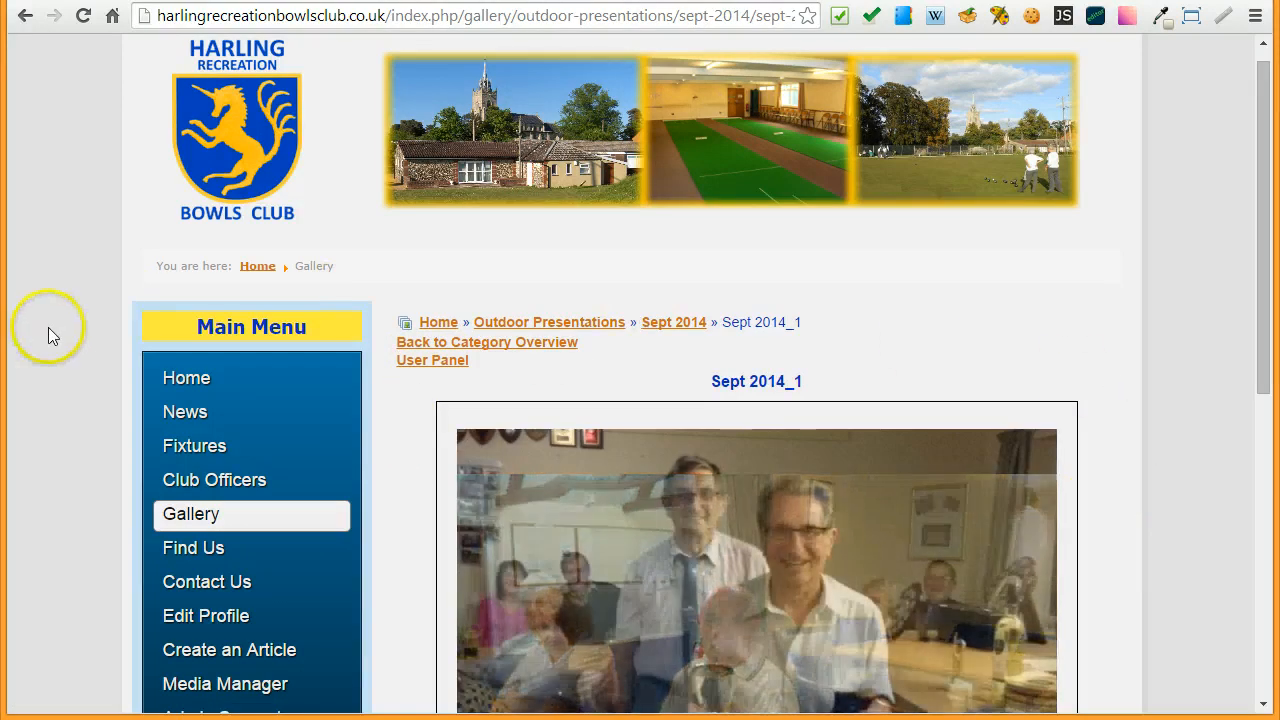
{"action": "scroll", "coordinate": [48, 328], "scroll_direction": "down", "scroll_amount": 2}
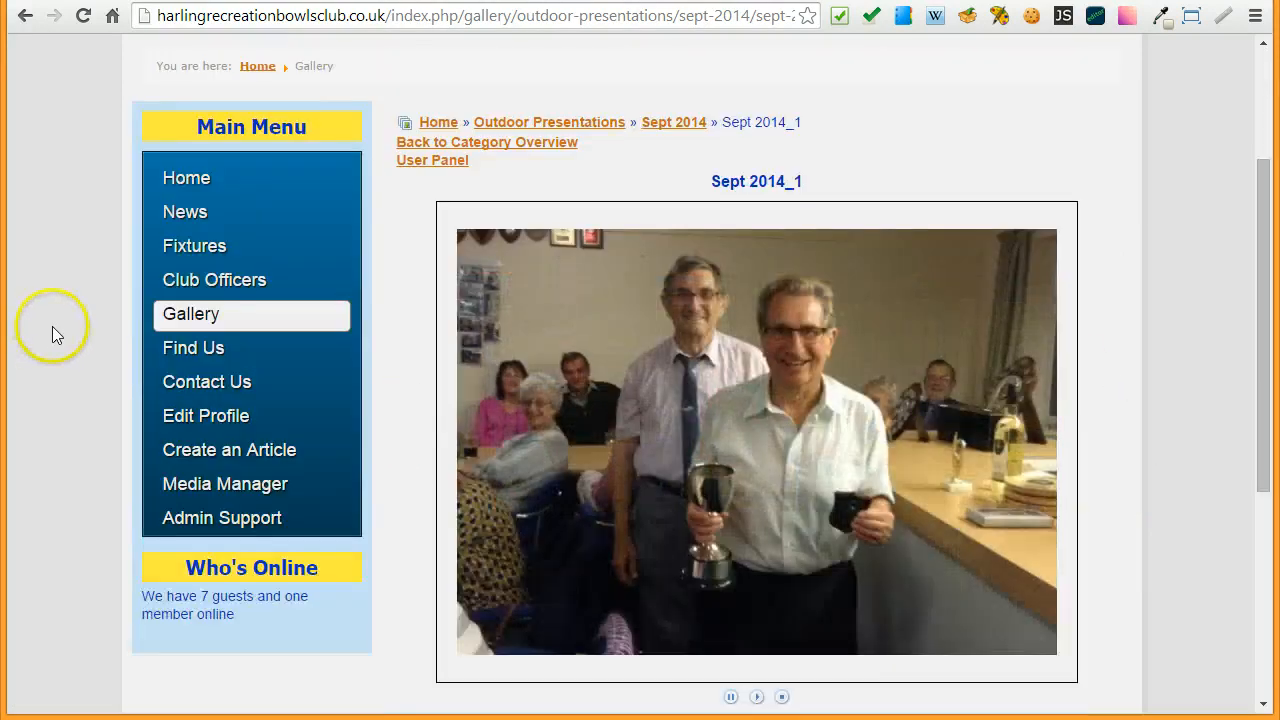